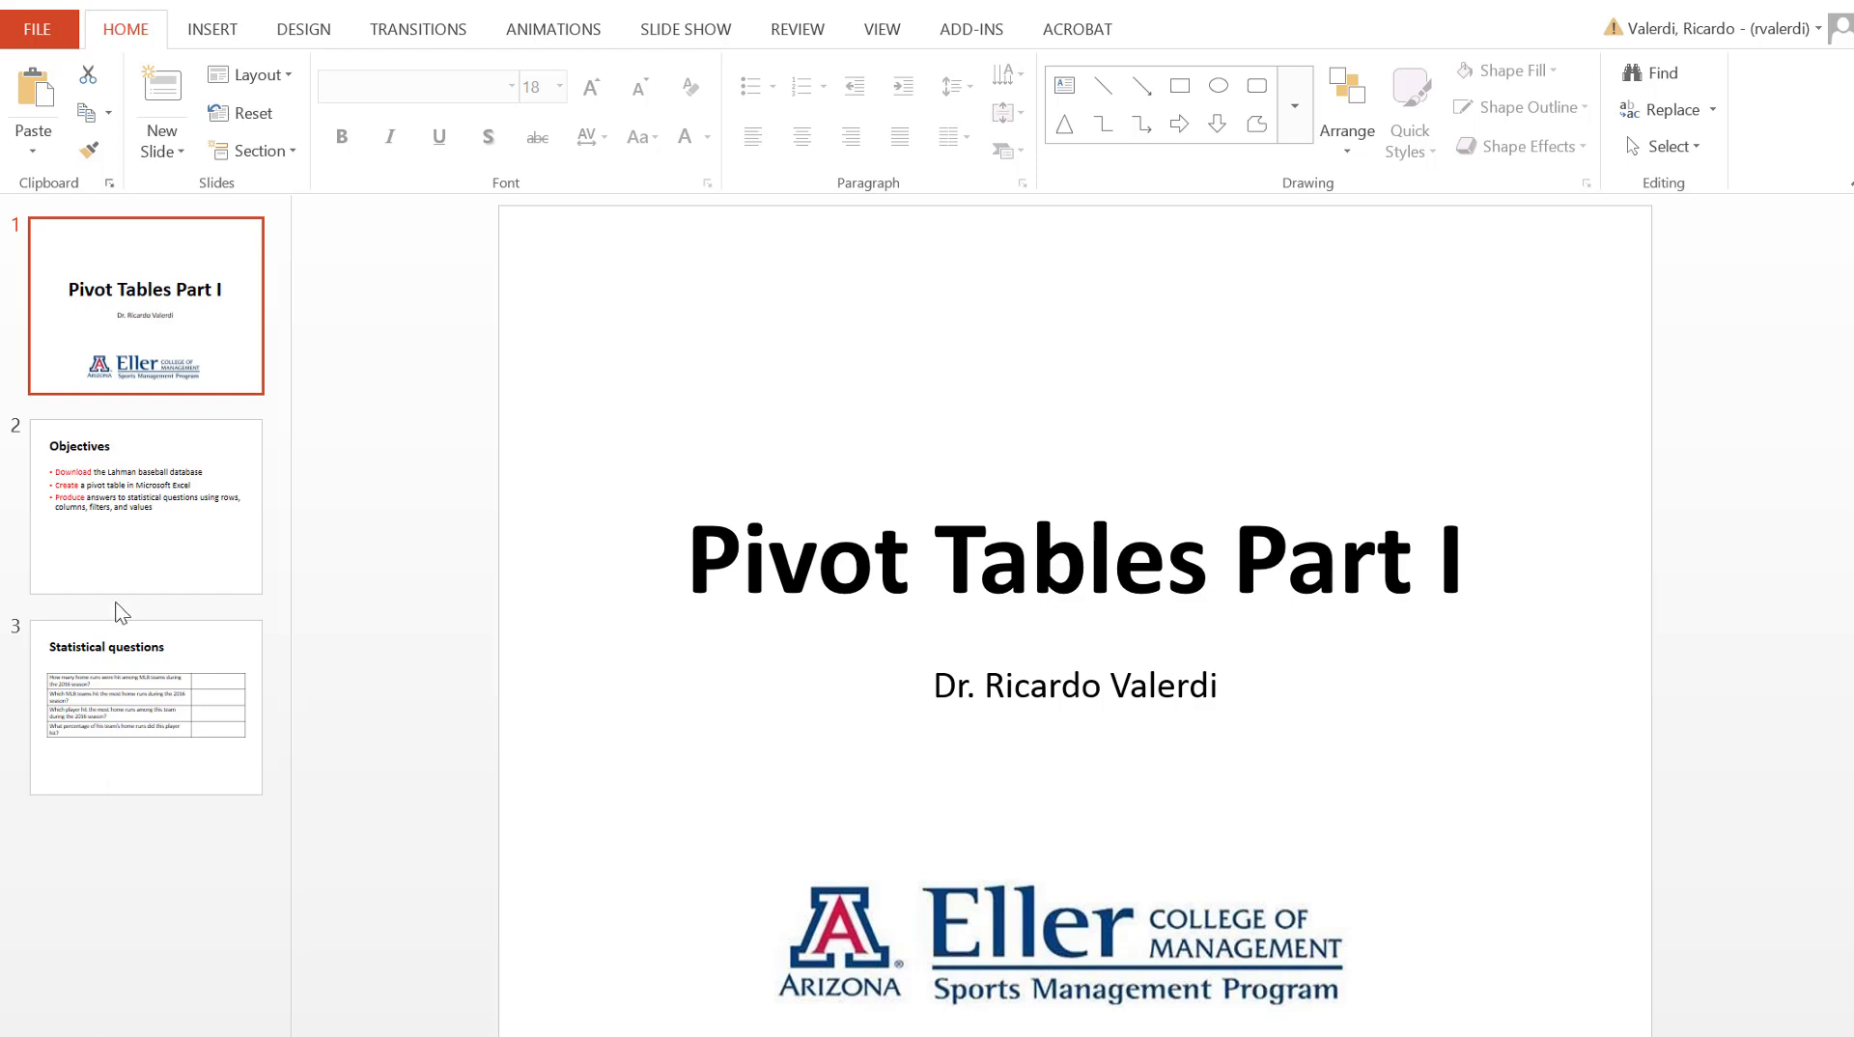
Review the Objectives slide and the Statistical questions slide of the presentation.
{"action": "left_click", "coordinate": [122, 548]}
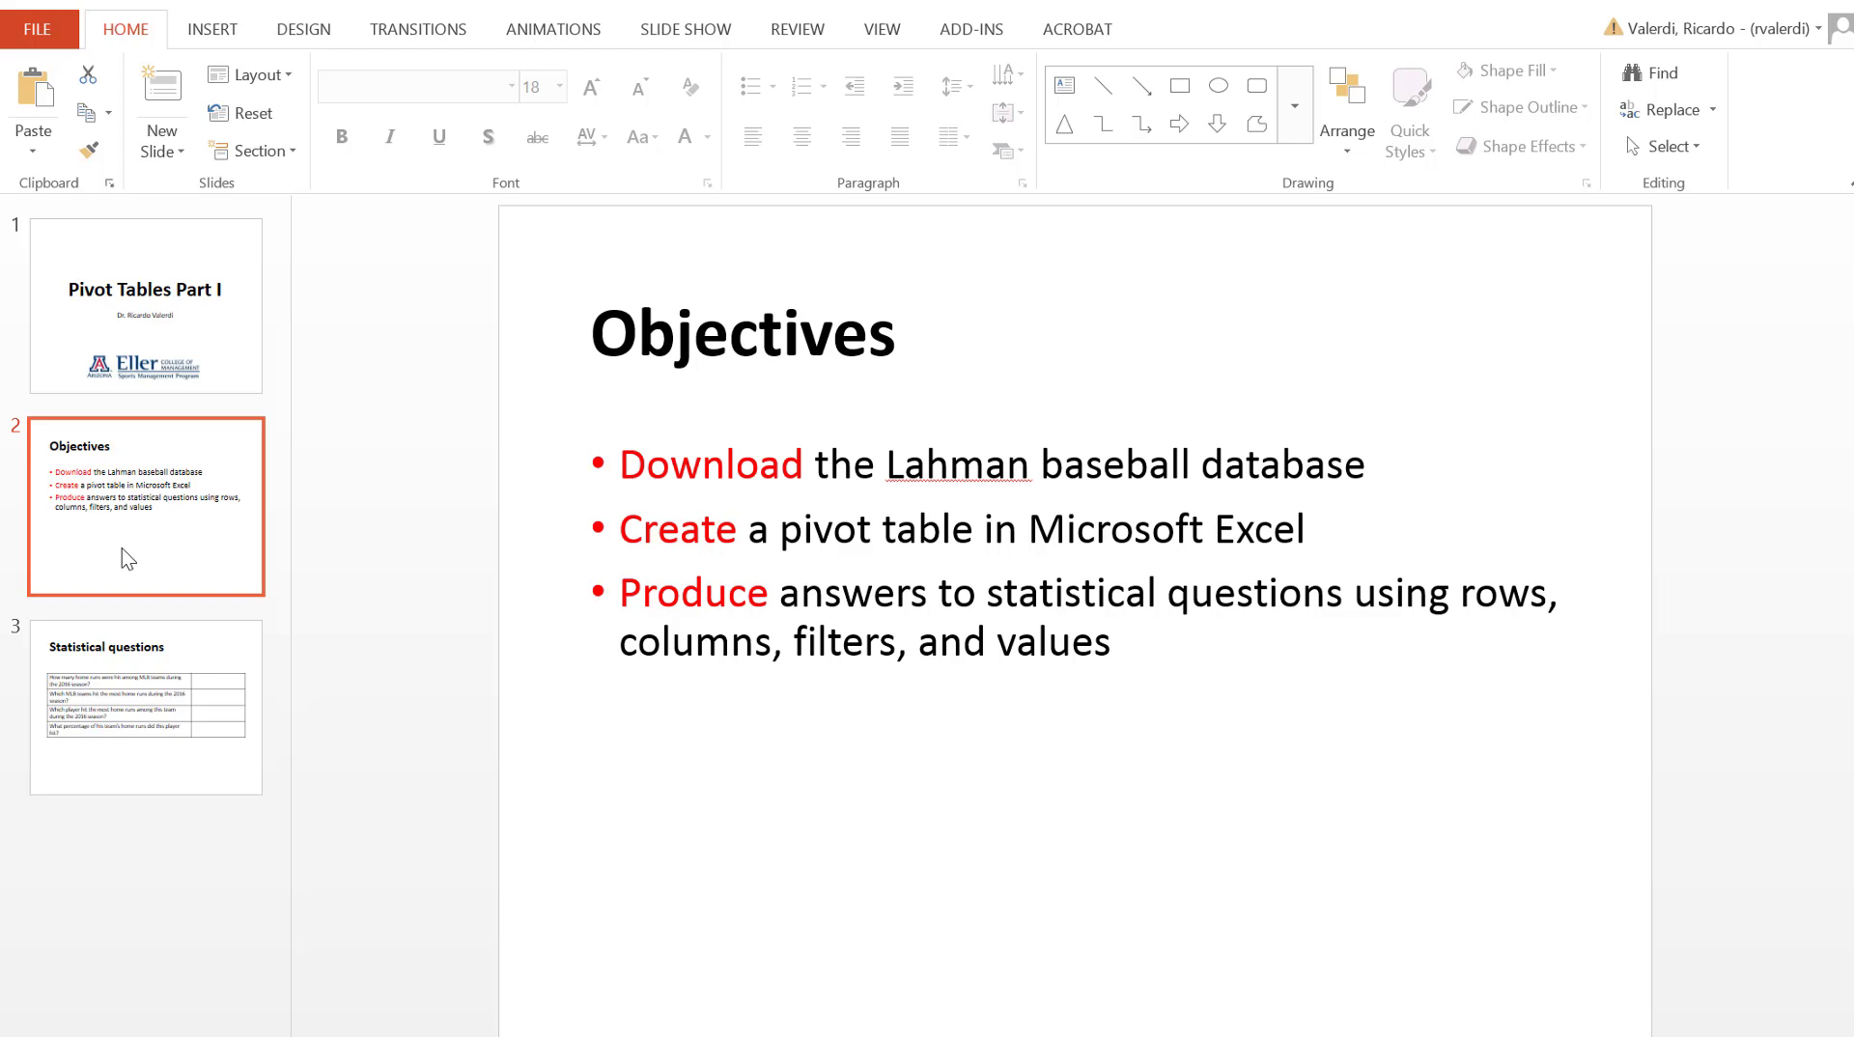
{"action": "left_click", "coordinate": [147, 697]}
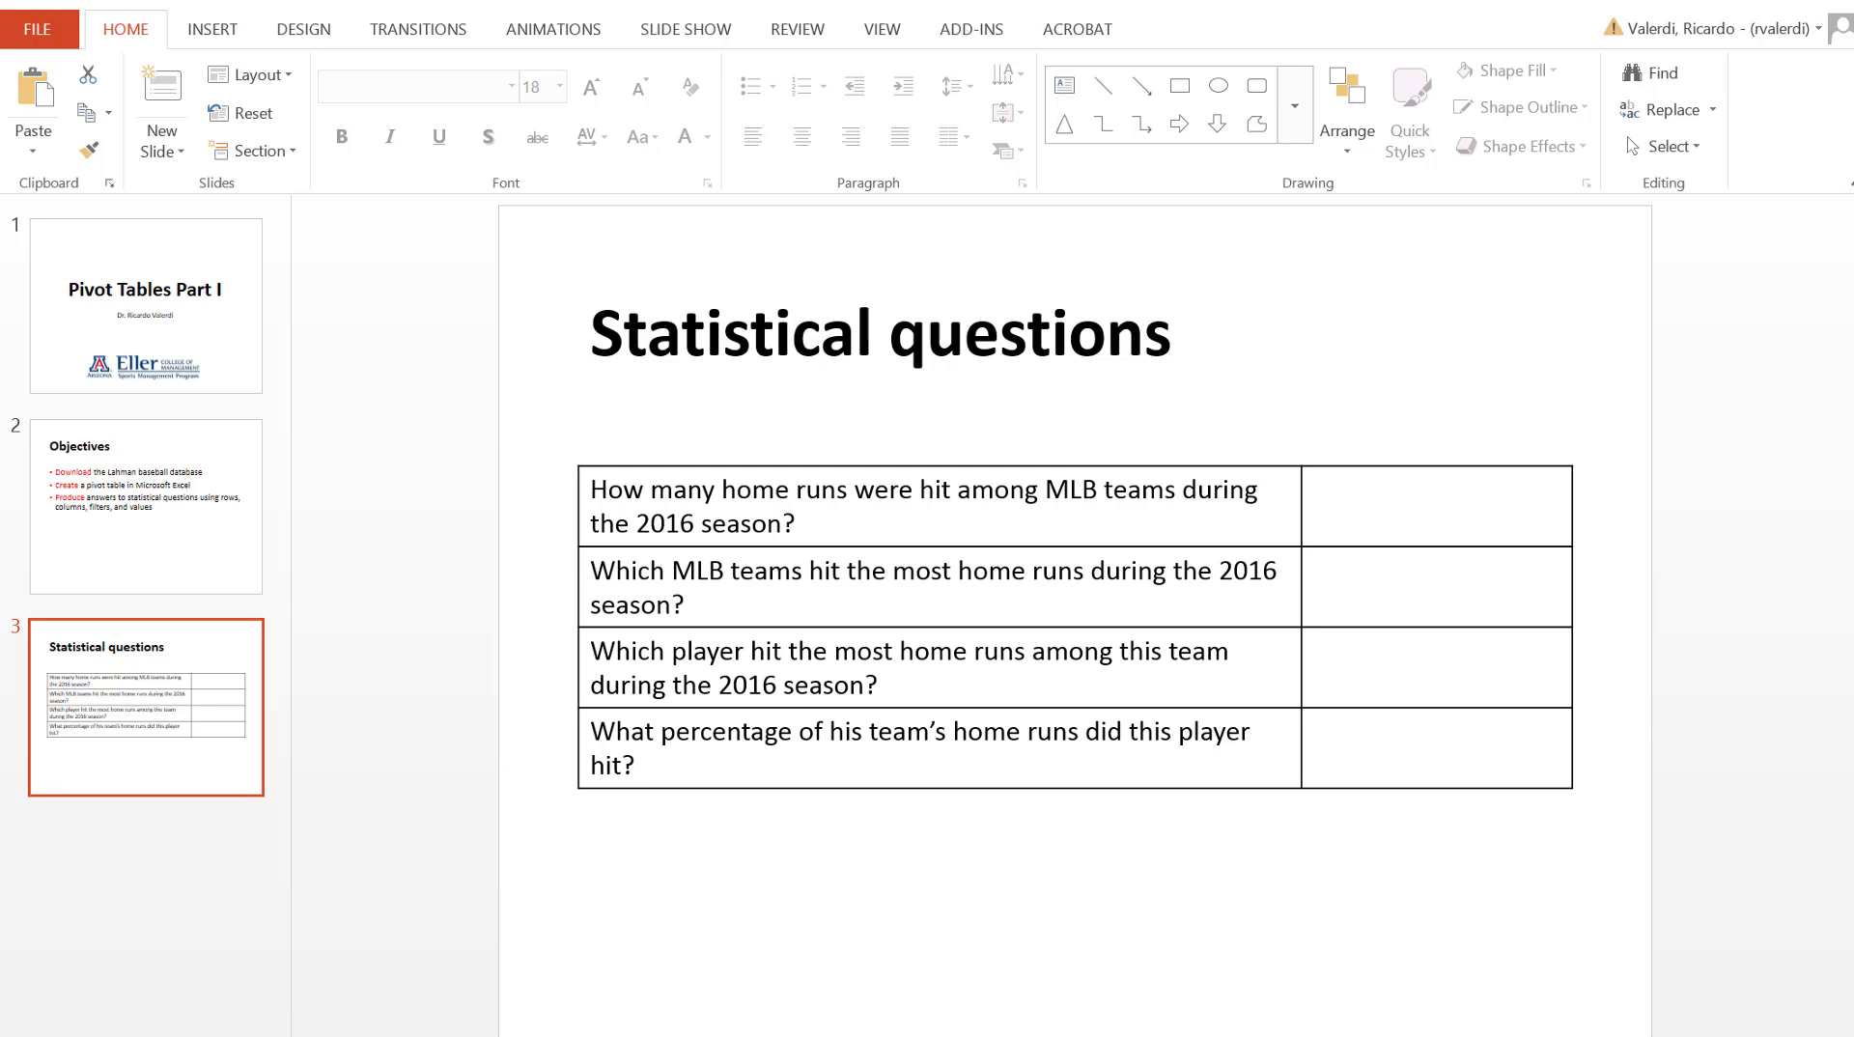
Switch to the browser and download the 2016 comma-delimited version of Lahman's Baseball Database.
{"action": "left_click", "coordinate": [350, 1010]}
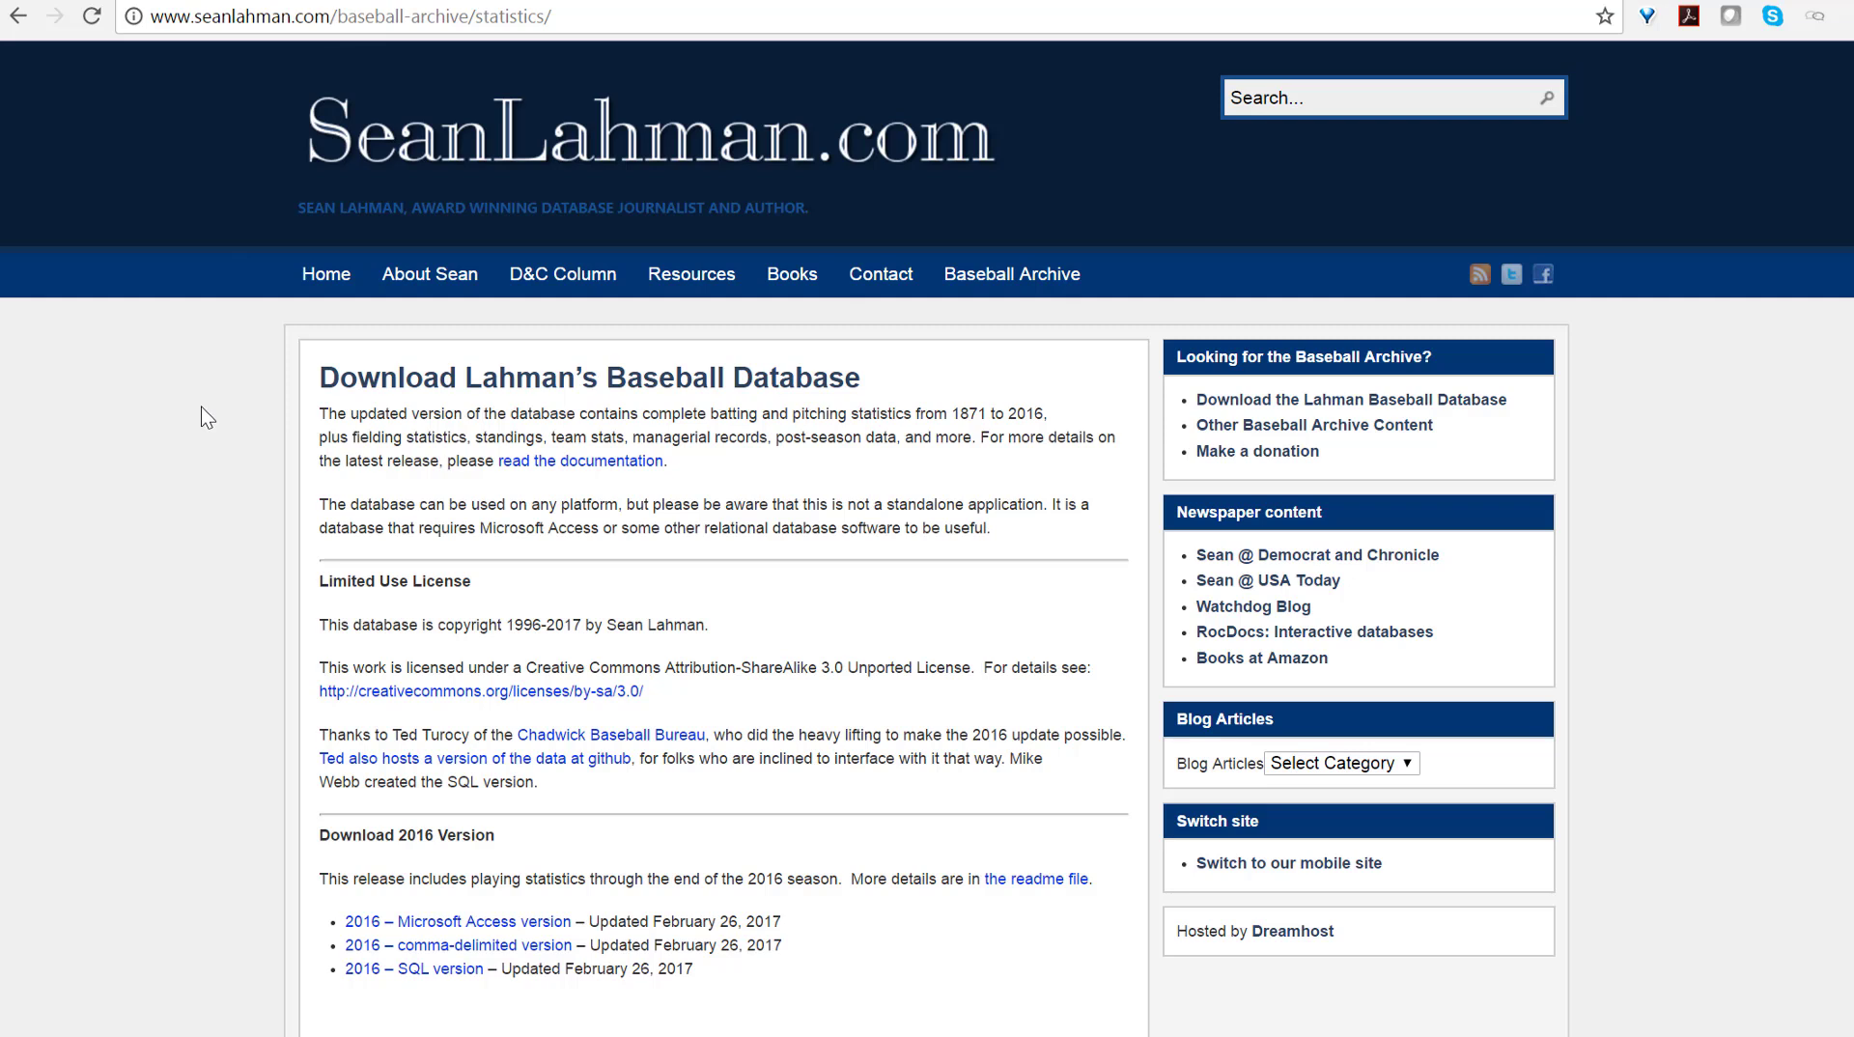
{"action": "scroll", "coordinate": [201, 407], "scroll_direction": "down", "scroll_amount": 3}
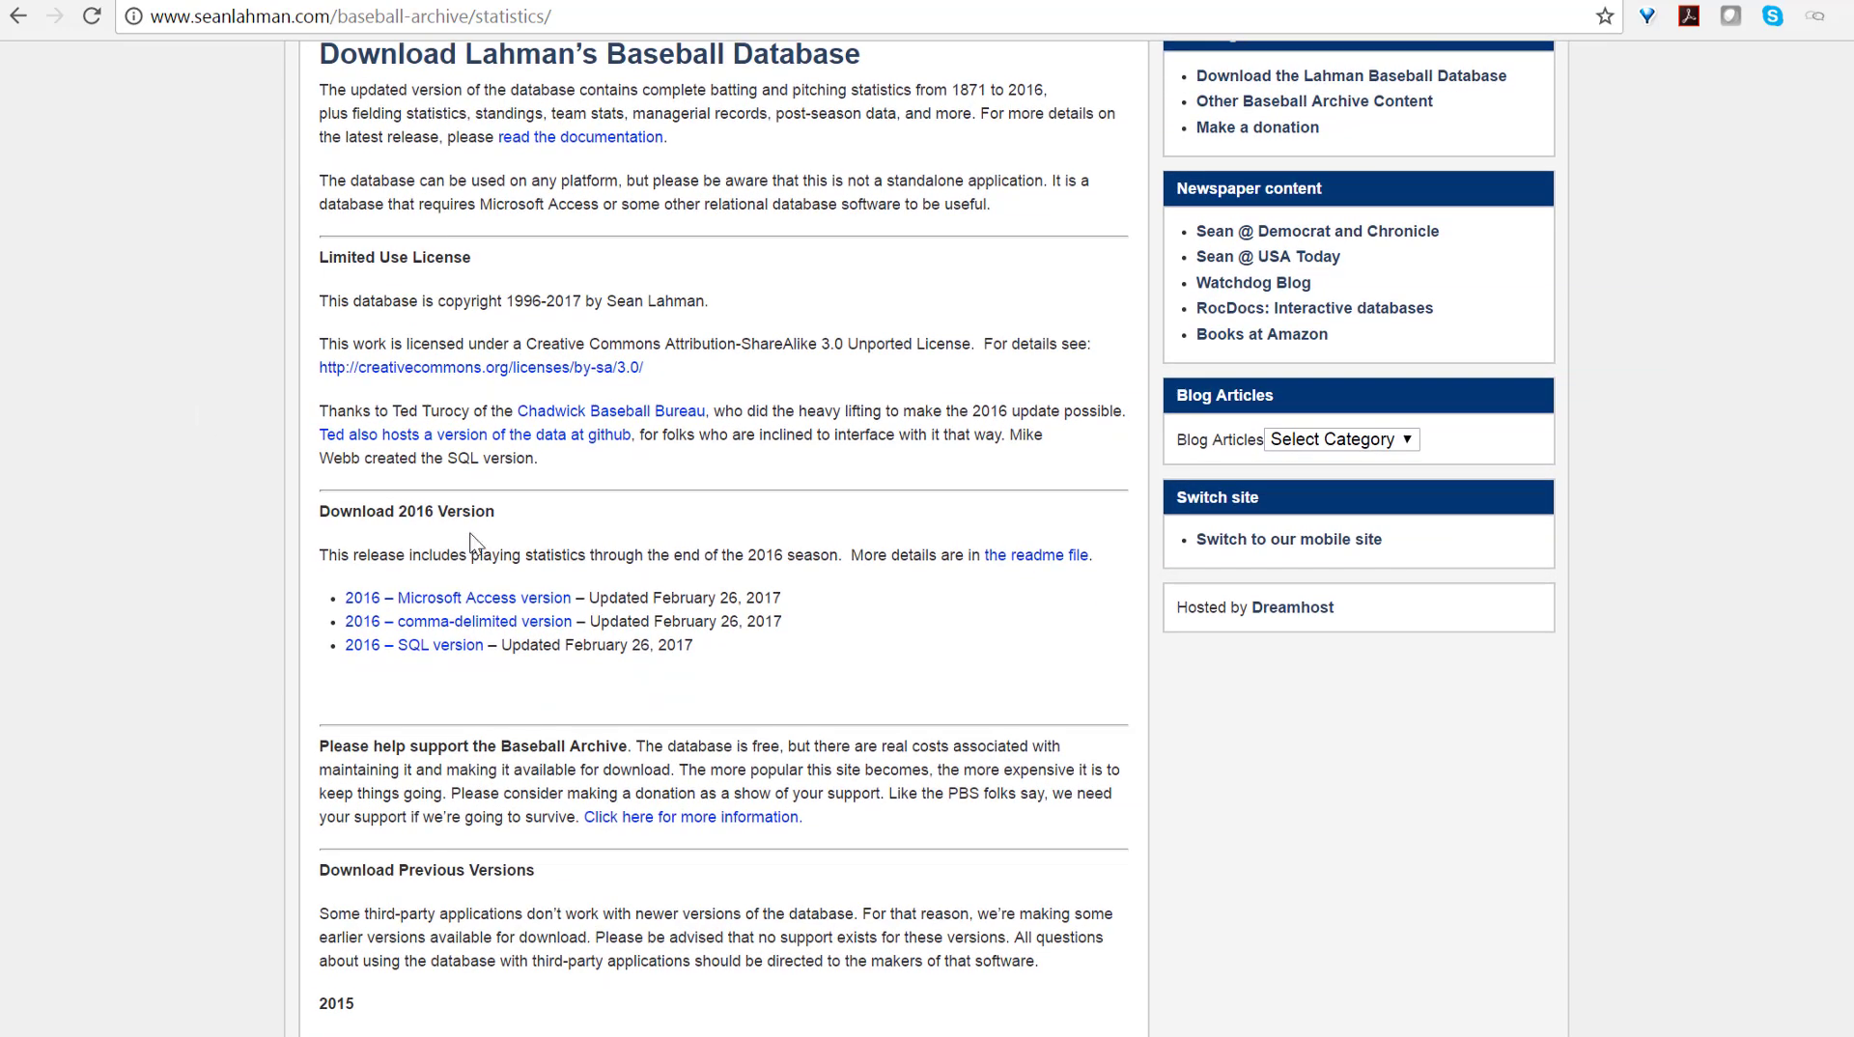
{"action": "triple_click", "coordinate": [623, 628]}
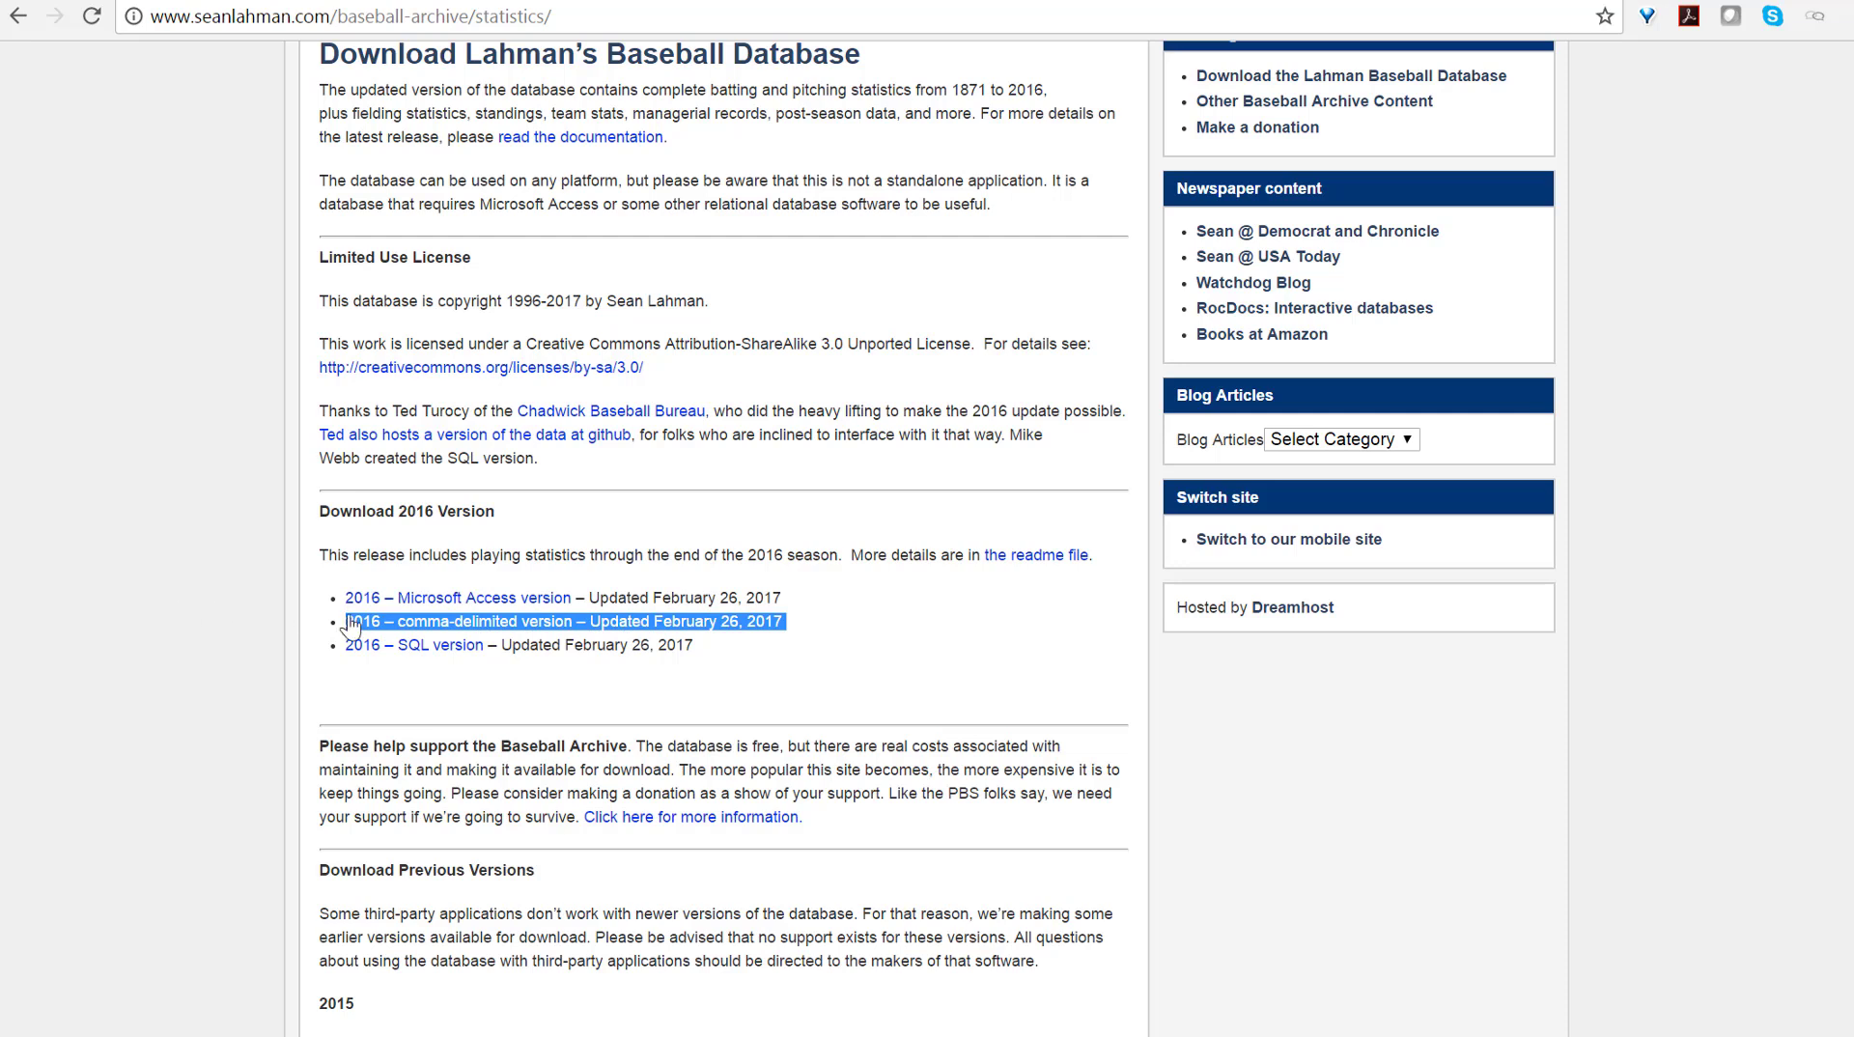
{"action": "left_click", "coordinate": [445, 627]}
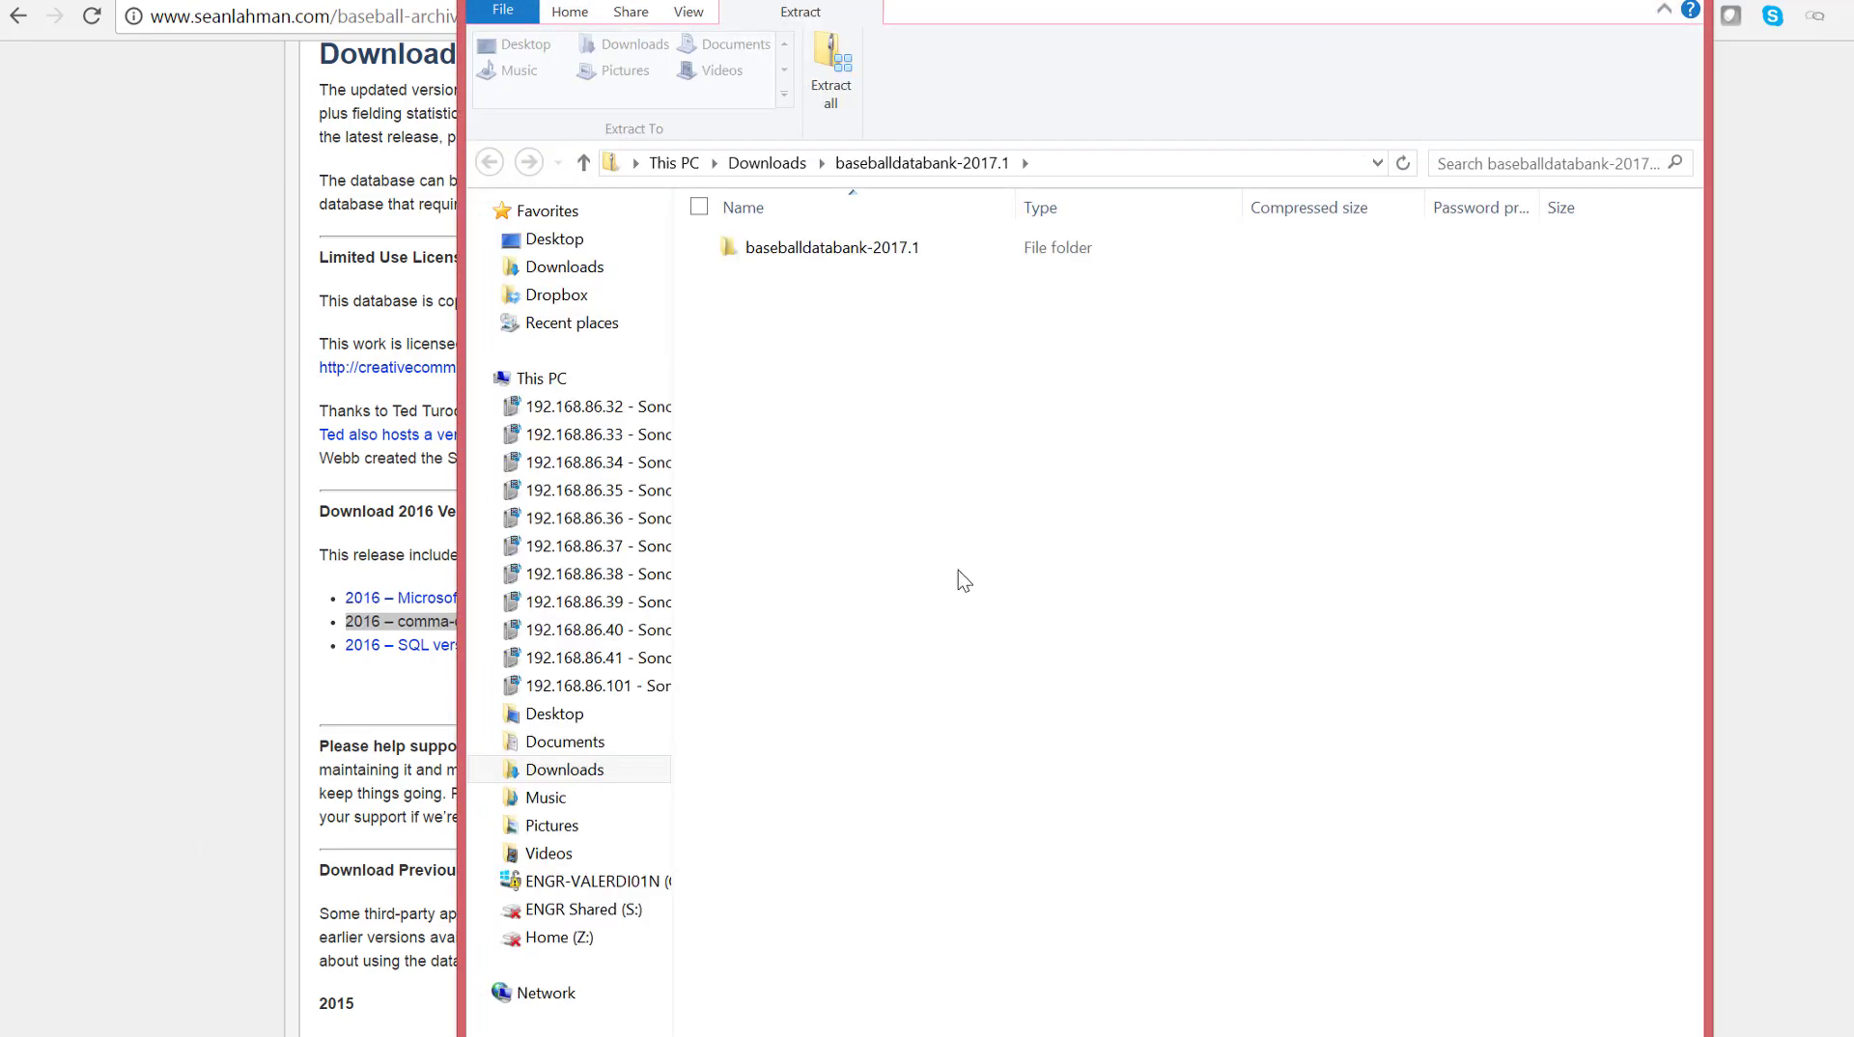
Open the core folder inside the downloaded baseballdatabank-2017.1 archive.
{"action": "left_click", "coordinate": [807, 255]}
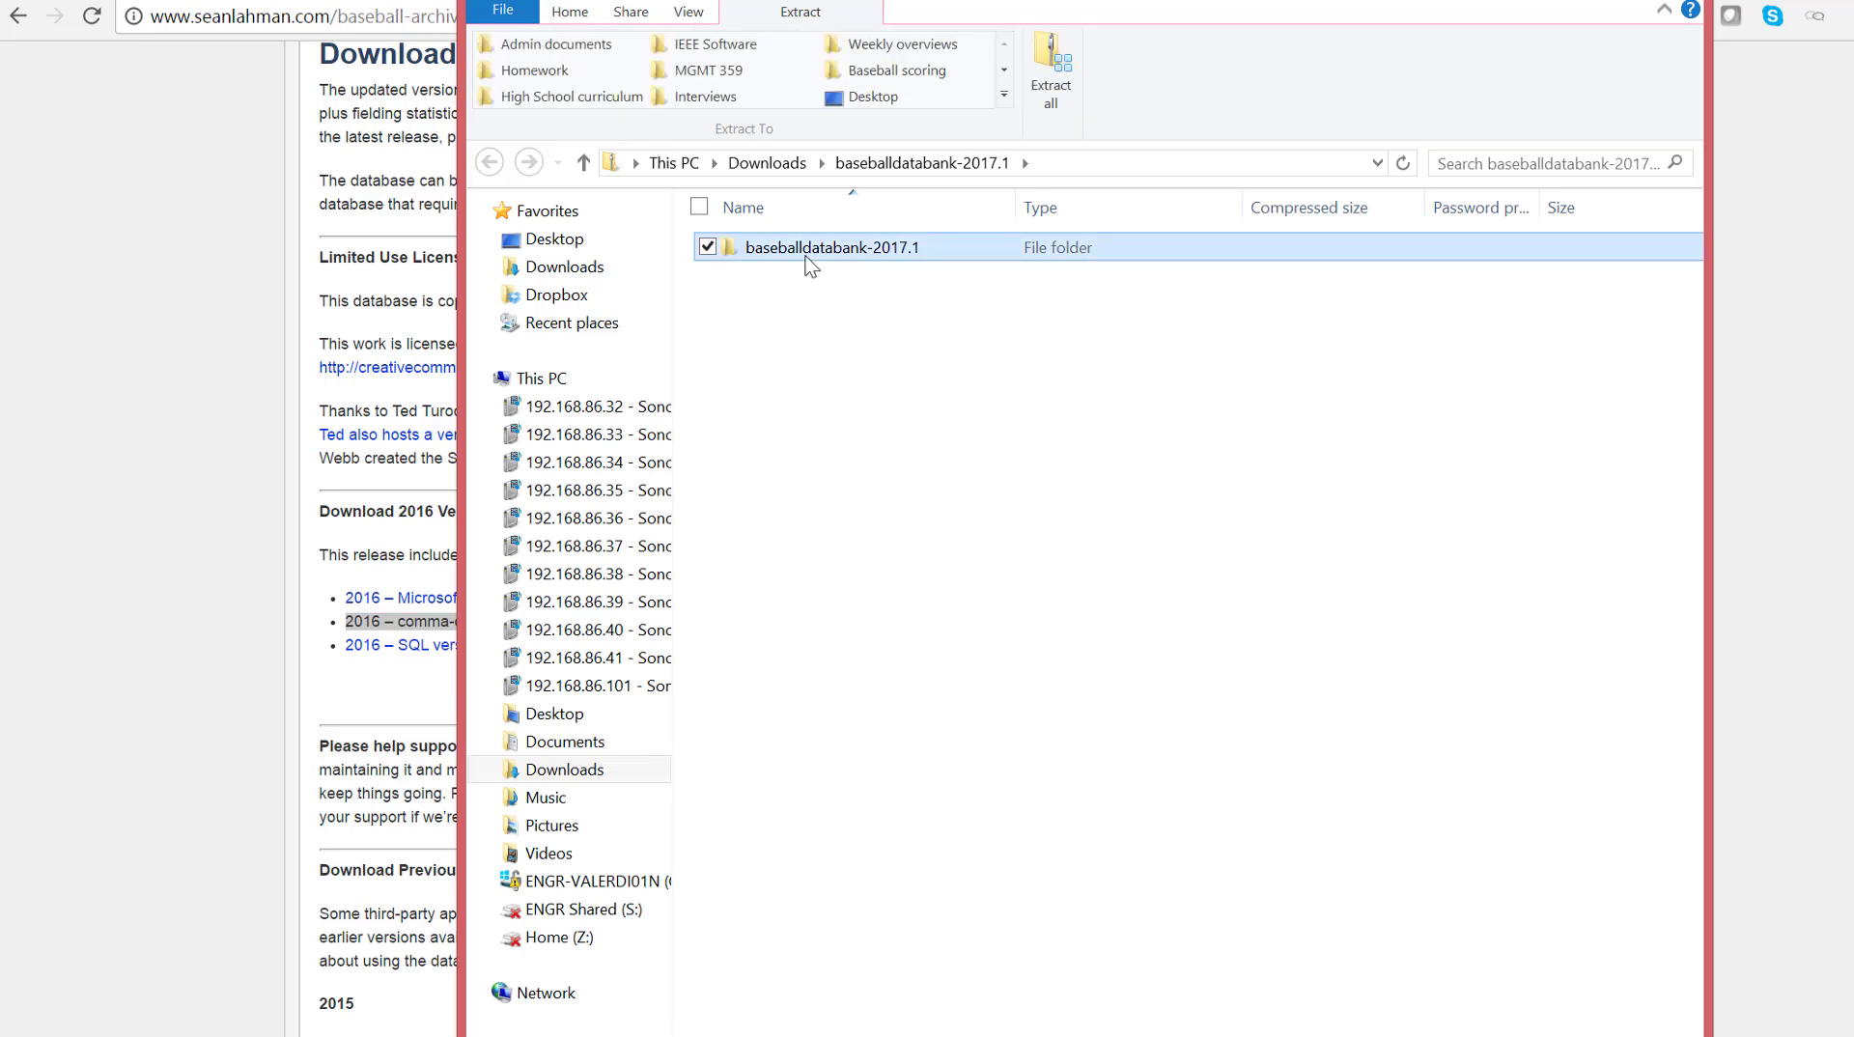
{"action": "right_click", "coordinate": [807, 262]}
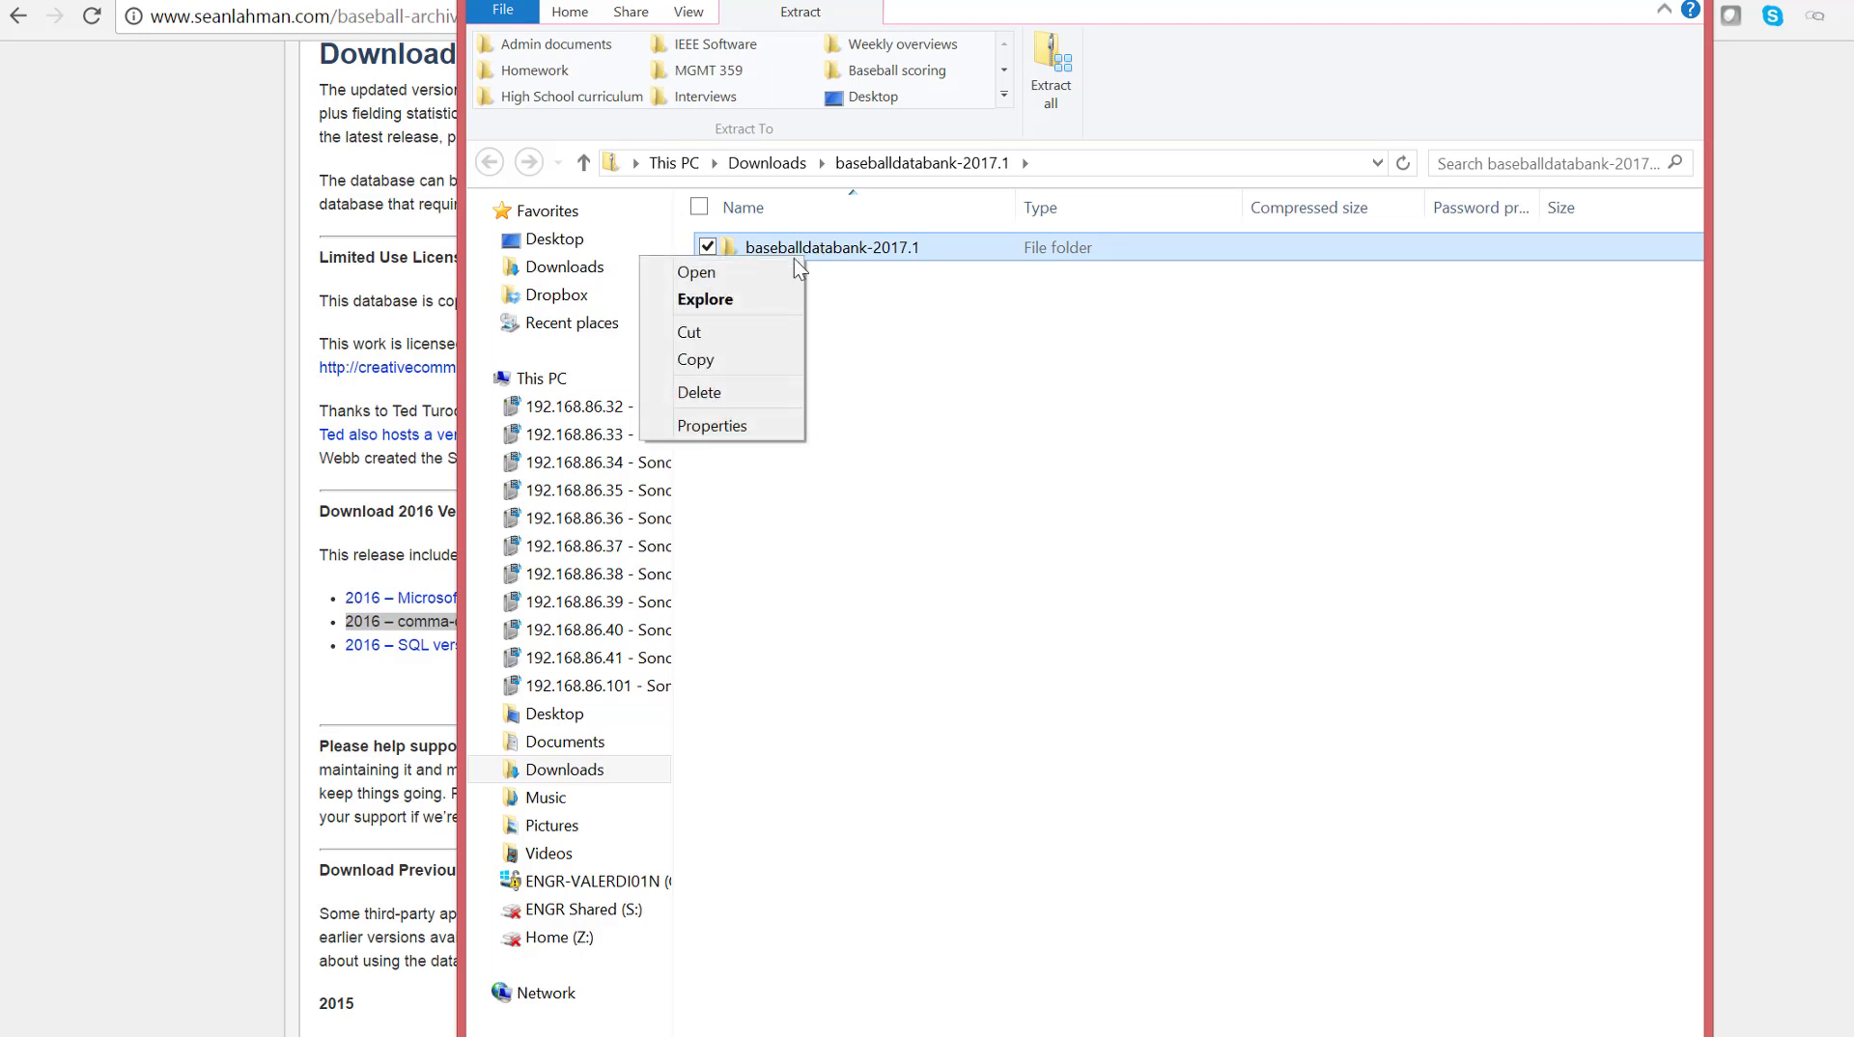
{"action": "left_click", "coordinate": [837, 250]}
{"action": "double_click", "coordinate": [837, 249]}
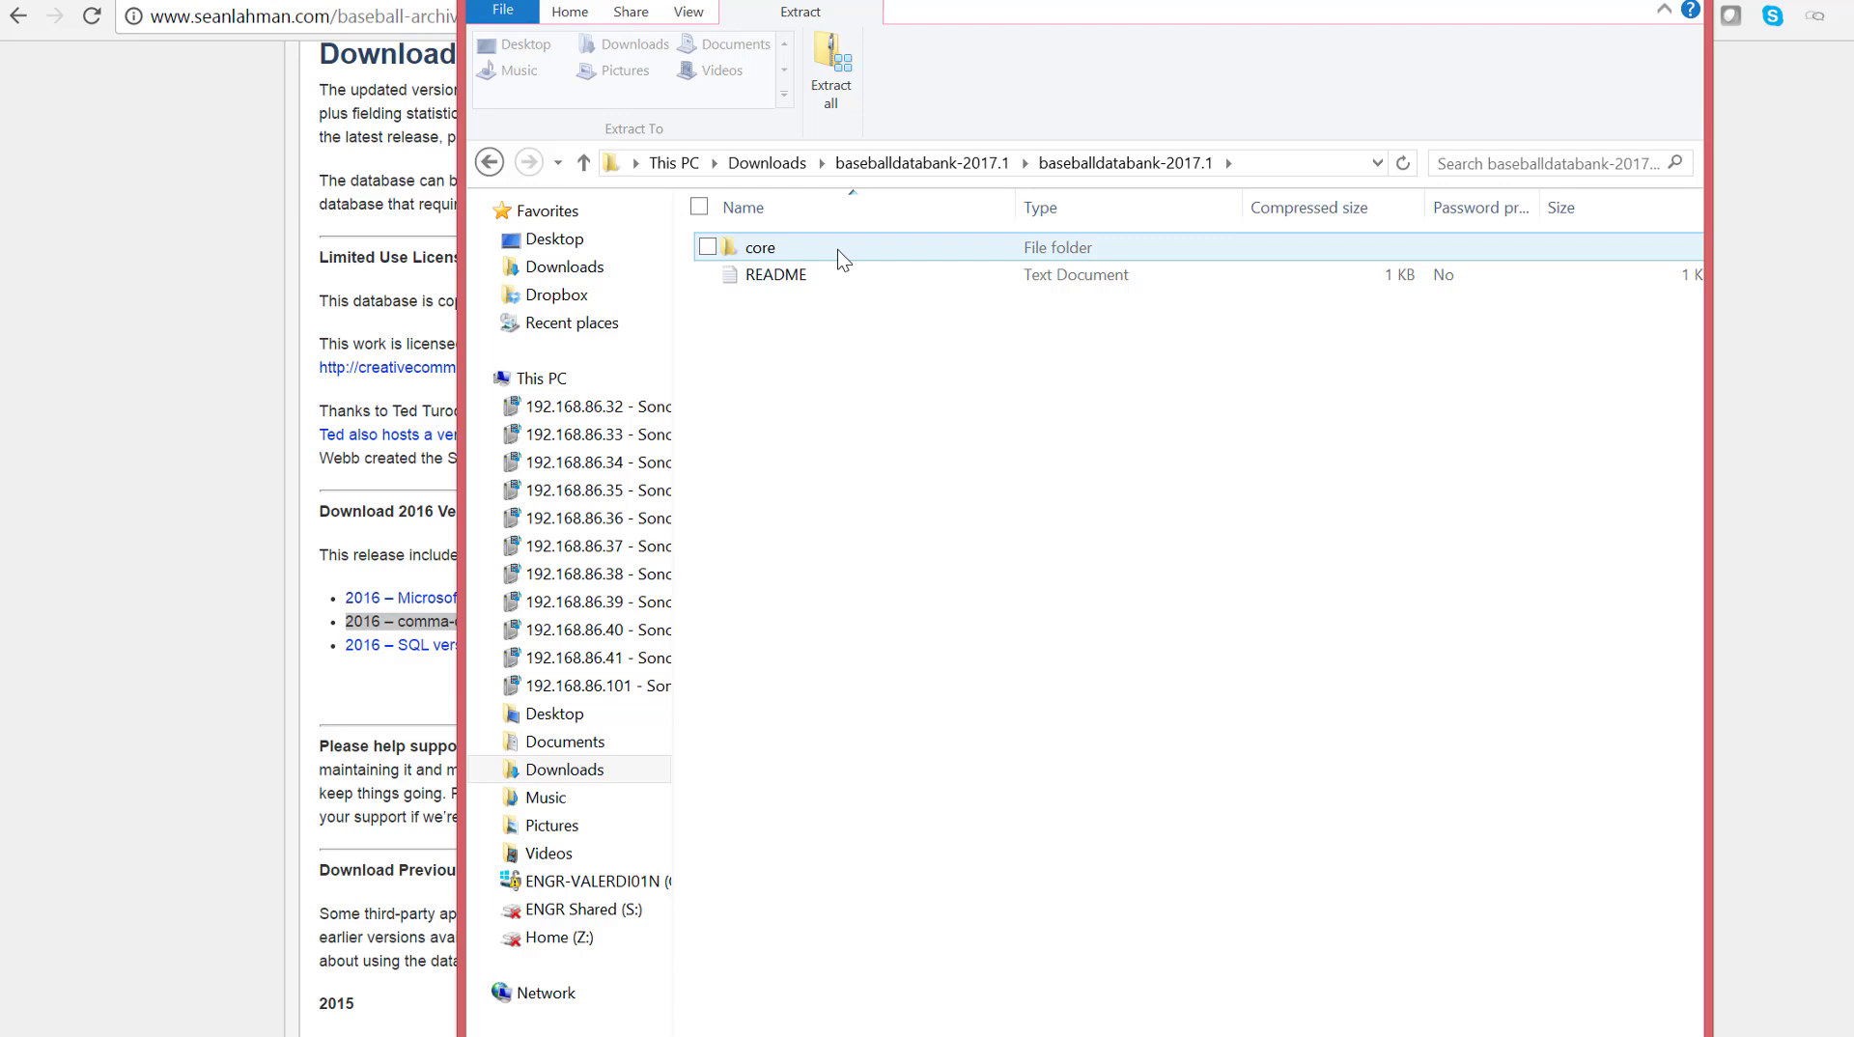
{"action": "double_click", "coordinate": [837, 249]}
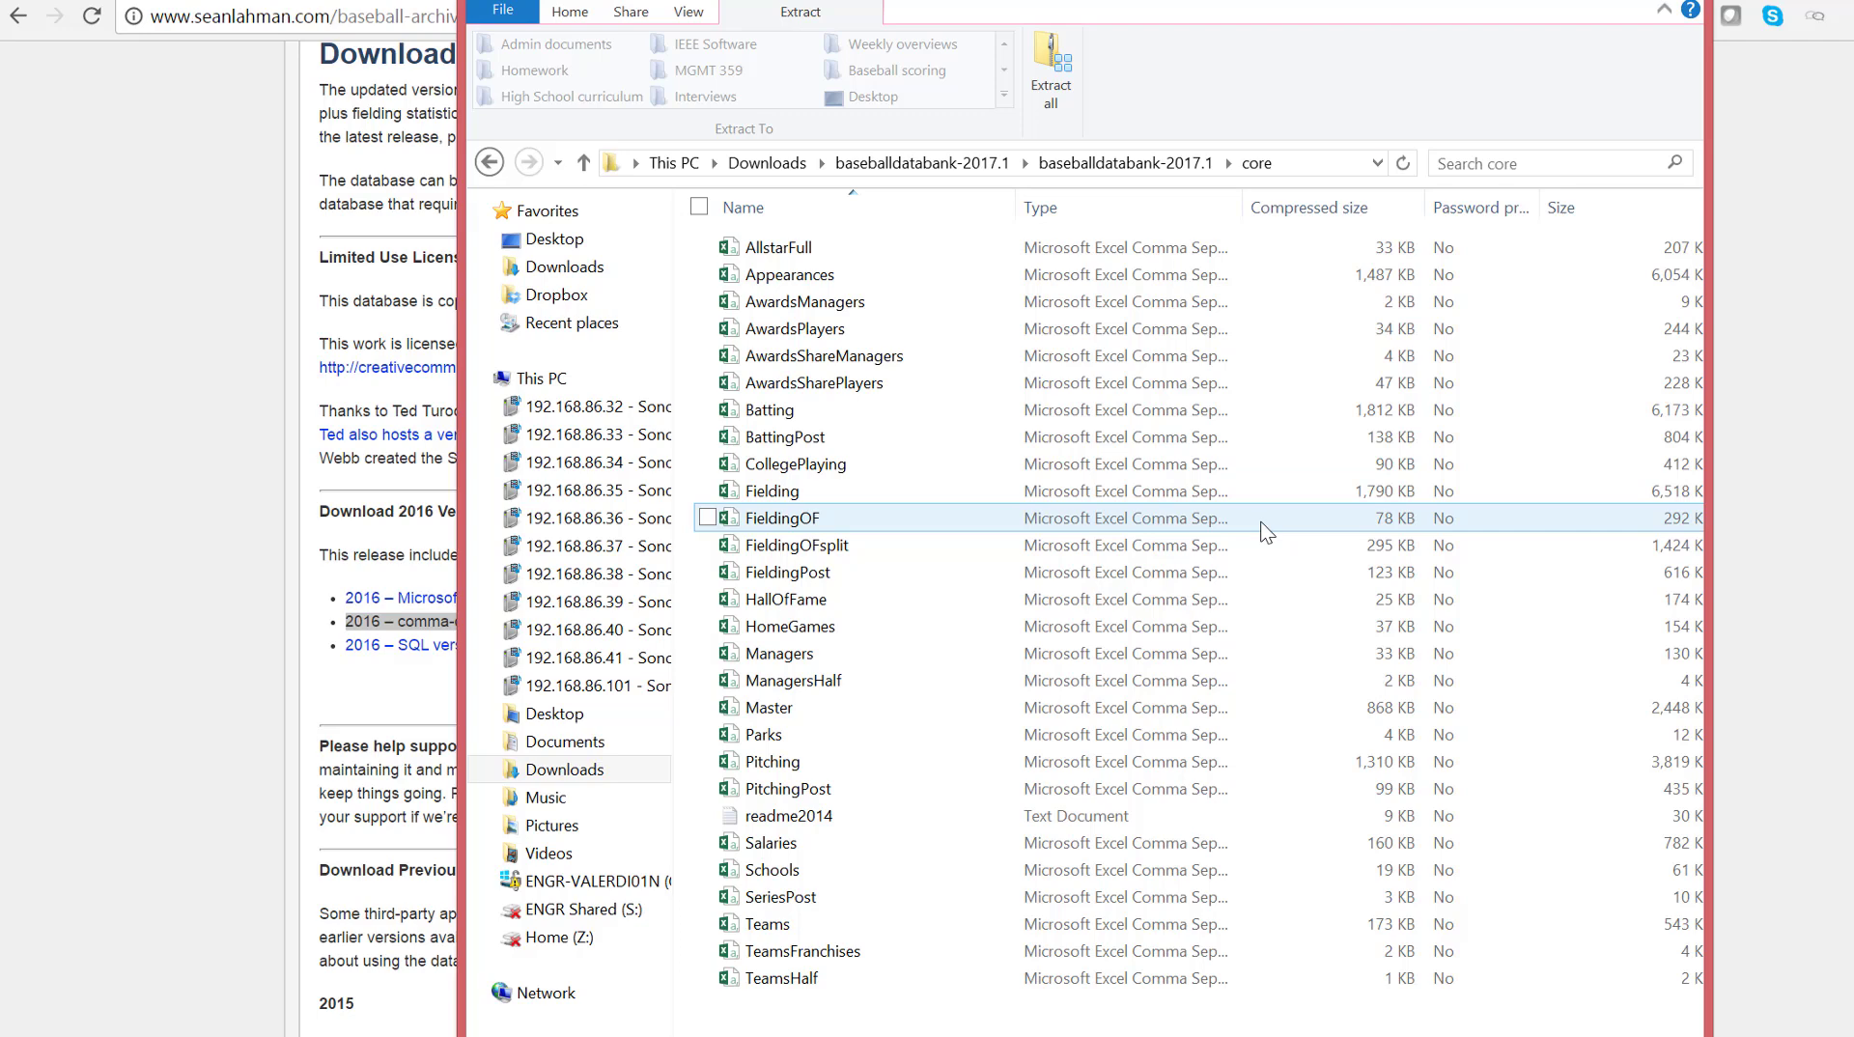
Open the readme2014 text document from the core folder, then enlarge and reposition its window.
{"action": "left_click", "coordinate": [825, 820]}
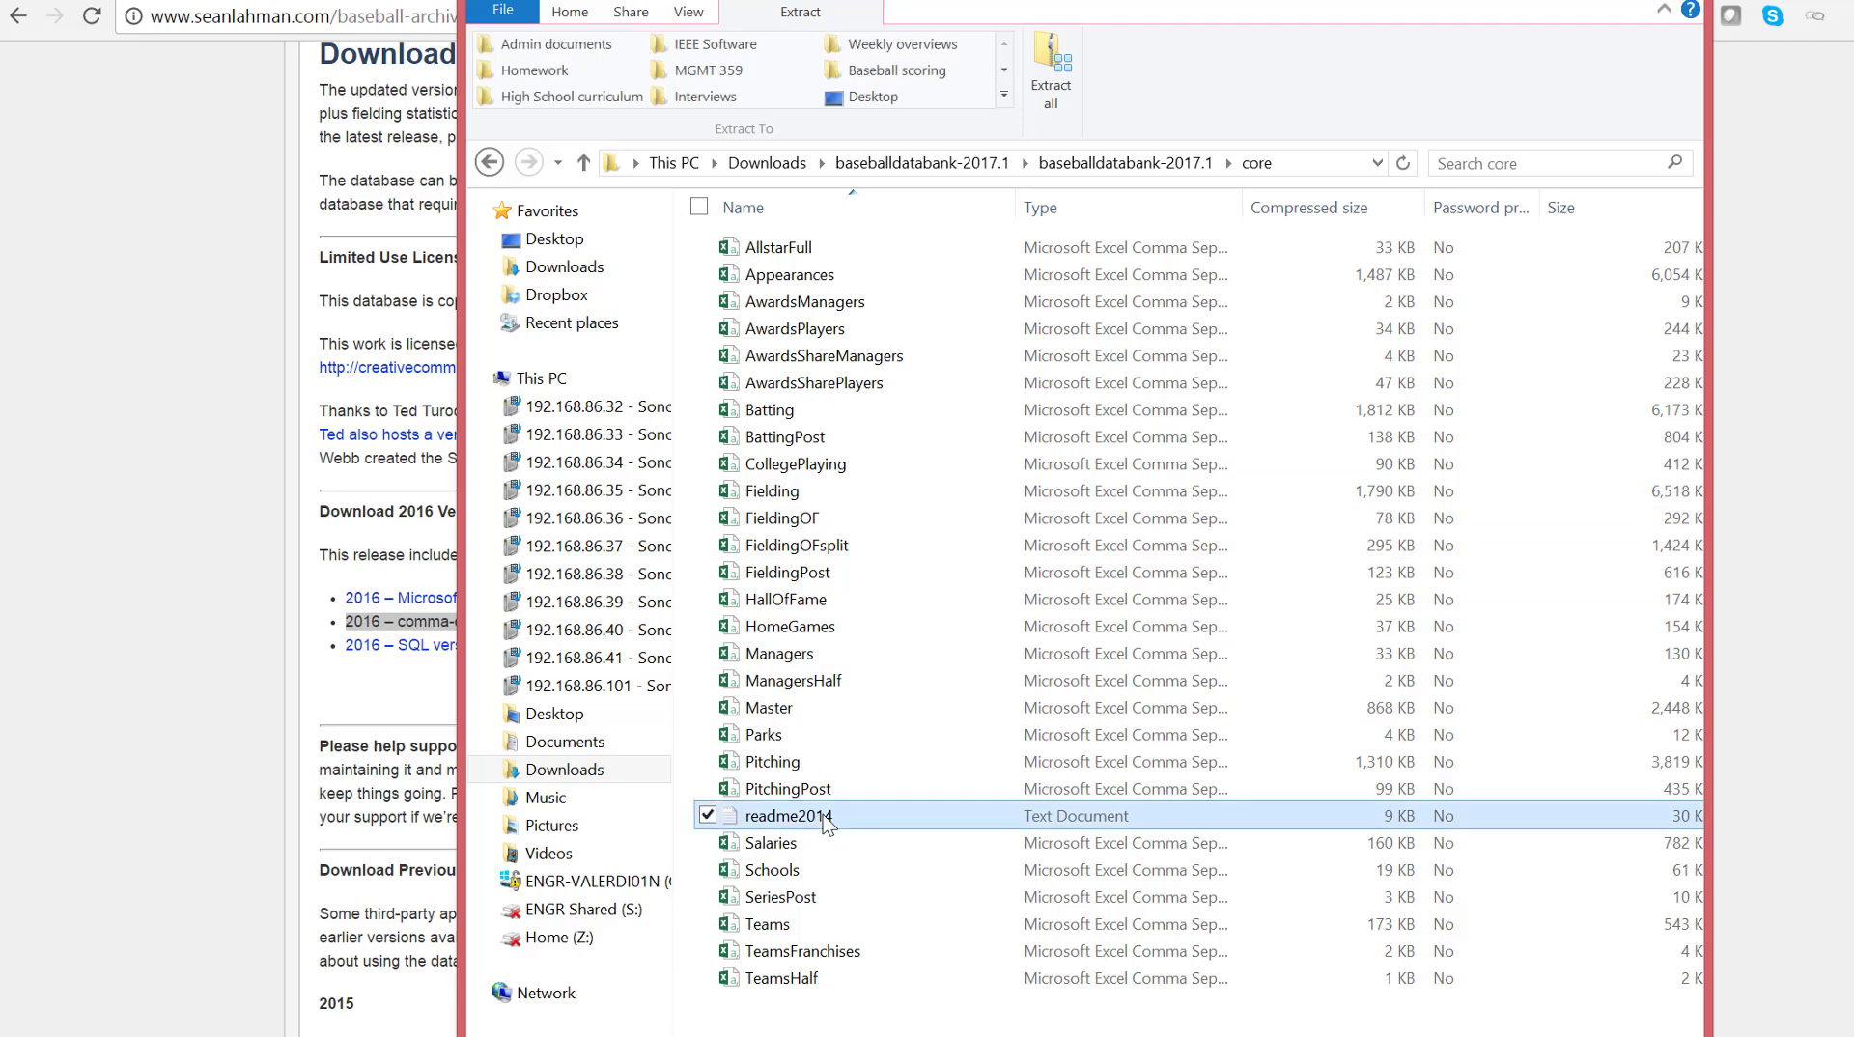
{"action": "double_click", "coordinate": [823, 815]}
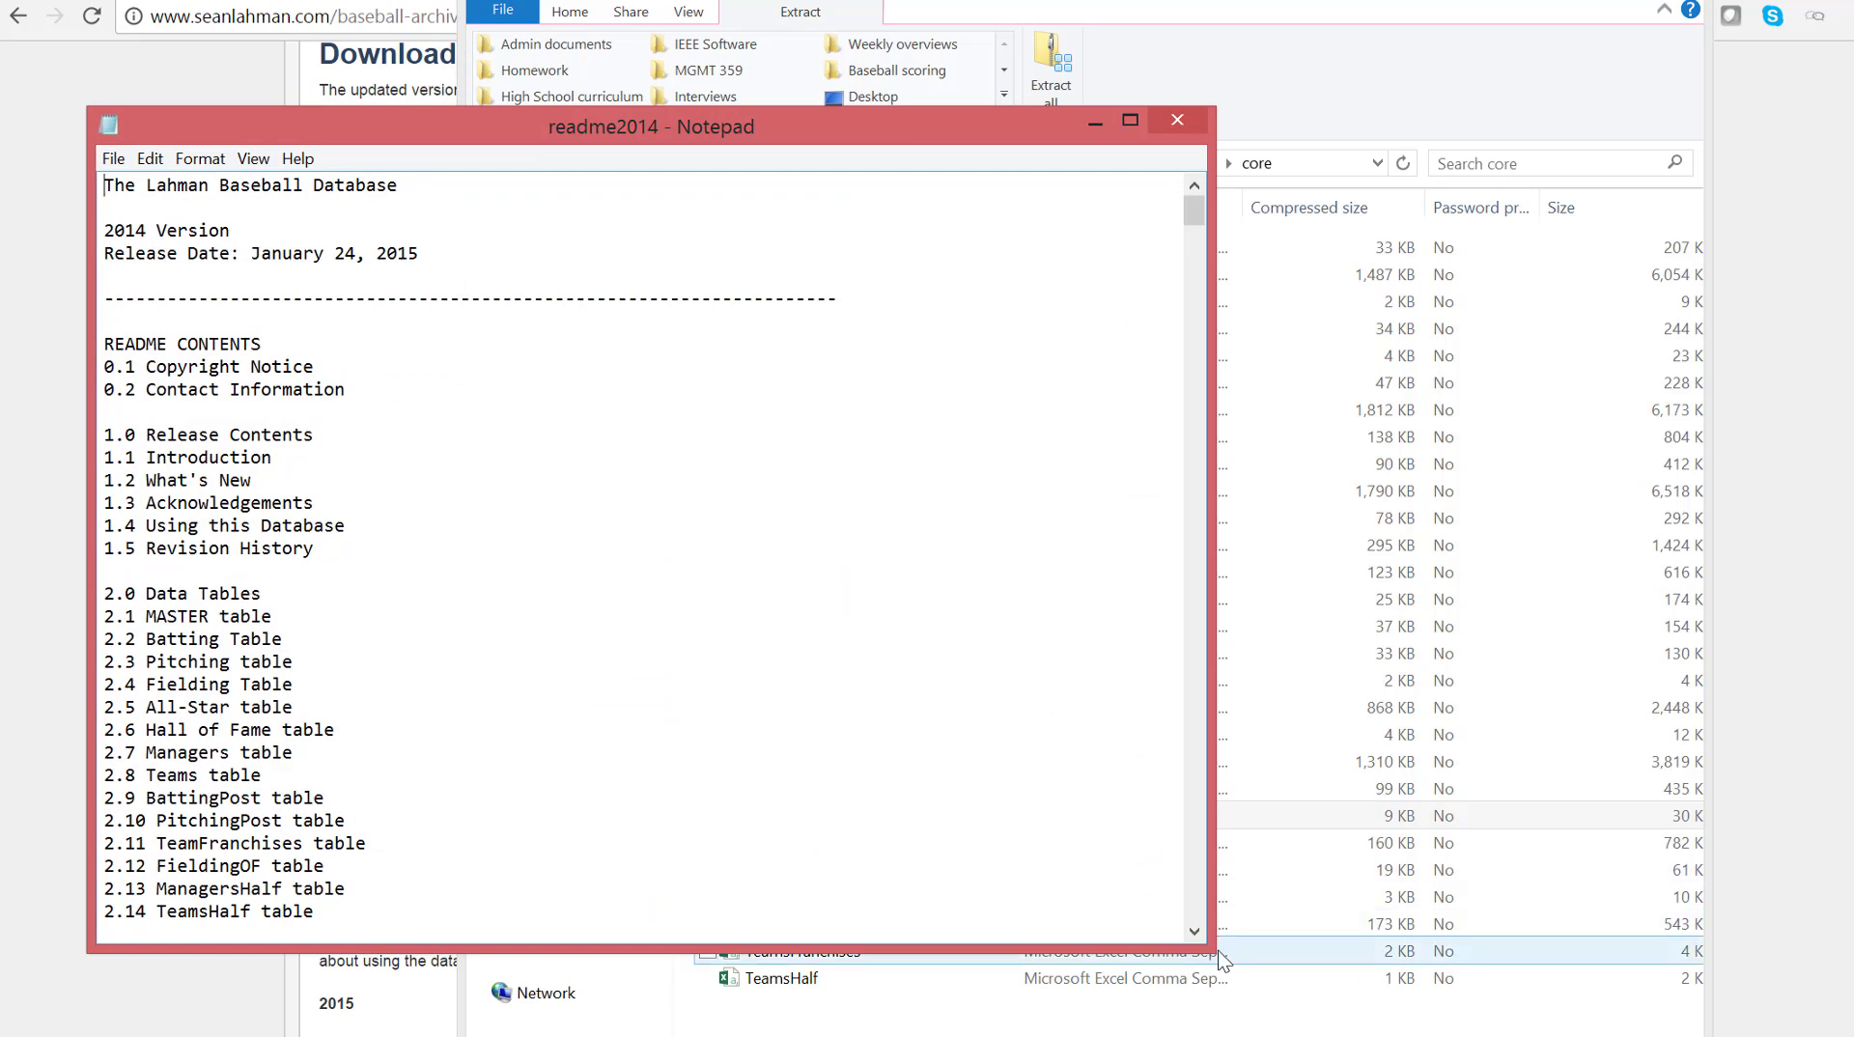
{"action": "left_click_drag", "start_coordinate": [1214, 952], "coordinate": [1612, 1033]}
{"action": "left_click_drag", "start_coordinate": [858, 141], "coordinate": [1075, 90]}
Examine the readme's section 2.0 Data Tables for the list of main tables: MASTER, Batting, Pitching and Fielding.
{"action": "left_click", "coordinate": [729, 564]}
{"action": "scroll", "coordinate": [729, 565], "scroll_direction": "down", "scroll_amount": 12}
{"action": "scroll", "coordinate": [729, 565], "scroll_direction": "down", "scroll_amount": 12}
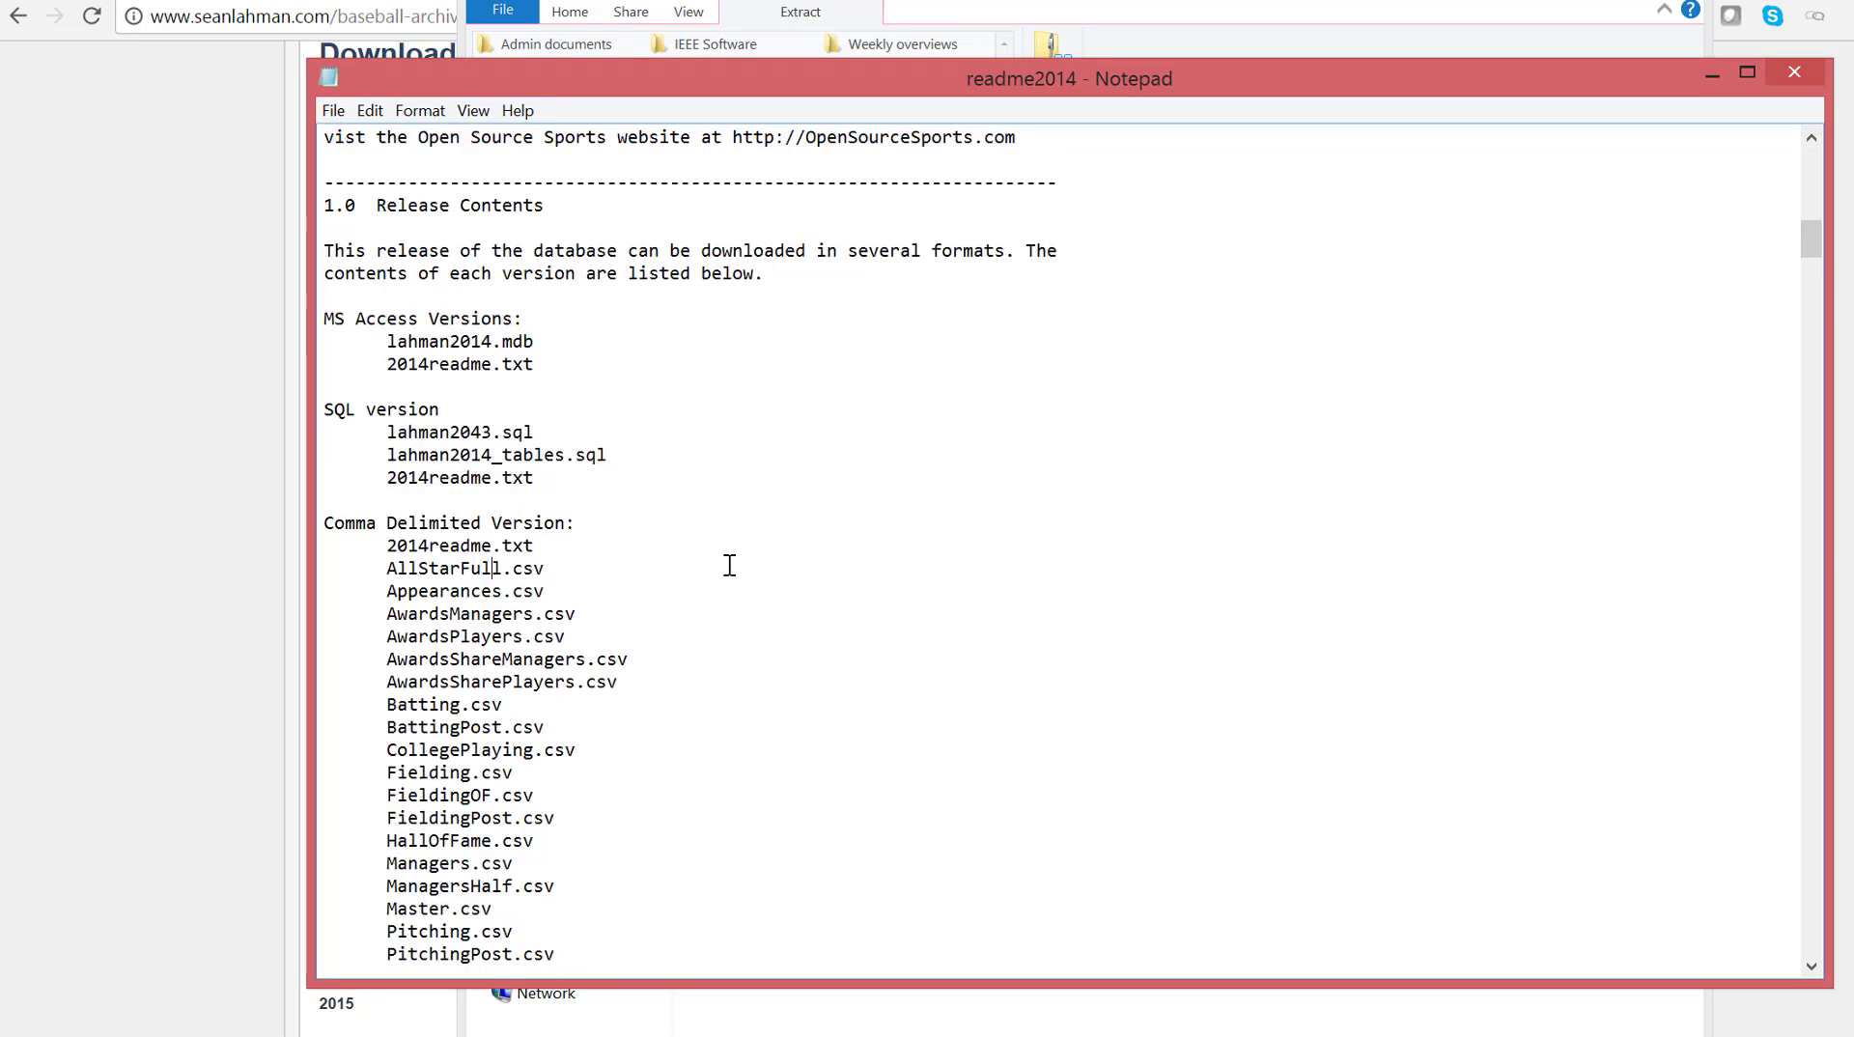
{"action": "scroll", "coordinate": [729, 565], "scroll_direction": "down", "scroll_amount": 20}
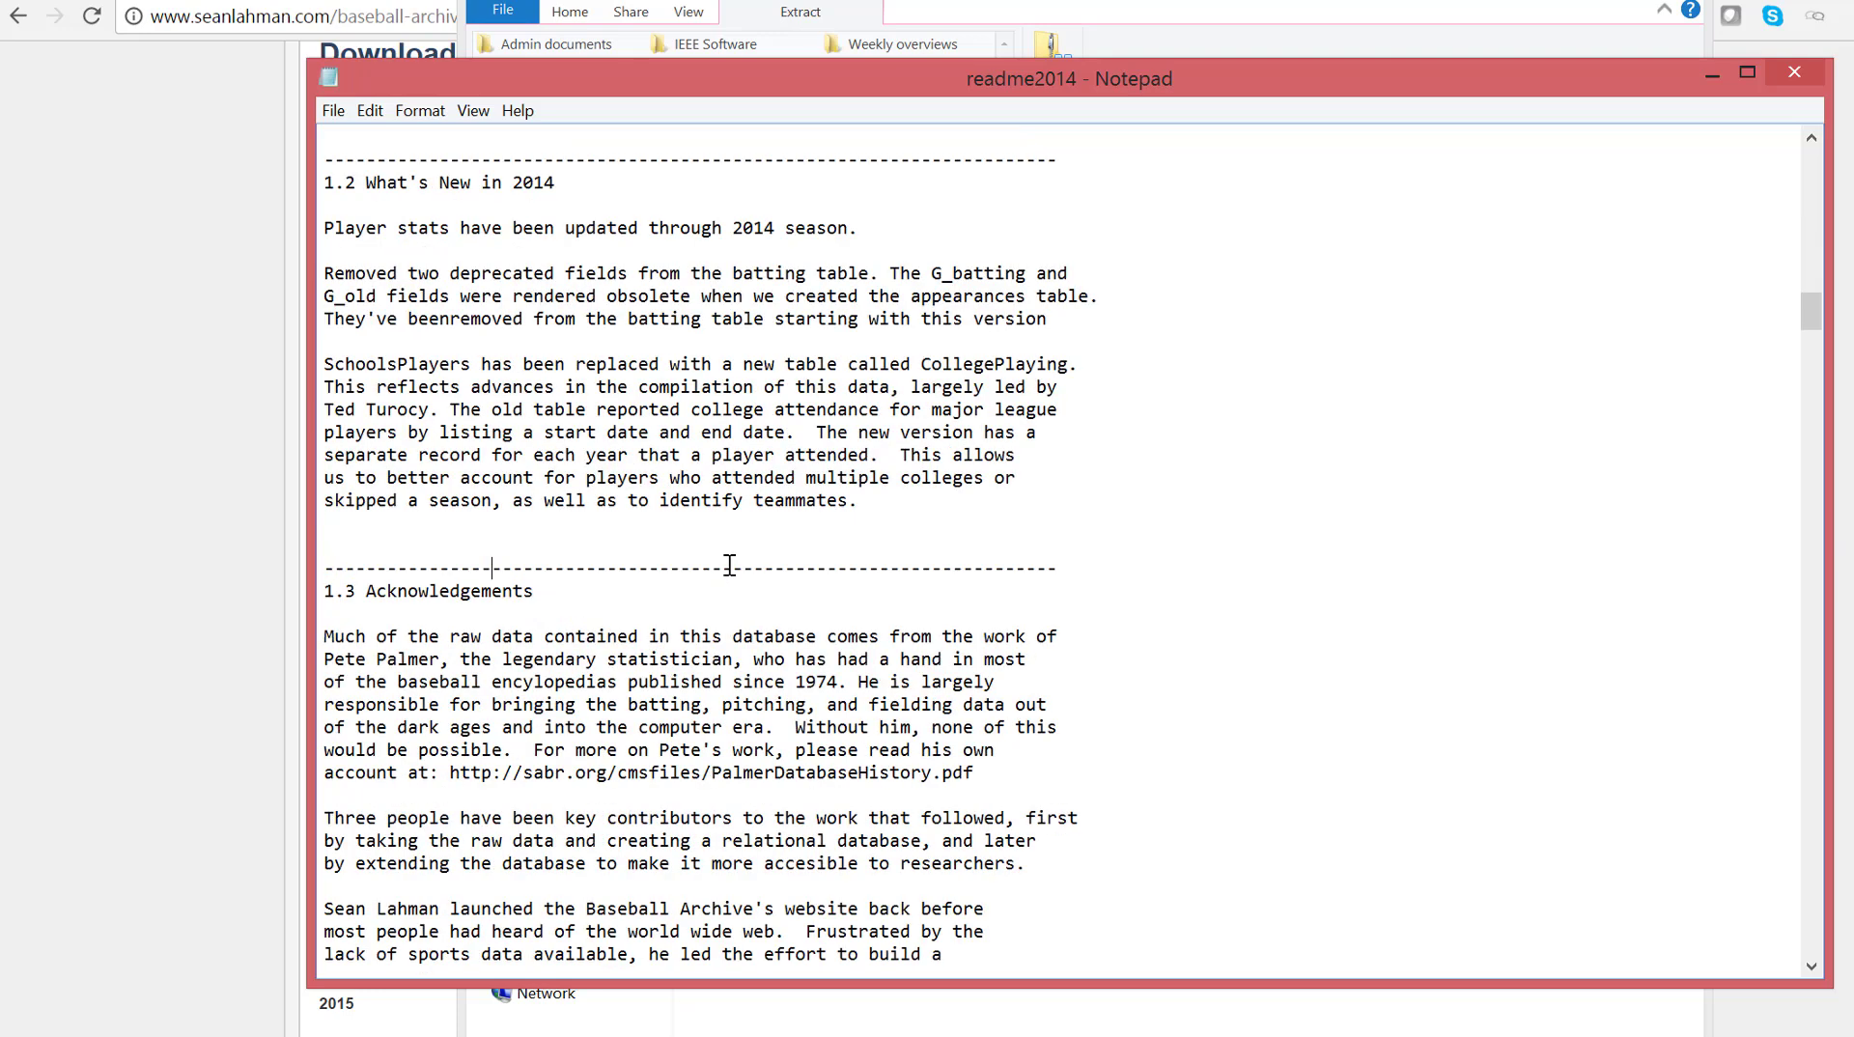
{"action": "scroll", "coordinate": [729, 565], "scroll_direction": "down", "scroll_amount": 12}
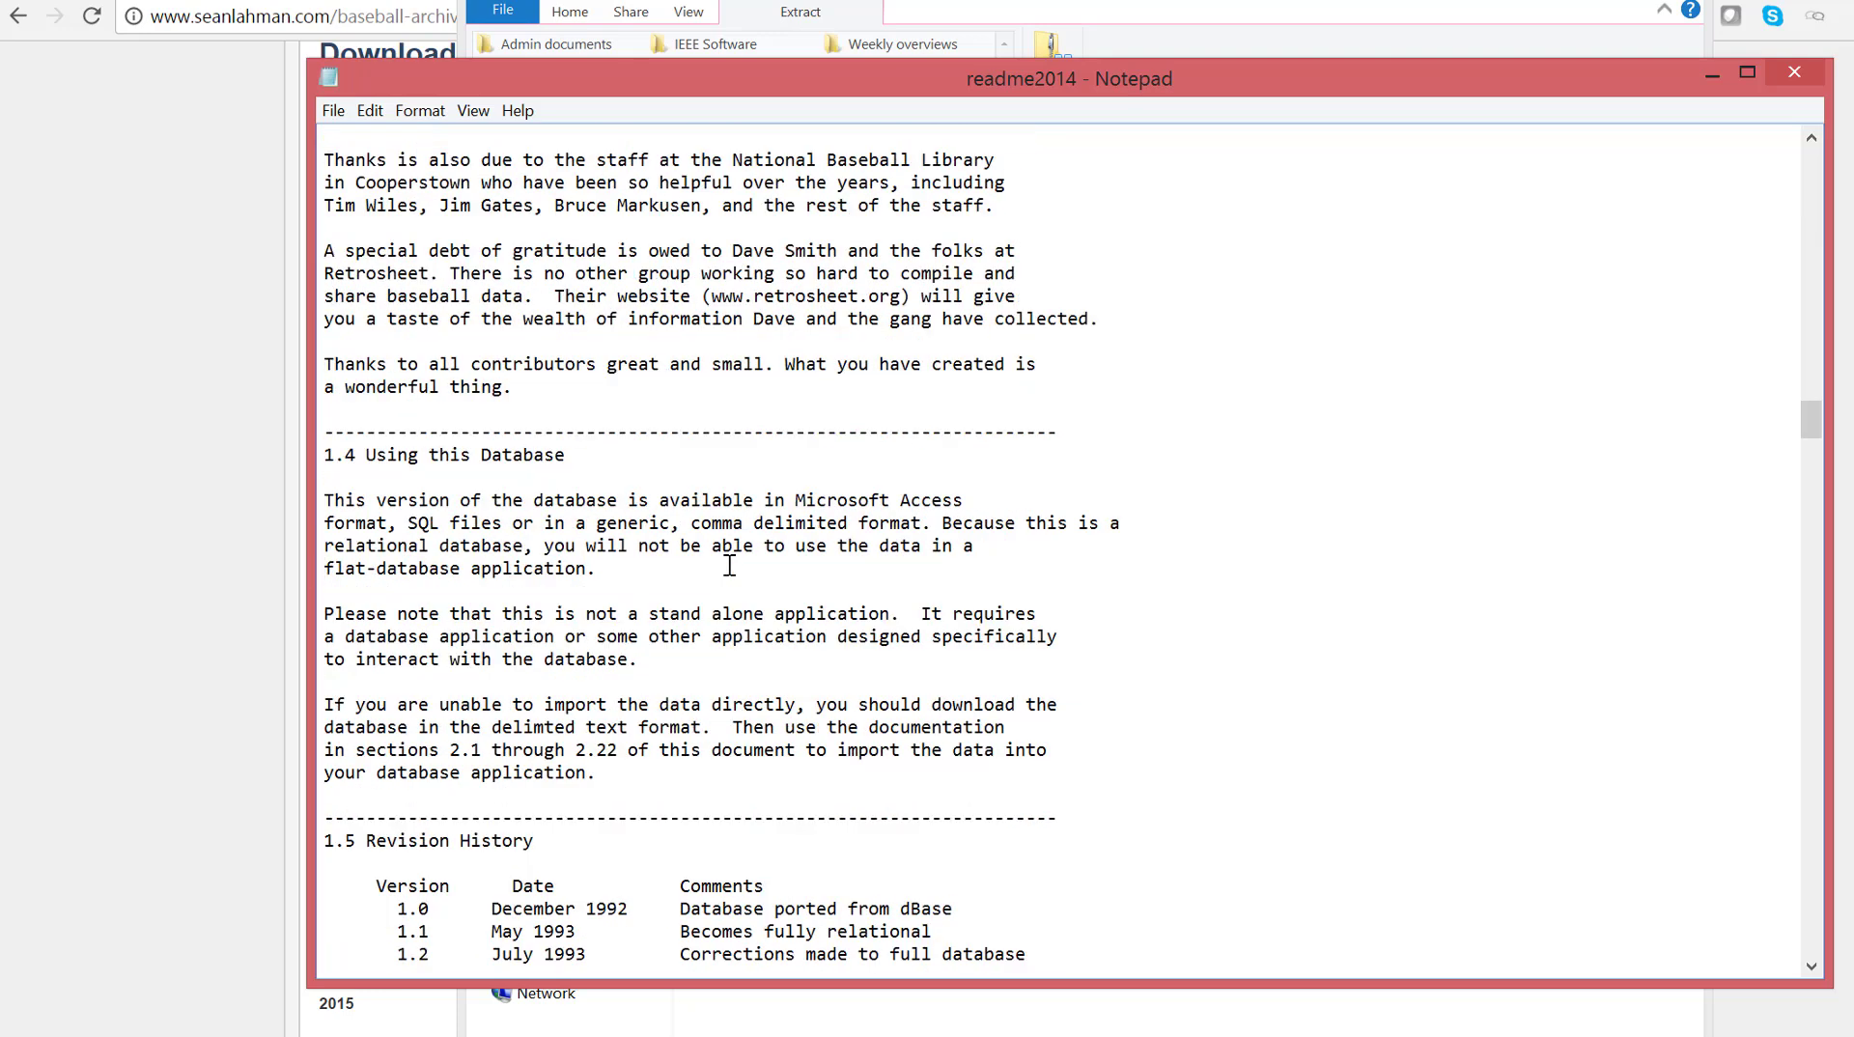
{"action": "scroll", "coordinate": [730, 566], "scroll_direction": "down", "scroll_amount": 20}
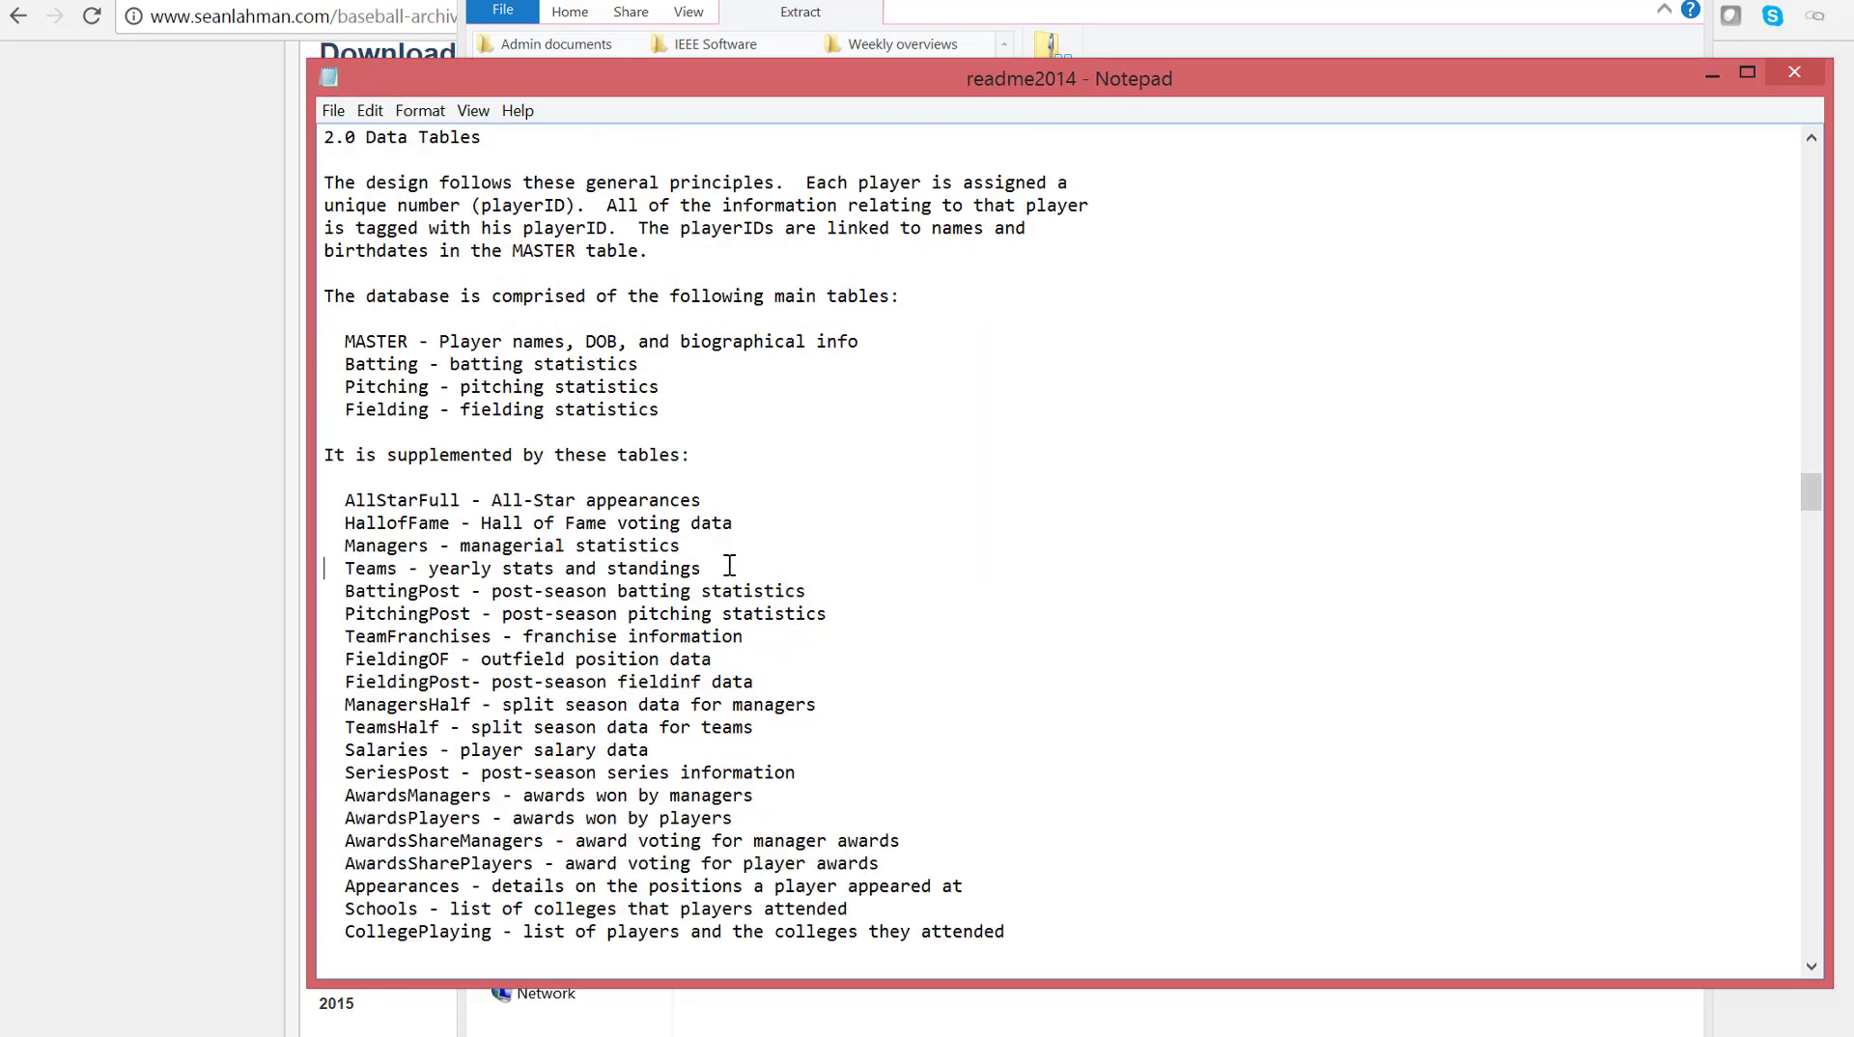
{"action": "left_click_drag", "start_coordinate": [676, 411], "coordinate": [329, 338]}
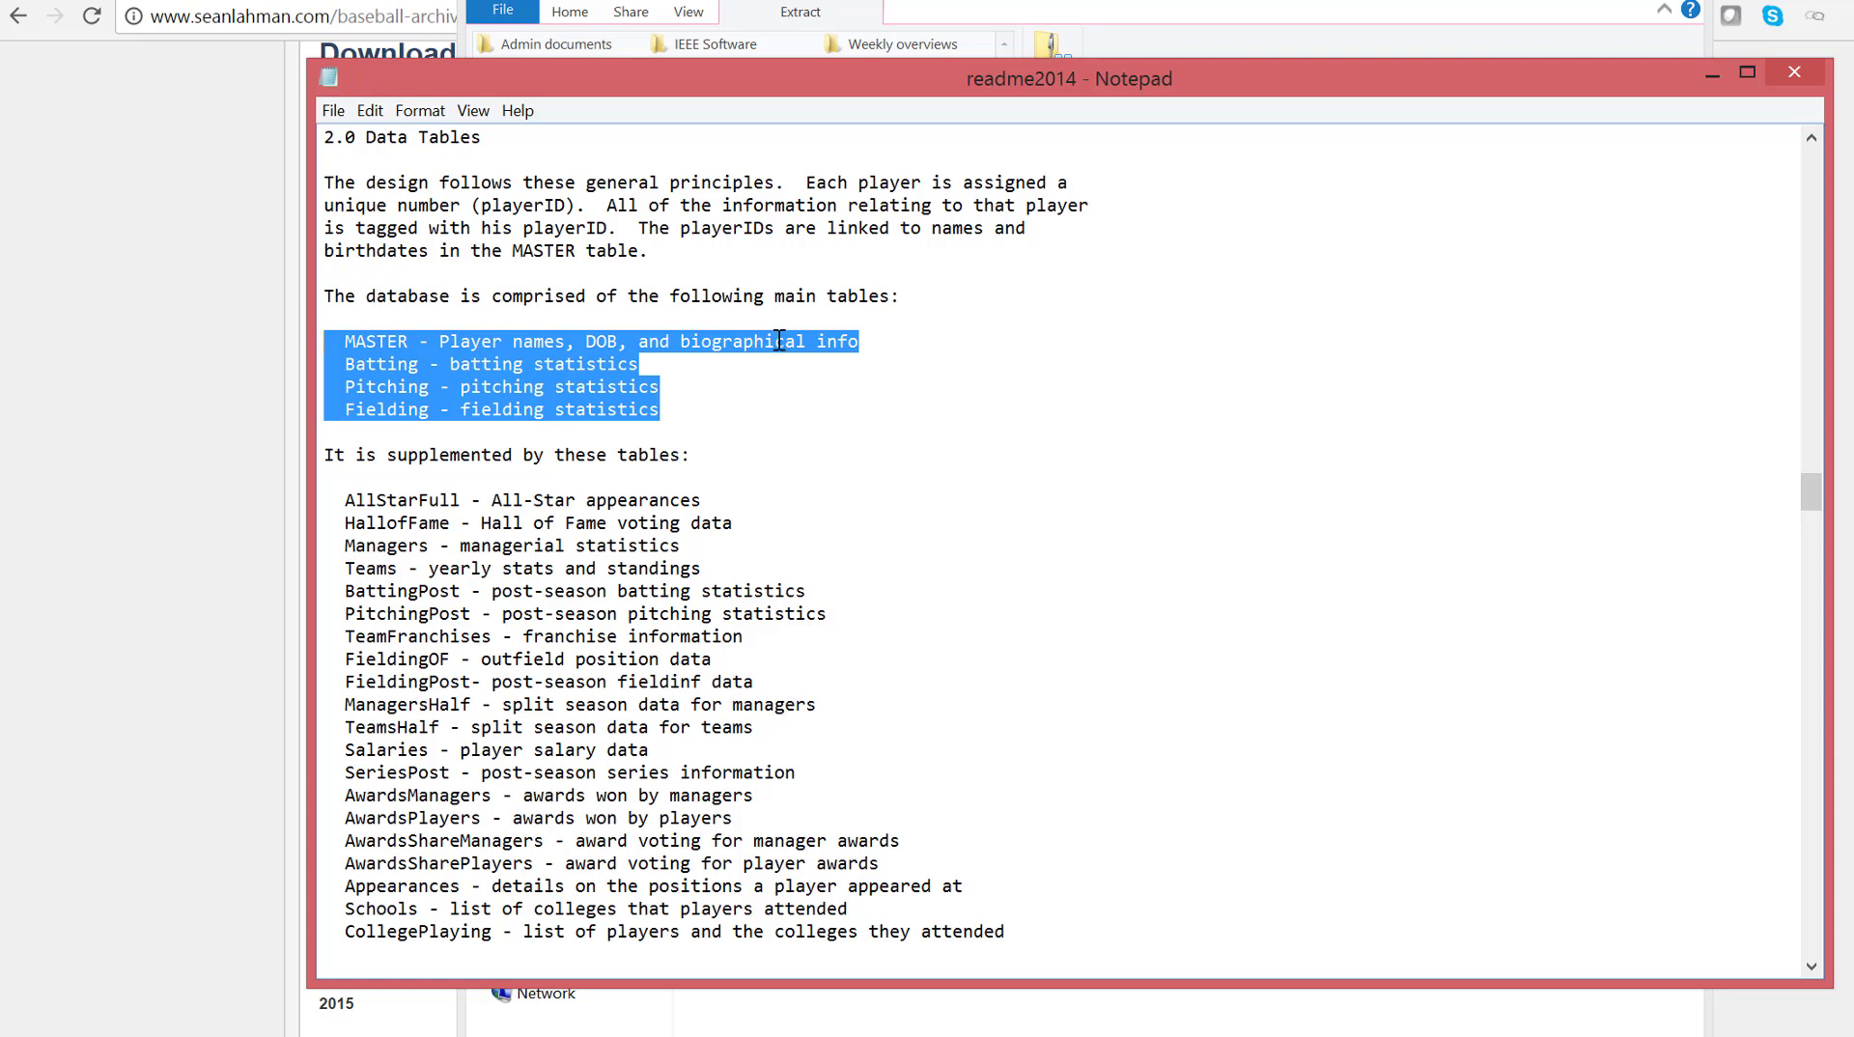
{"action": "left_click", "coordinate": [350, 365]}
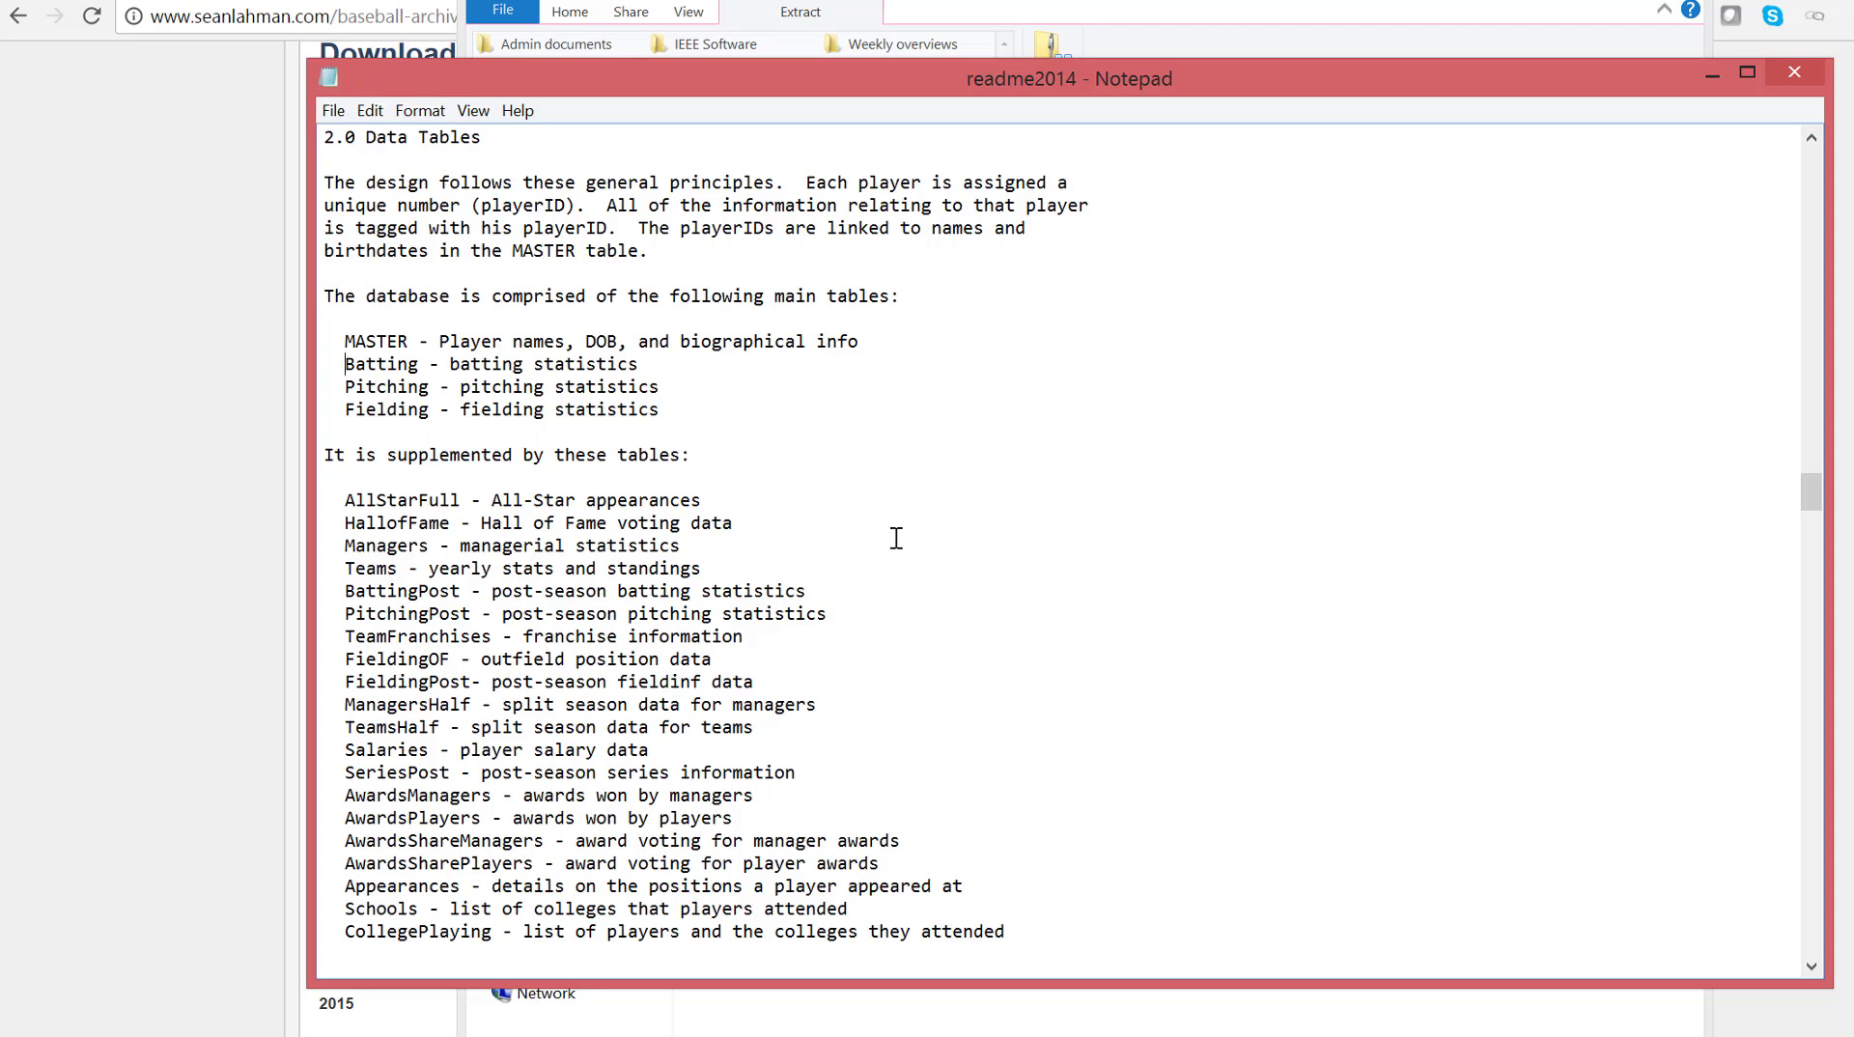
Examine the field descriptions in section 2.1 MASTER table, including playerID, birthYear and birthMonth.
{"action": "scroll", "coordinate": [896, 538], "scroll_direction": "down", "scroll_amount": 5}
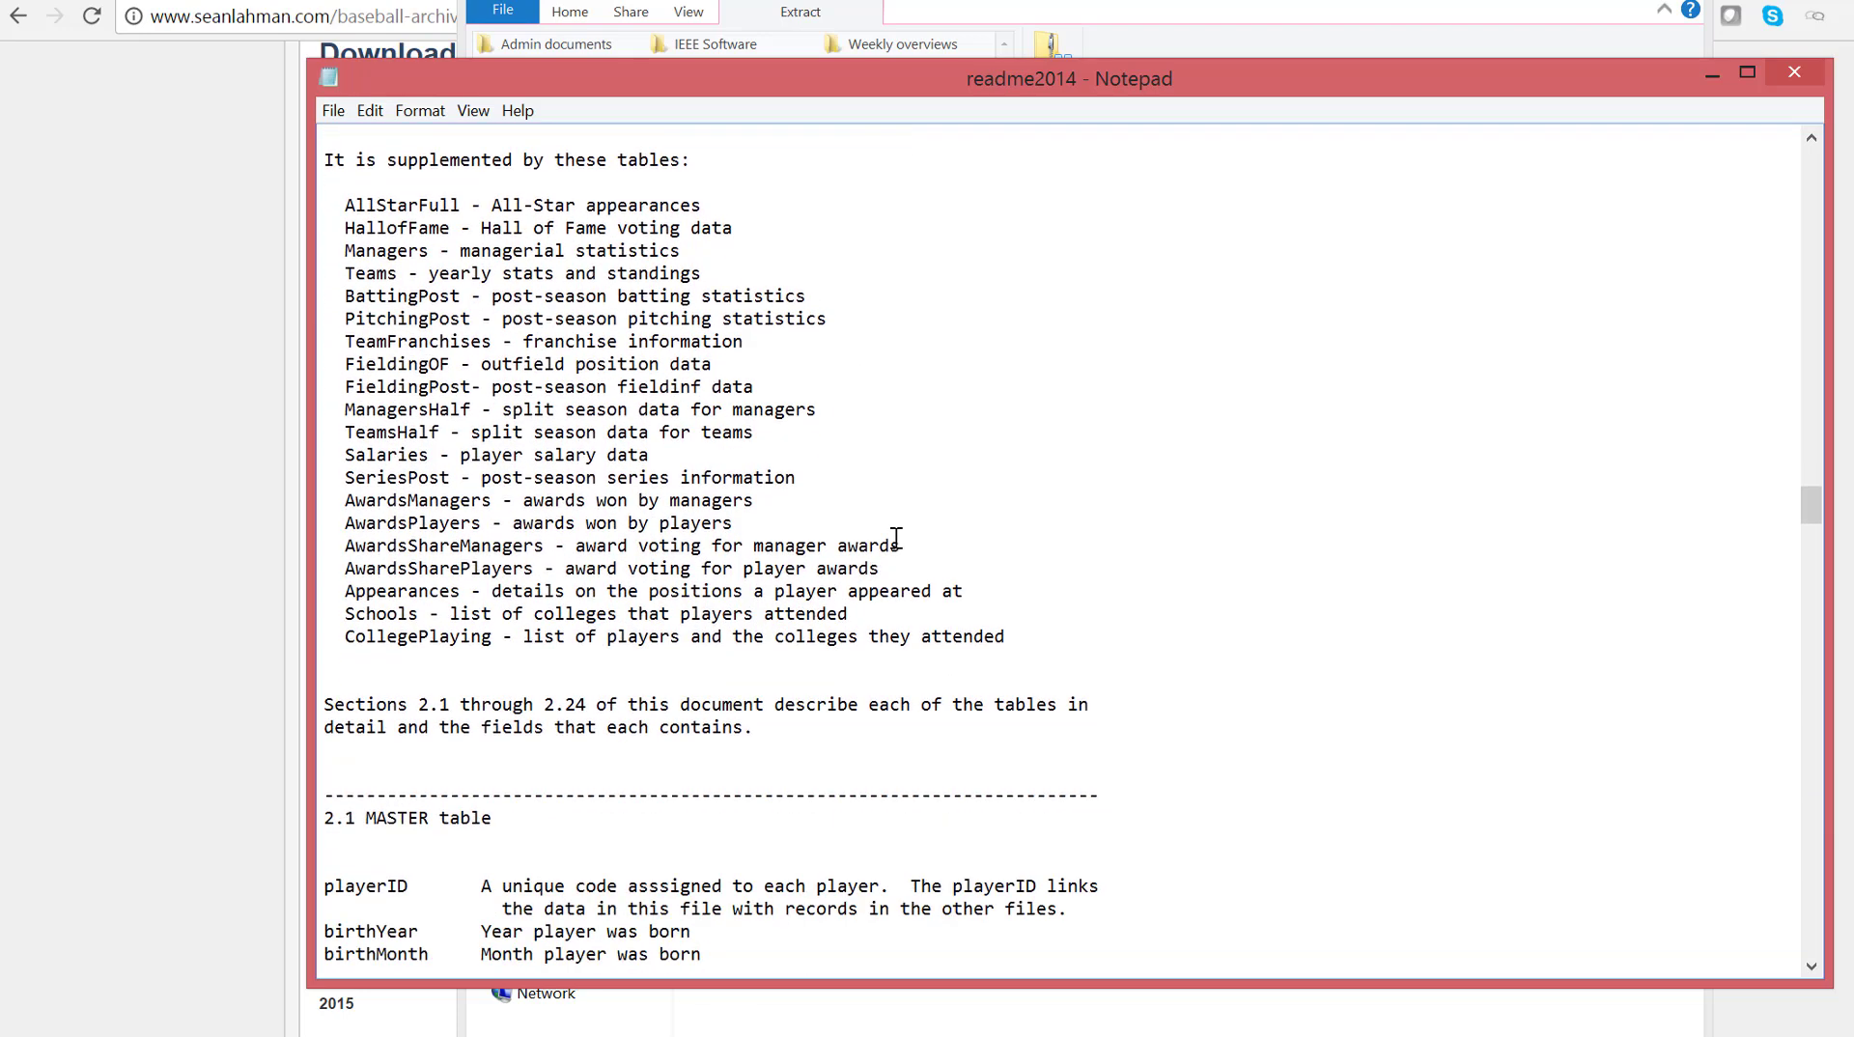
{"action": "scroll", "coordinate": [896, 537], "scroll_direction": "down", "scroll_amount": 5}
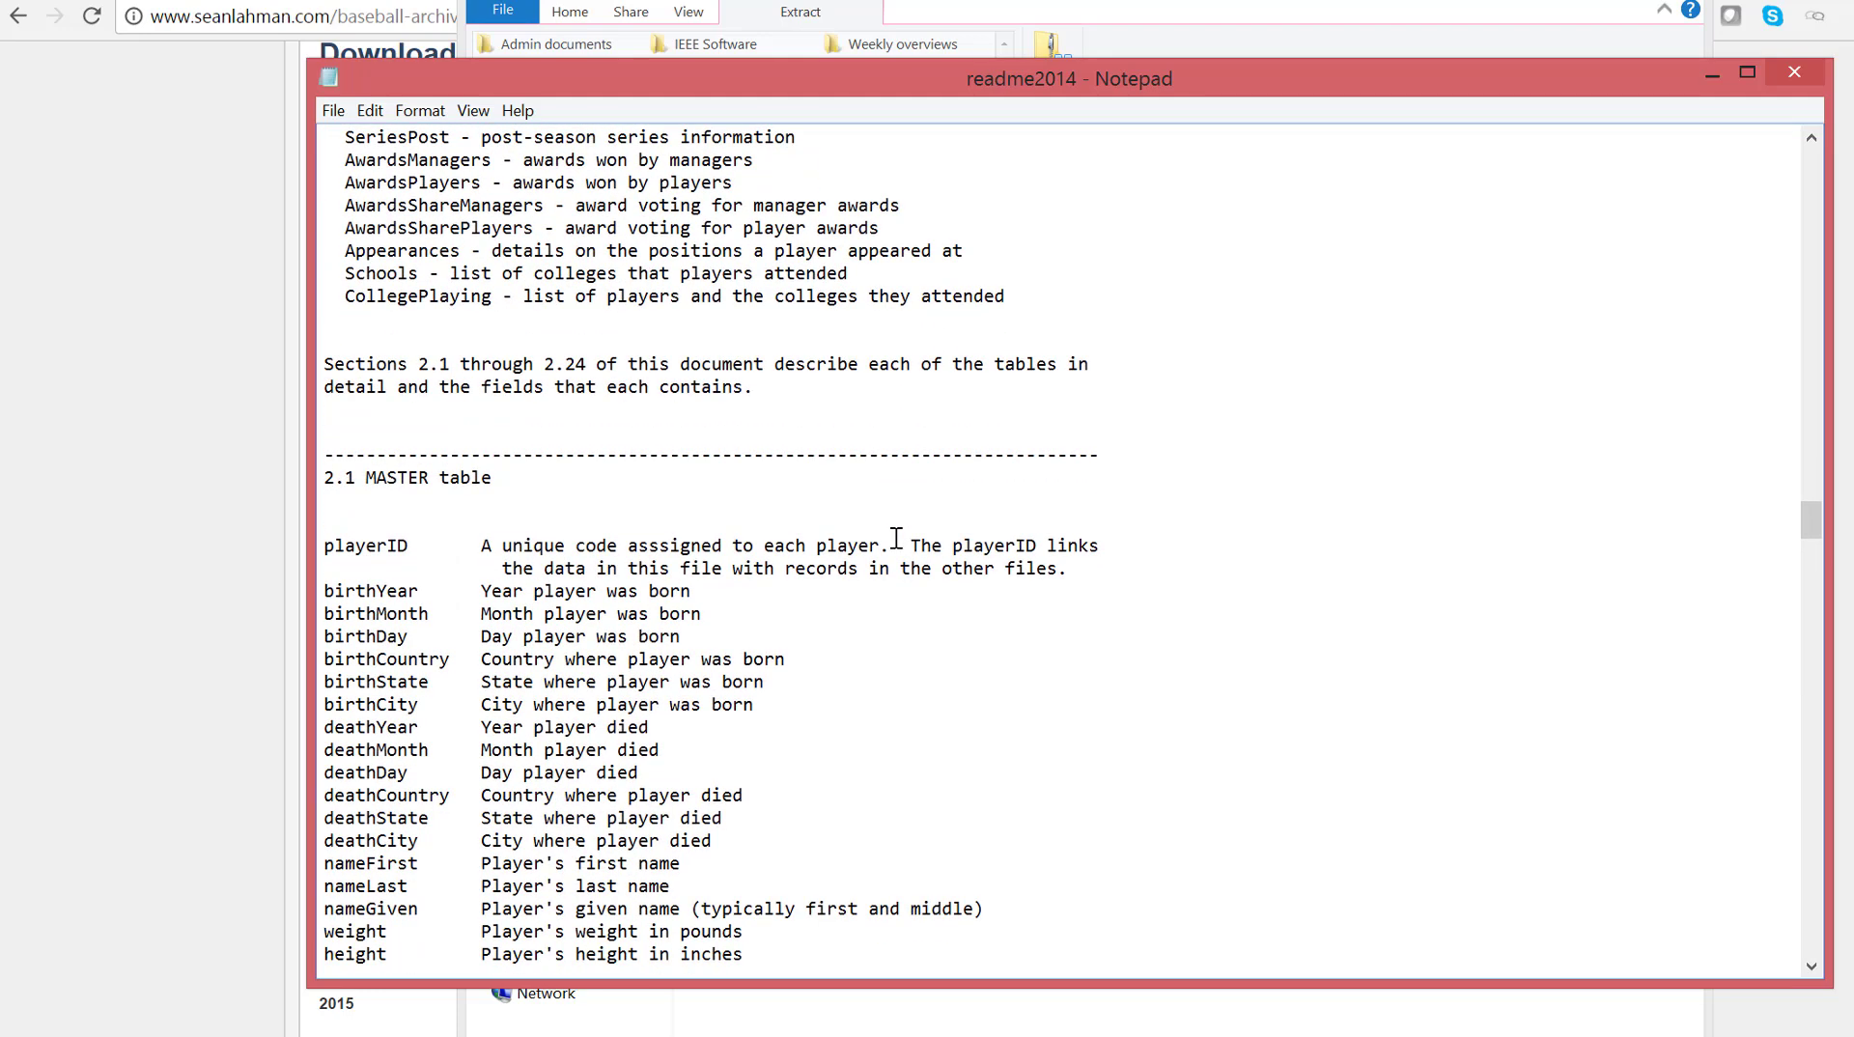
{"action": "scroll", "coordinate": [896, 538], "scroll_direction": "down", "scroll_amount": 4}
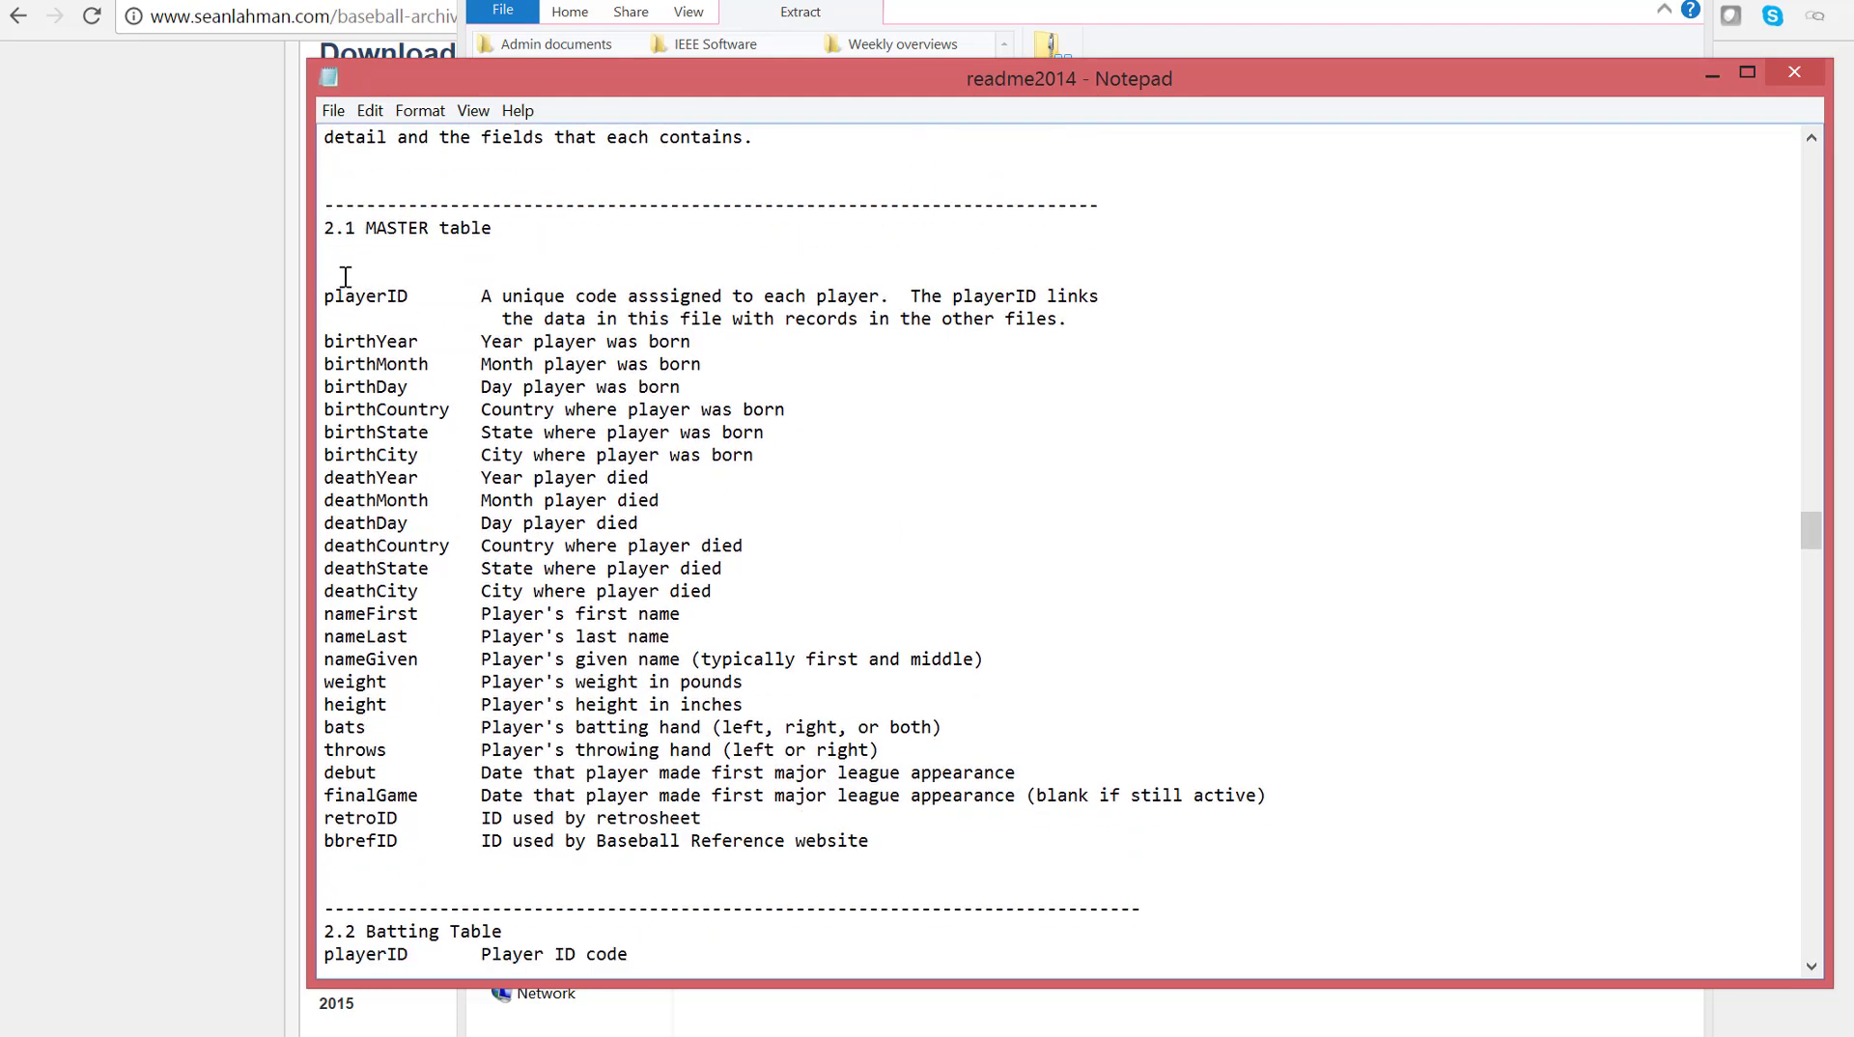
{"action": "left_click_drag", "start_coordinate": [325, 296], "coordinate": [943, 840]}
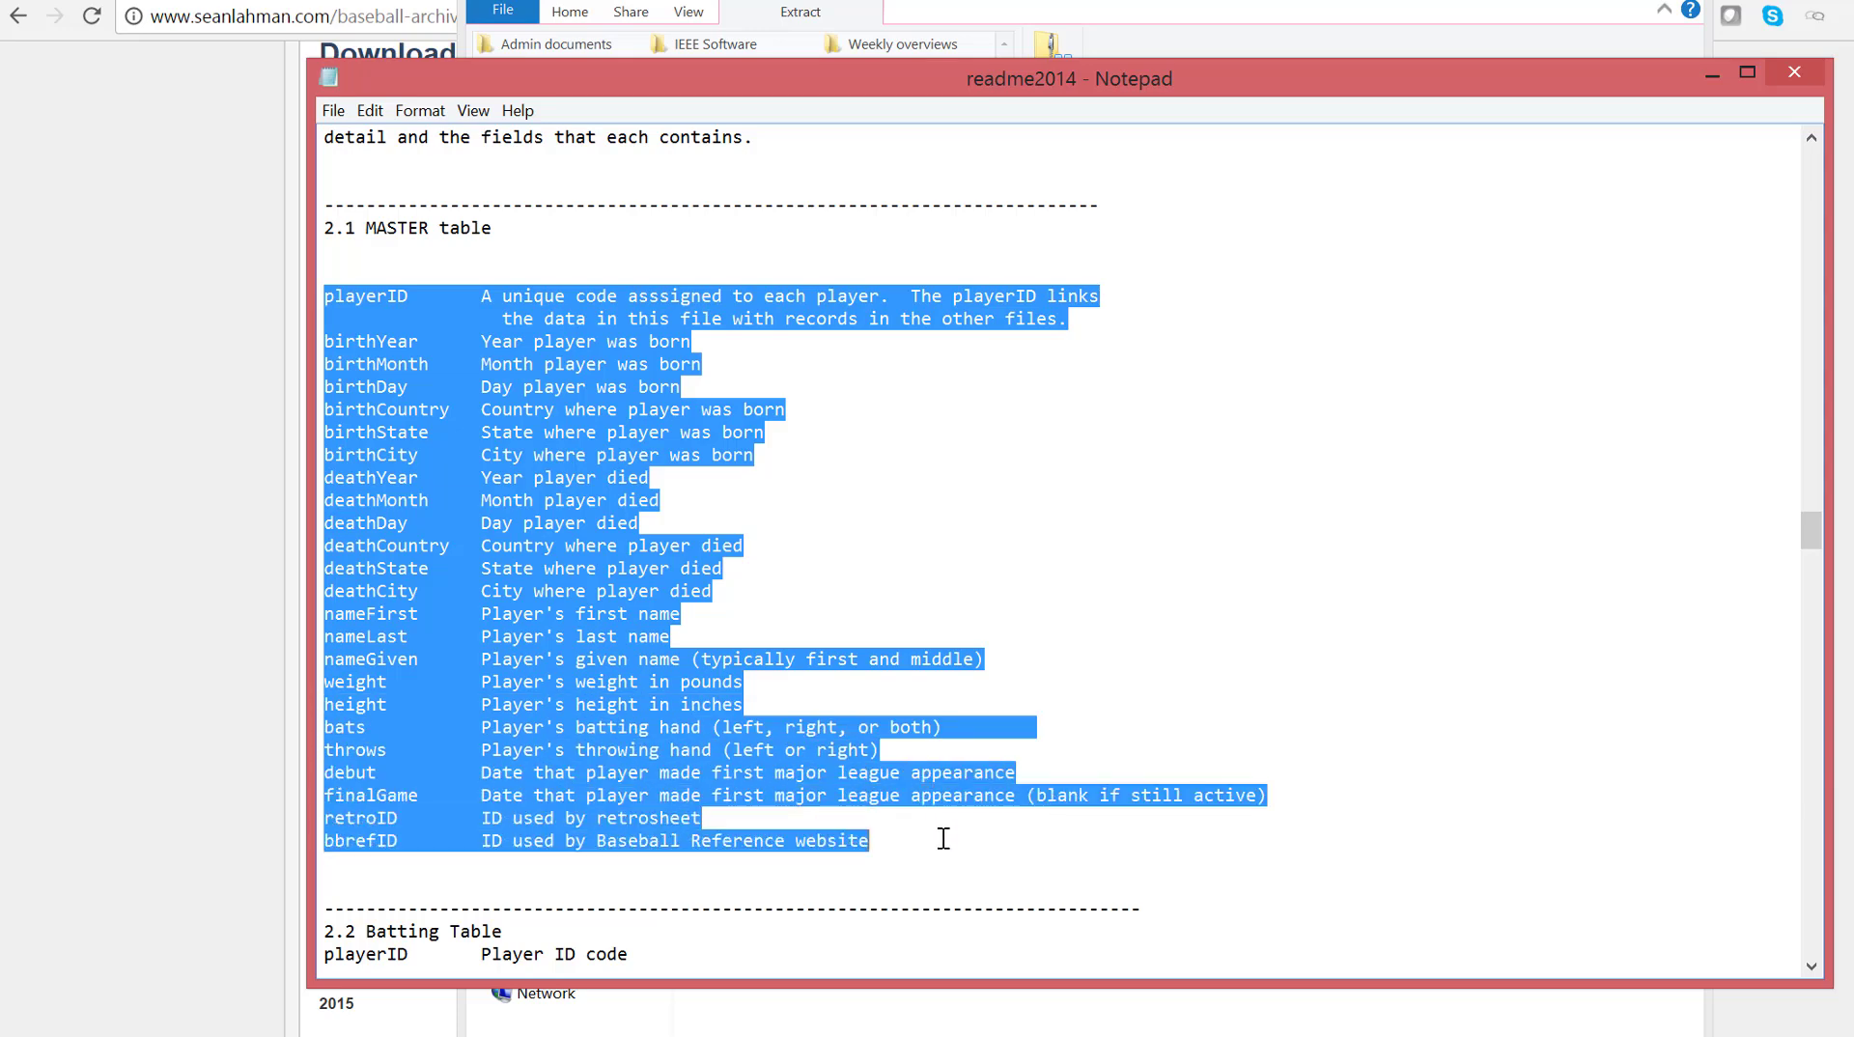
{"action": "double_click", "coordinate": [346, 298]}
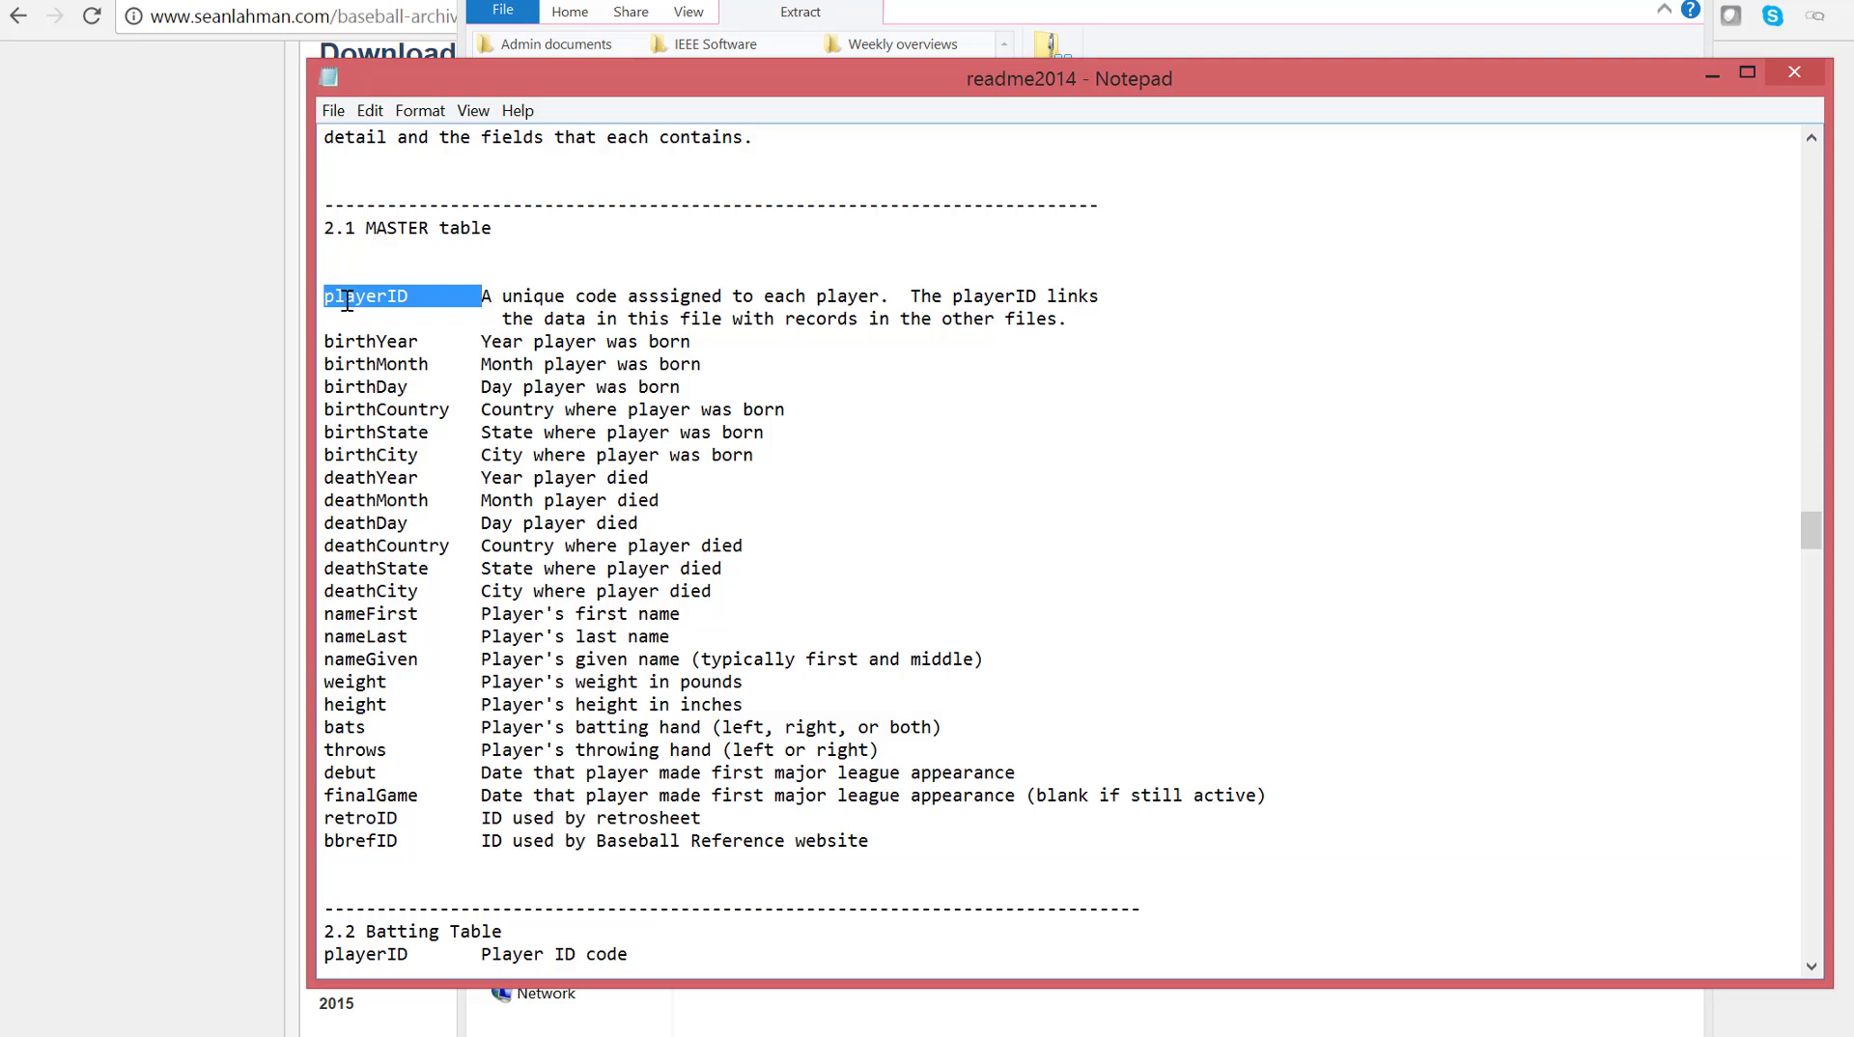
{"action": "double_click", "coordinate": [371, 339]}
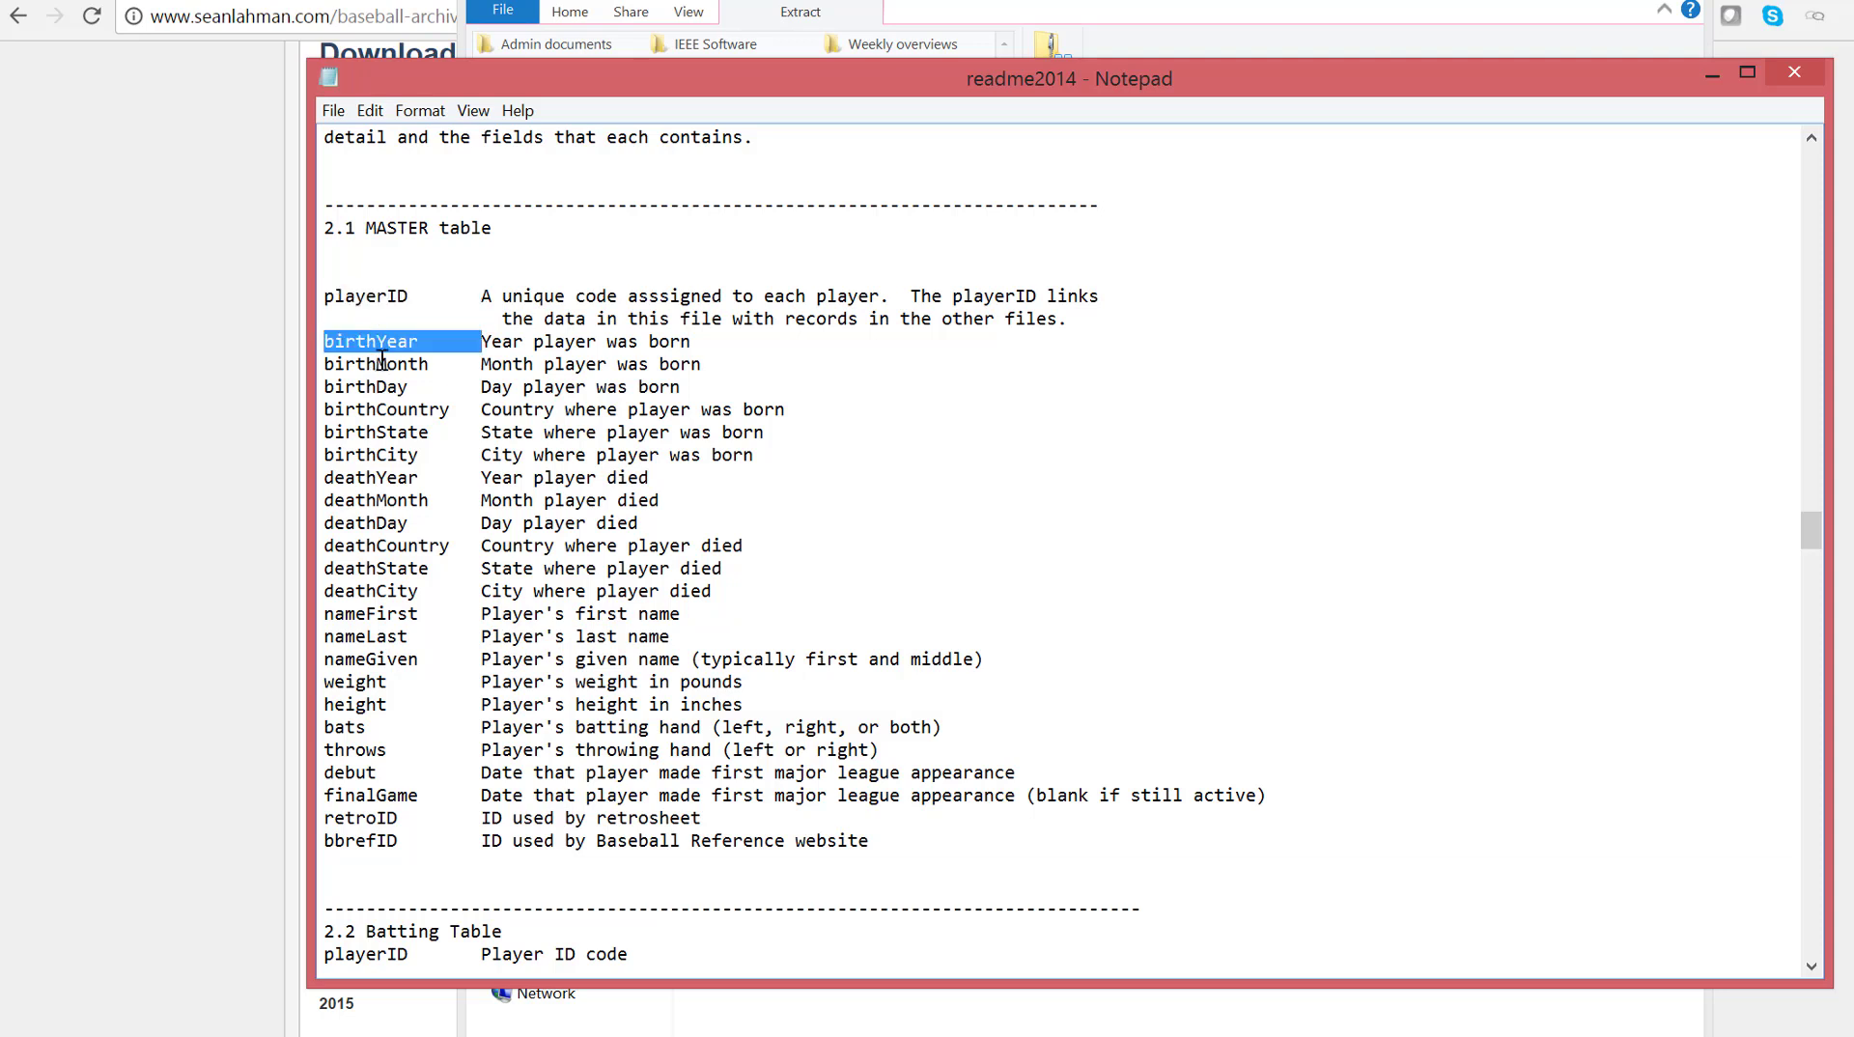
{"action": "double_click", "coordinate": [382, 363]}
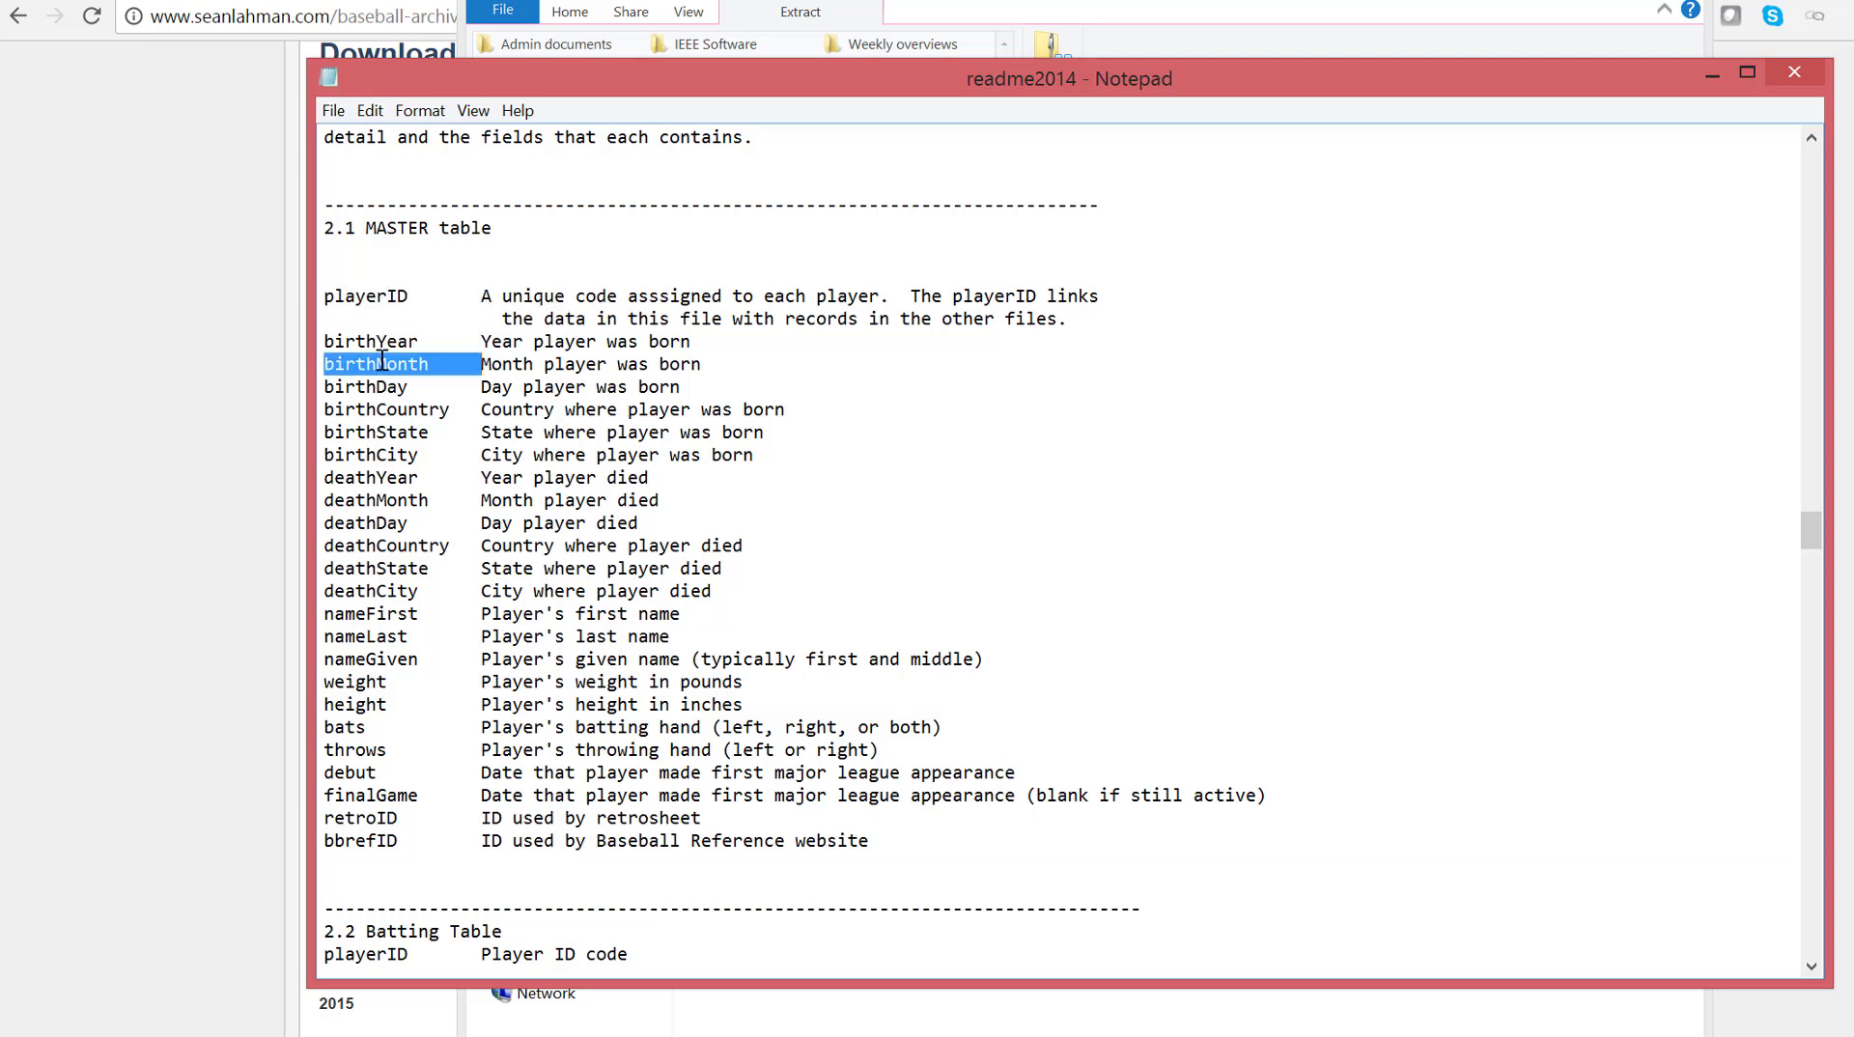
{"action": "left_click", "coordinate": [447, 295]}
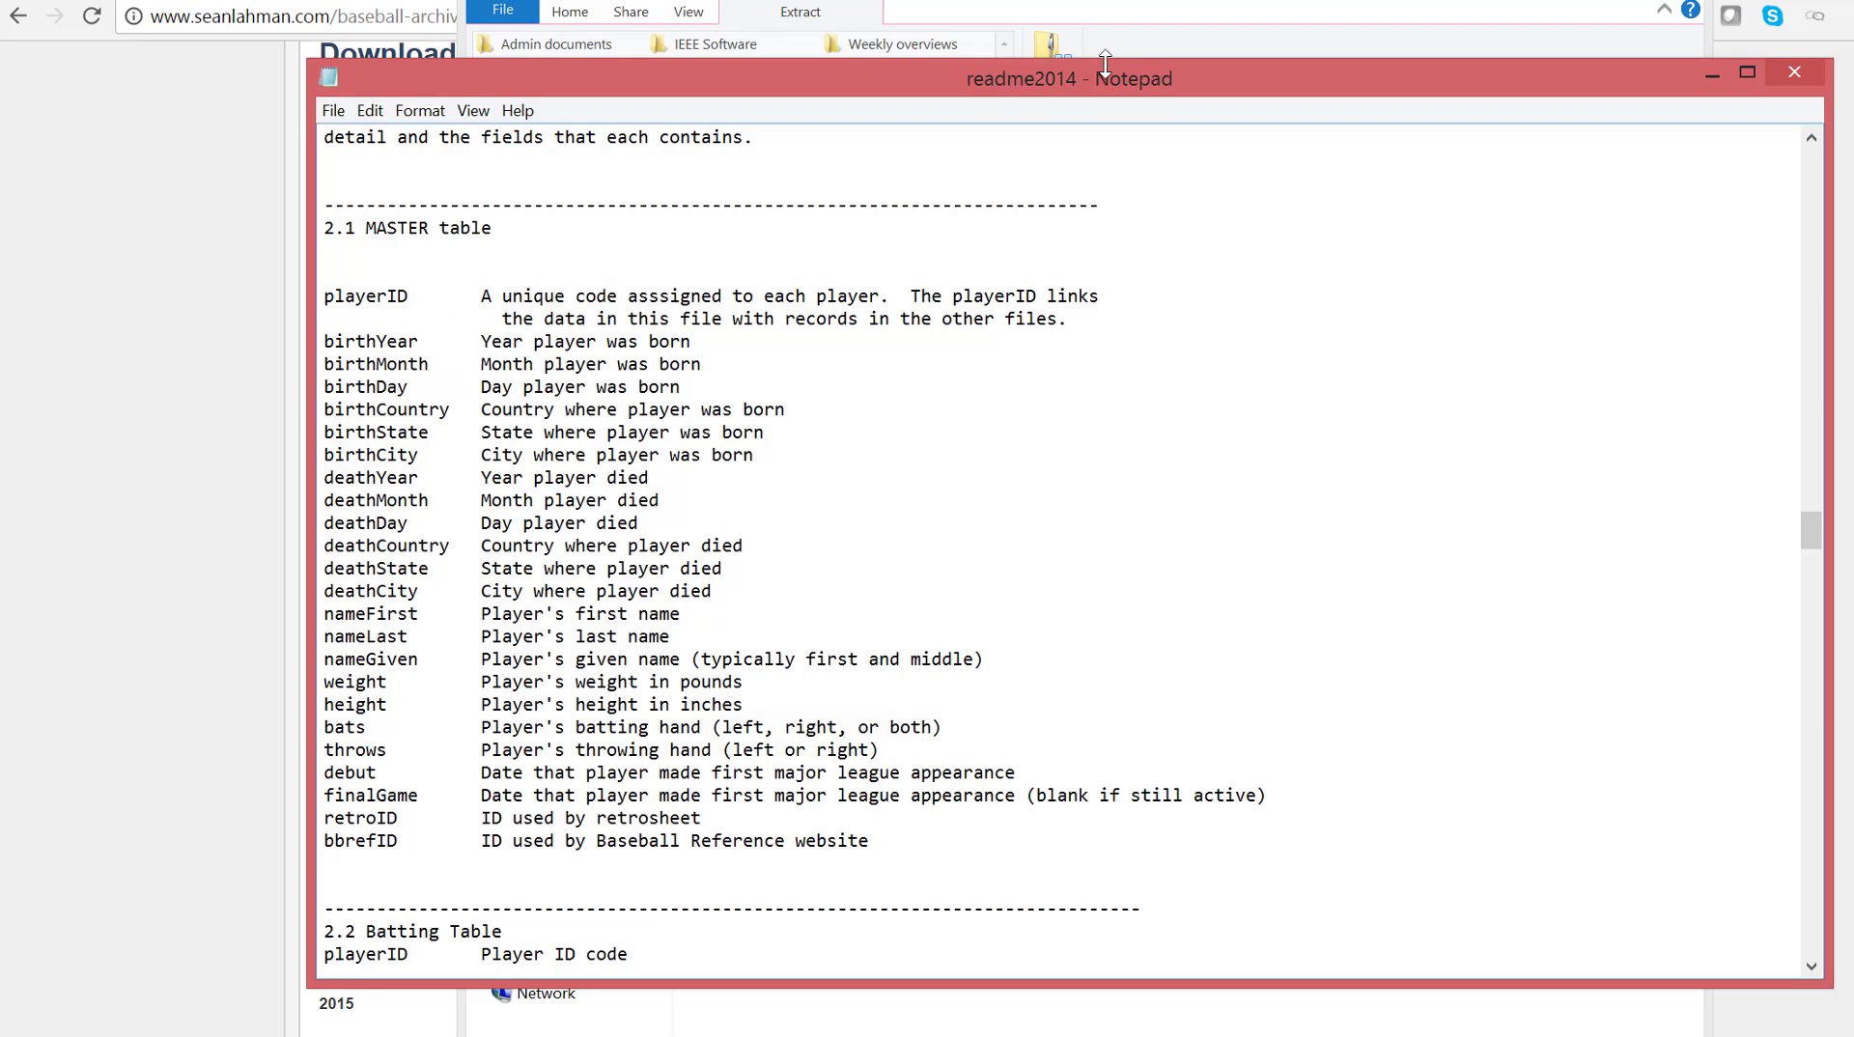
Minimize the readme and open the Master CSV file from the core folder in Excel.
{"action": "left_click", "coordinate": [1705, 76]}
{"action": "left_click", "coordinate": [790, 707]}
{"action": "double_click", "coordinate": [790, 705]}
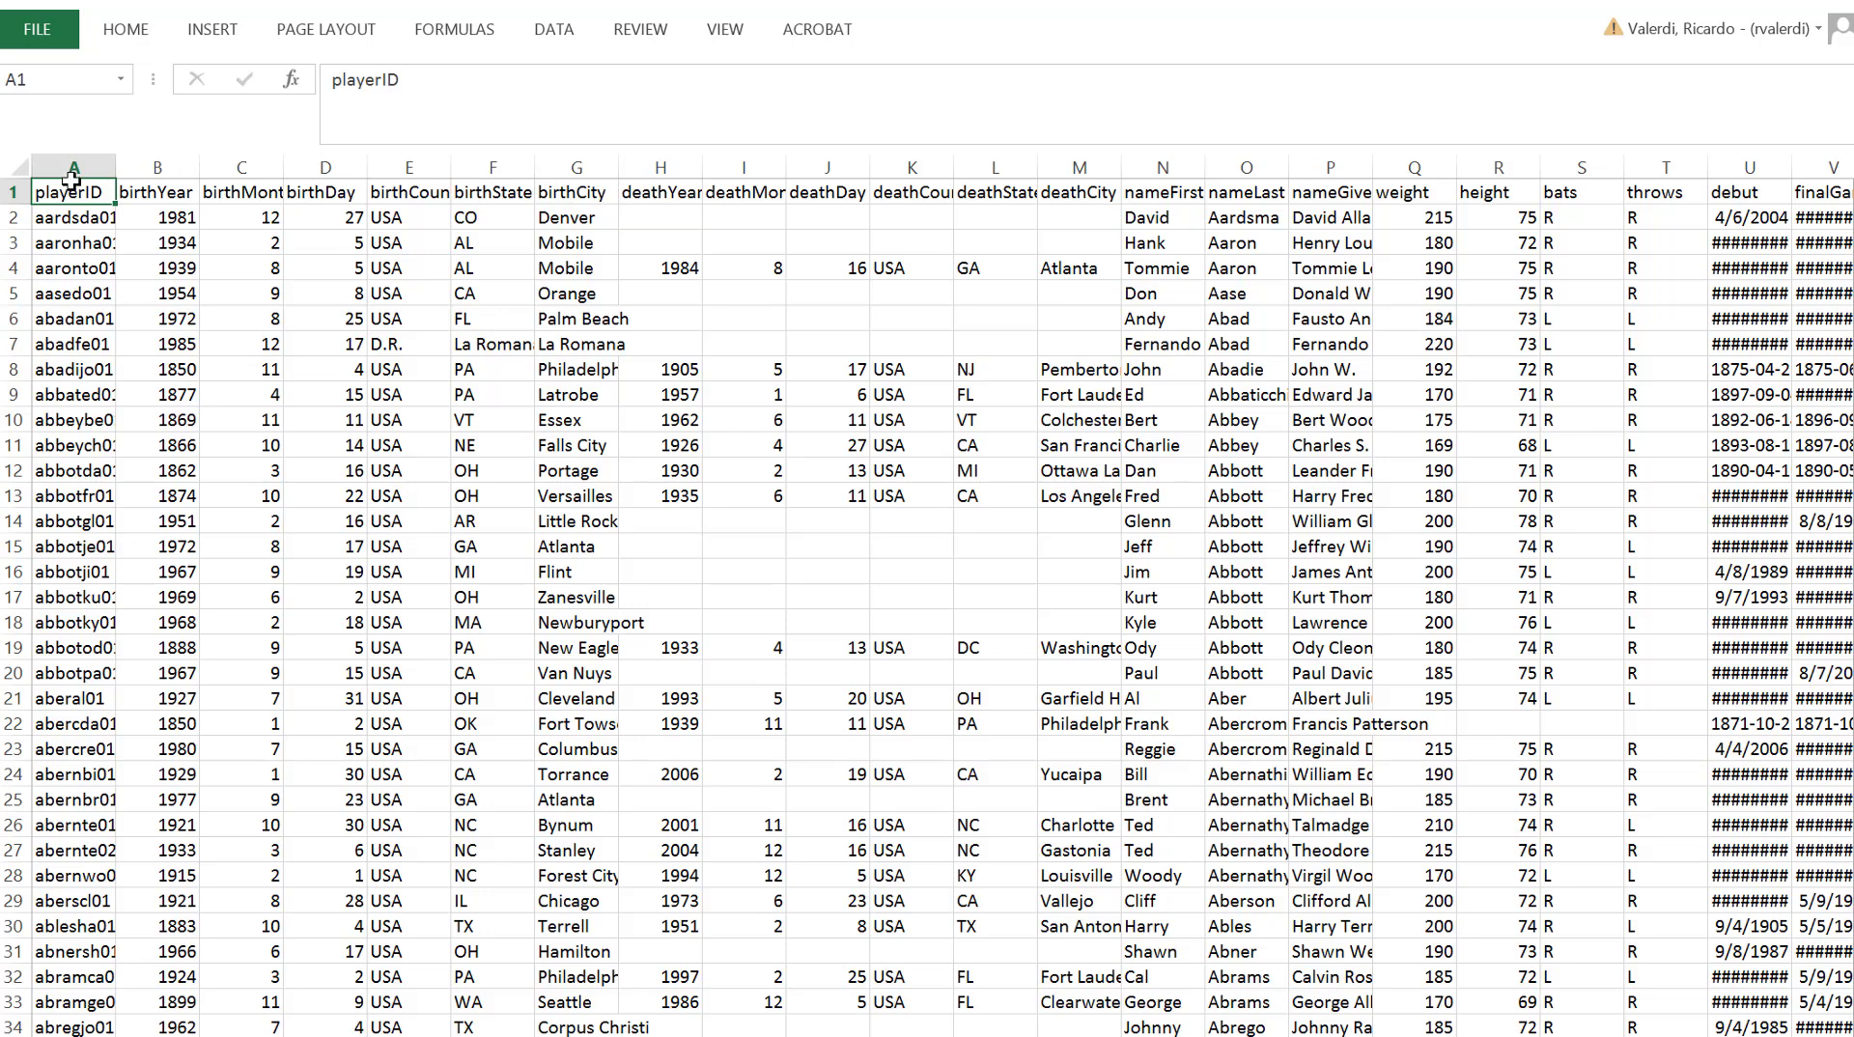
Widen the playerID column so that the full player IDs are readable, and select the first player's birth year.
{"action": "left_click", "coordinate": [70, 222]}
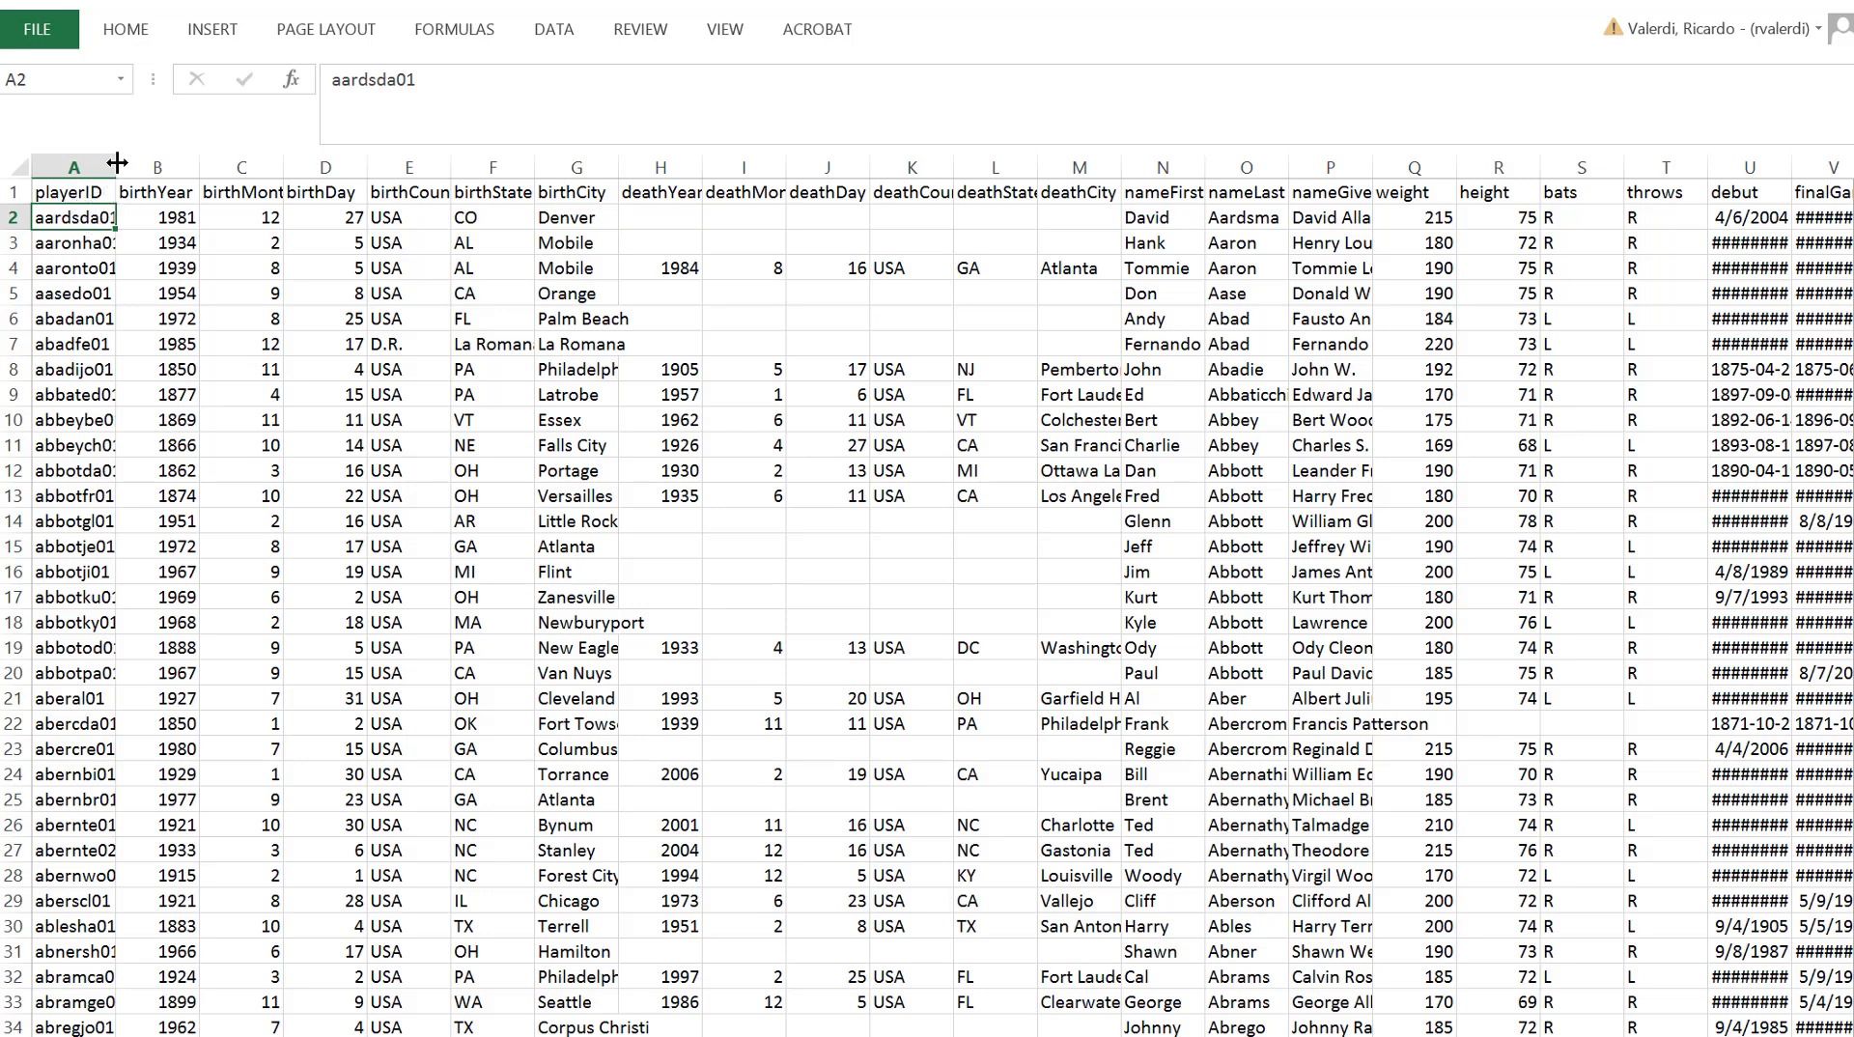
{"action": "left_click_drag", "start_coordinate": [116, 163], "coordinate": [178, 162]}
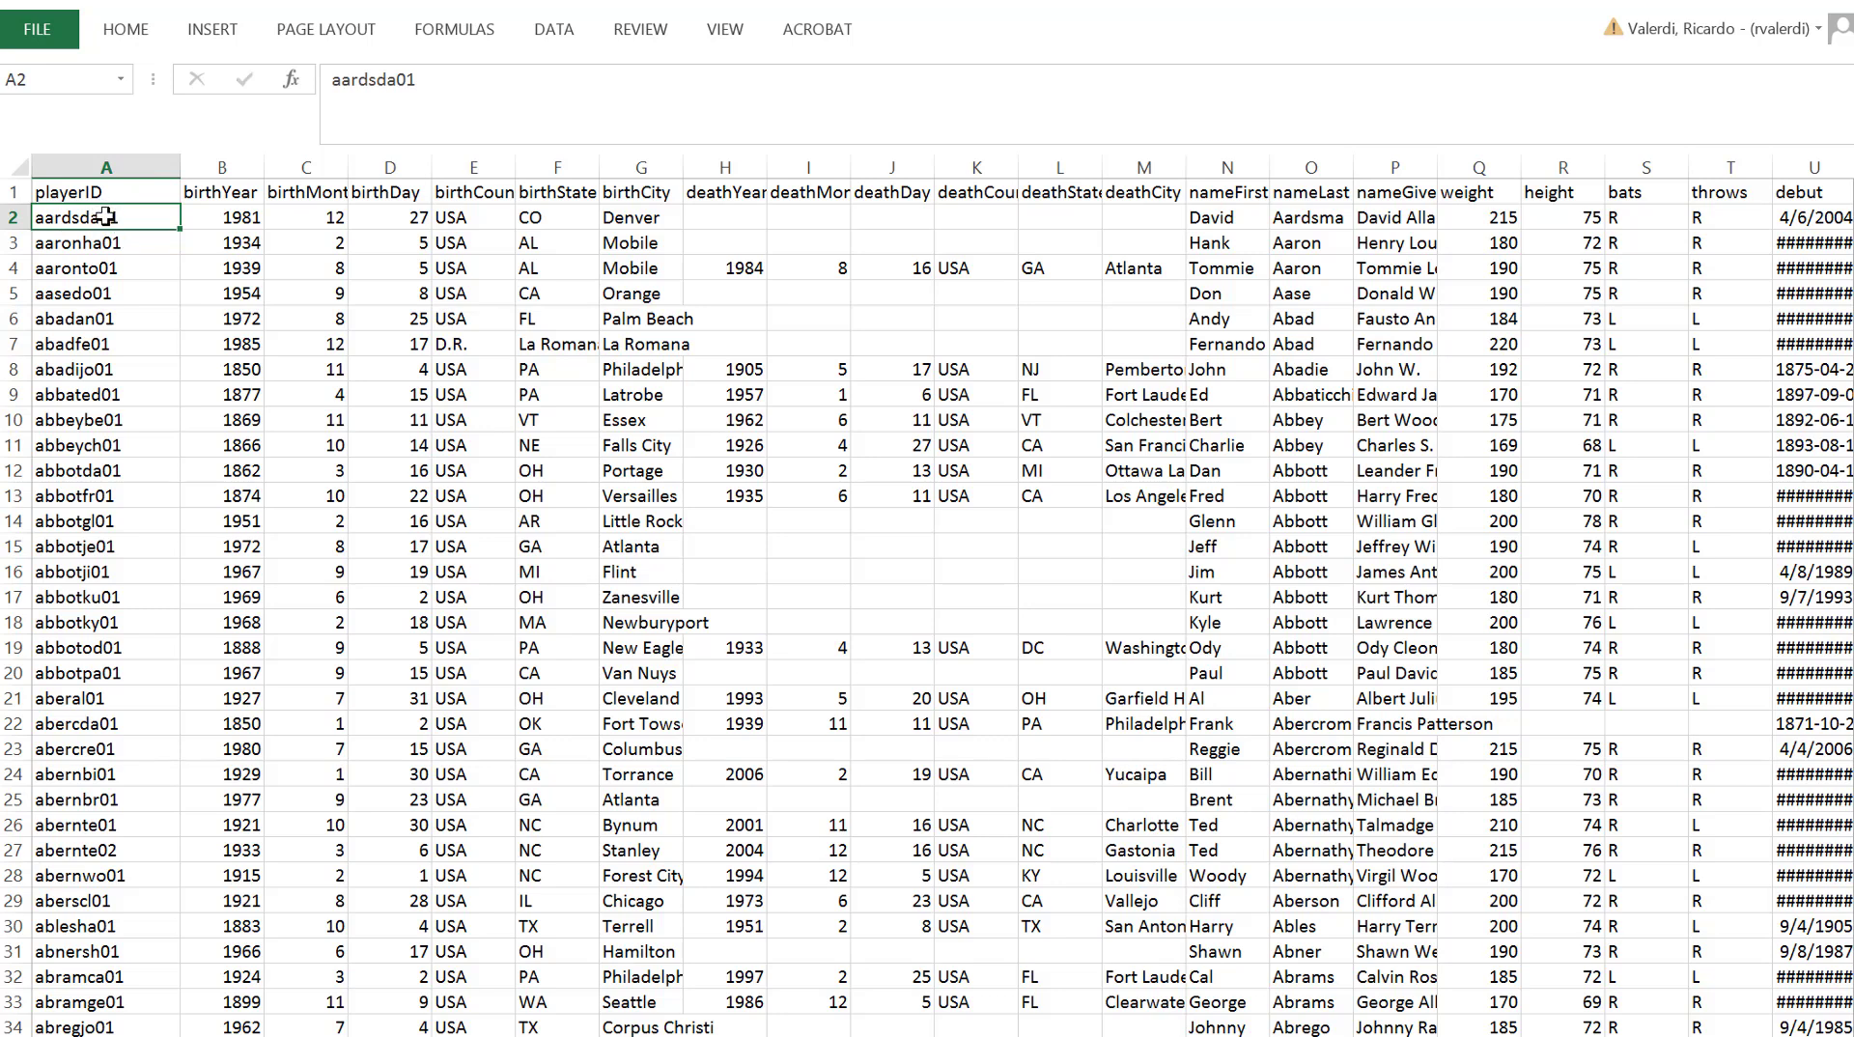
{"action": "left_click", "coordinate": [247, 222]}
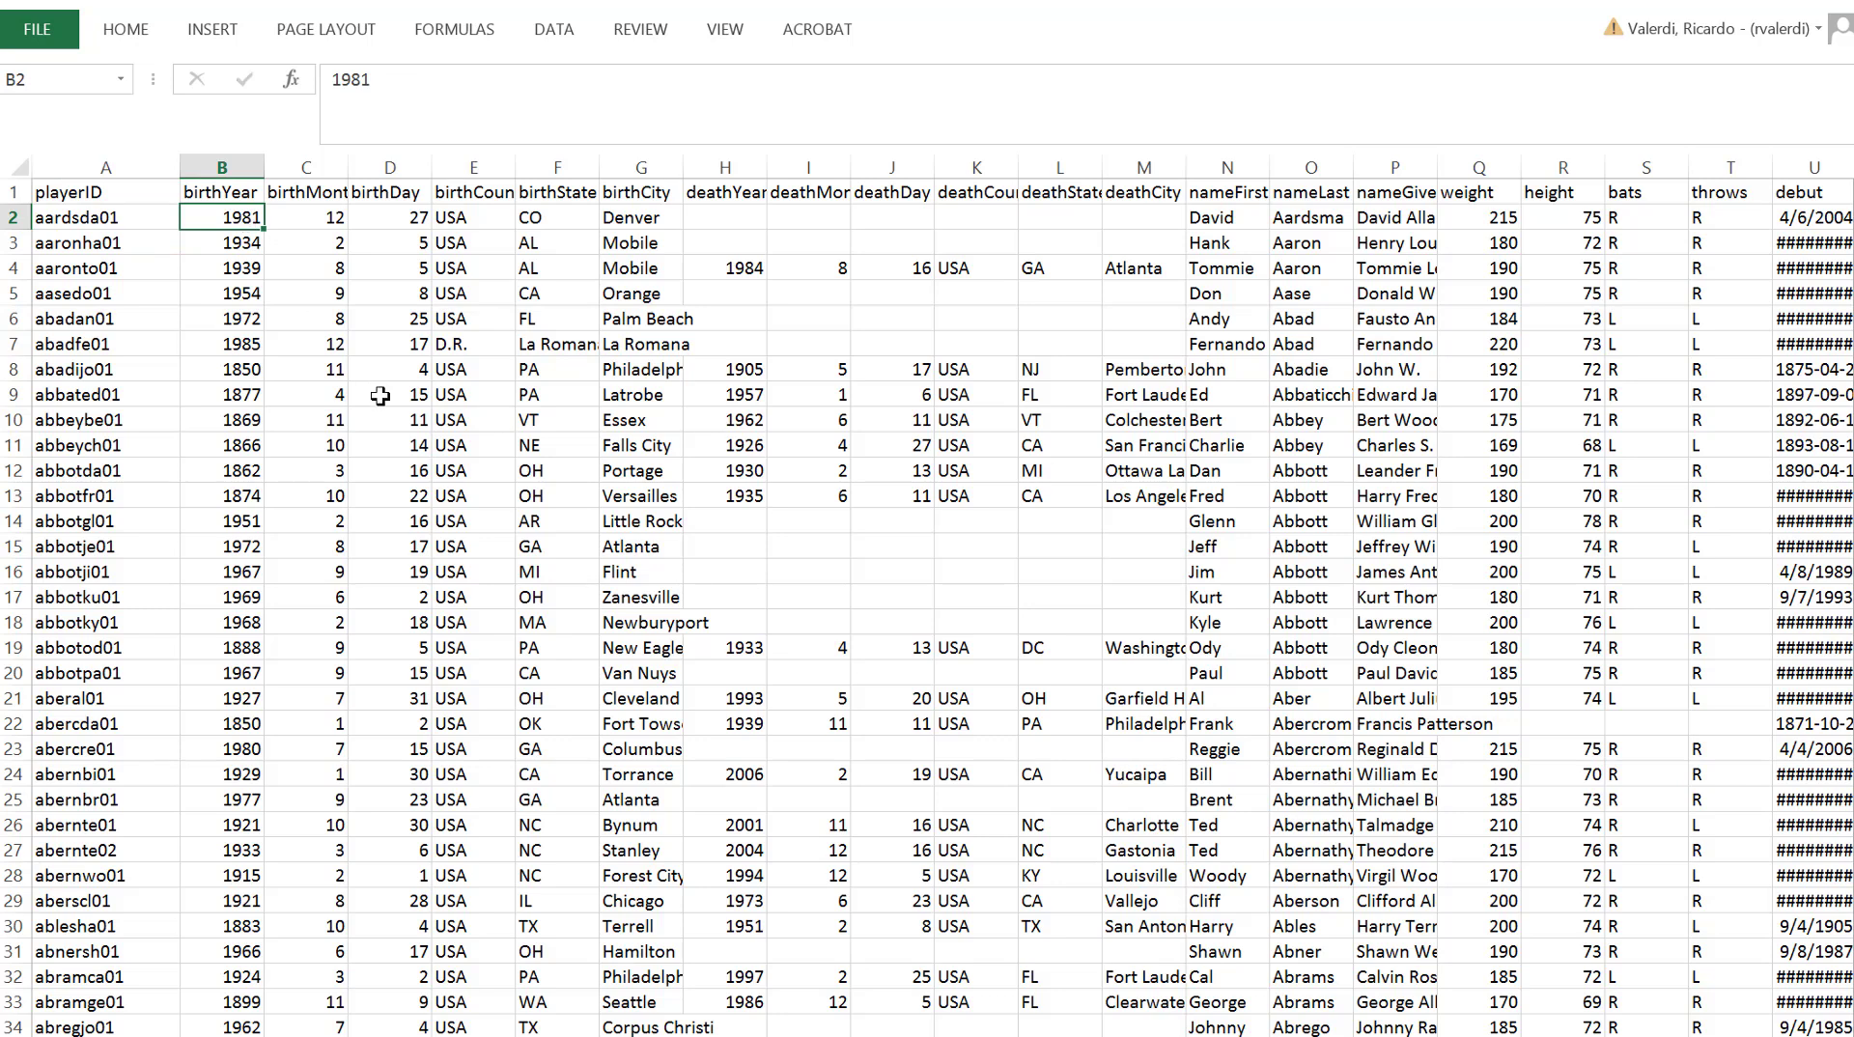
Find all cells containing "francona" in the Master sheet and bring the matching rows into view beside the dialog.
{"action": "key", "text": "ctrl+f"}
{"action": "type", "text": "francona"}
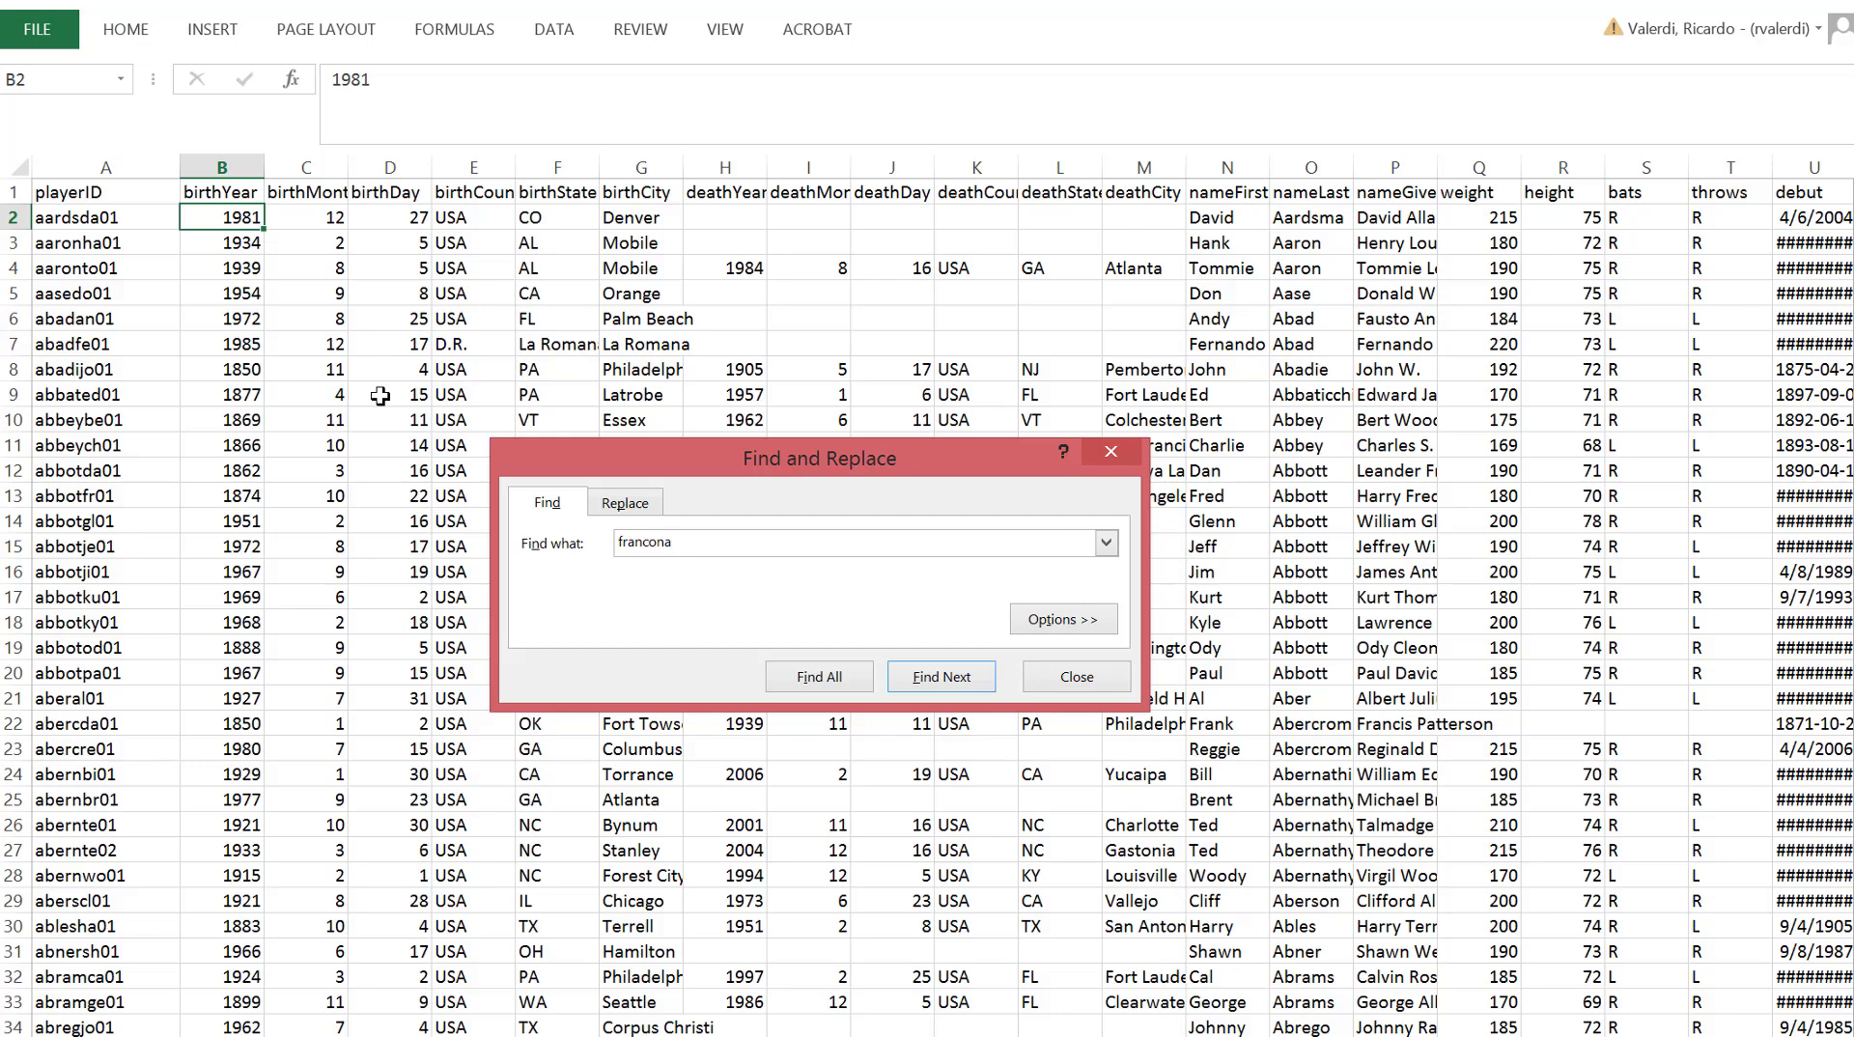
{"action": "left_click", "coordinate": [852, 681]}
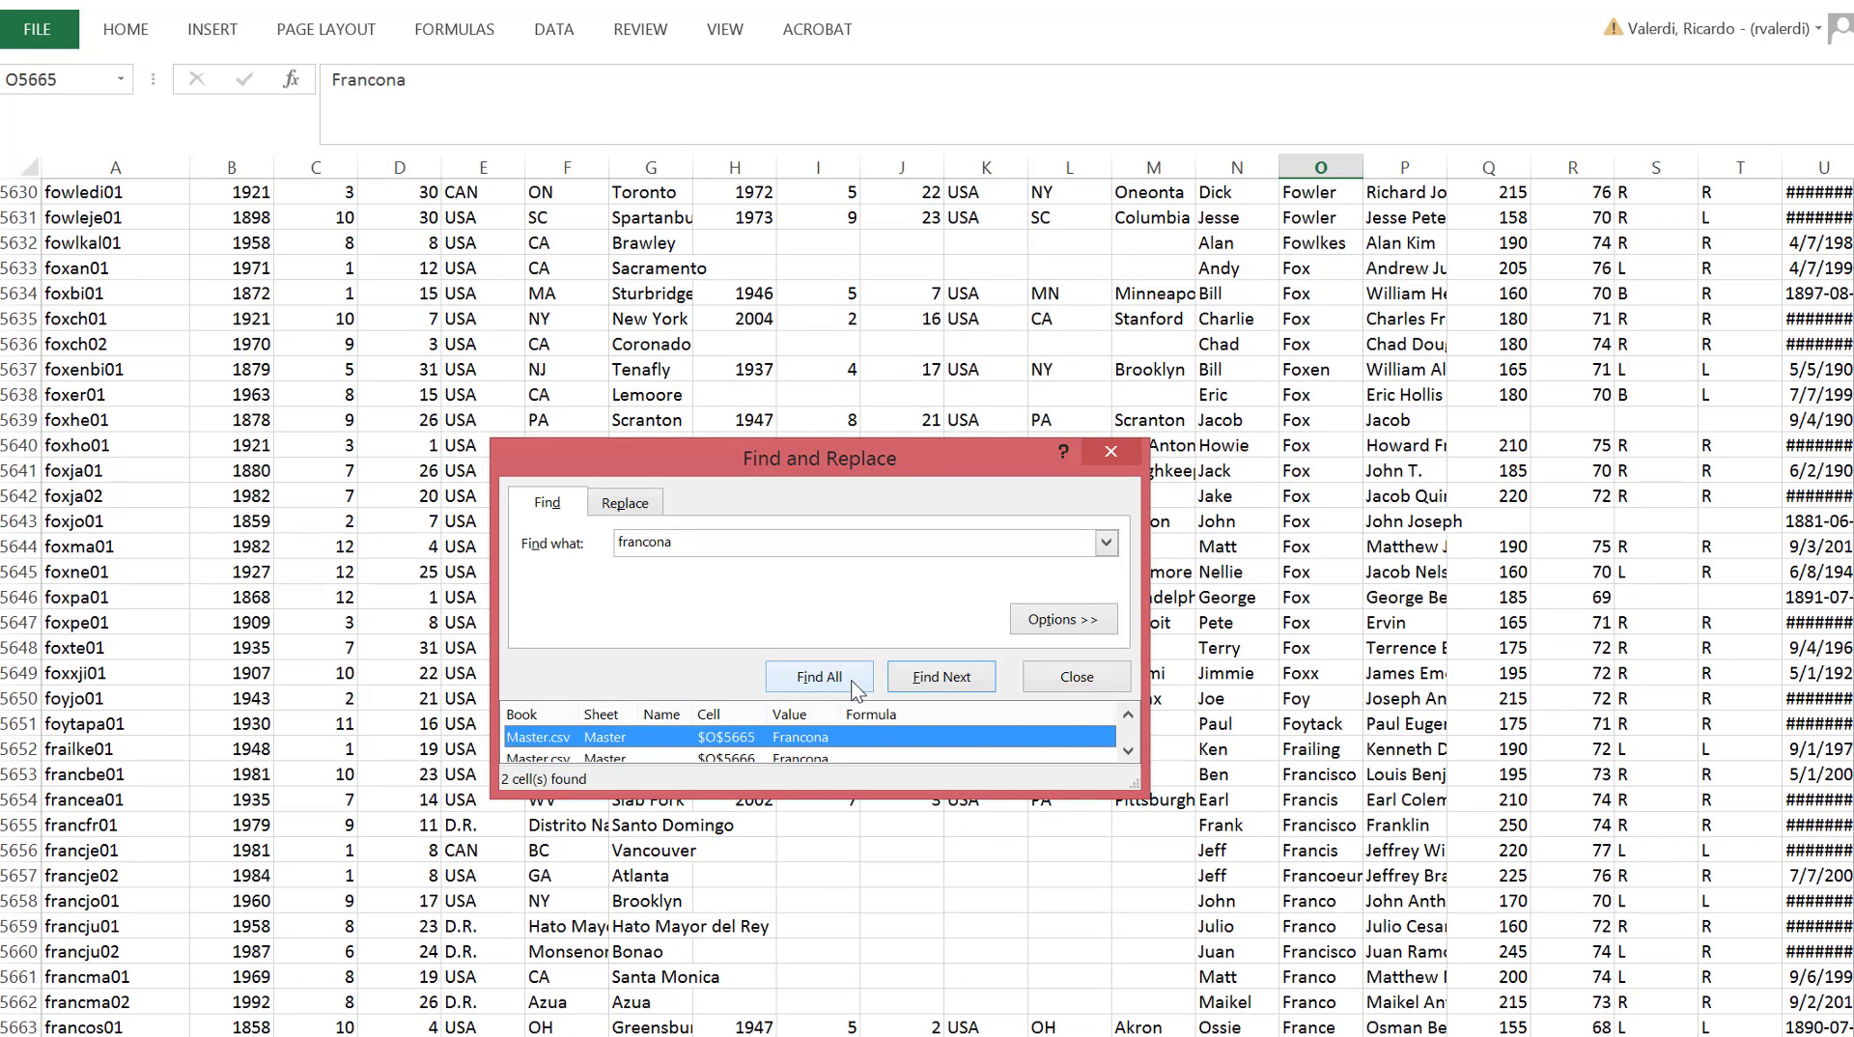
{"action": "left_click_drag", "start_coordinate": [911, 459], "coordinate": [1040, 234]}
{"action": "scroll", "coordinate": [762, 816], "scroll_direction": "down", "scroll_amount": 3}
{"action": "scroll", "coordinate": [763, 816], "scroll_direction": "down", "scroll_amount": 2}
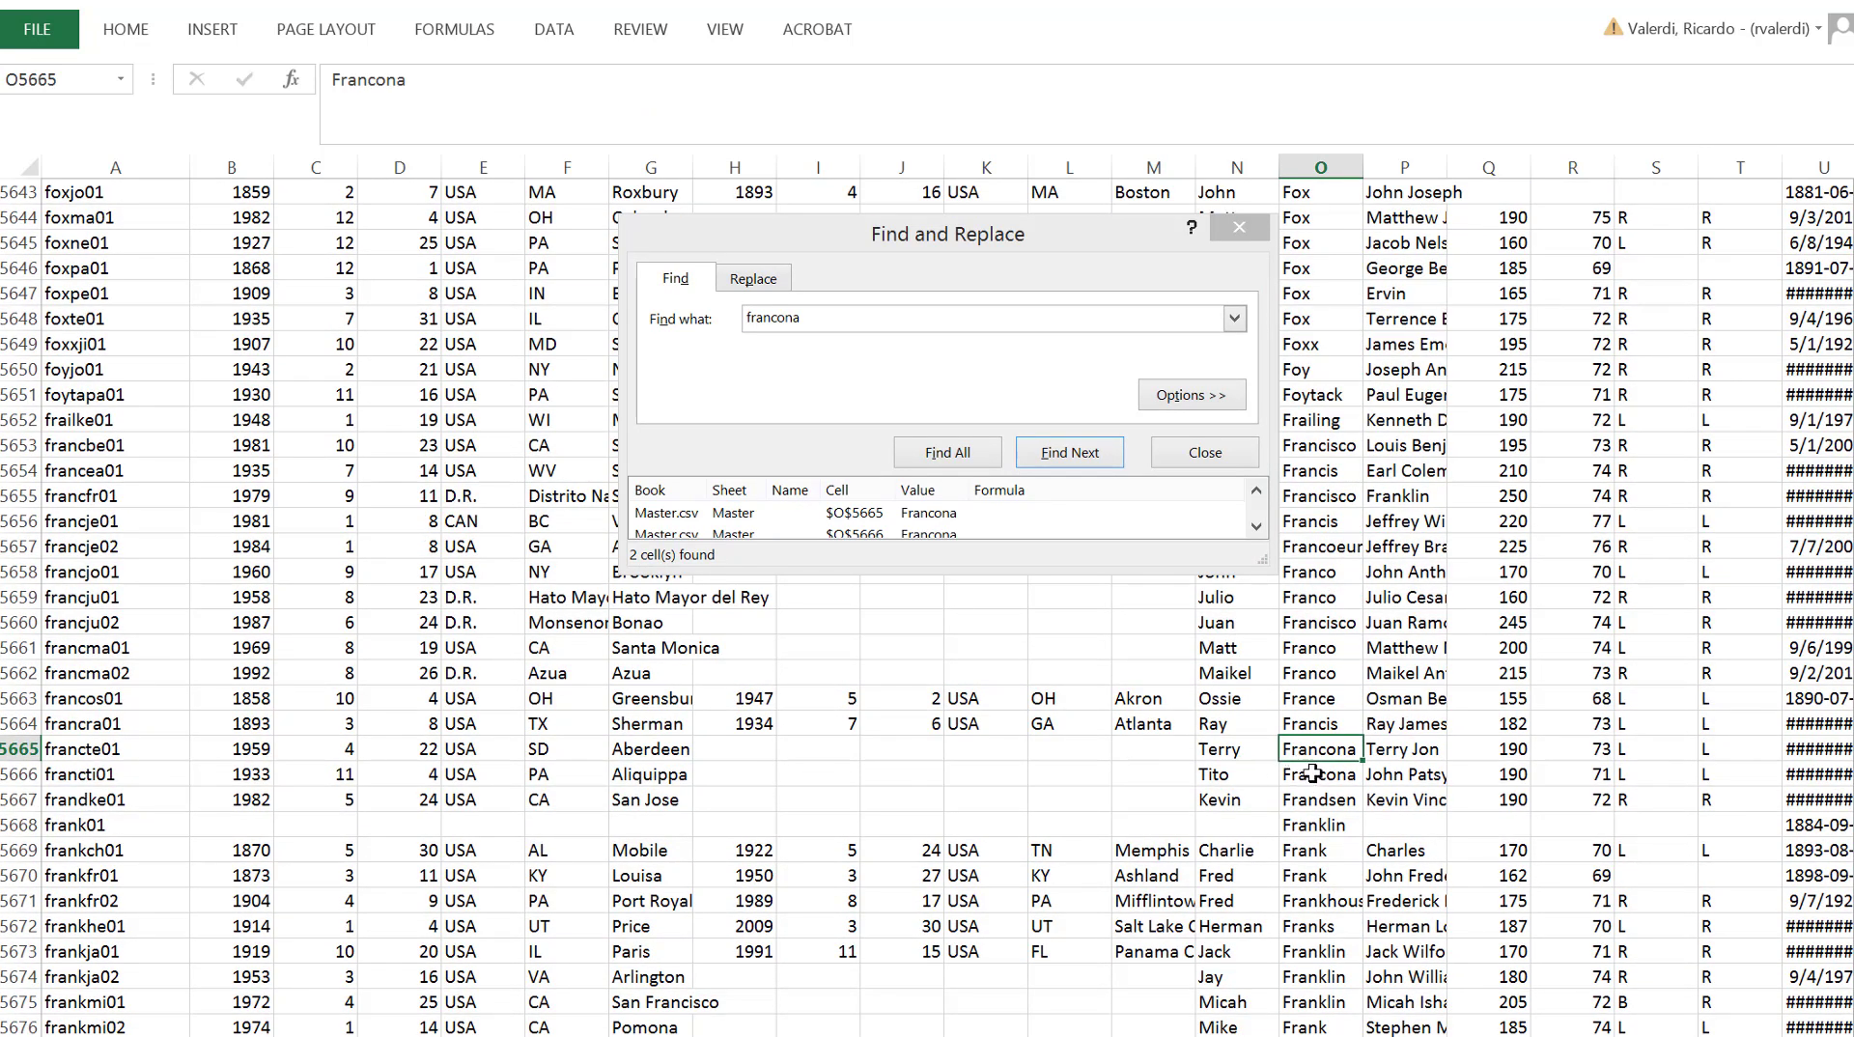
Compare the name and birthYear cells of the Terry and Tito Francona rows.
{"action": "left_click_drag", "start_coordinate": [1236, 746], "coordinate": [1307, 772]}
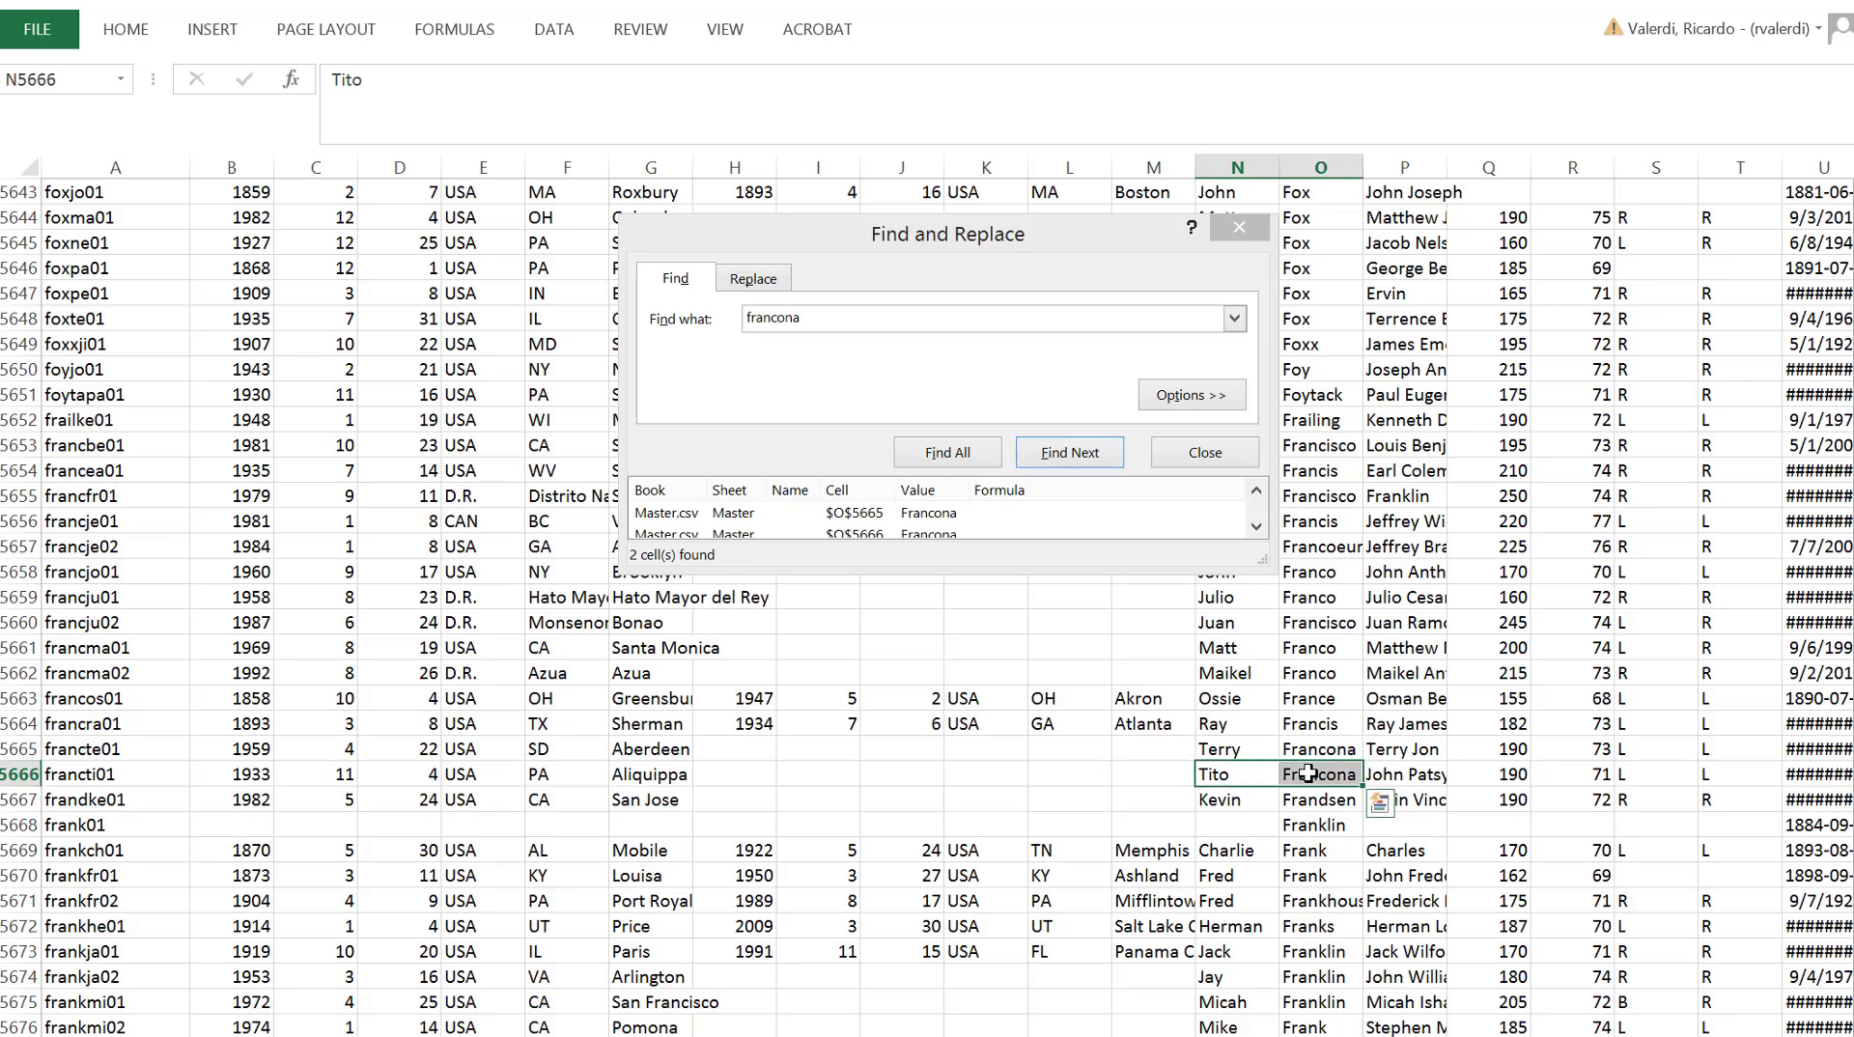
{"action": "left_click", "coordinate": [237, 751]}
{"action": "left_click", "coordinate": [237, 777]}
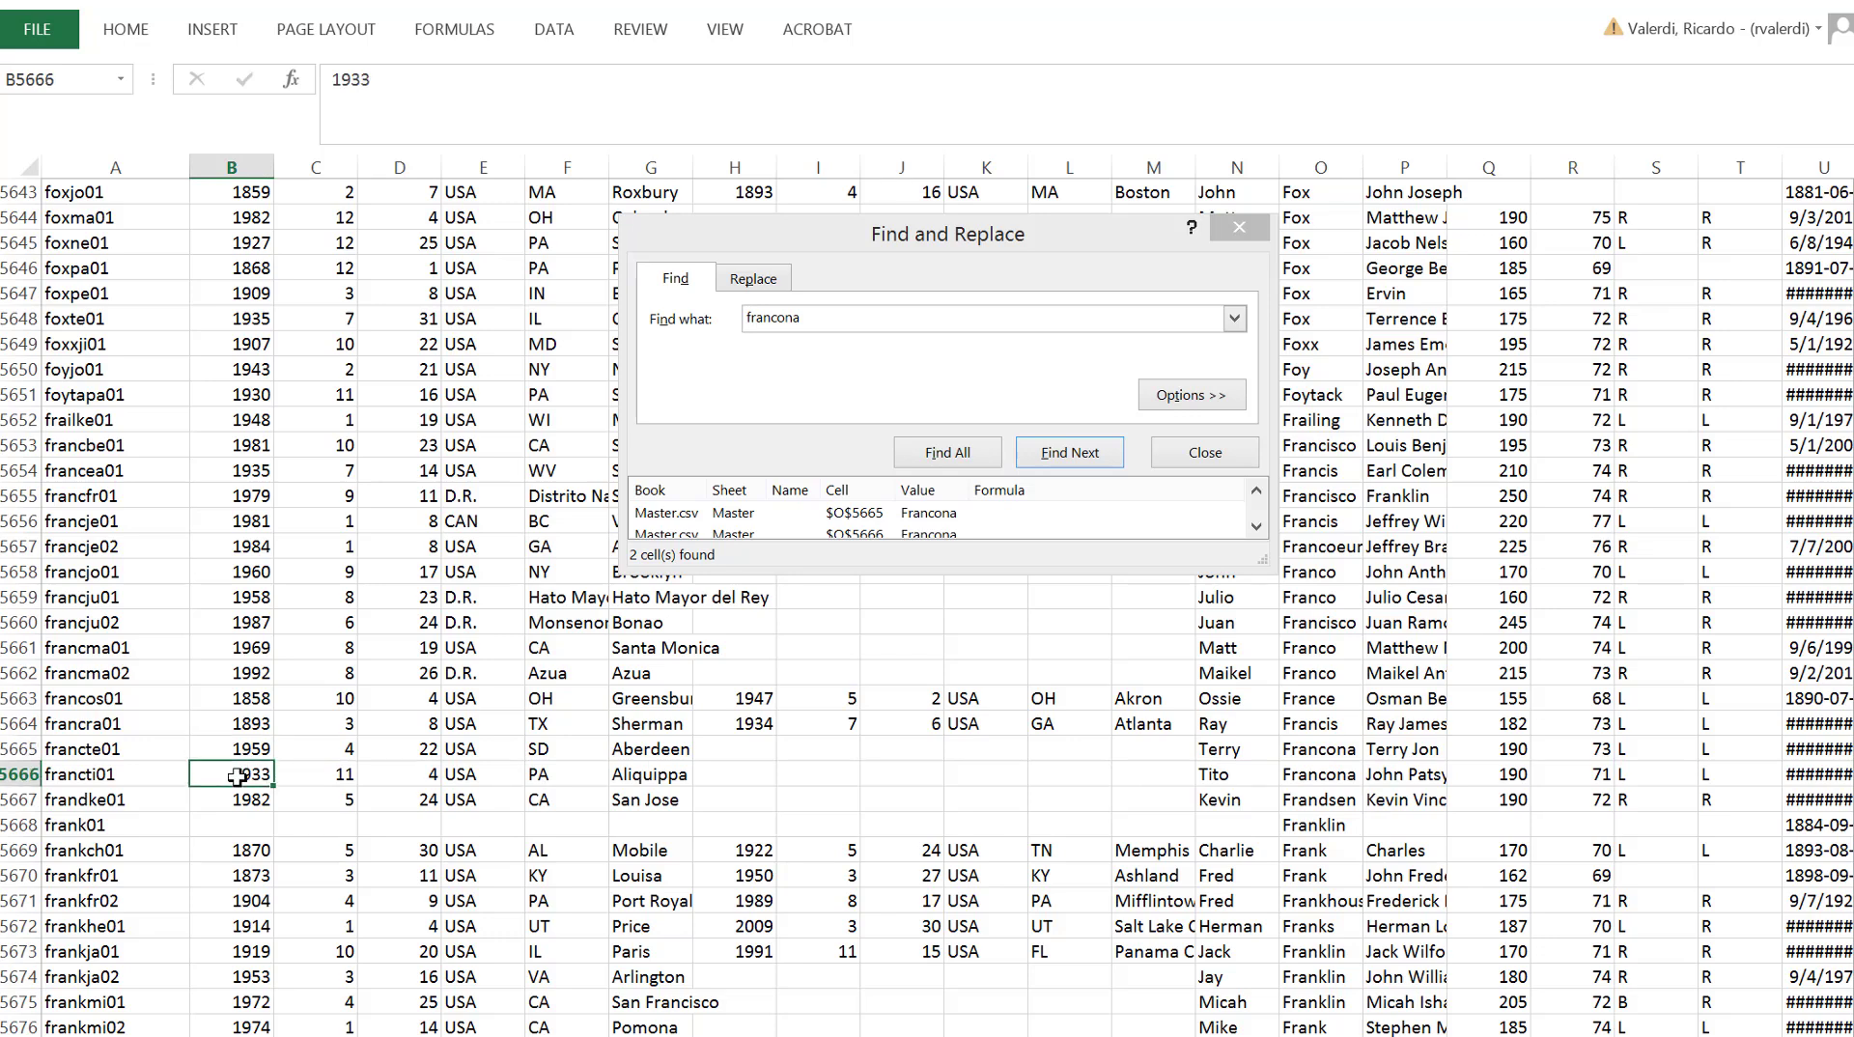
Select Terry Francona's entire row in the Master sheet and try to find "trumbo" with that row selected.
{"action": "left_click", "coordinate": [32, 751]}
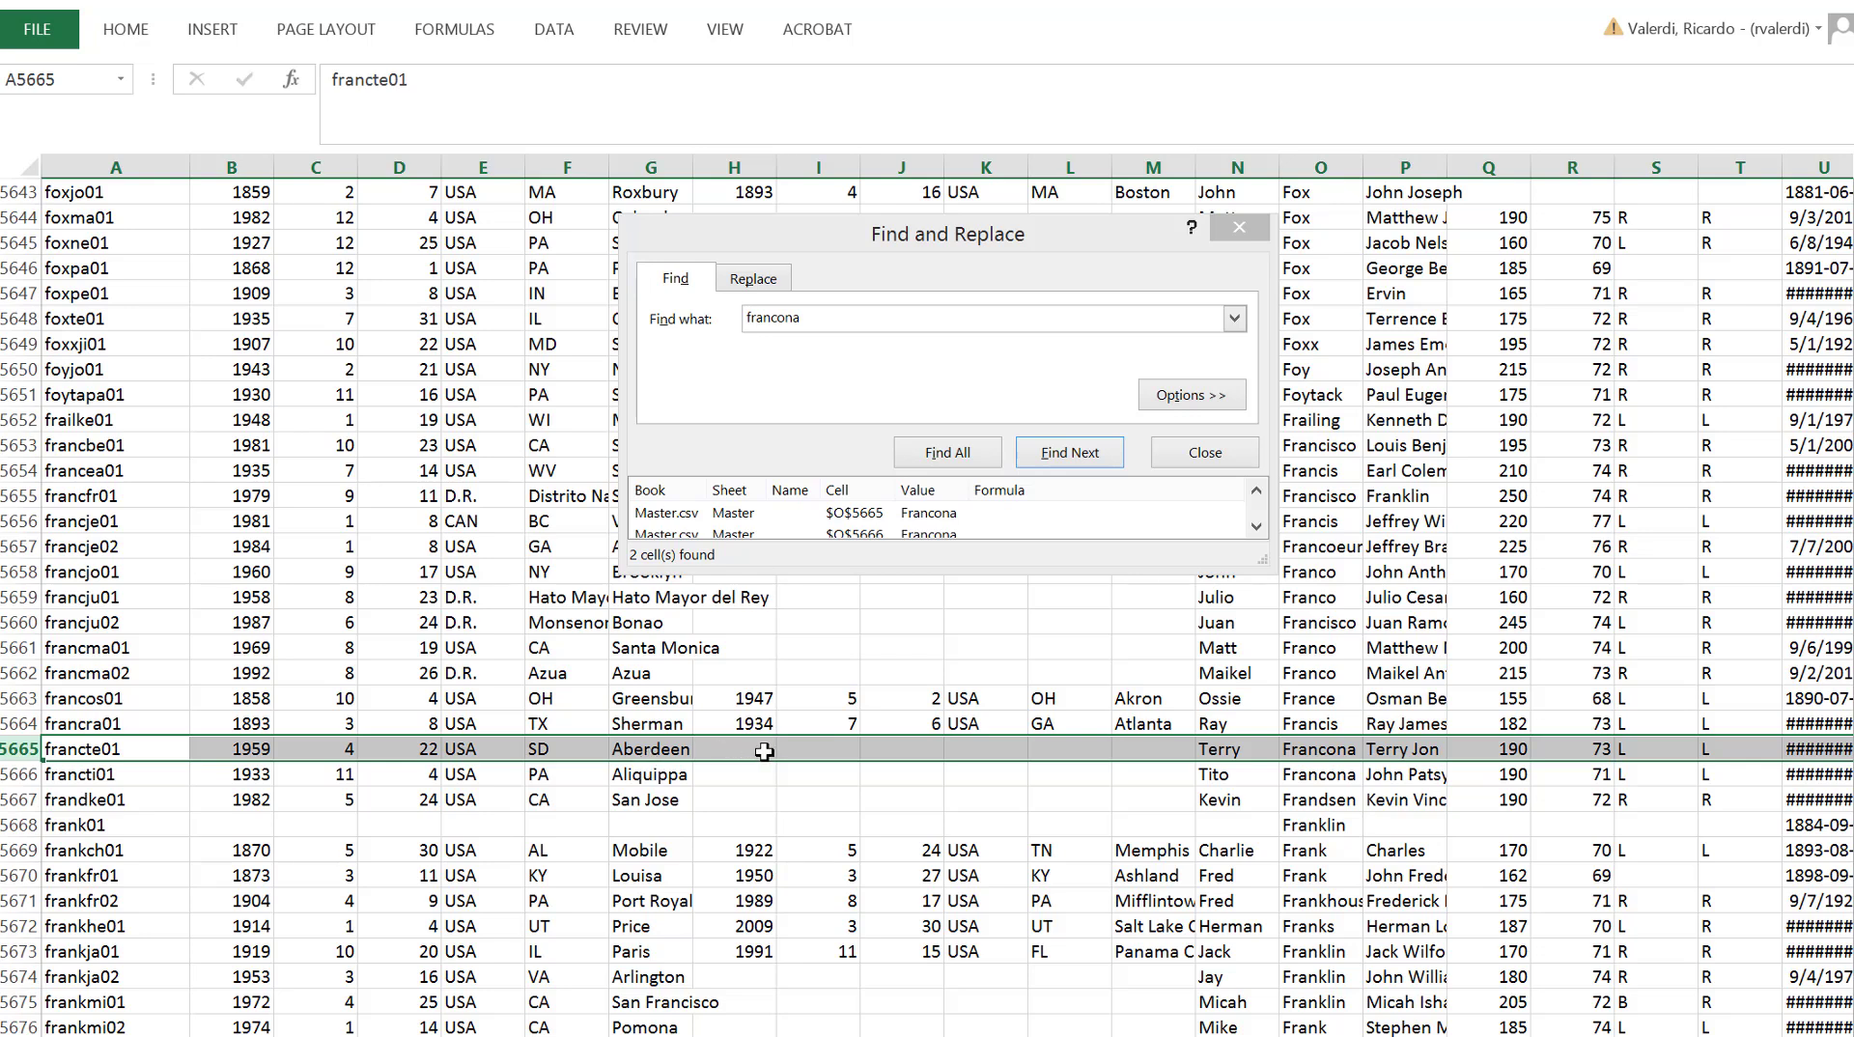
{"action": "double_click", "coordinate": [778, 322]}
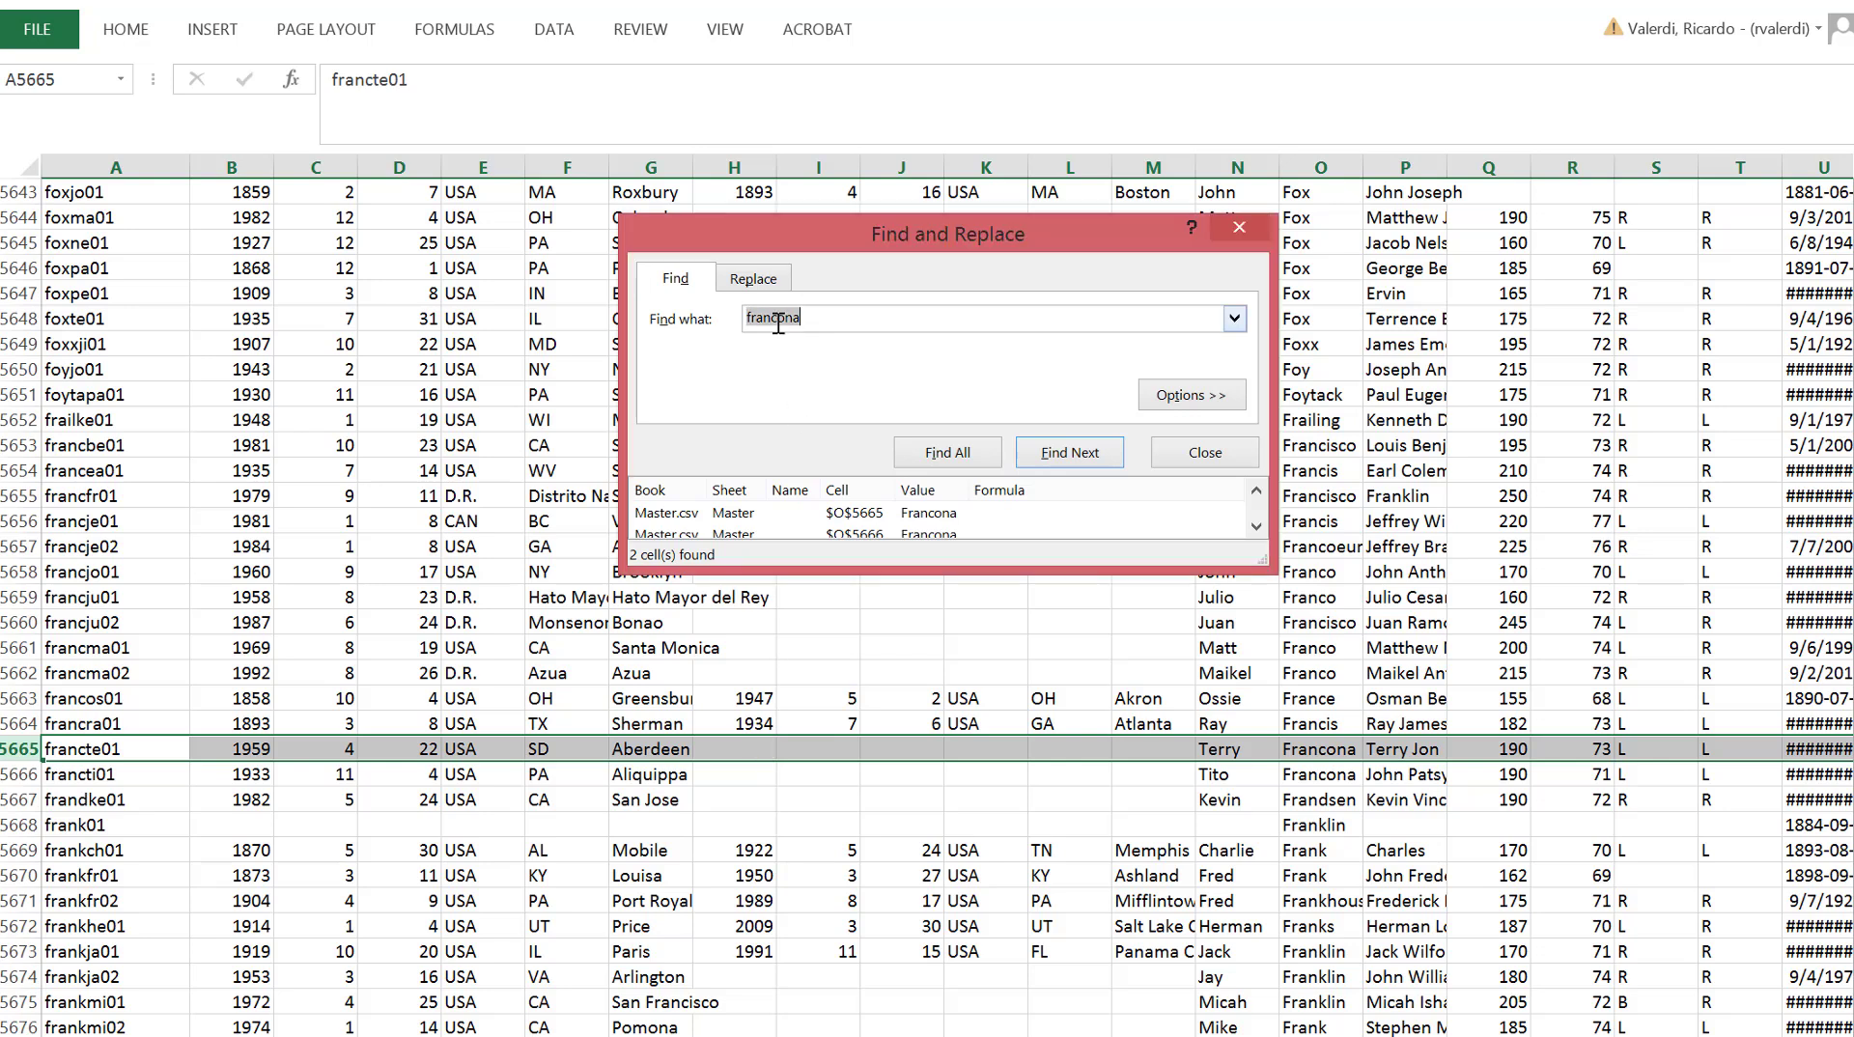
{"action": "type", "text": "trumpo"}
{"action": "key", "text": "Return"}
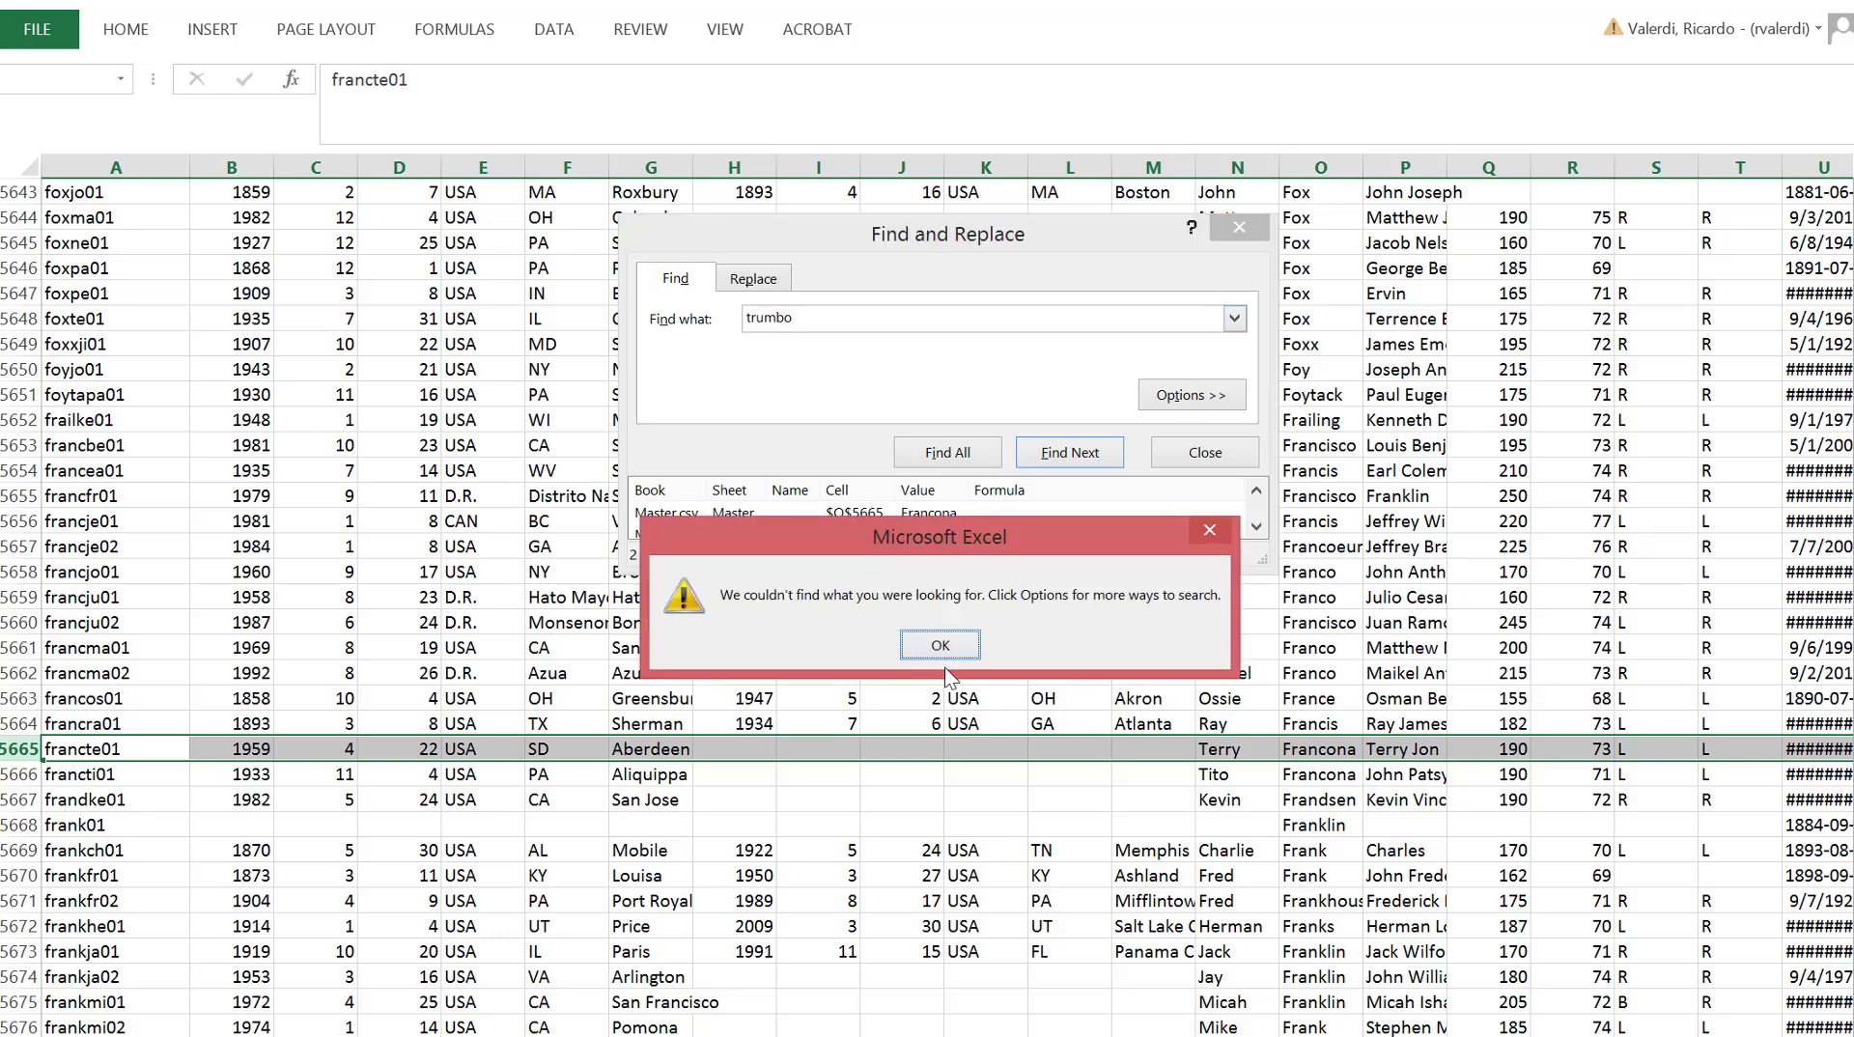
{"action": "left_click", "coordinate": [939, 645]}
{"action": "left_click", "coordinate": [970, 700]}
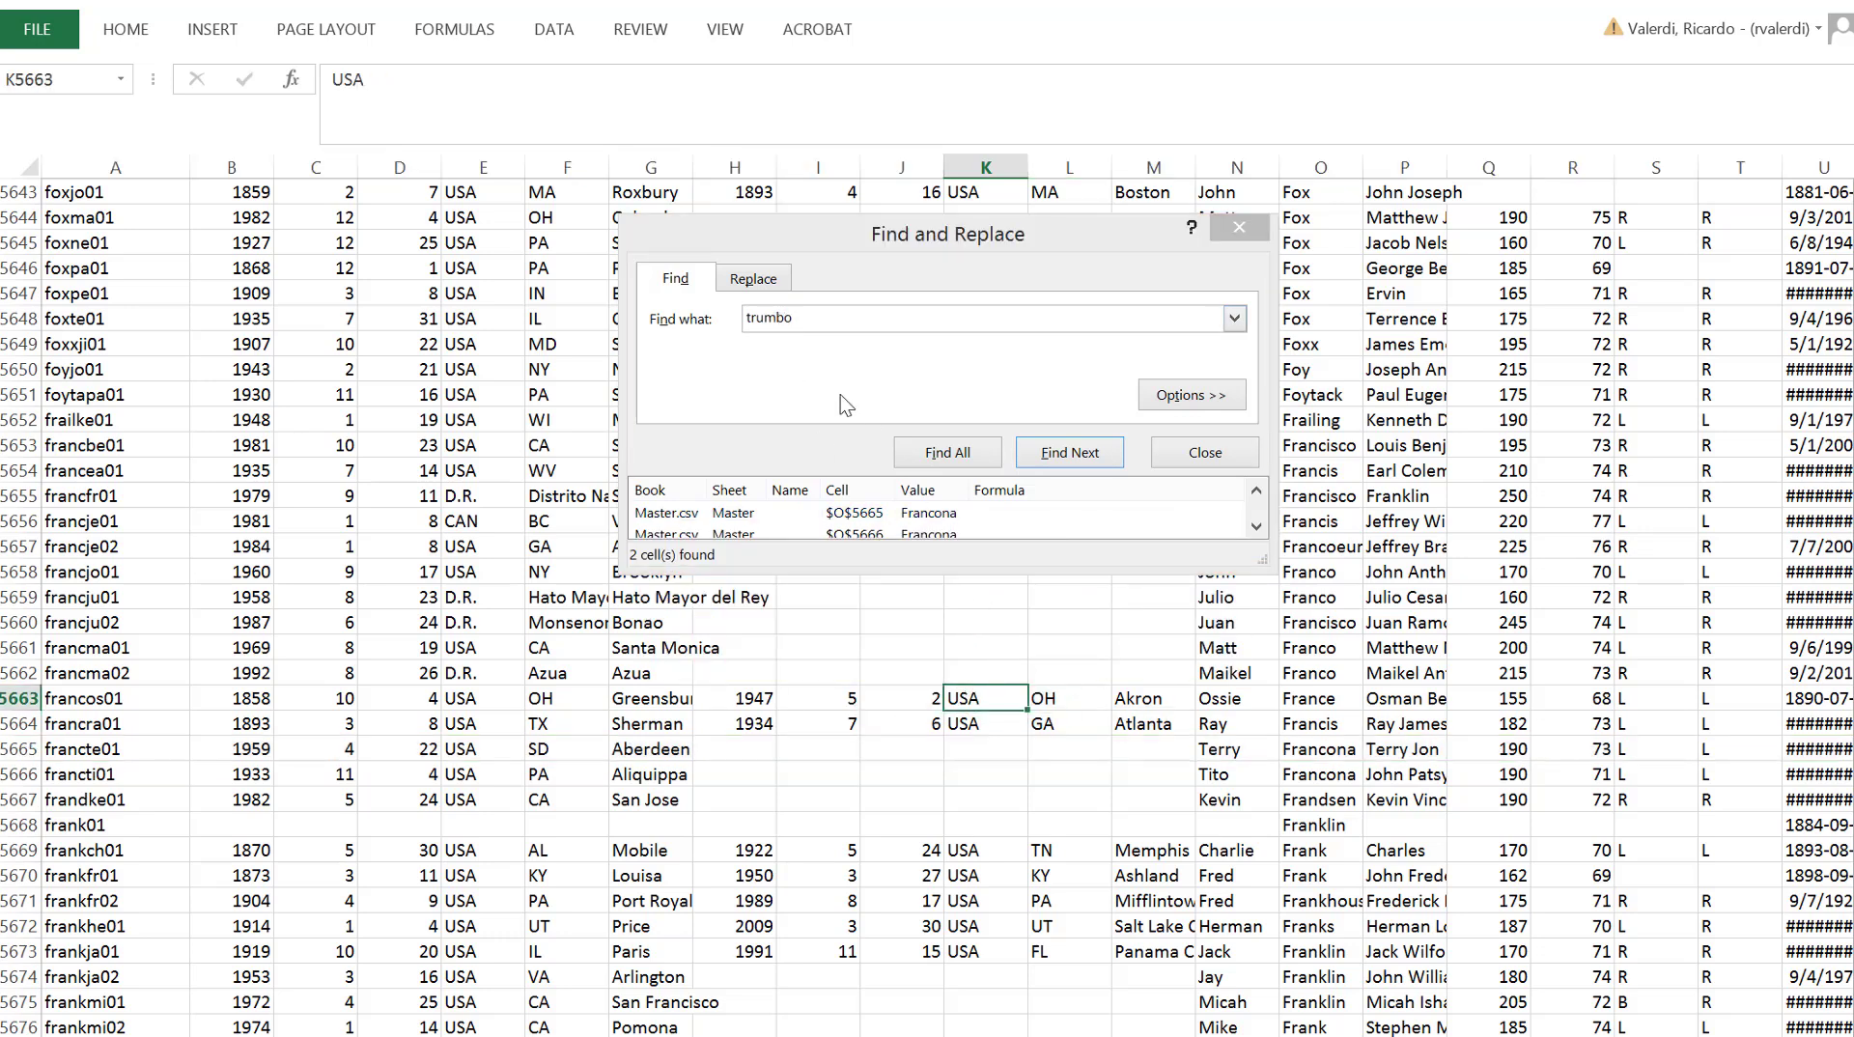
Find all cells containing "trumbo" across the Master sheet and select the matching player's row and playerID cell.
{"action": "left_click", "coordinate": [758, 316]}
{"action": "left_click", "coordinate": [981, 464]}
{"action": "left_click", "coordinate": [912, 745]}
{"action": "scroll", "coordinate": [911, 744], "scroll_direction": "down", "scroll_amount": 2}
{"action": "scroll", "coordinate": [912, 744], "scroll_direction": "down", "scroll_amount": 2}
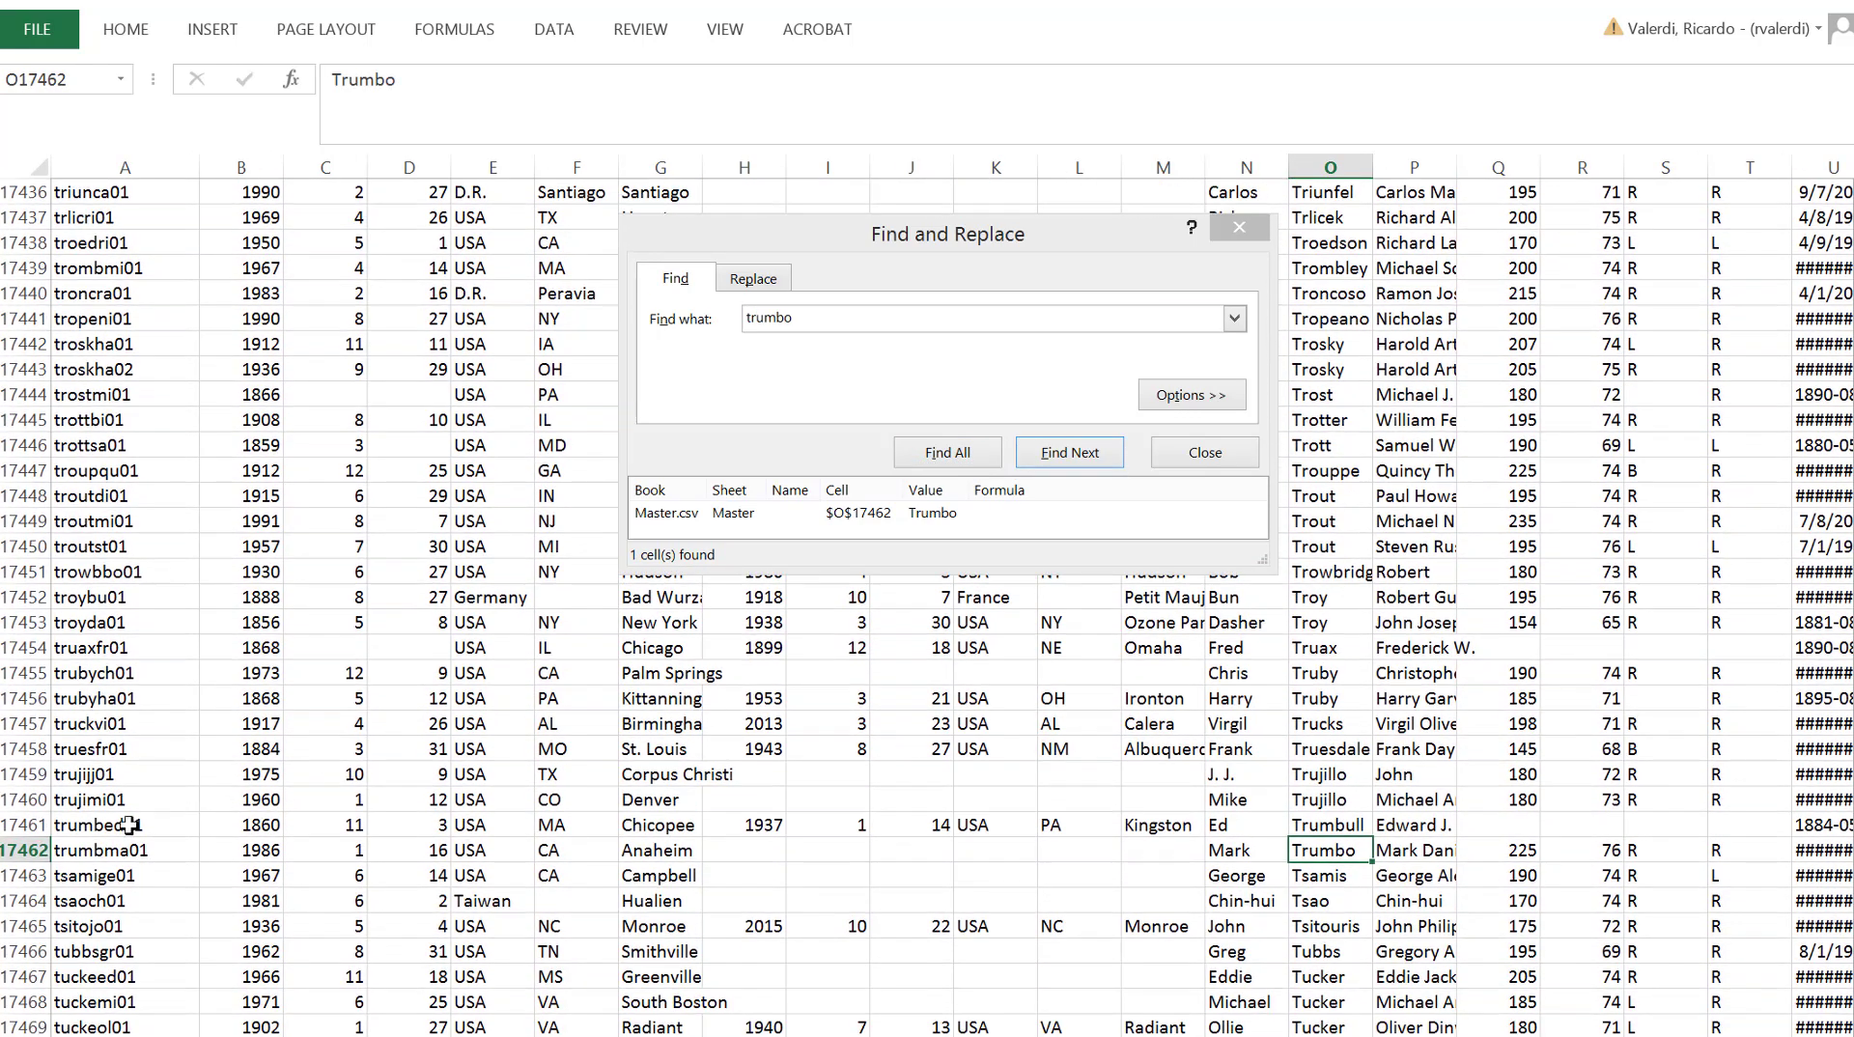
{"action": "left_click", "coordinate": [24, 850]}
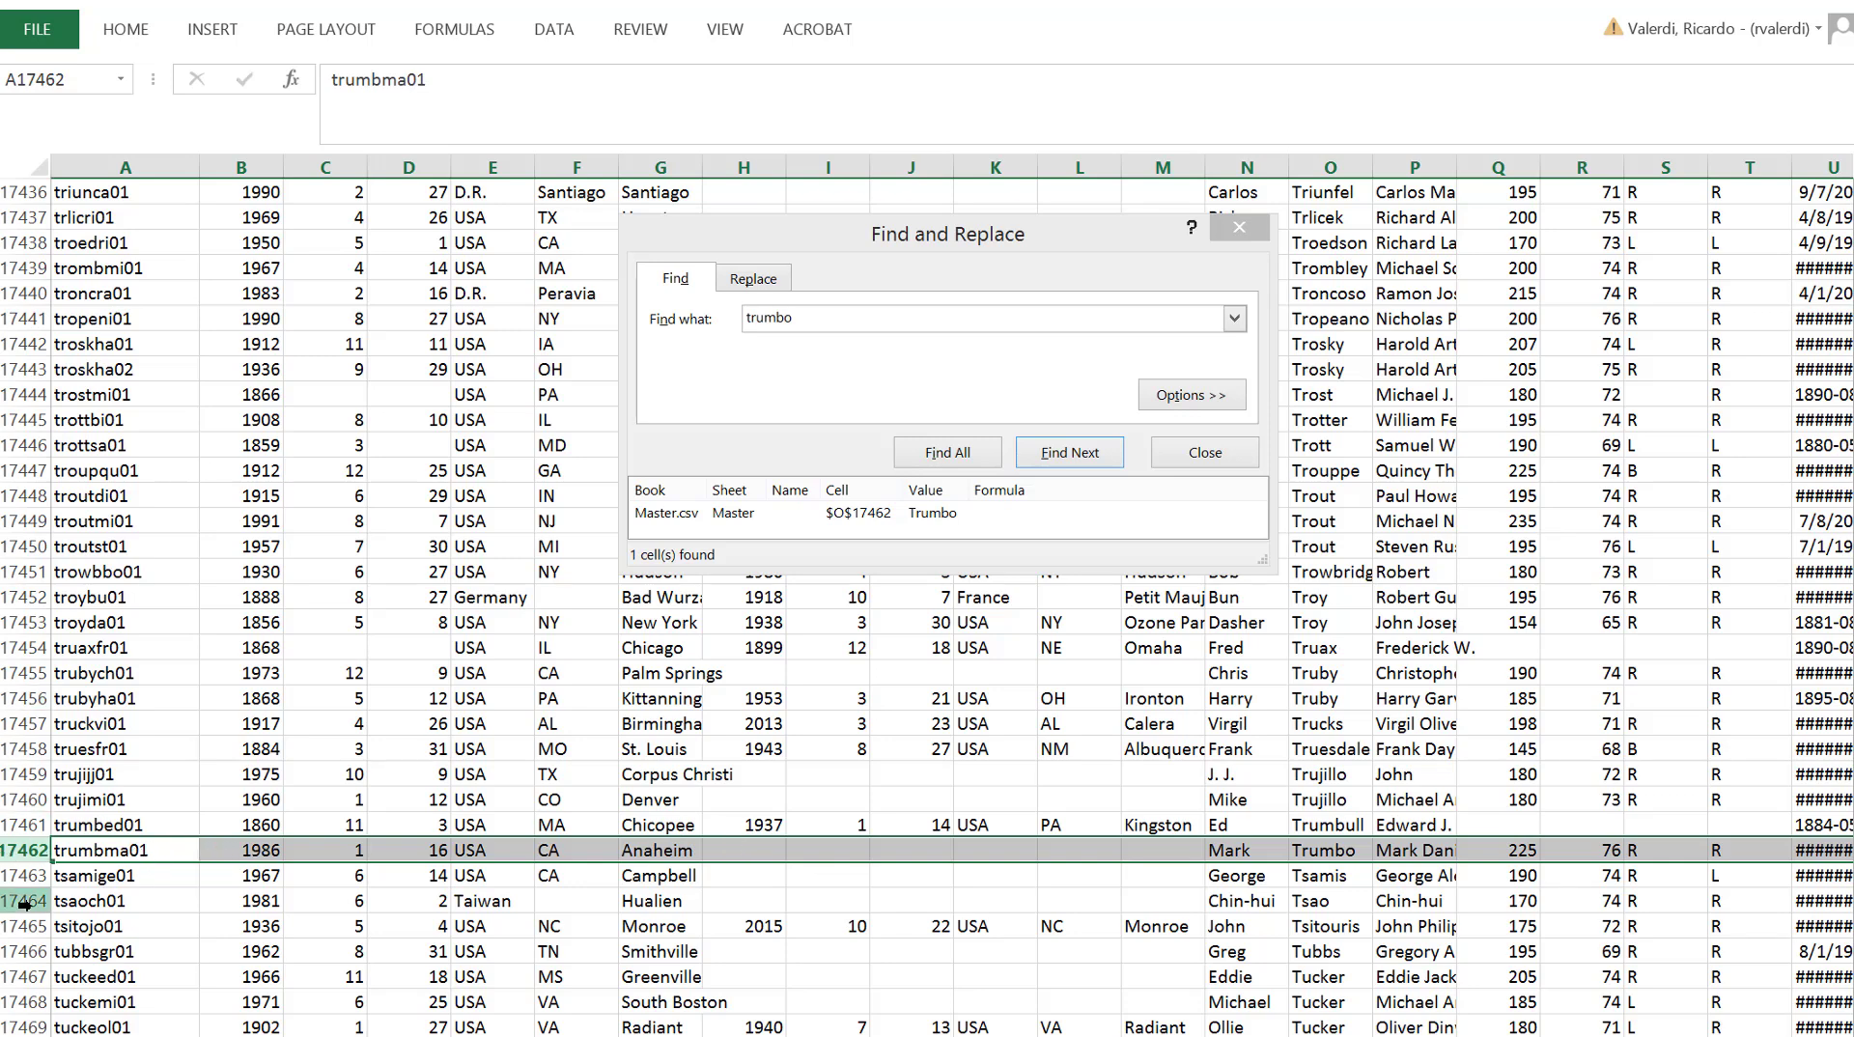
{"action": "left_click", "coordinate": [132, 846]}
{"action": "left_click", "coordinate": [132, 847]}
Go to the playerID cell of the last player record in the Master sheet.
{"action": "key", "text": "ctrl+End"}
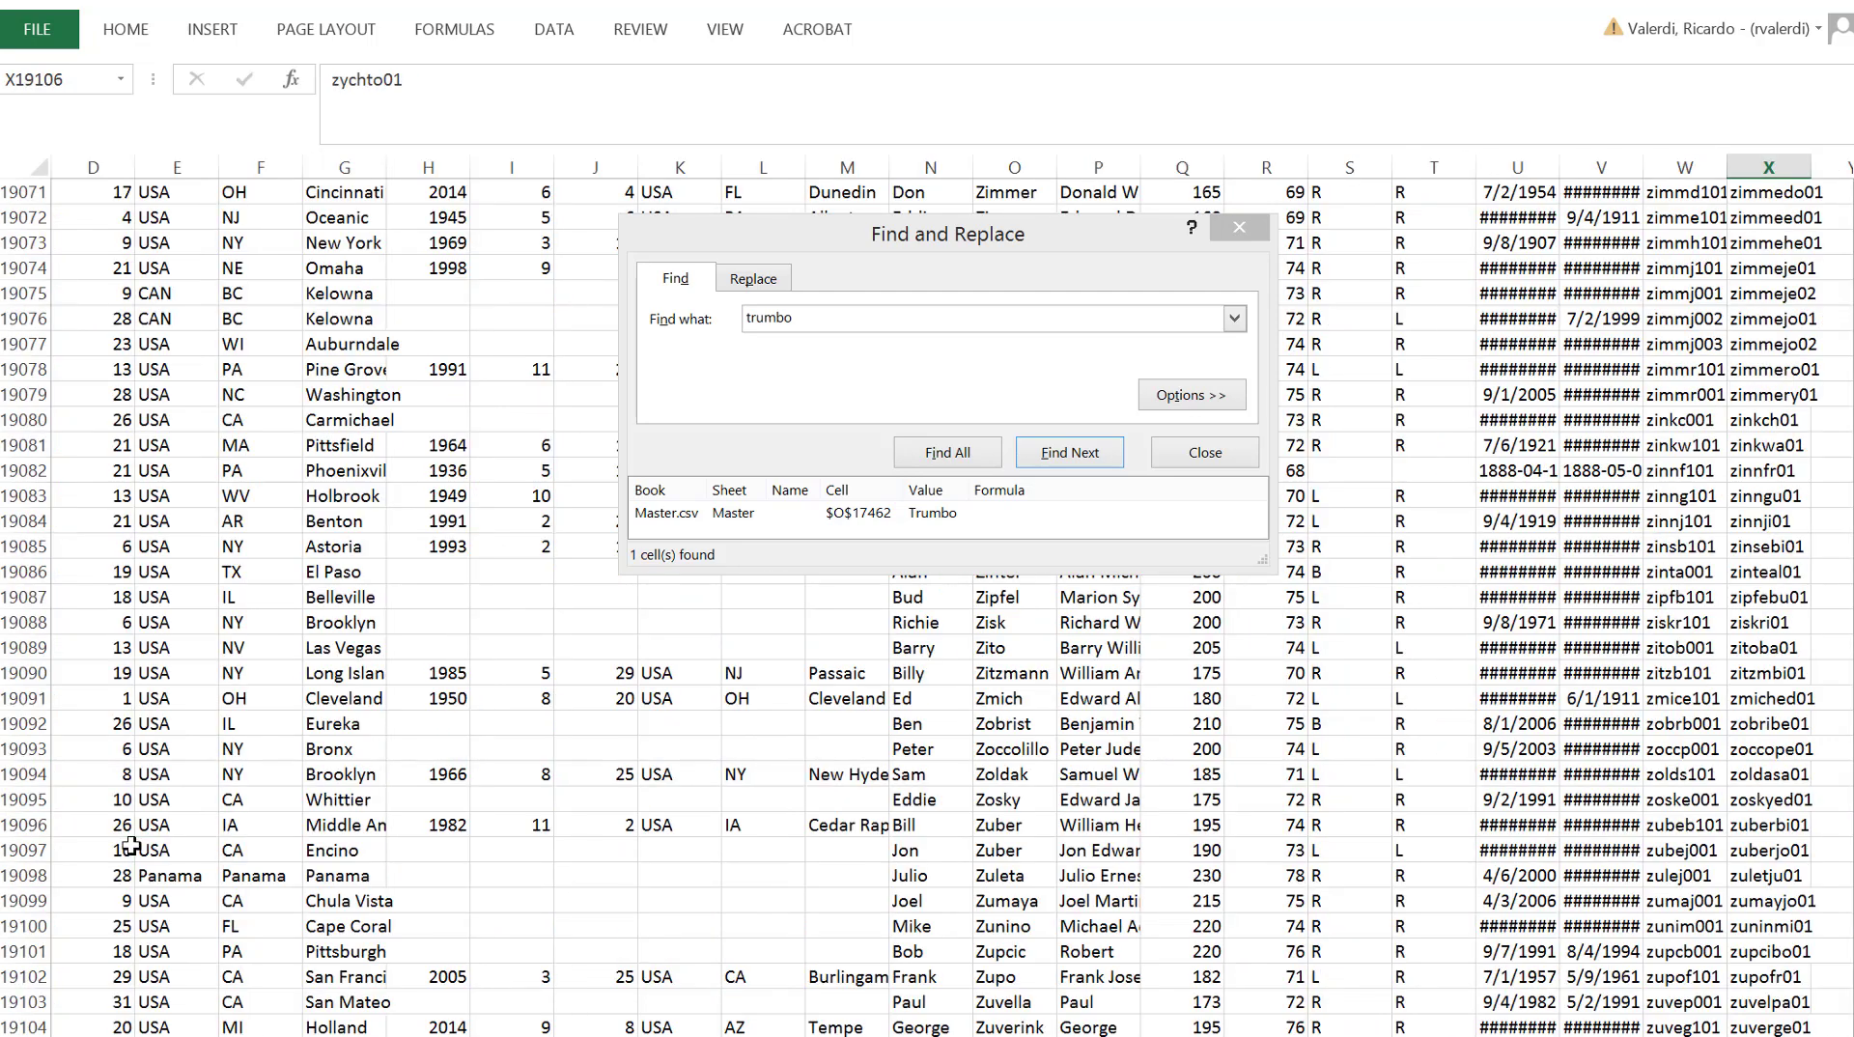
{"action": "key", "text": "Home"}
{"action": "scroll", "coordinate": [133, 847], "scroll_direction": "down", "scroll_amount": 4}
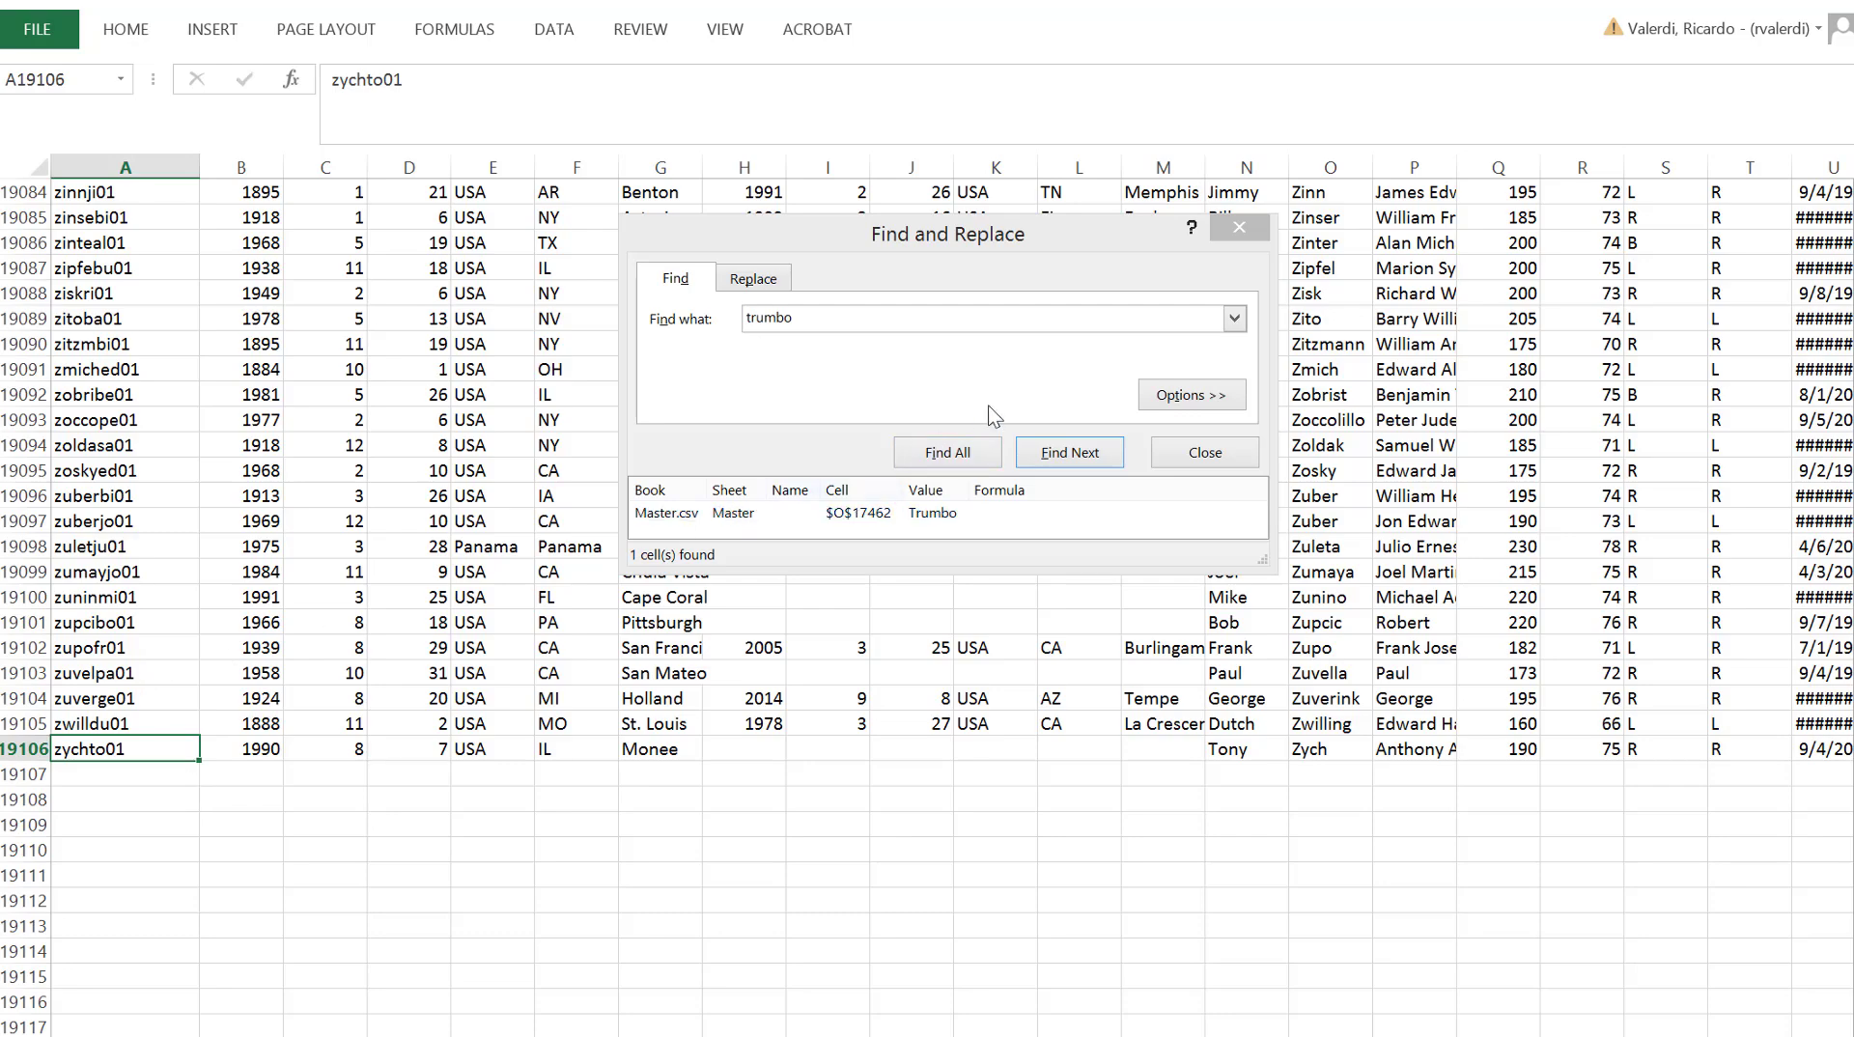
Find all "trumbo" matches again and select the playerID cell in Mark Trumbo's row.
{"action": "left_click", "coordinate": [951, 452]}
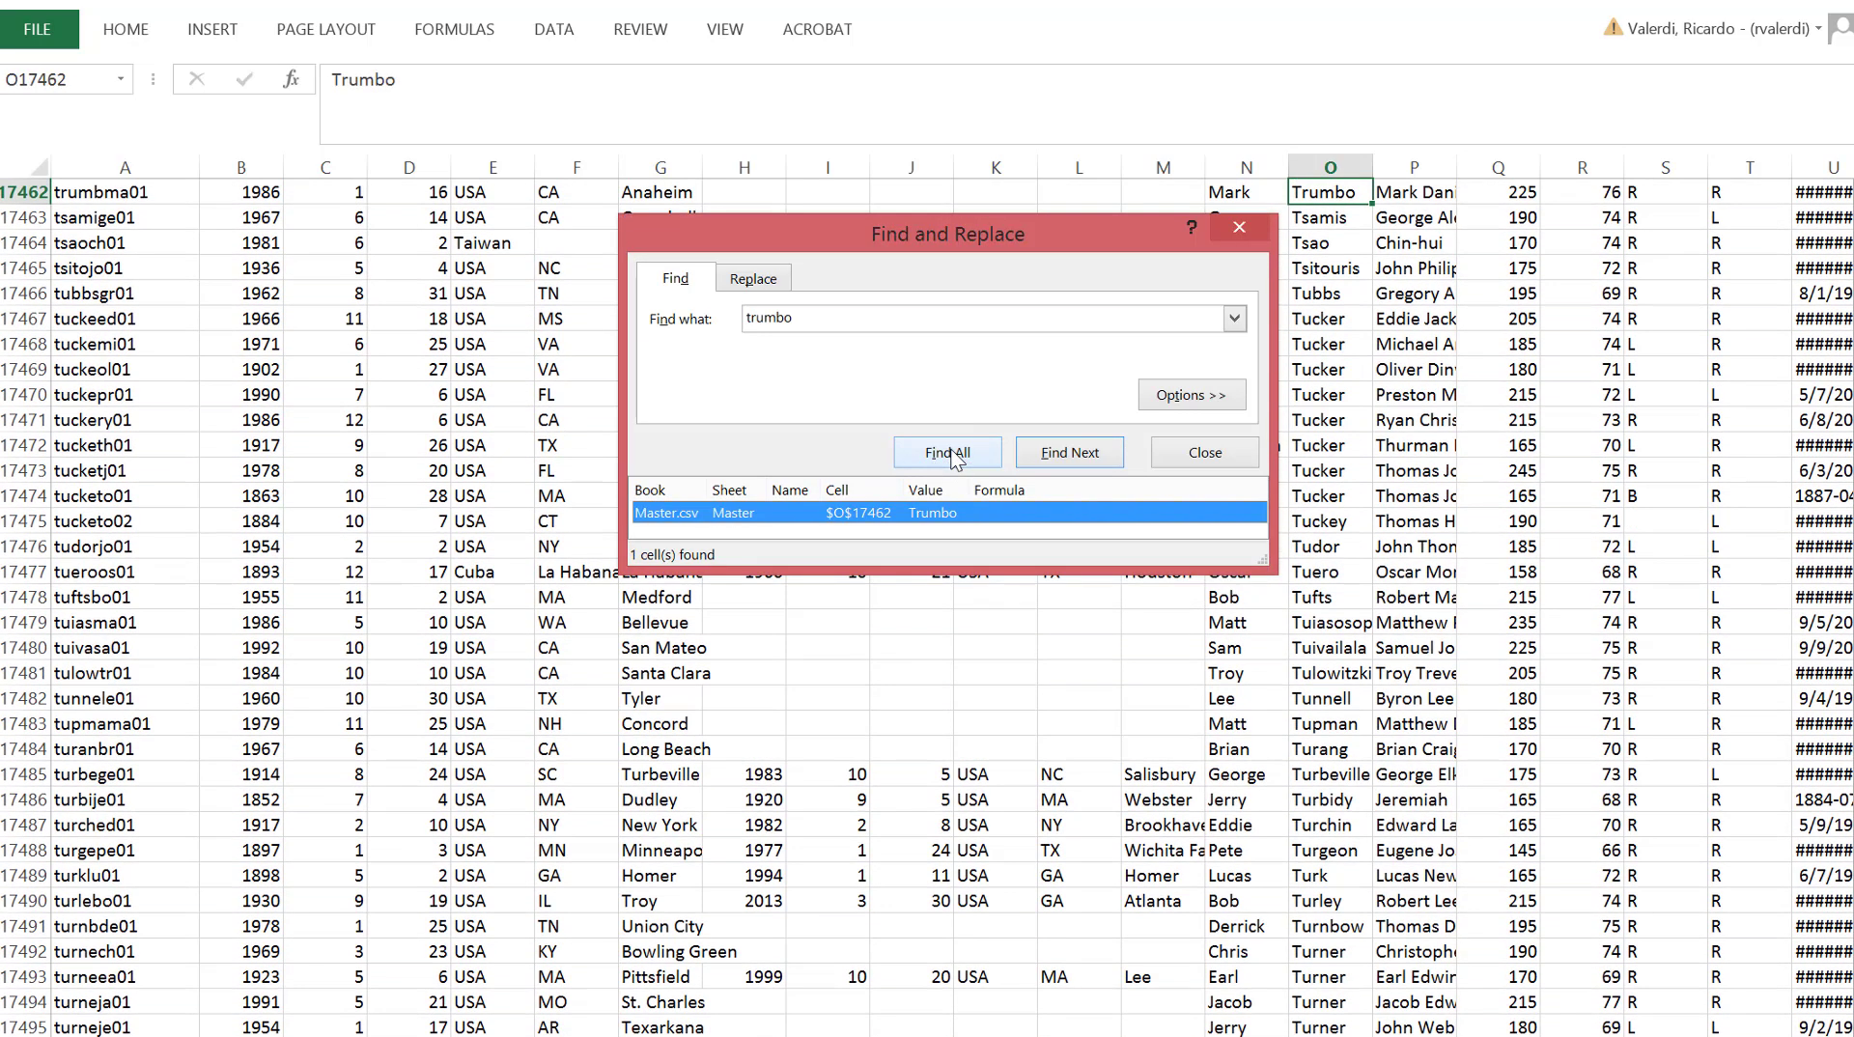
{"action": "scroll", "coordinate": [862, 705], "scroll_direction": "down", "scroll_amount": 5}
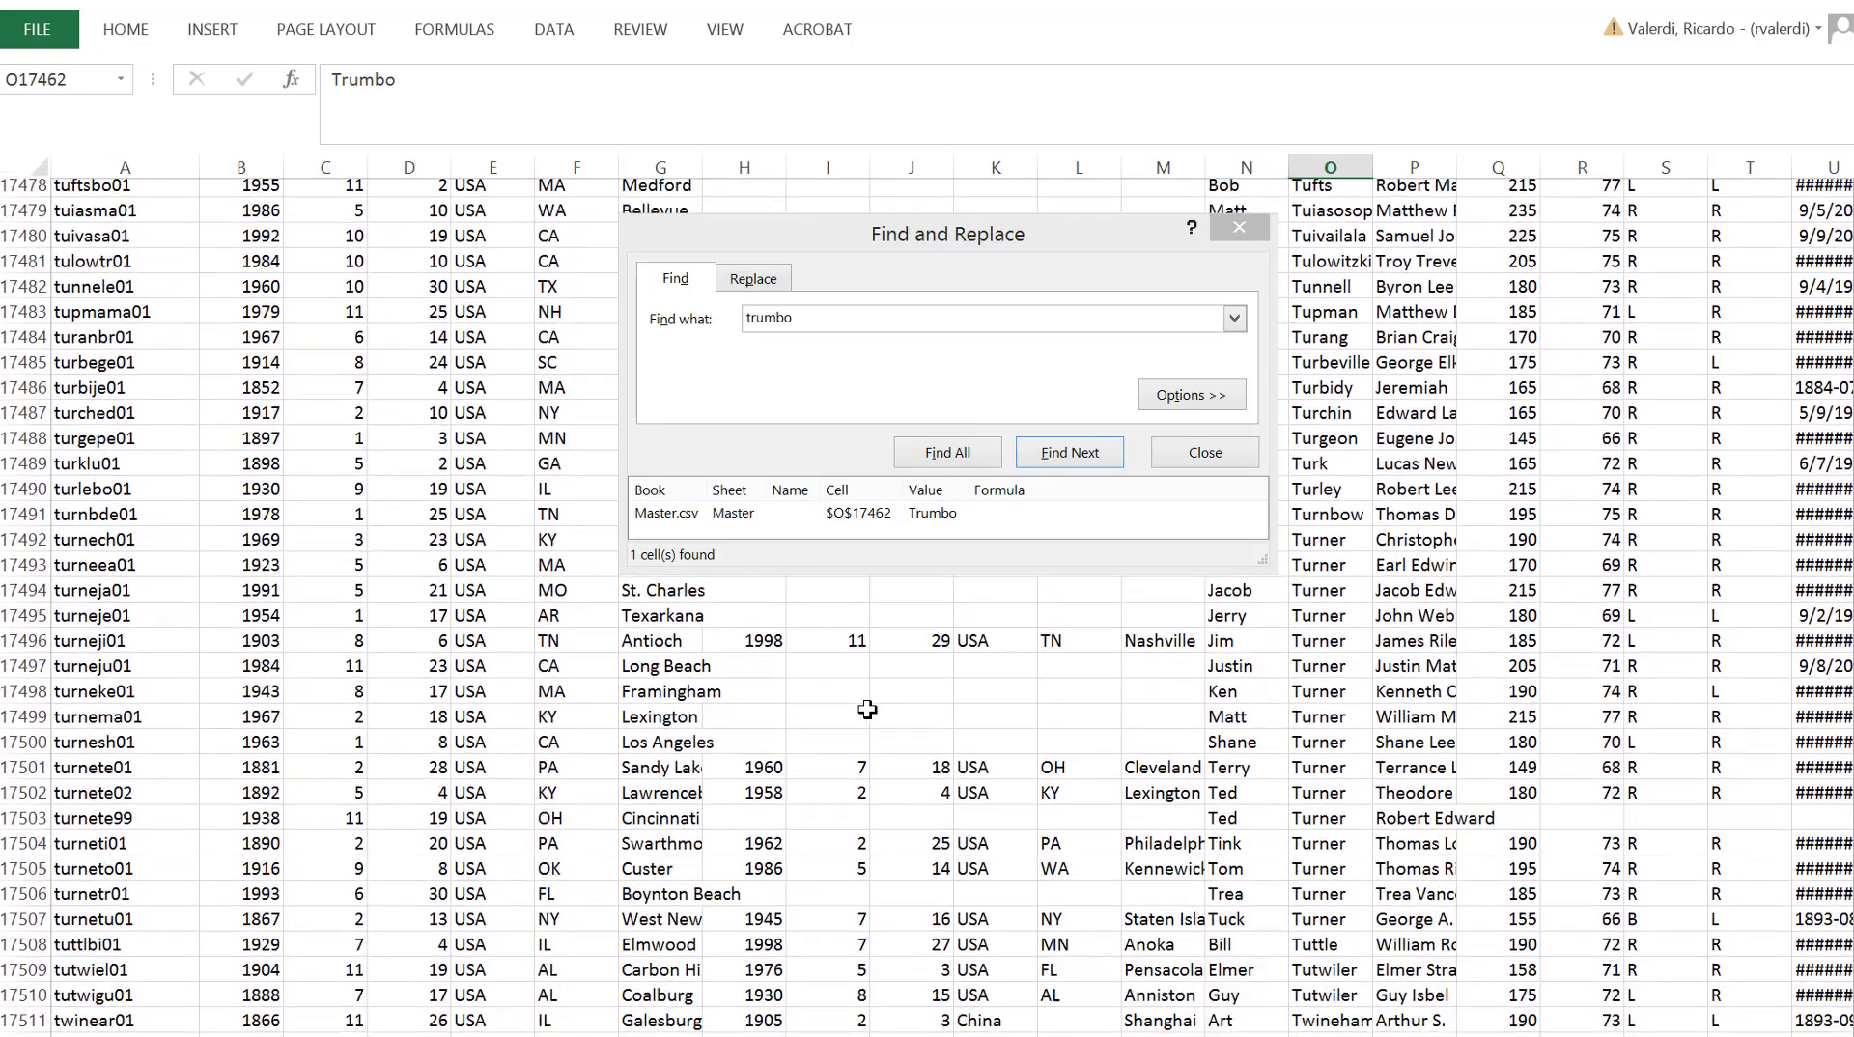
{"action": "scroll", "coordinate": [866, 709], "scroll_direction": "down", "scroll_amount": 2}
{"action": "scroll", "coordinate": [866, 710], "scroll_direction": "up", "scroll_amount": 4}
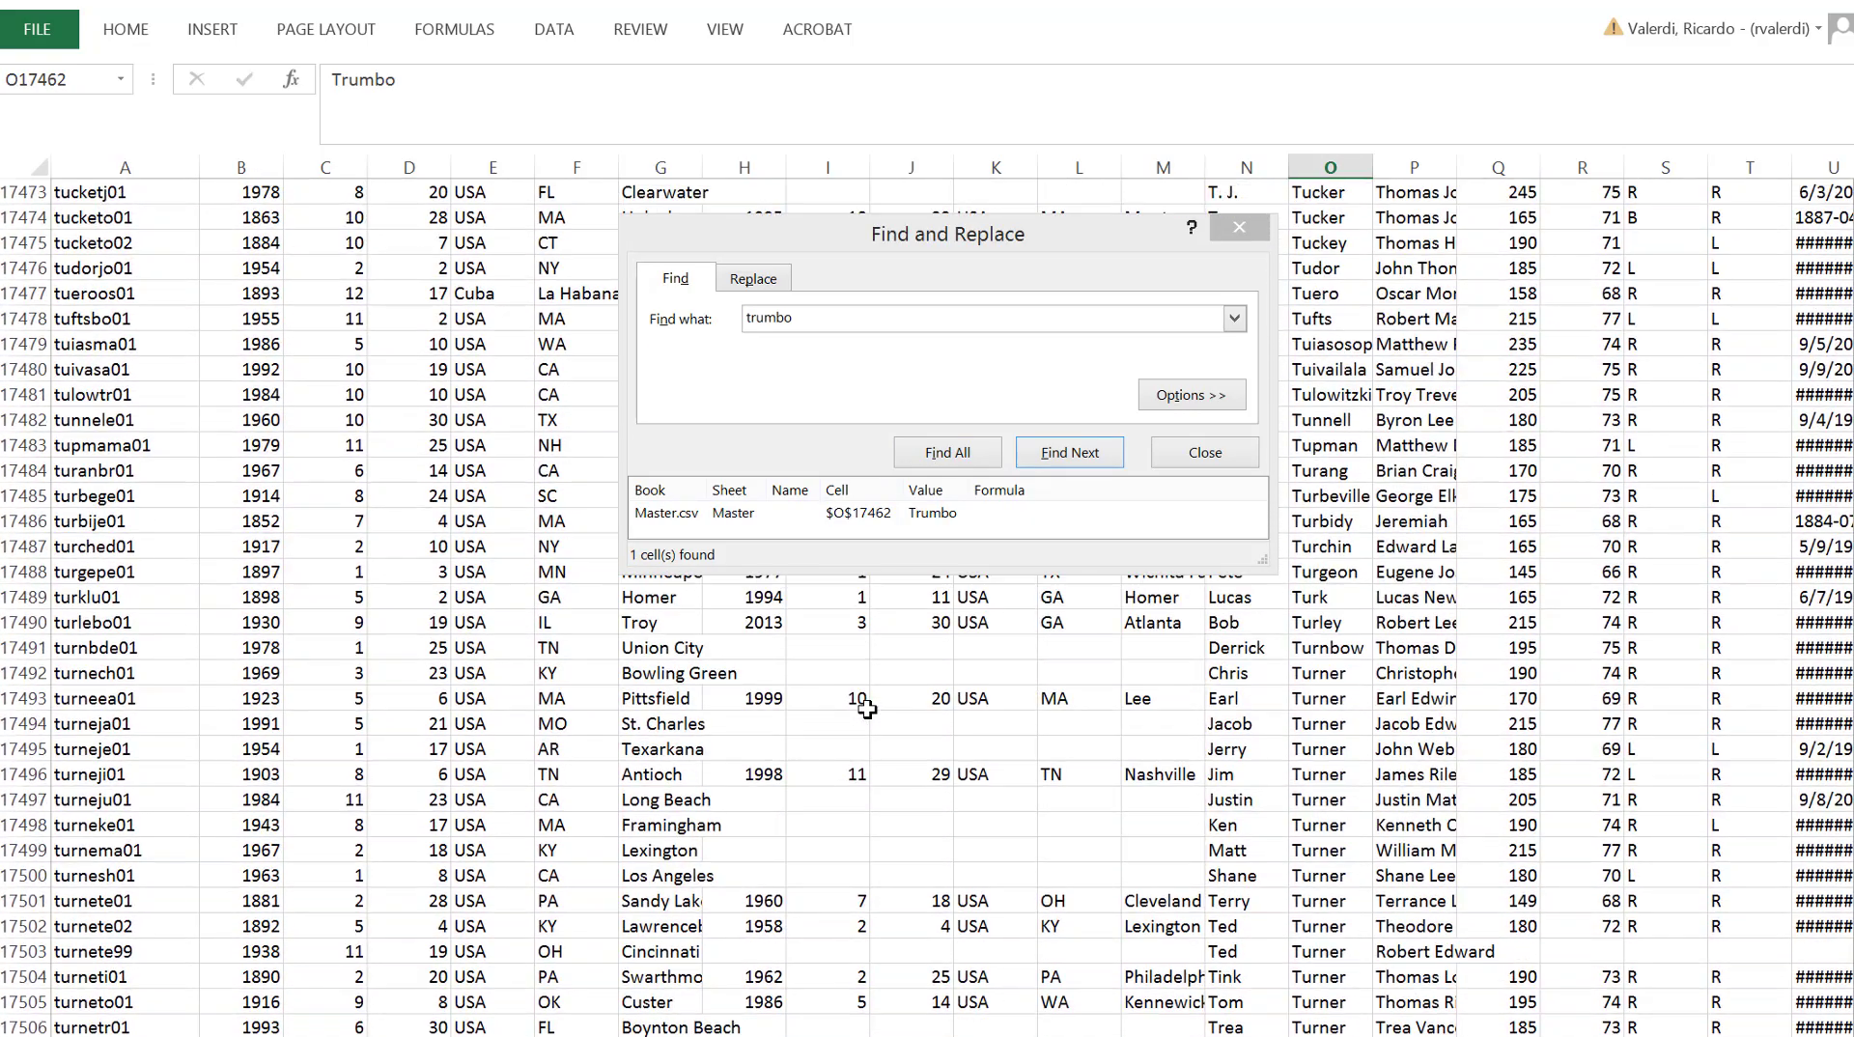
{"action": "scroll", "coordinate": [866, 710], "scroll_direction": "up", "scroll_amount": 3}
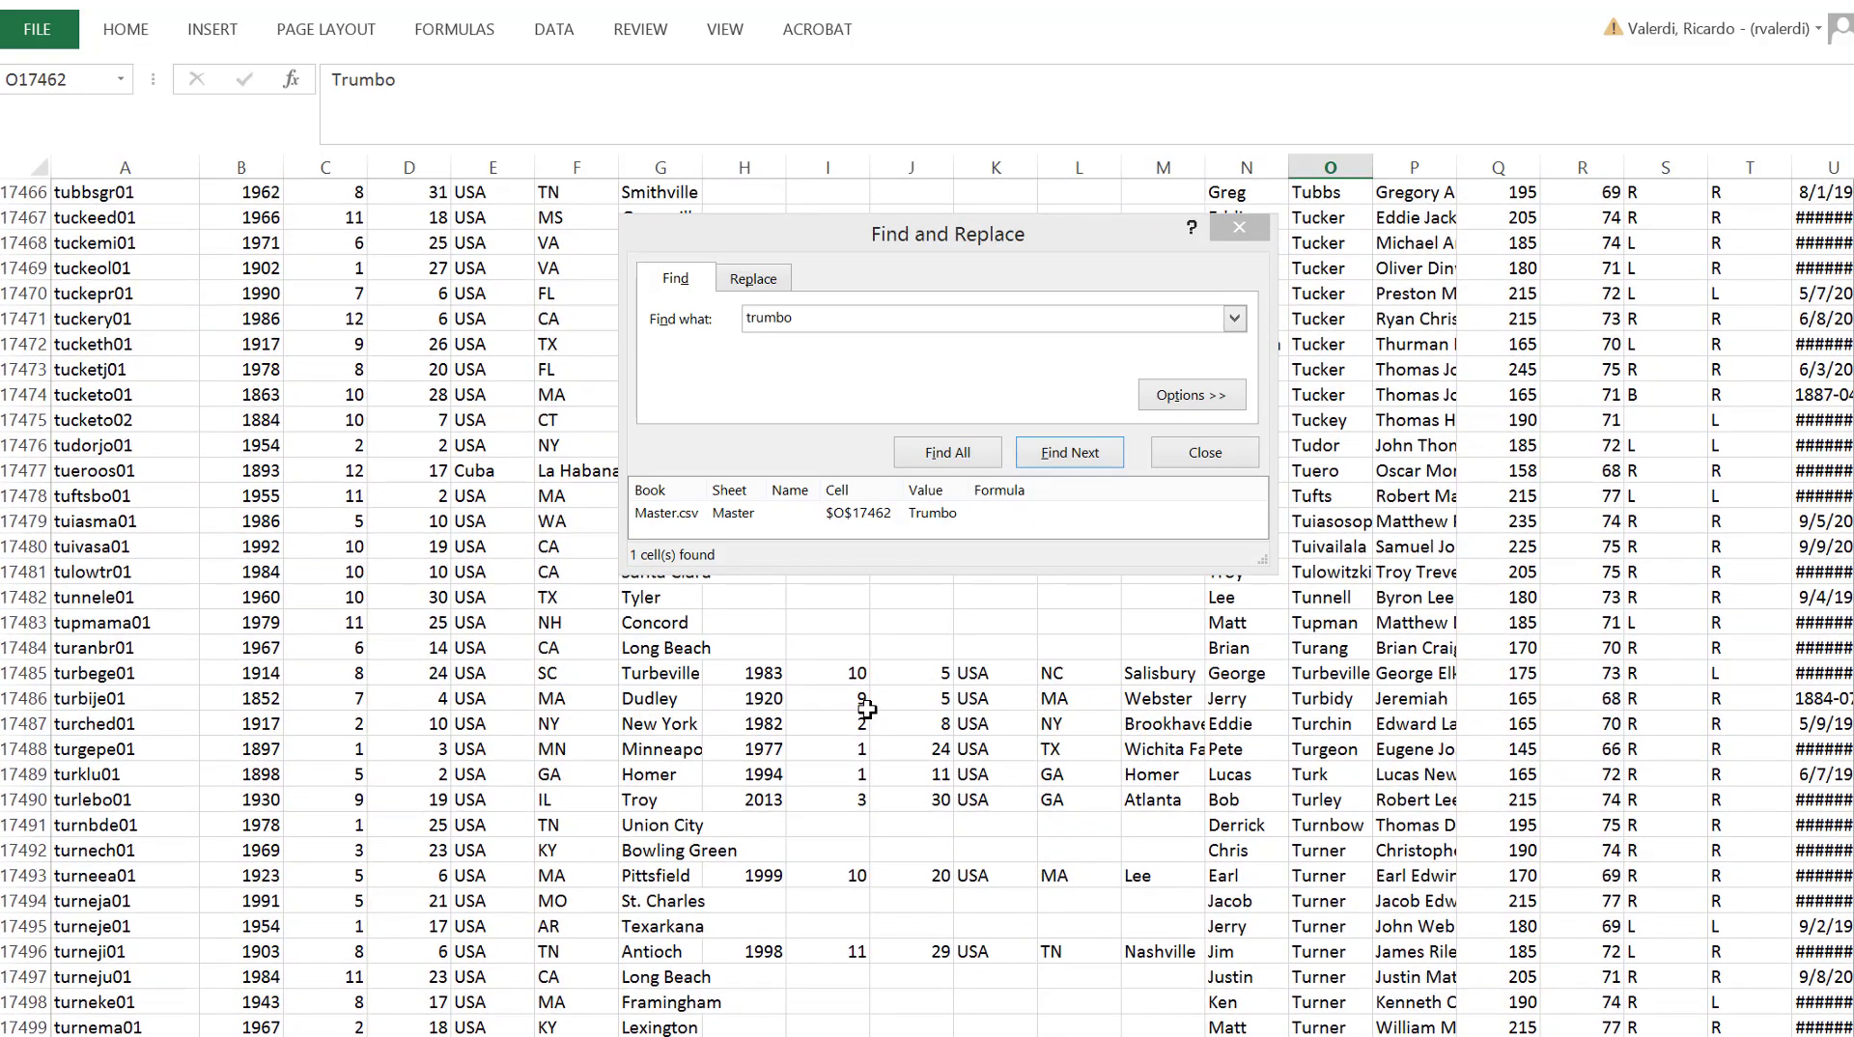
{"action": "left_click", "coordinate": [975, 454]}
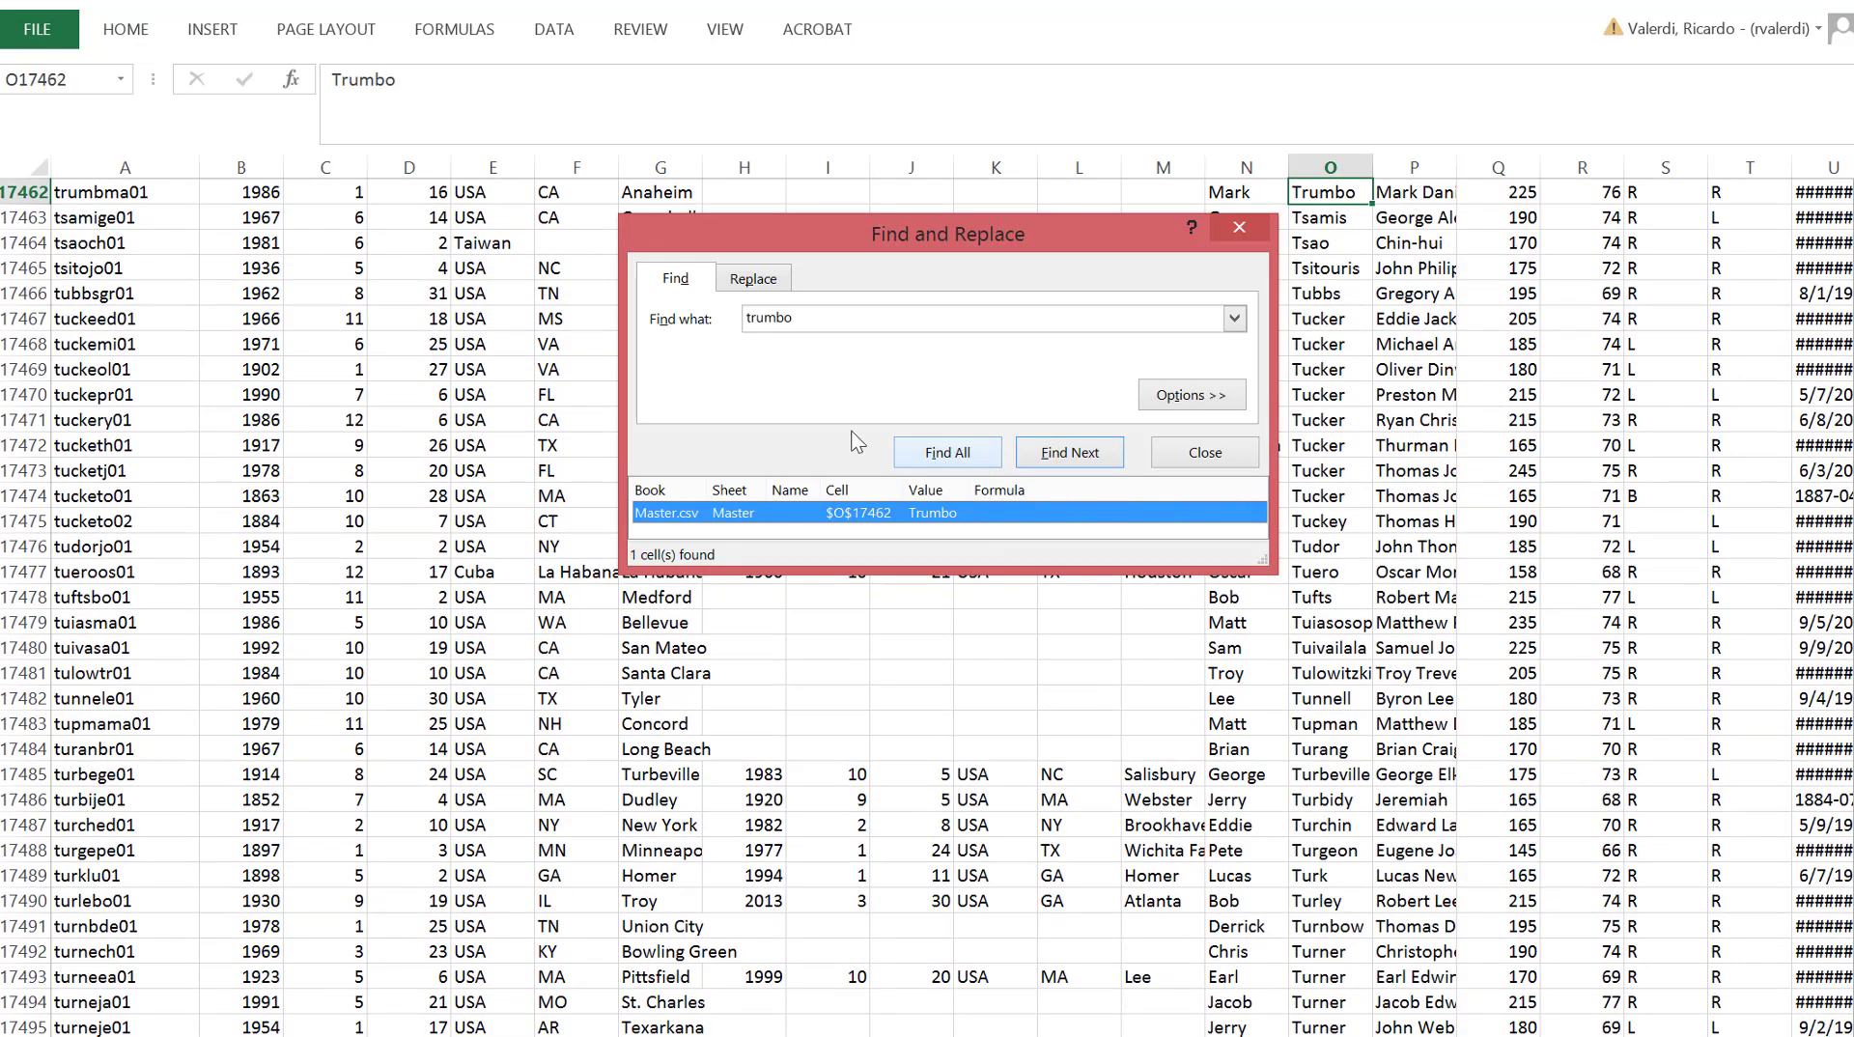
{"action": "scroll", "coordinate": [512, 592], "scroll_direction": "up", "scroll_amount": 5}
{"action": "scroll", "coordinate": [512, 592], "scroll_direction": "up", "scroll_amount": 1}
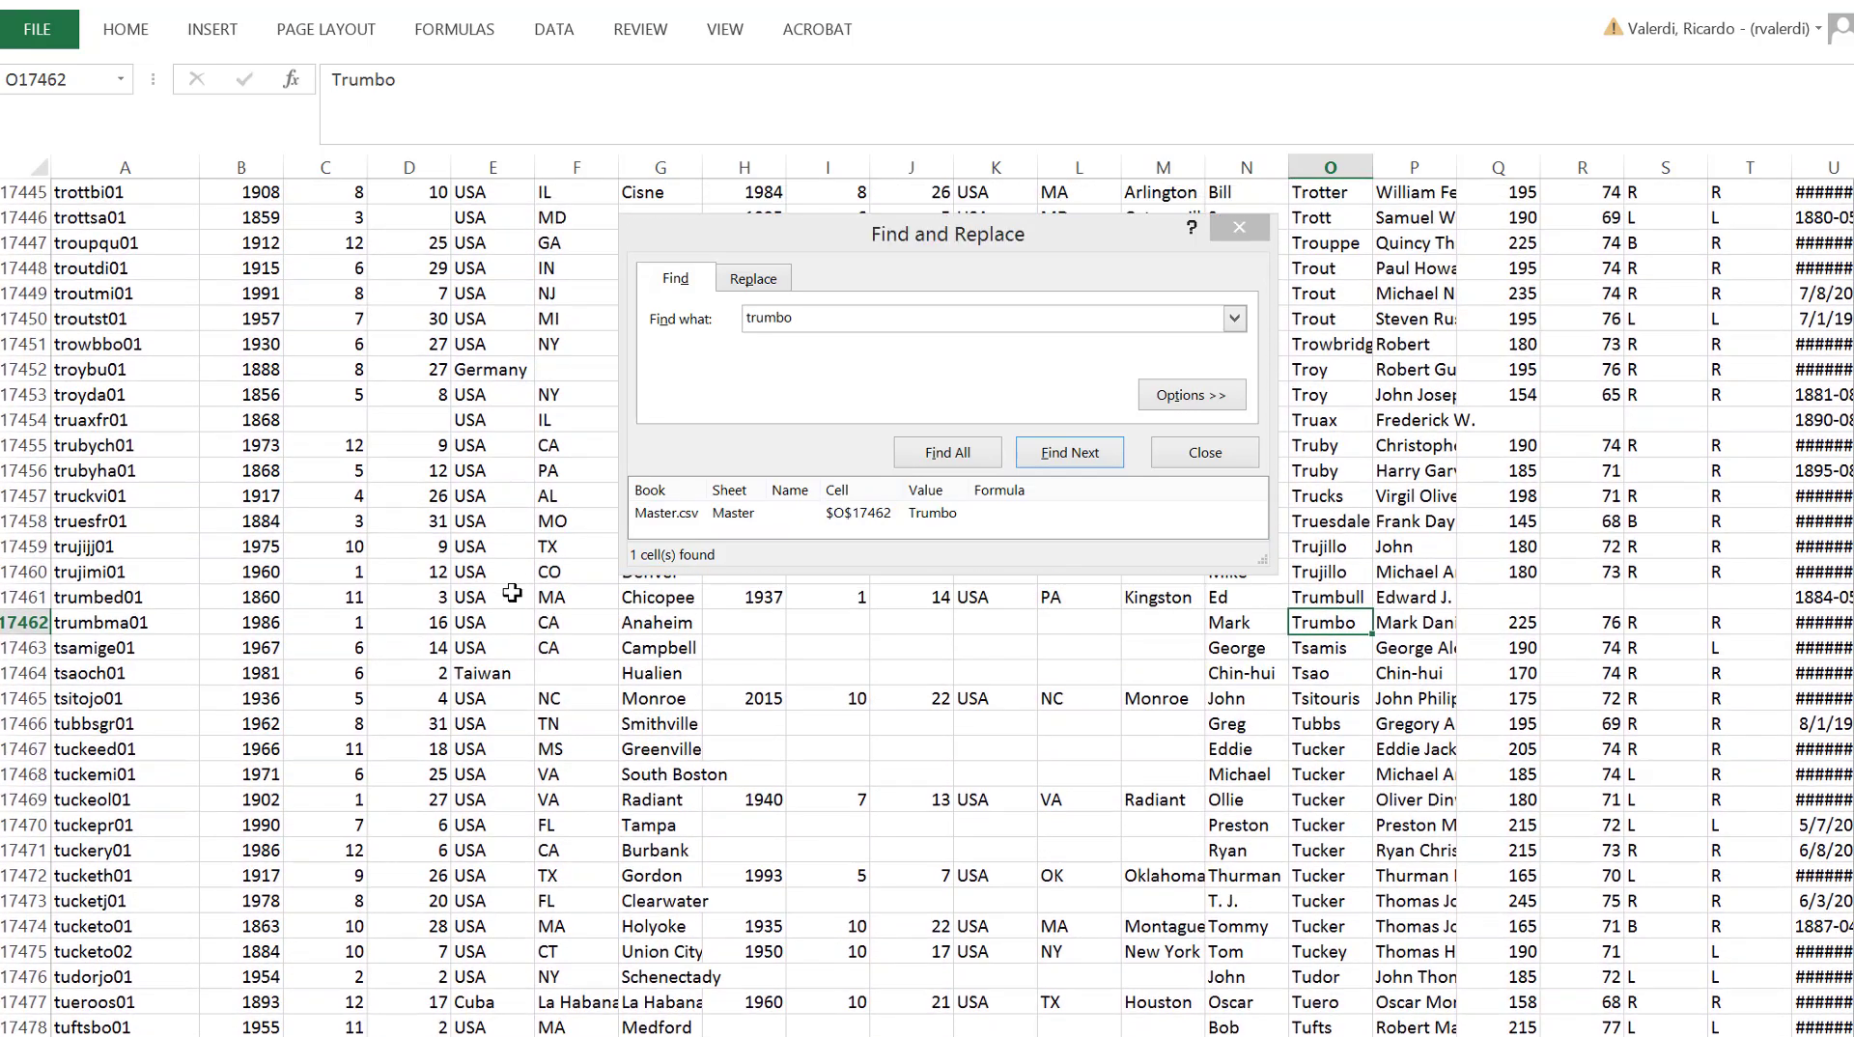
{"action": "left_click", "coordinate": [160, 625]}
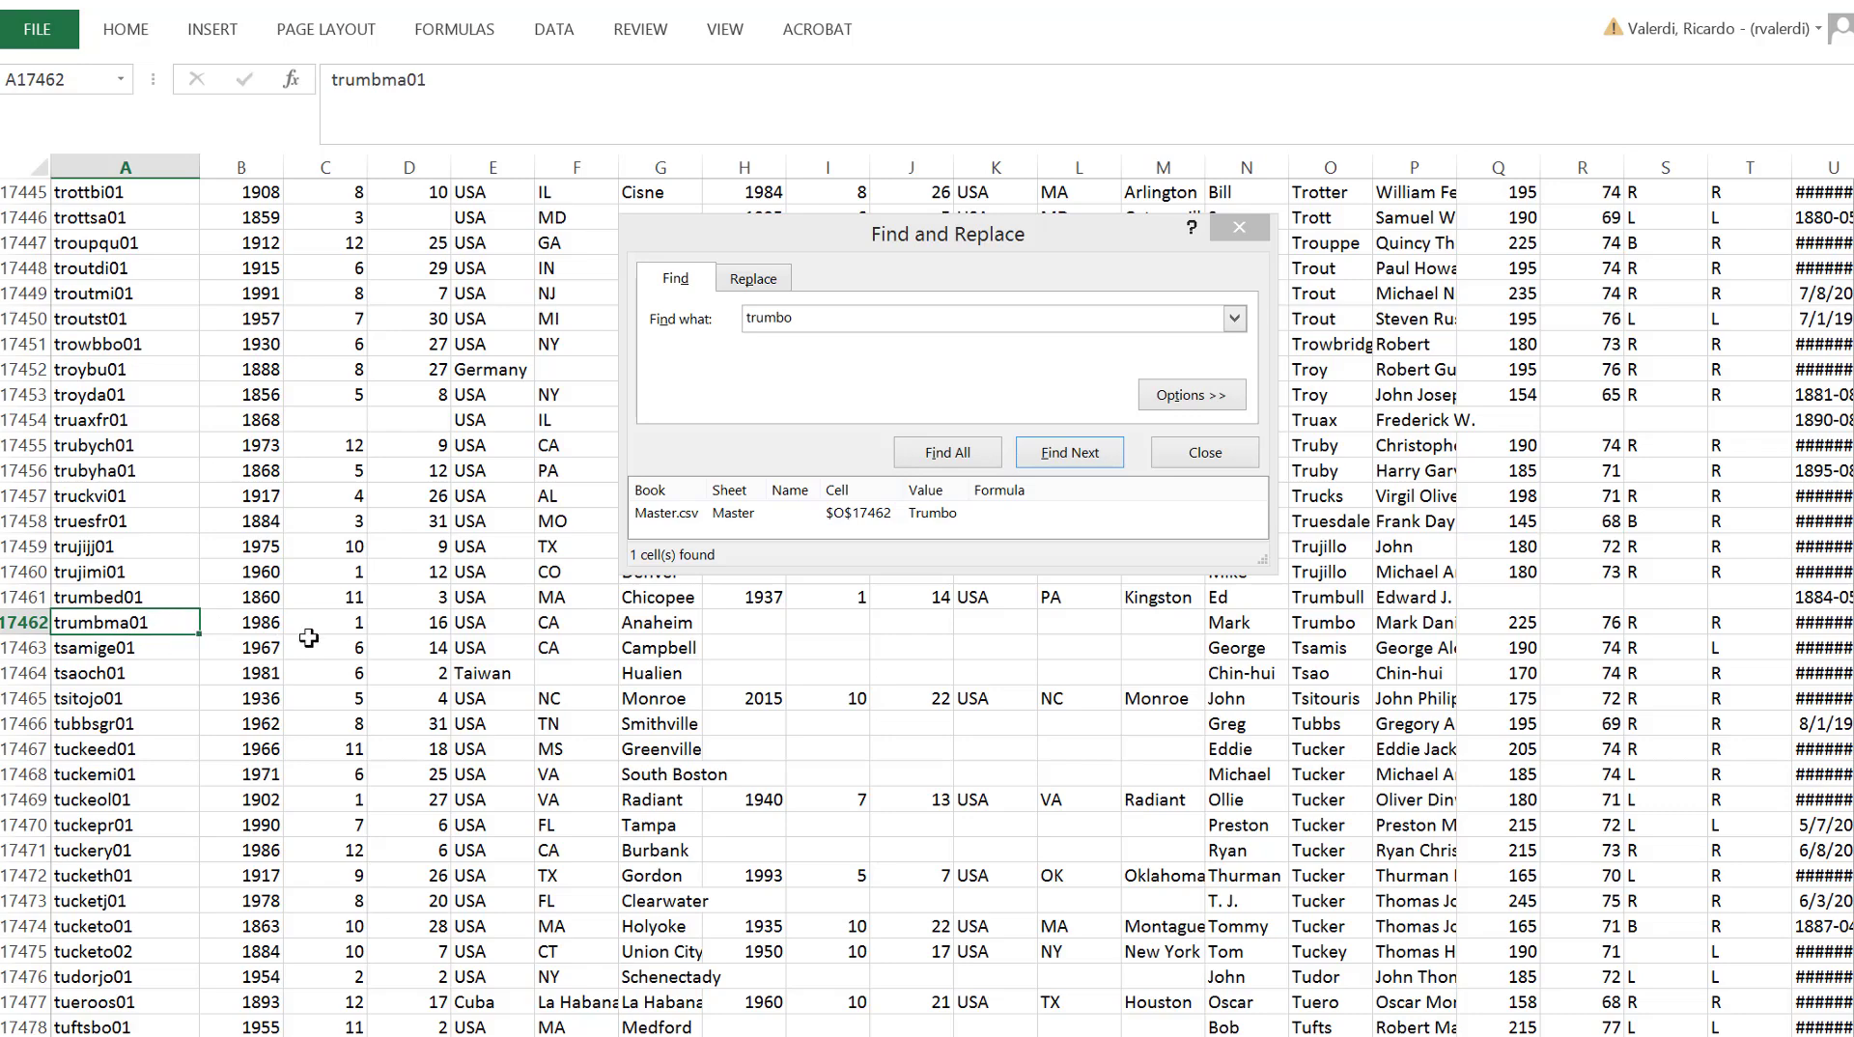
Switch to the readme2014 file in Notepad and highlight the full field list of section 2.2 Batting Table.
{"action": "key", "text": "alt+Tab"}
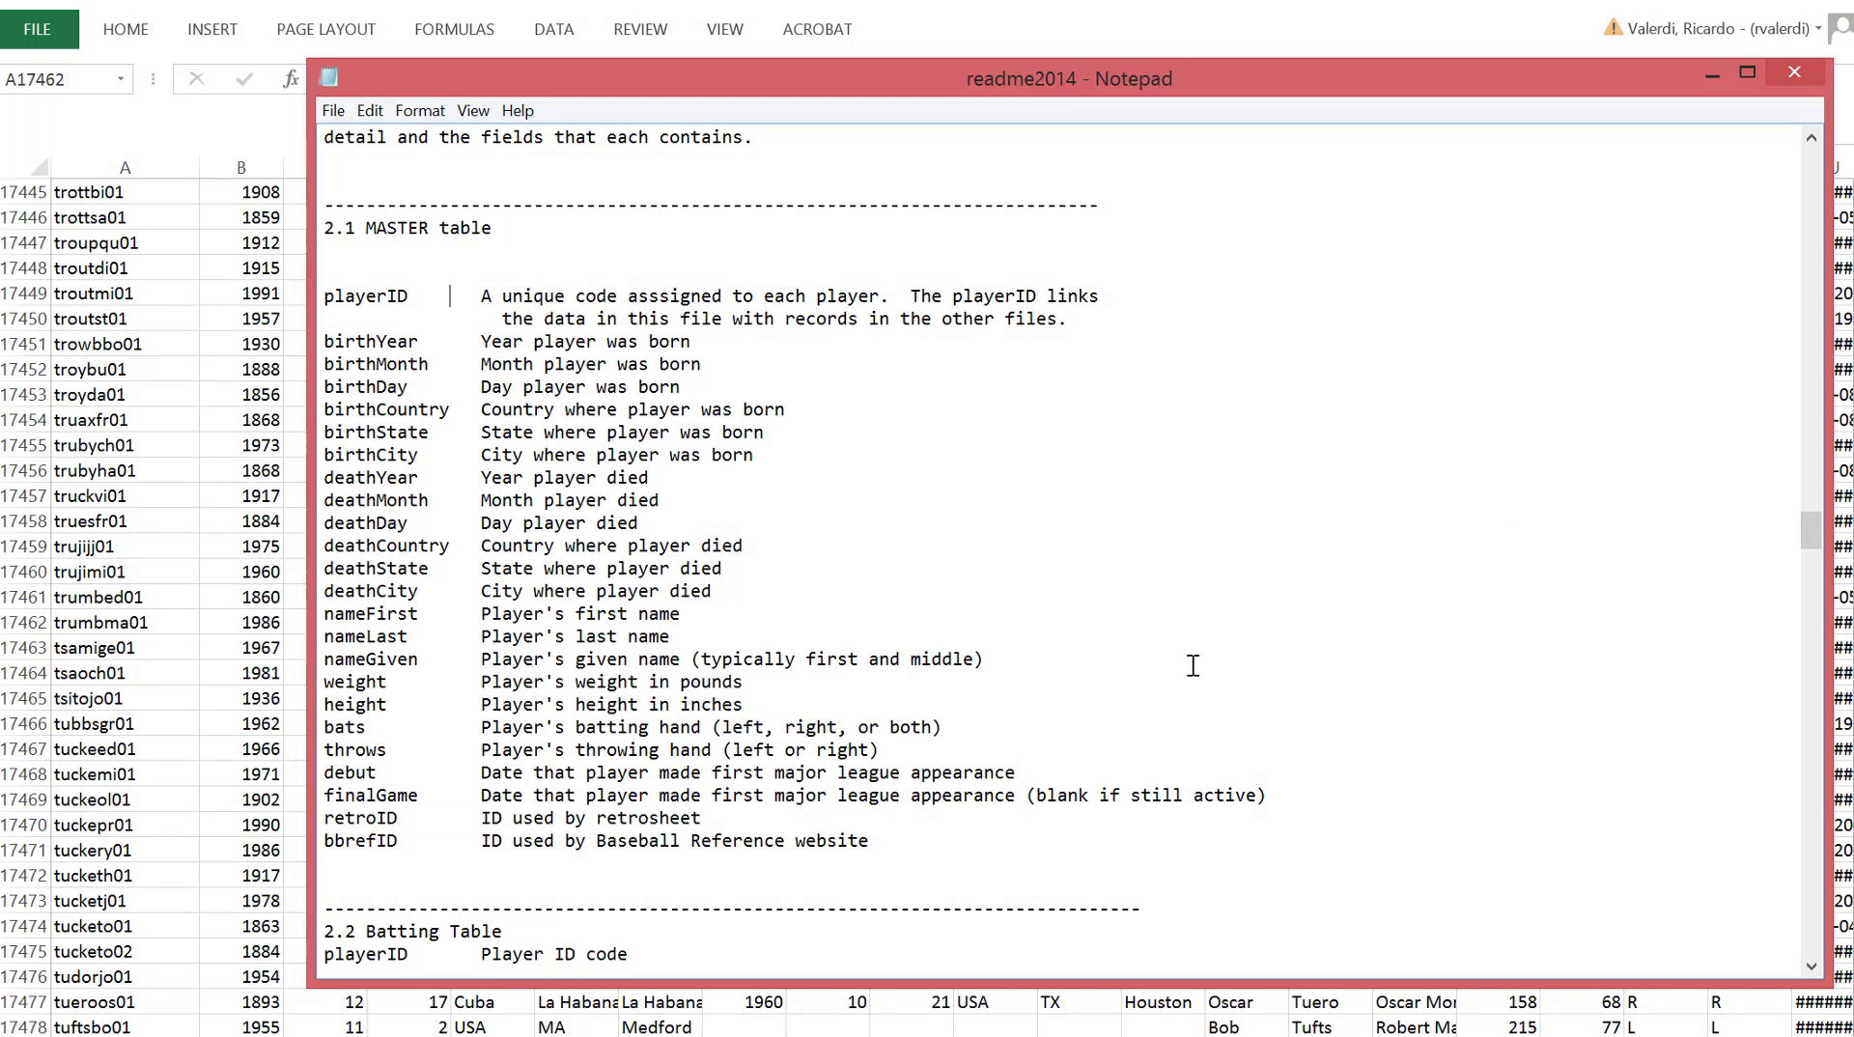
{"action": "scroll", "coordinate": [1193, 665], "scroll_direction": "down", "scroll_amount": 9}
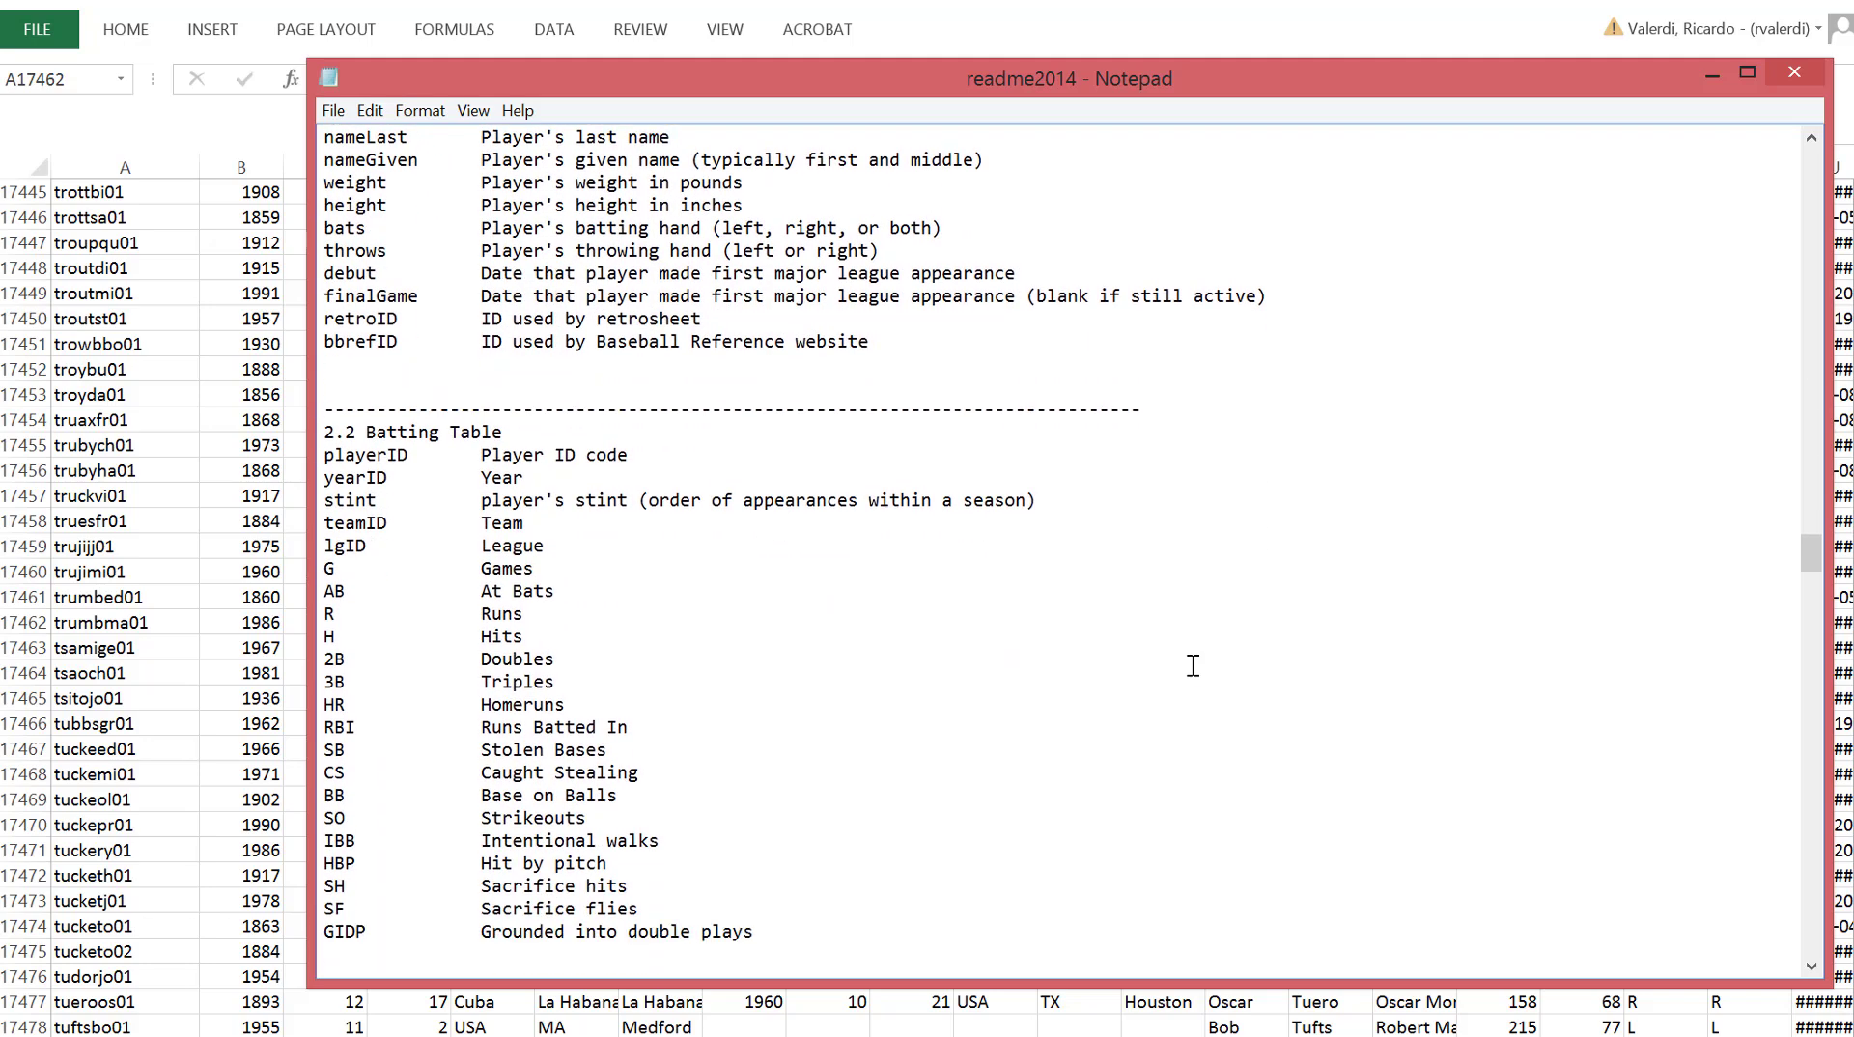
{"action": "scroll", "coordinate": [1194, 665], "scroll_direction": "down", "scroll_amount": 1}
{"action": "right_click", "coordinate": [1193, 665]}
{"action": "left_click", "coordinate": [480, 342]}
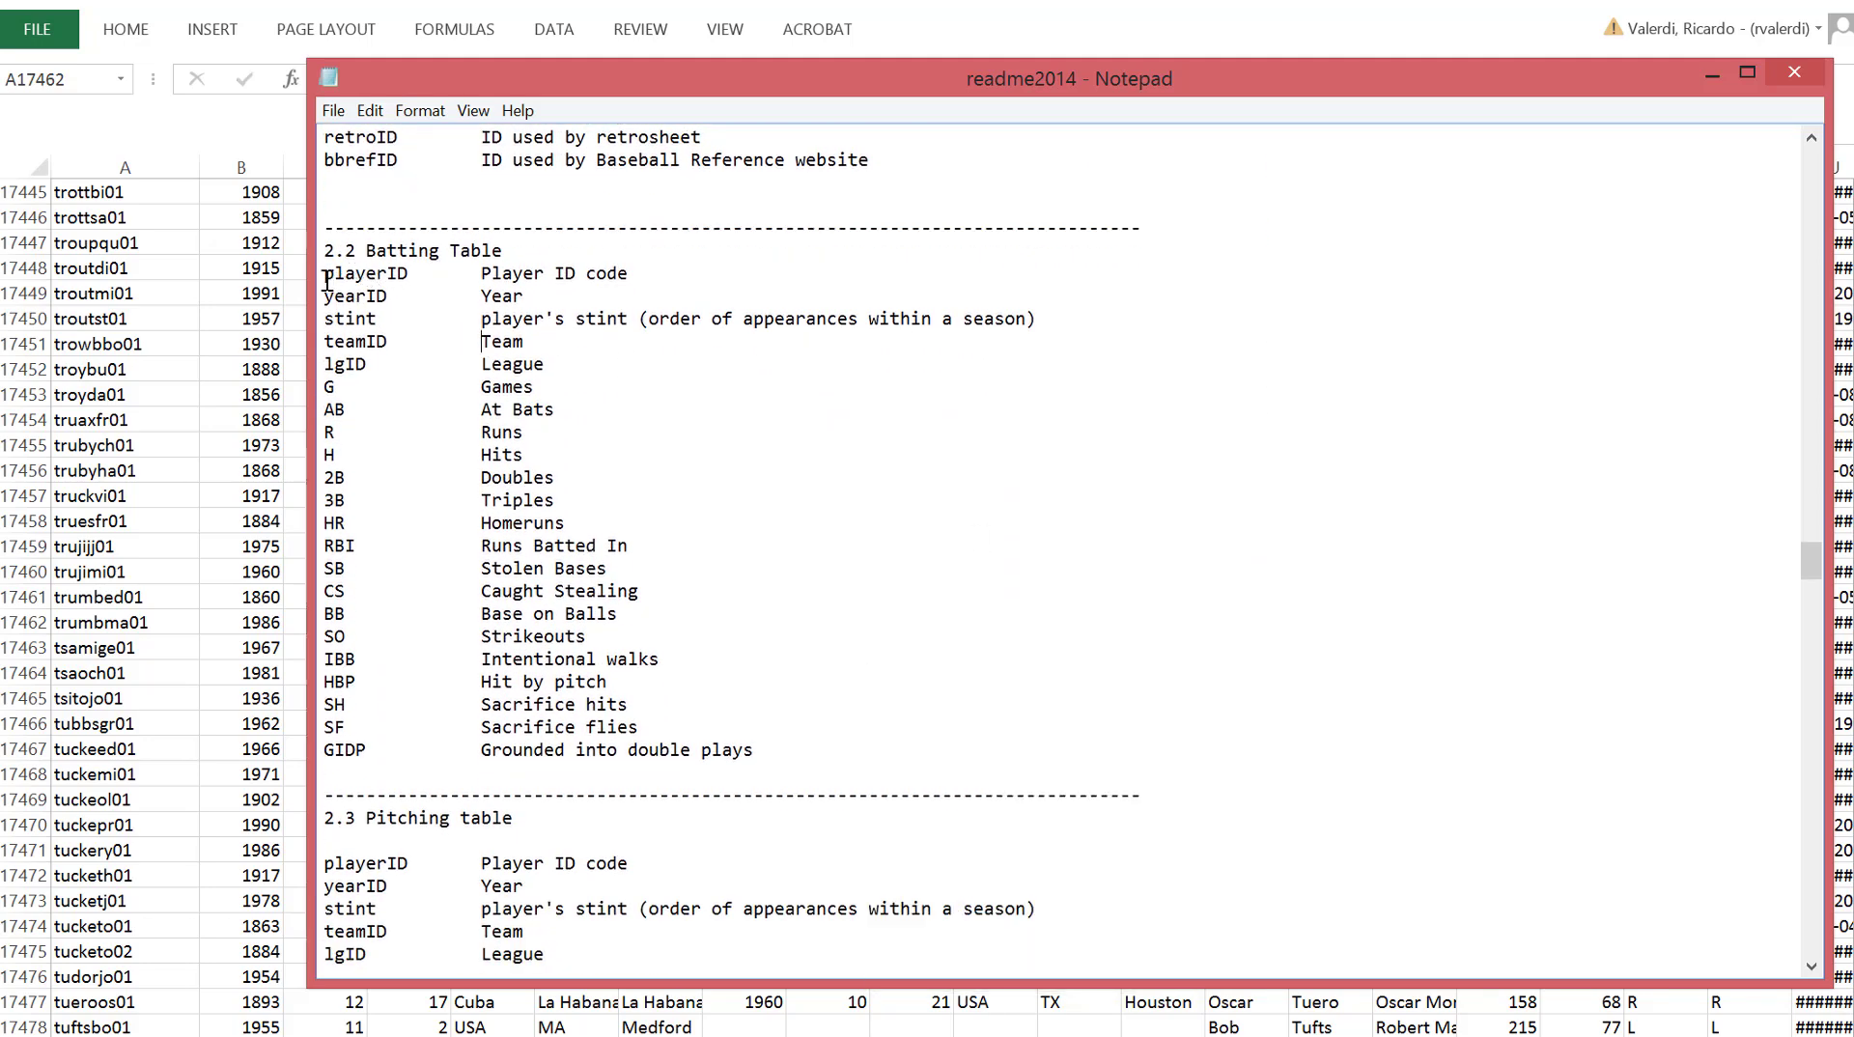
{"action": "left_click_drag", "start_coordinate": [324, 273], "coordinate": [811, 749]}
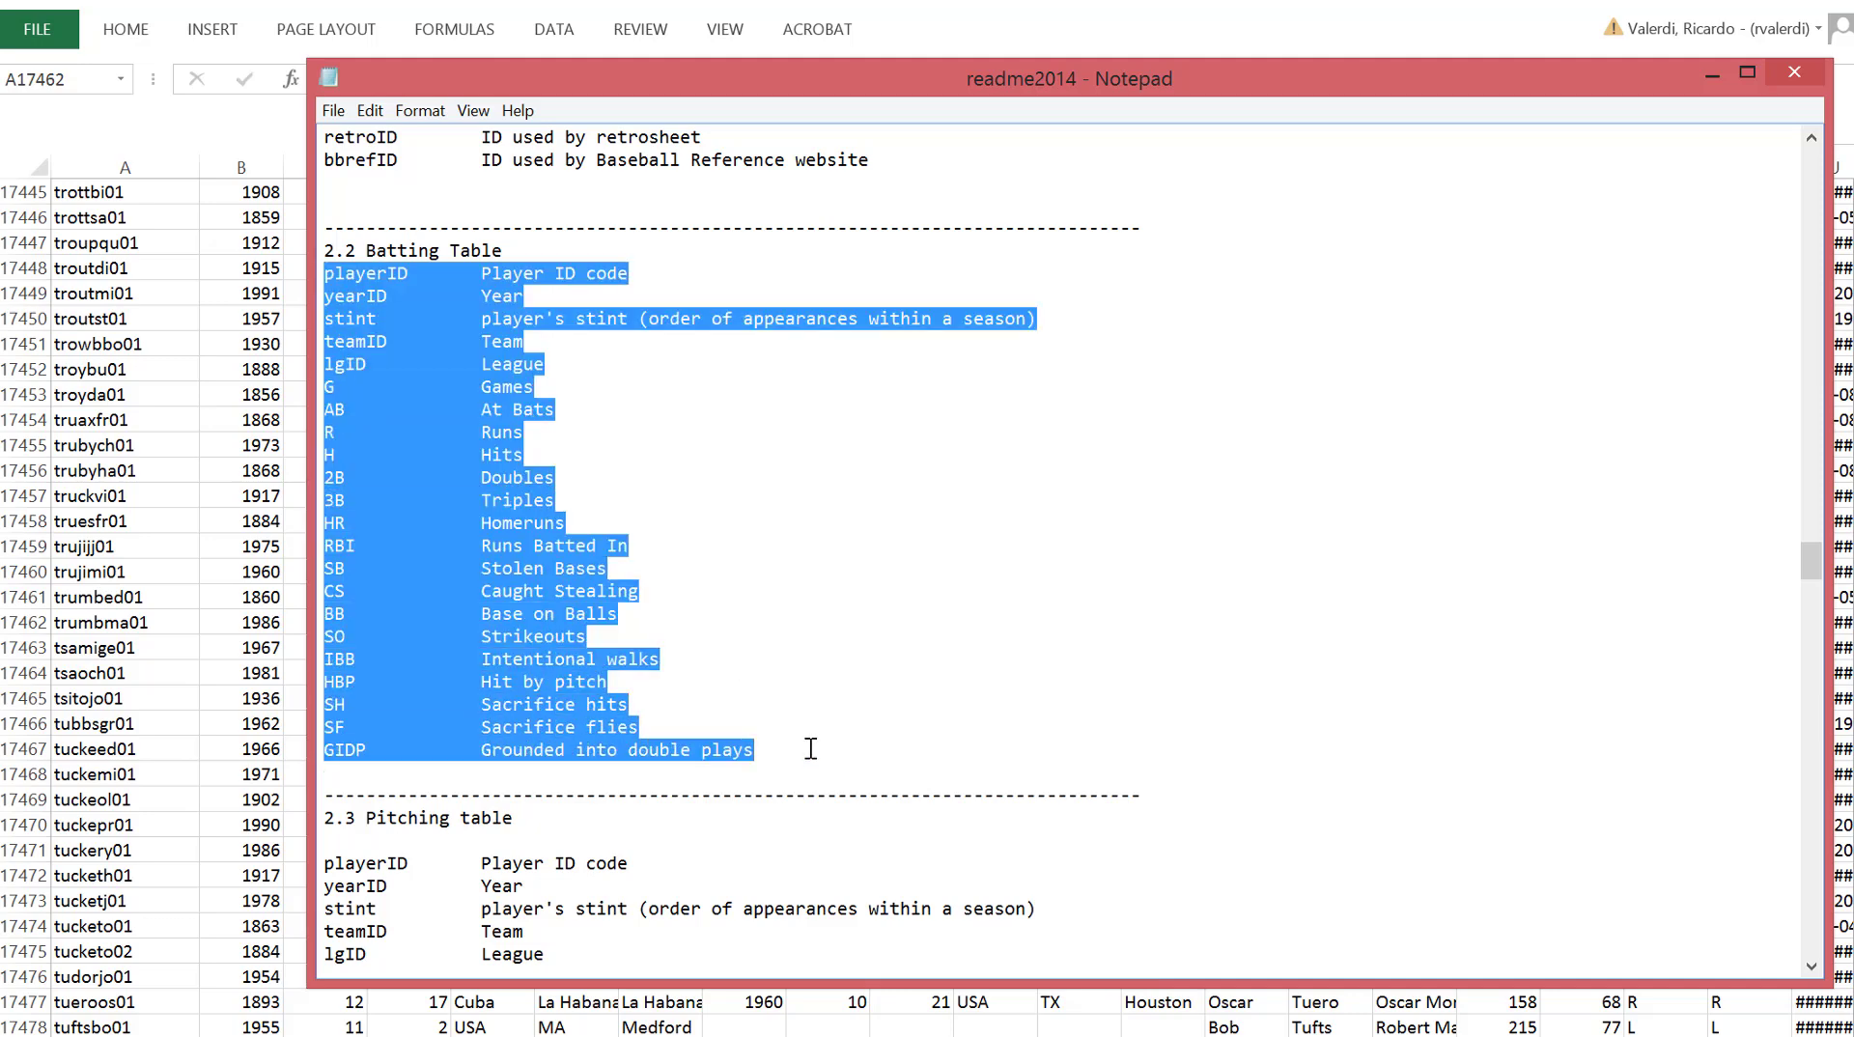
{"action": "left_click", "coordinate": [811, 749]}
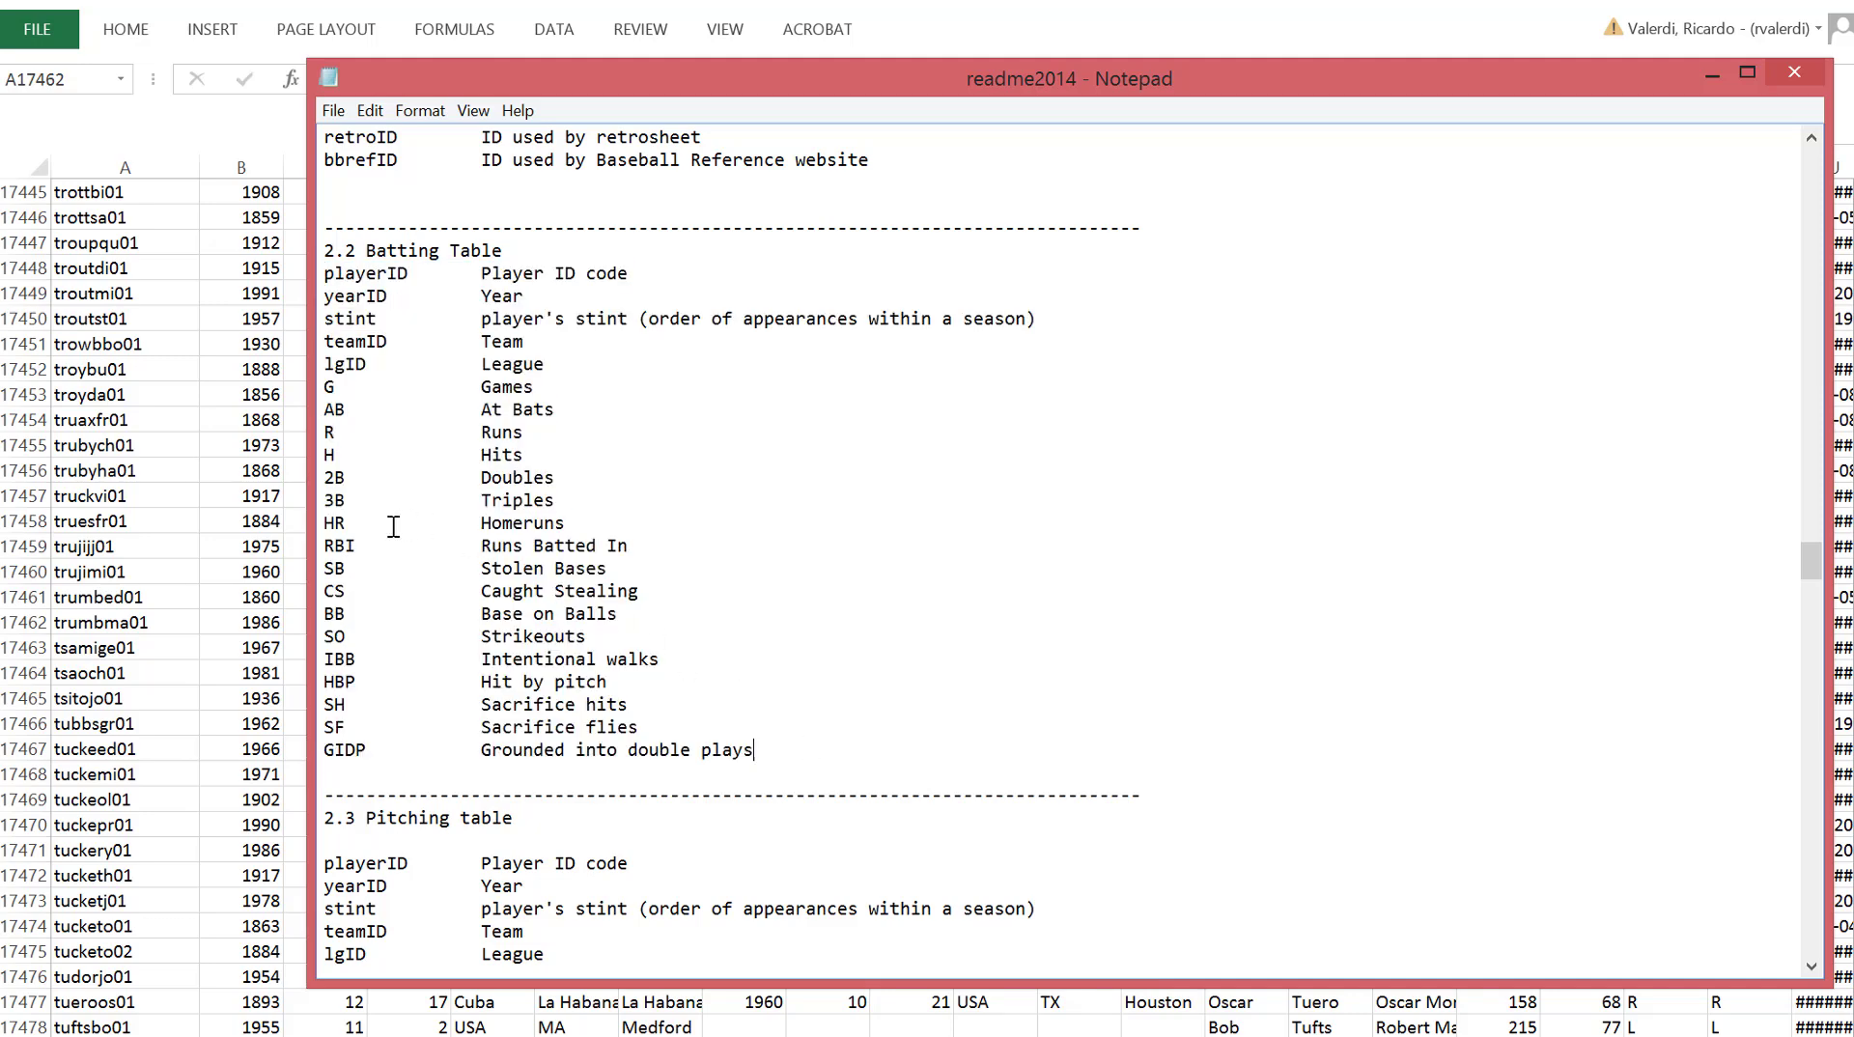
Highlight the HR, yearID and playerID definitions one after another in the readme's Batting Table section.
{"action": "left_click_drag", "start_coordinate": [324, 525], "coordinate": [589, 531]}
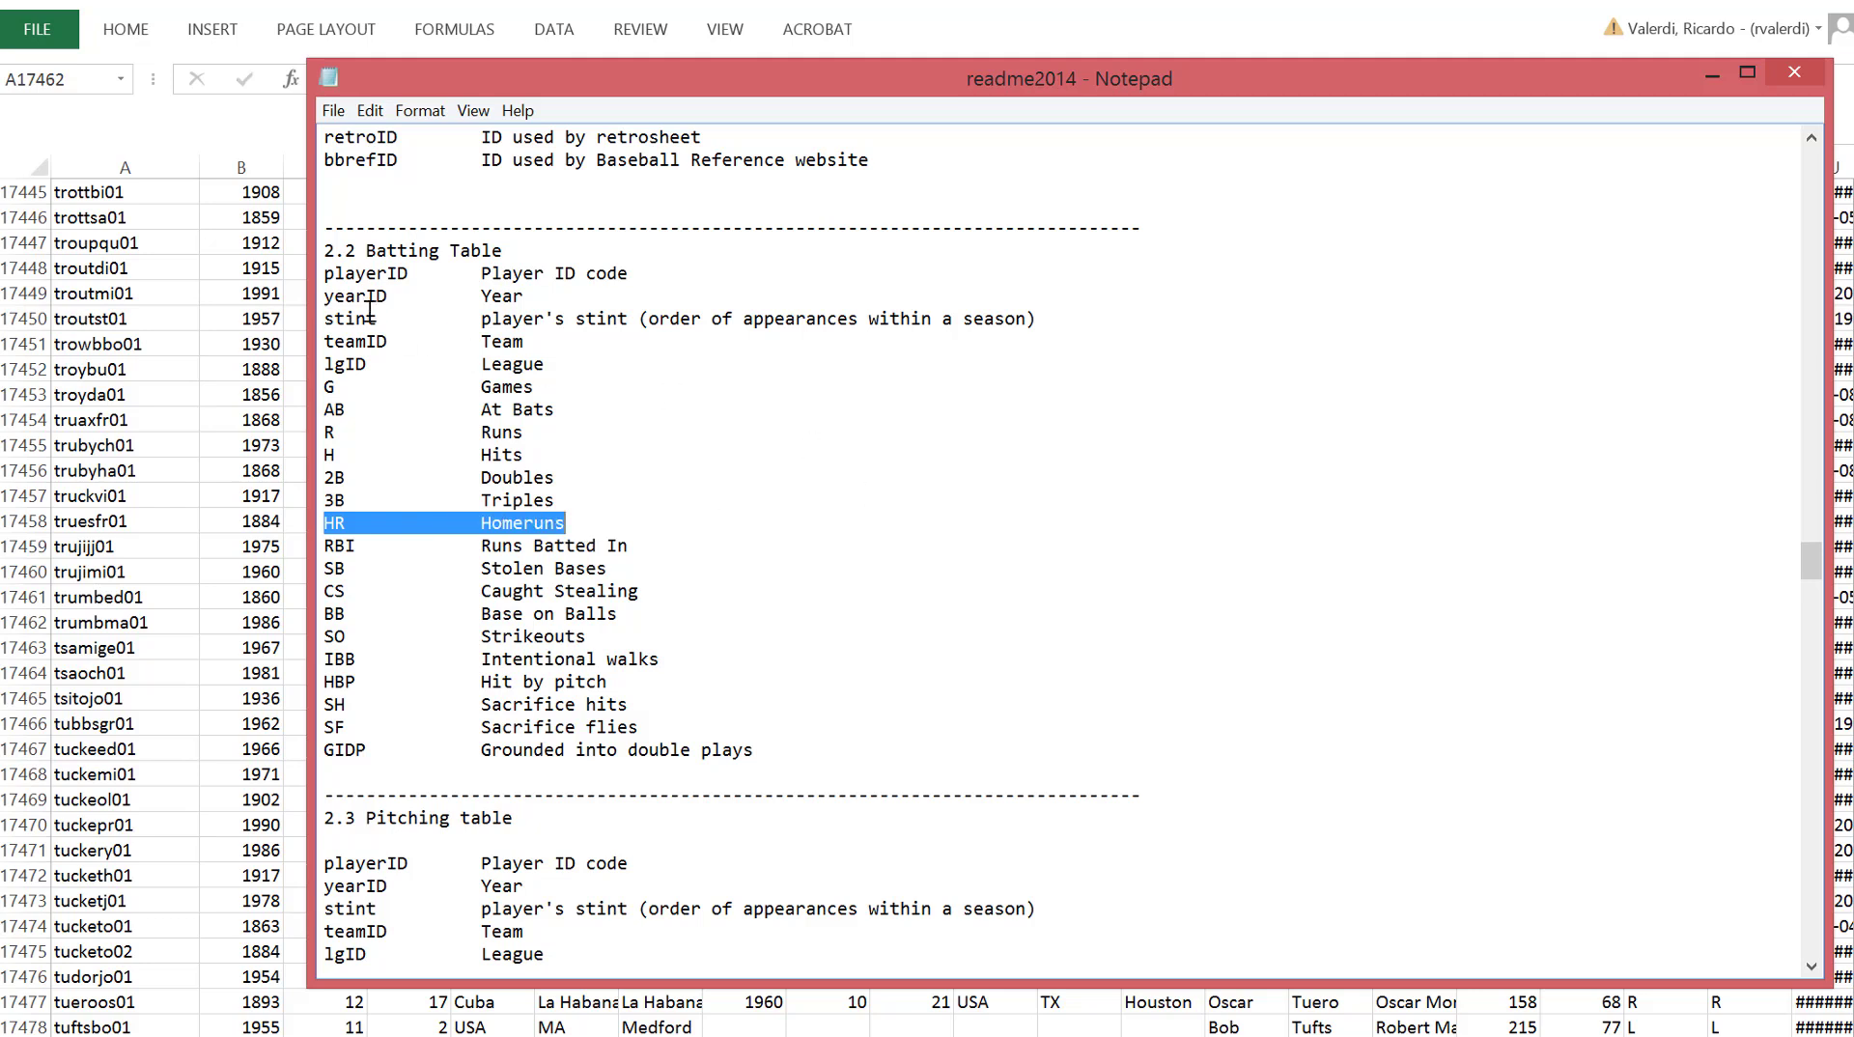
{"action": "left_click", "coordinate": [328, 296]}
{"action": "left_click_drag", "start_coordinate": [324, 297], "coordinate": [570, 297]}
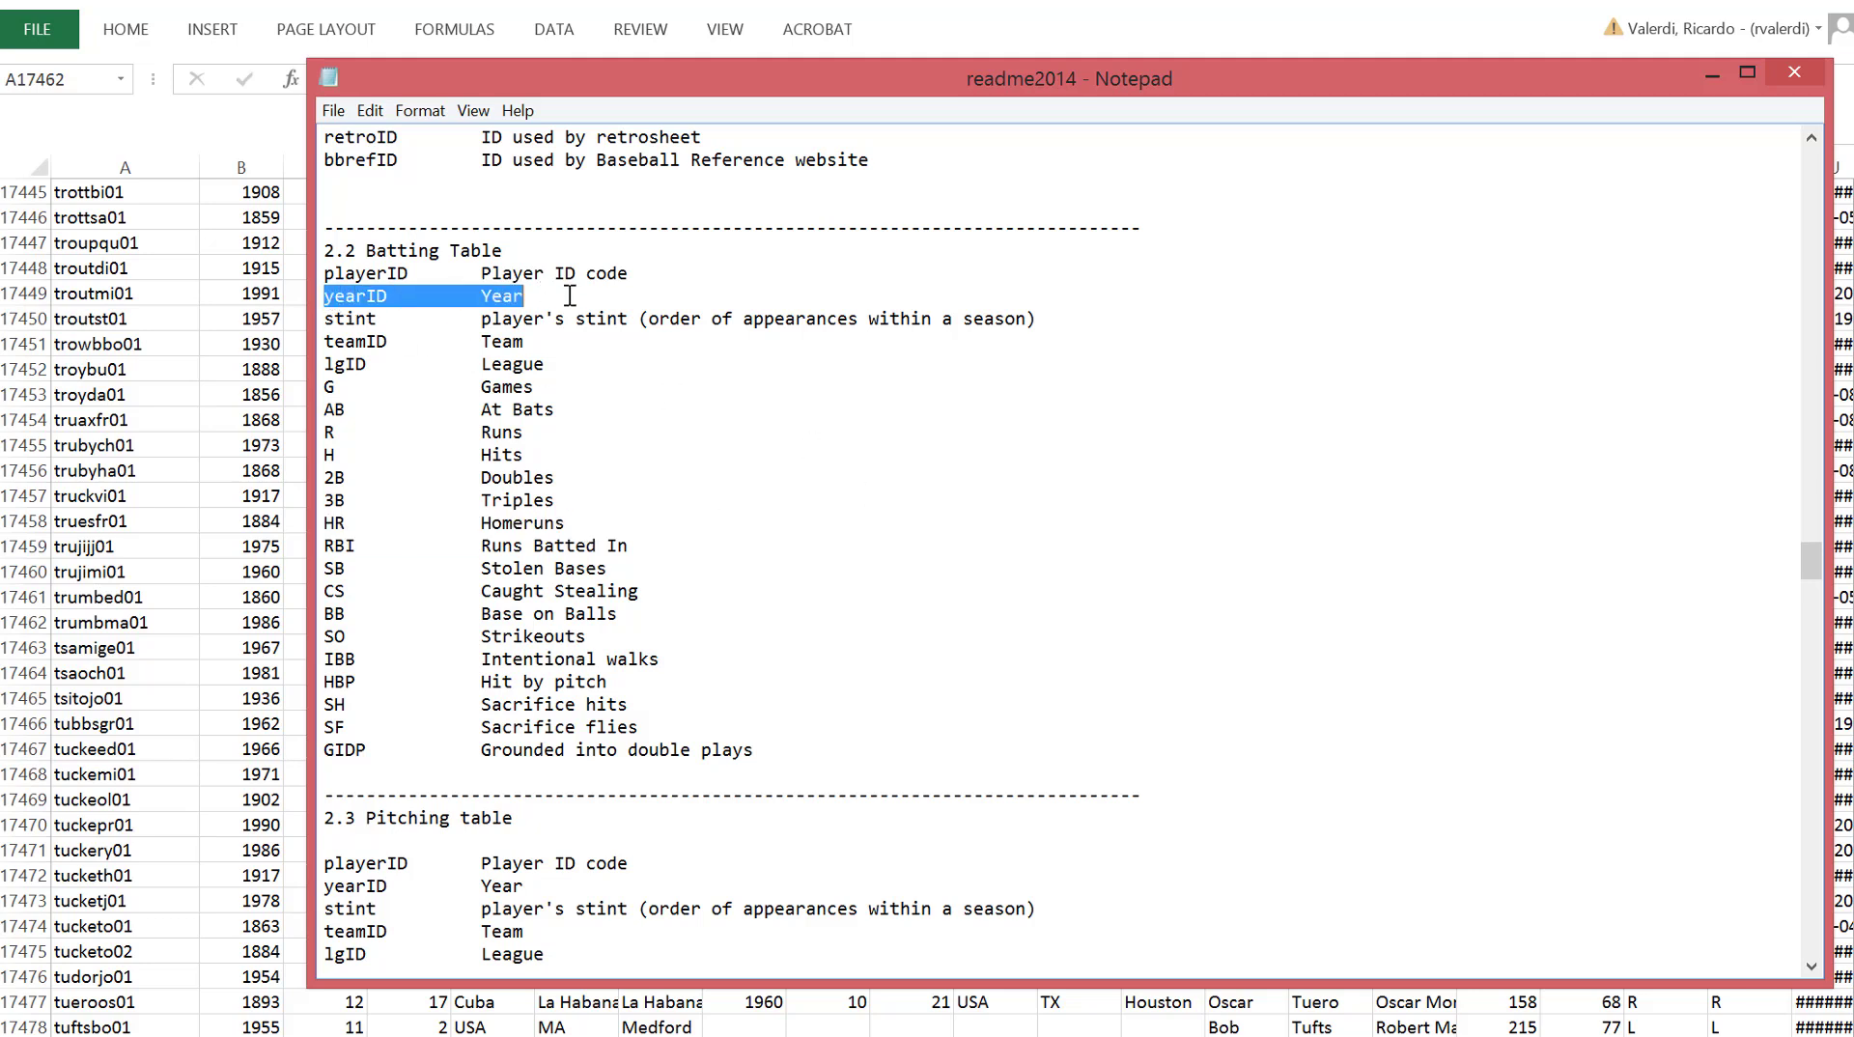
{"action": "left_click", "coordinate": [330, 276]}
{"action": "left_click", "coordinate": [595, 253]}
{"action": "left_click_drag", "start_coordinate": [595, 253], "coordinate": [641, 271]}
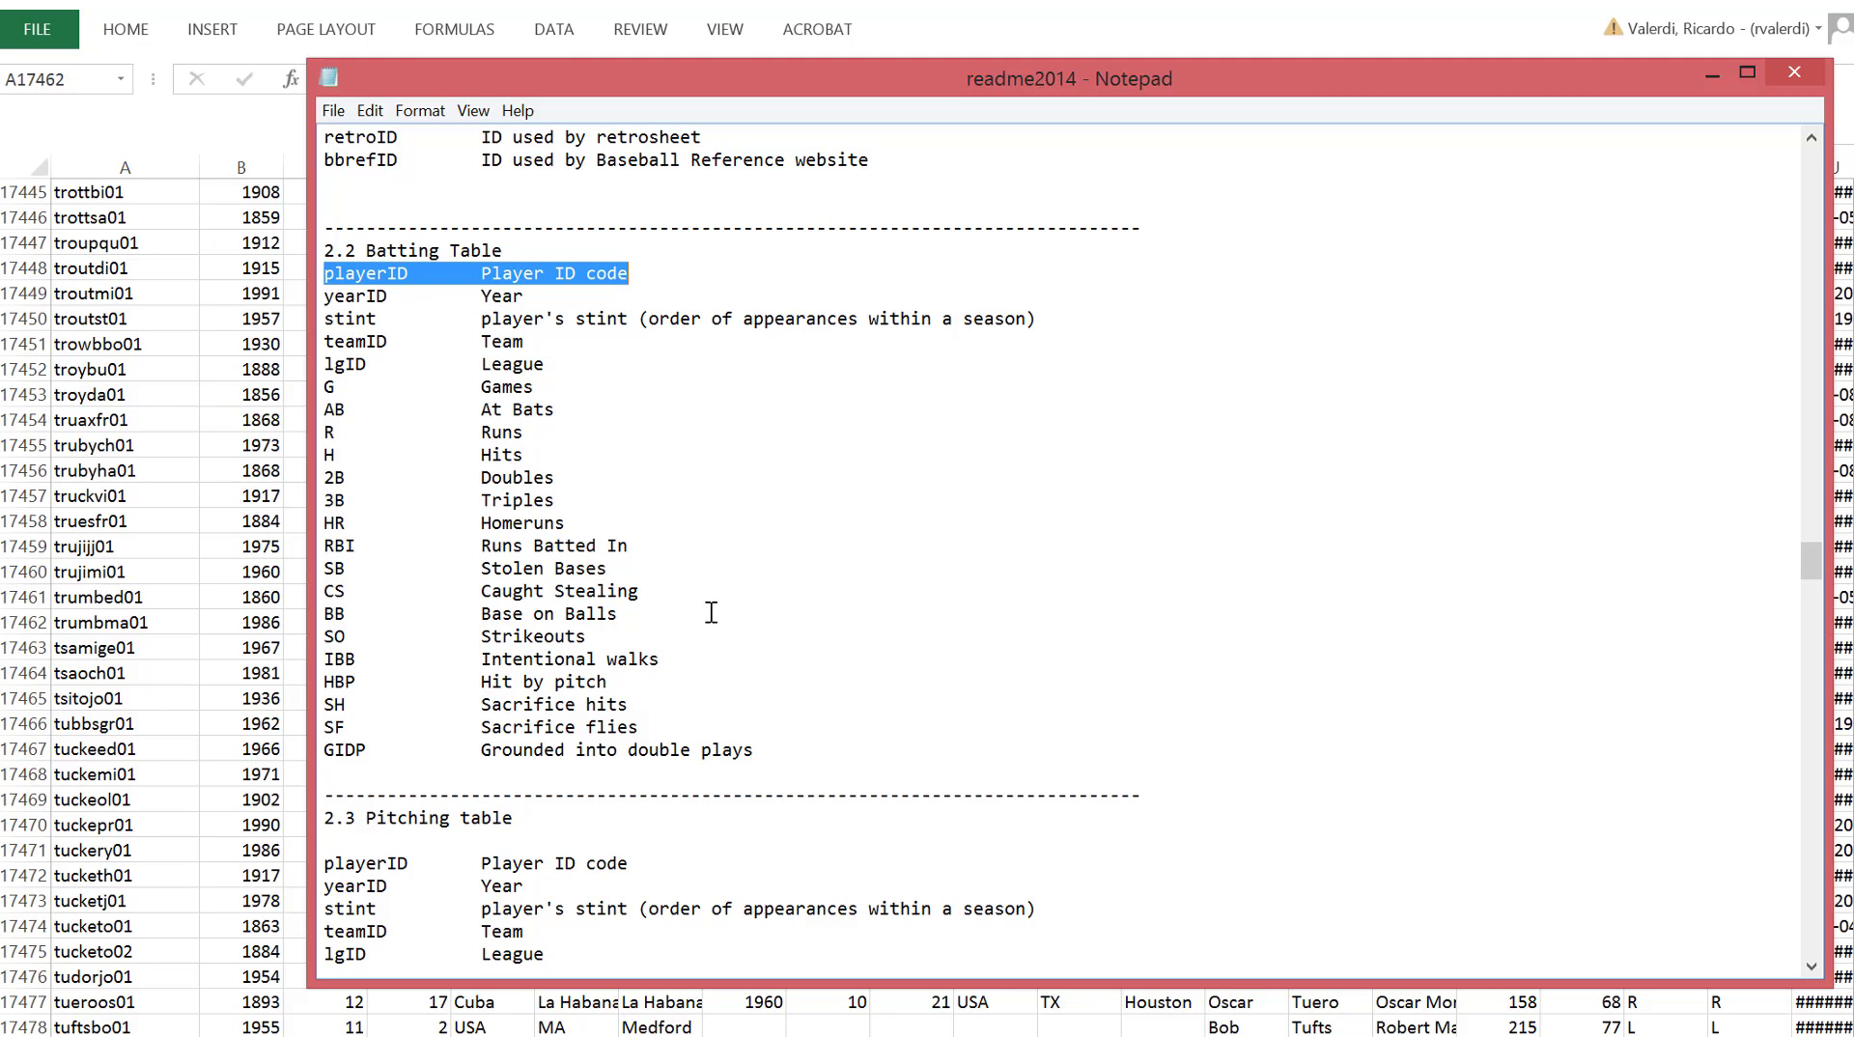
Highlight the GIDP and IBB definitions in the Batting Table section, and clear the highlight.
{"action": "left_click_drag", "start_coordinate": [329, 749], "coordinate": [807, 743]}
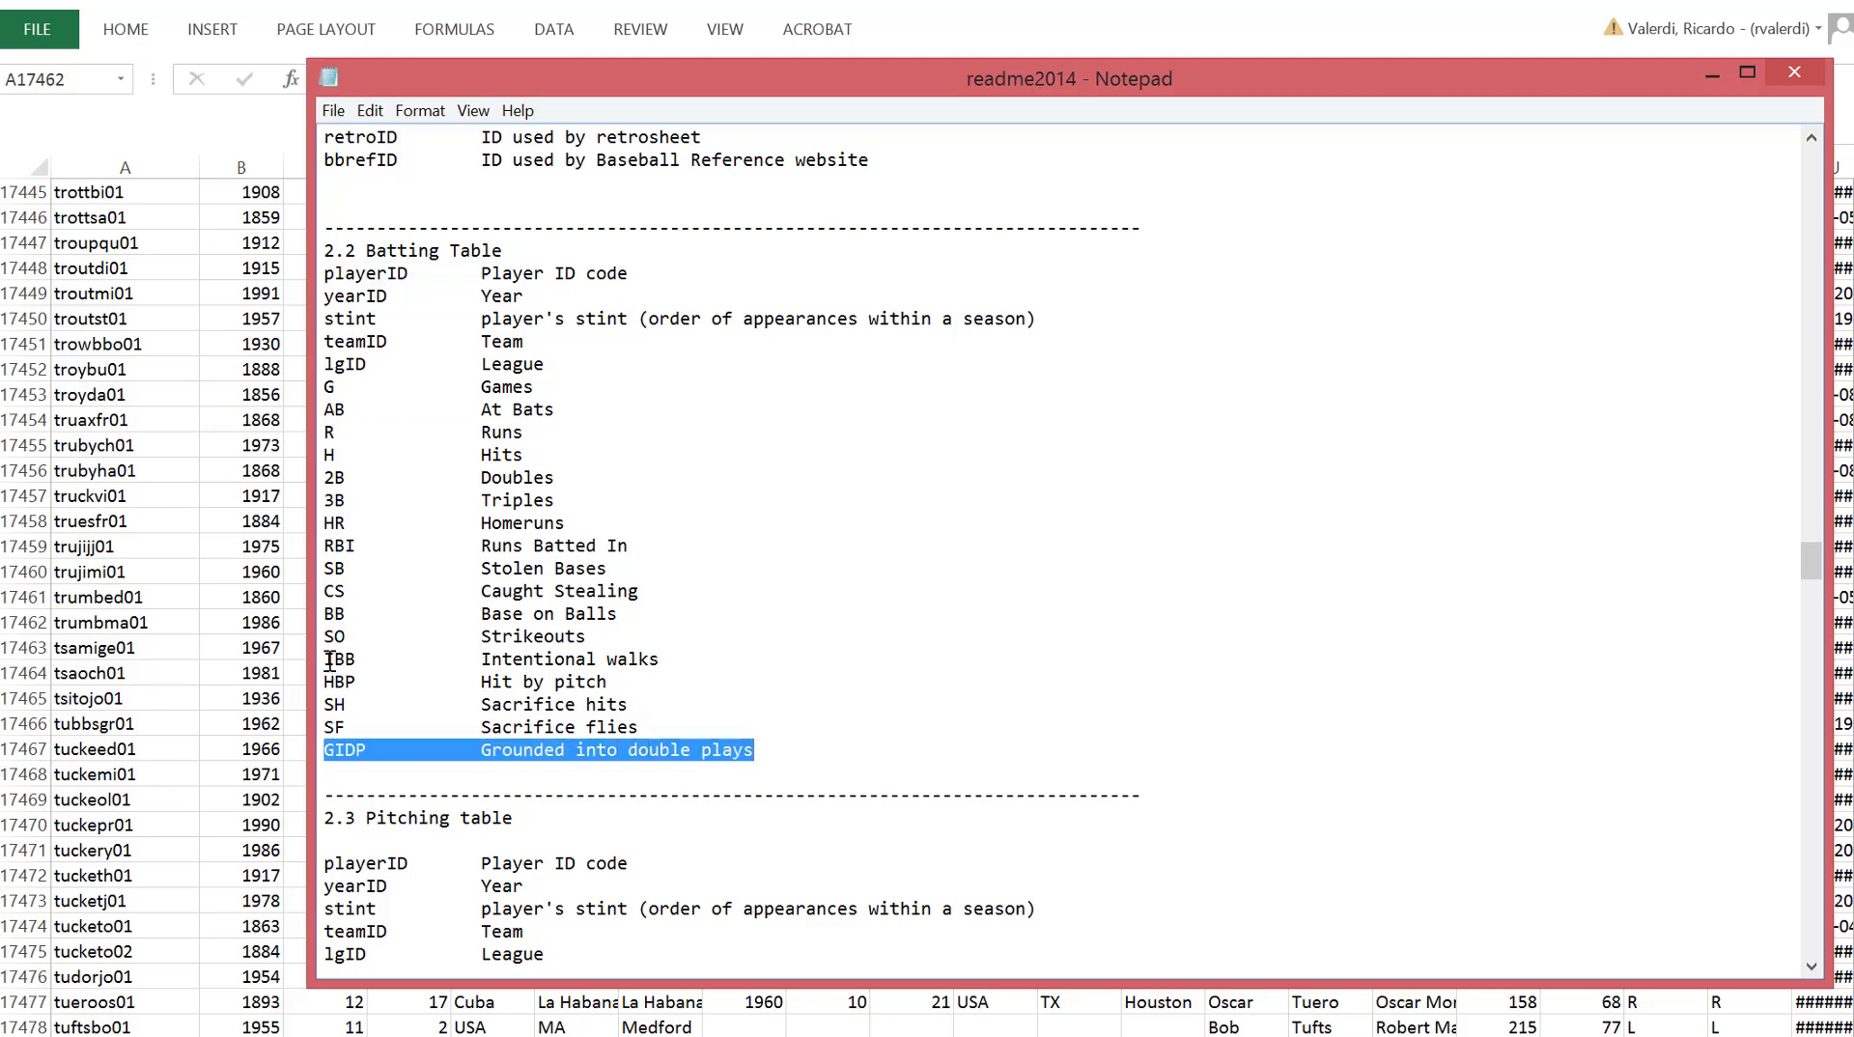
{"action": "left_click_drag", "start_coordinate": [325, 660], "coordinate": [681, 664]}
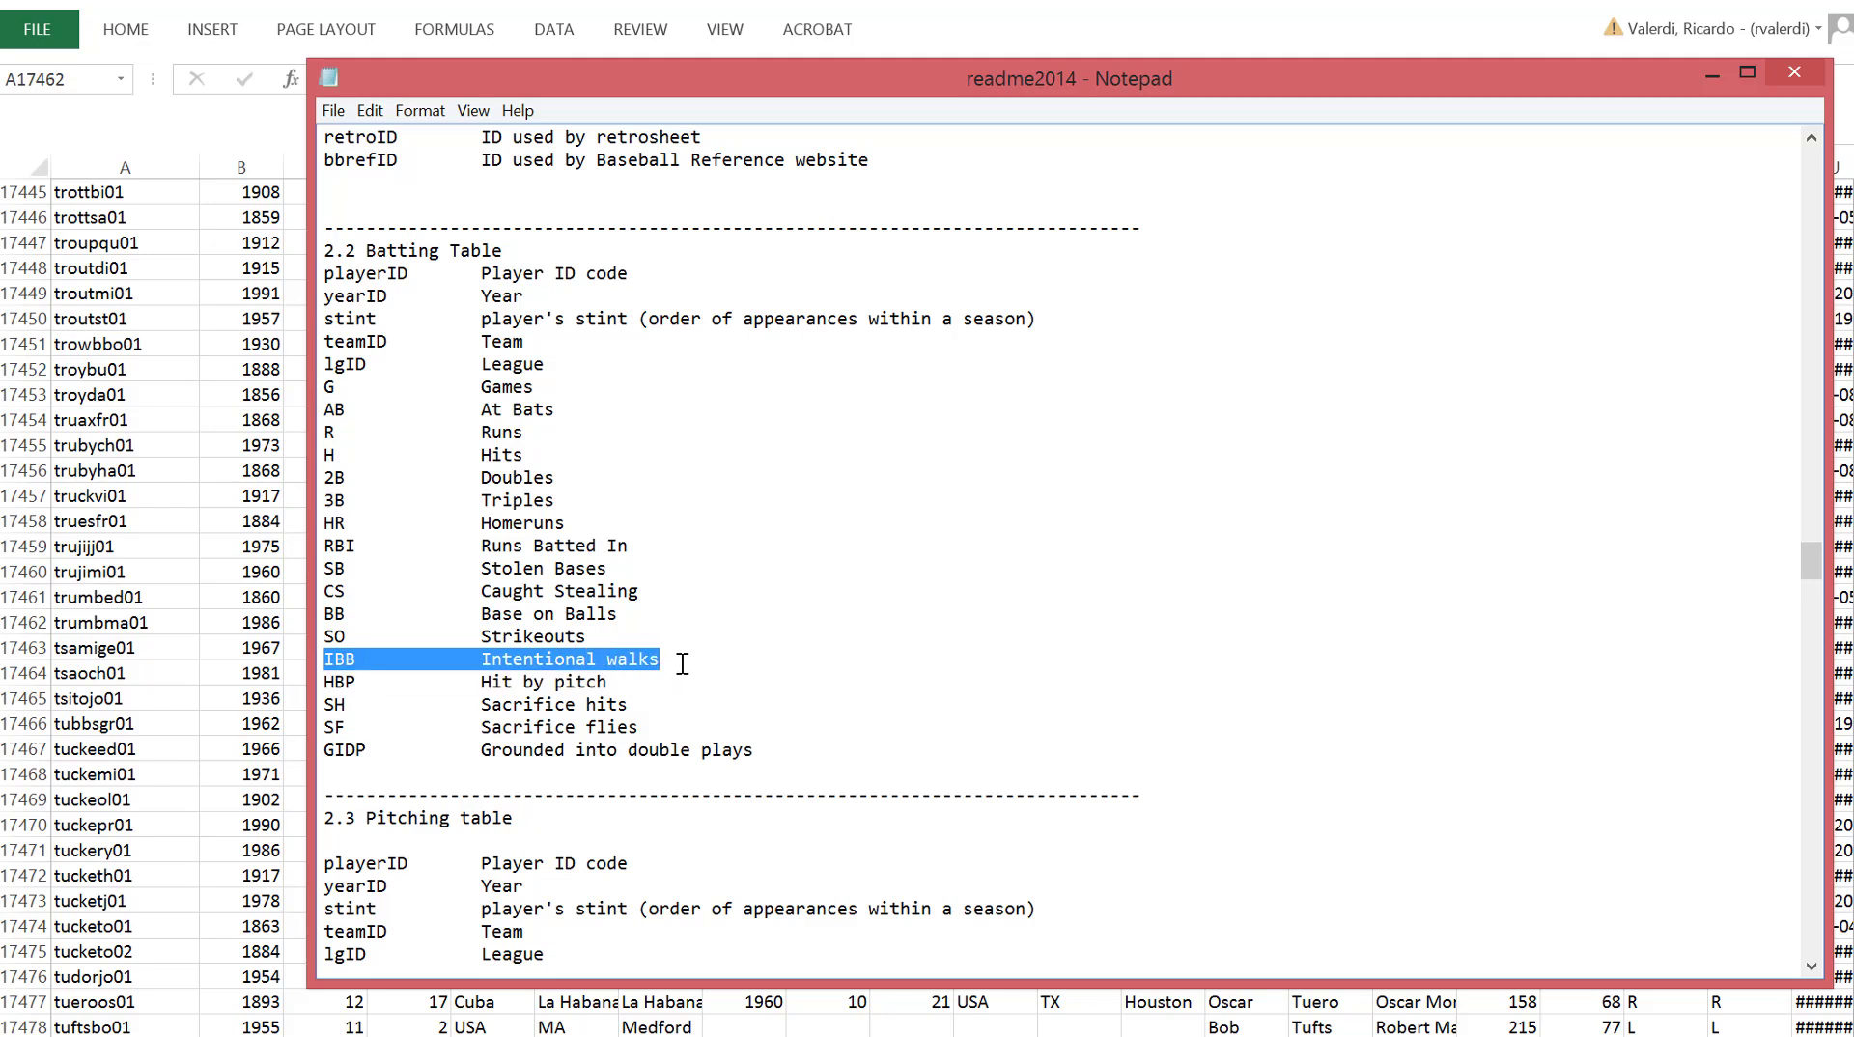
{"action": "left_click", "coordinate": [860, 669]}
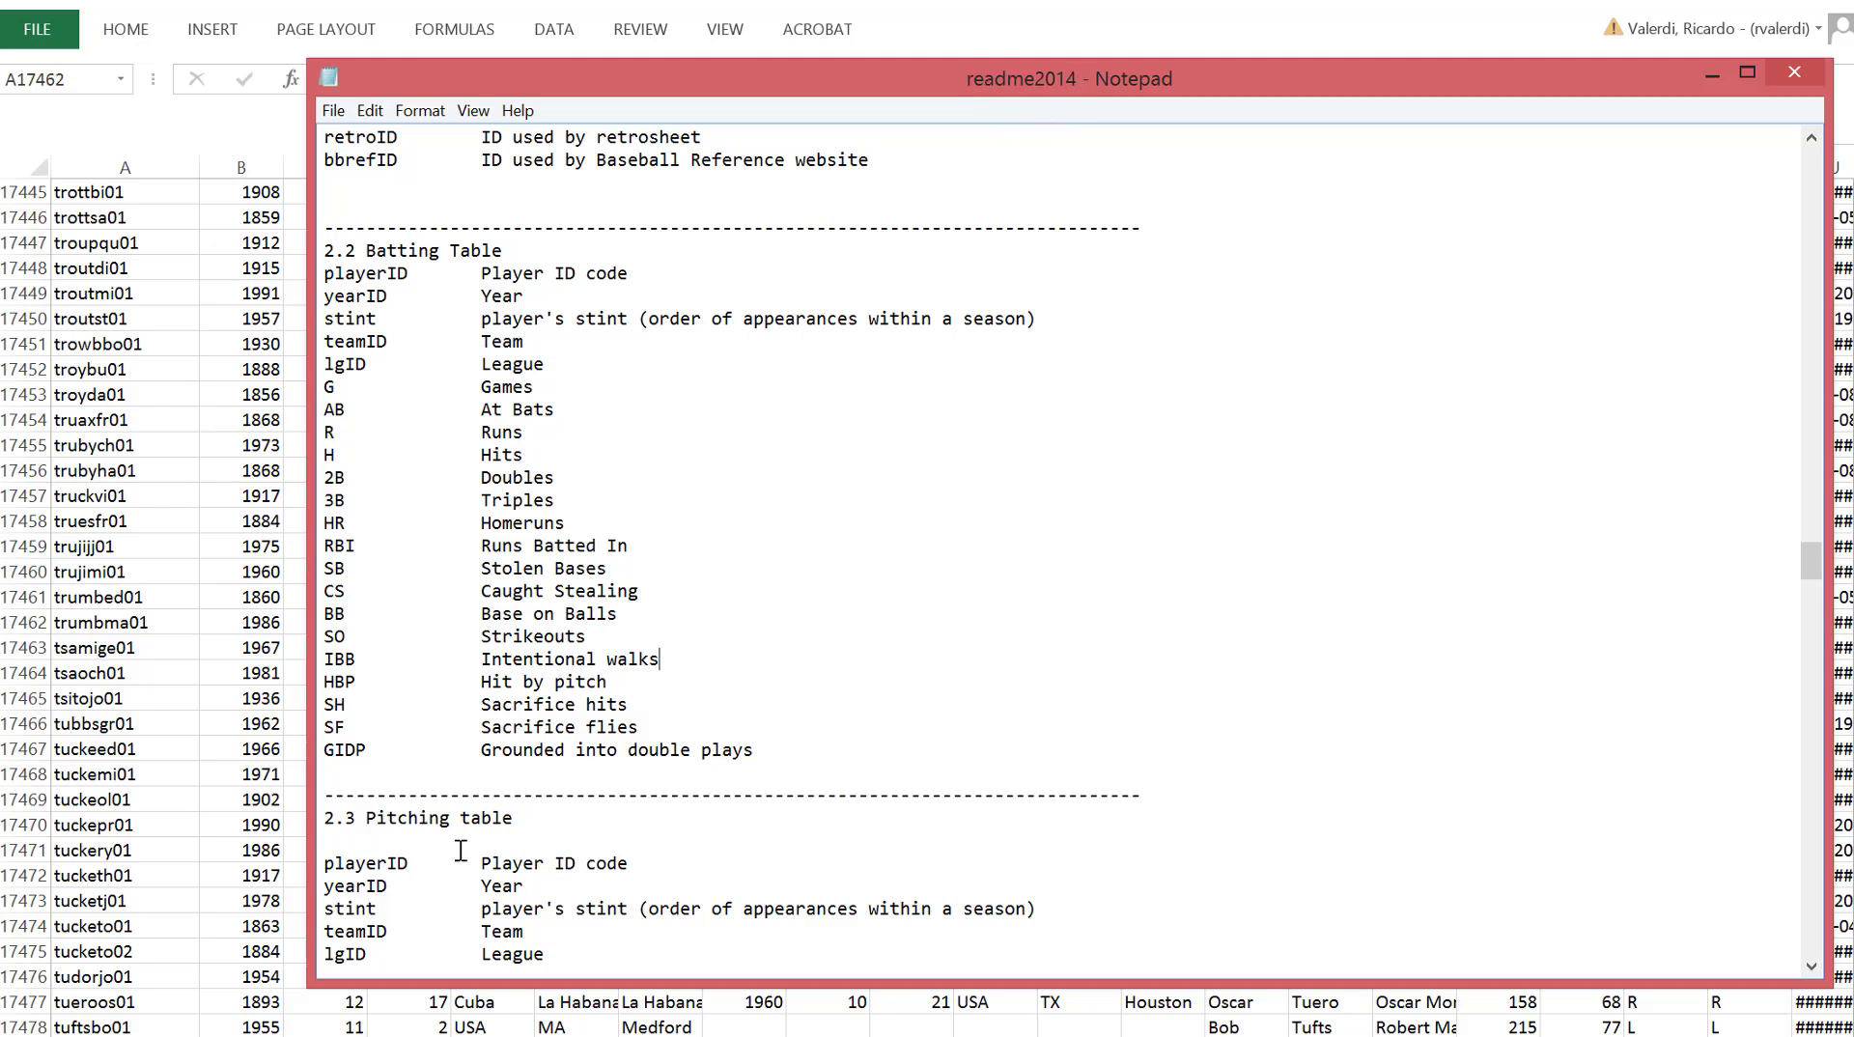
Switch to the core folder in File Explorer, open the Batting CSV file in Excel, and close the Find and Replace dialog.
{"action": "left_click", "coordinate": [586, 1031]}
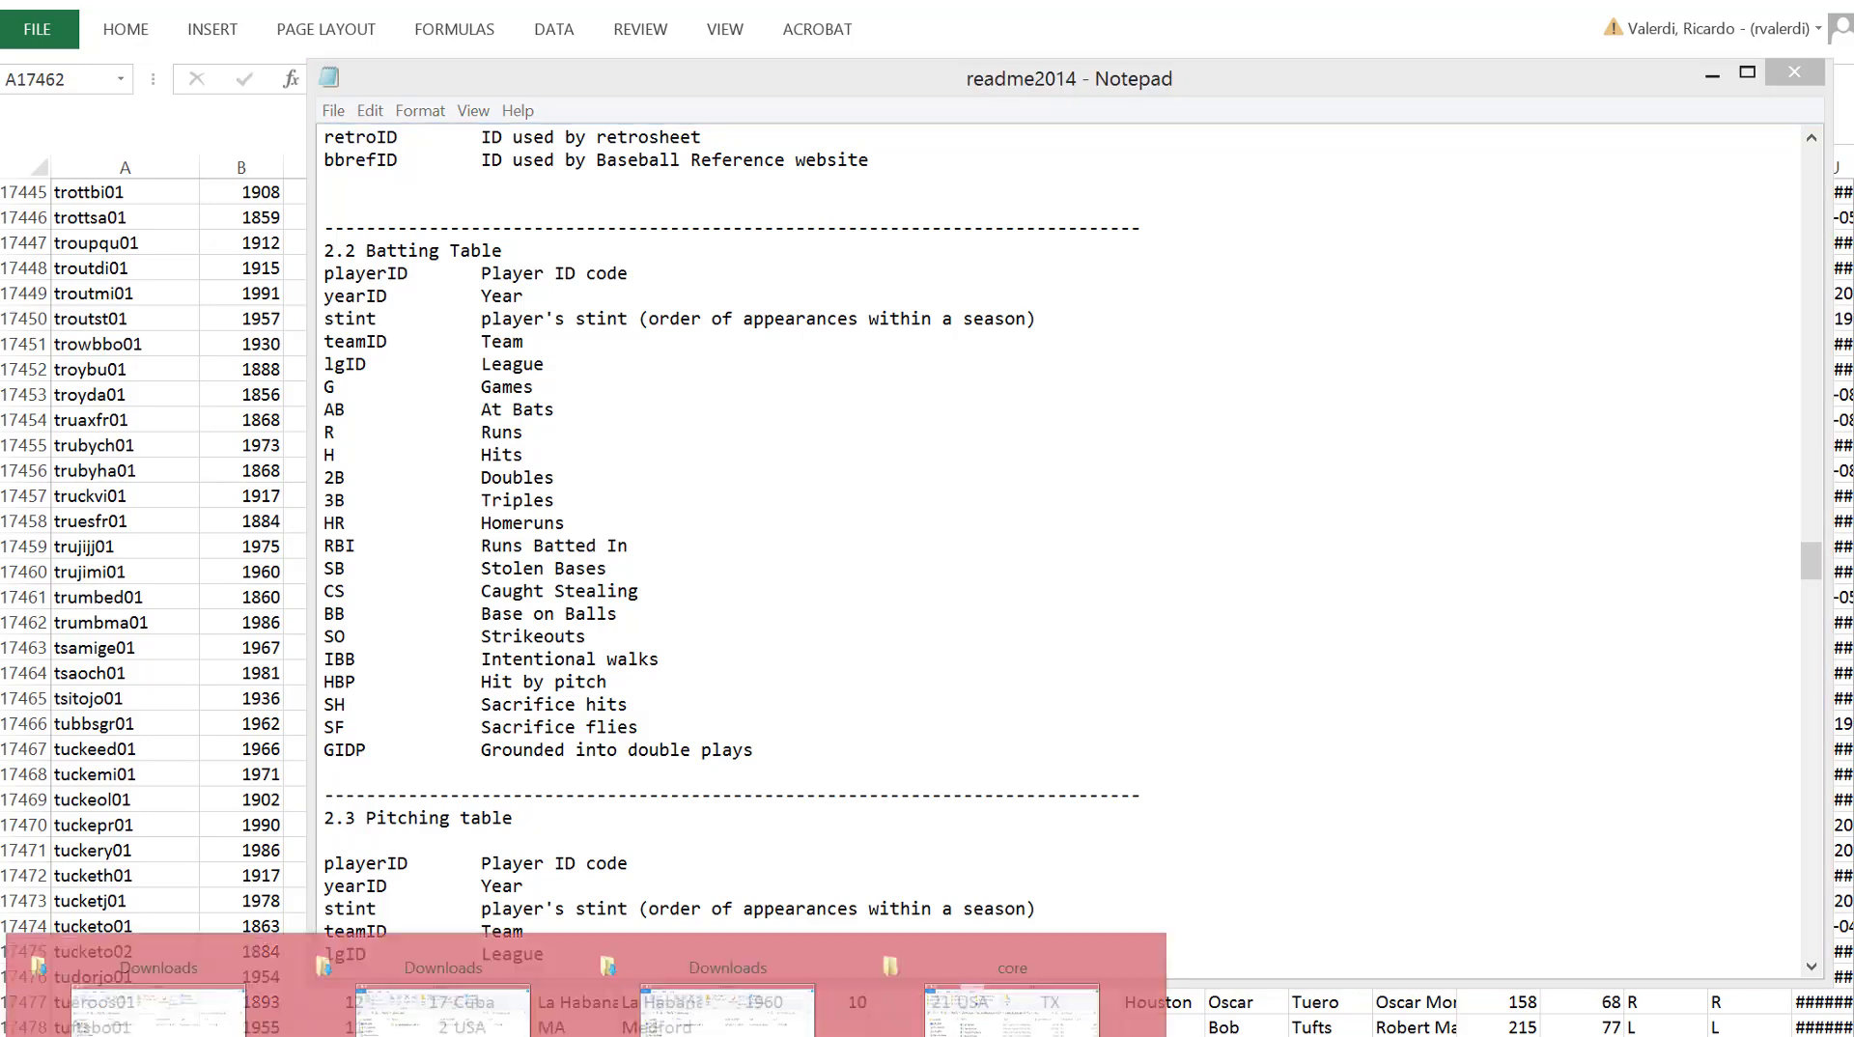
{"action": "left_click", "coordinate": [975, 989]}
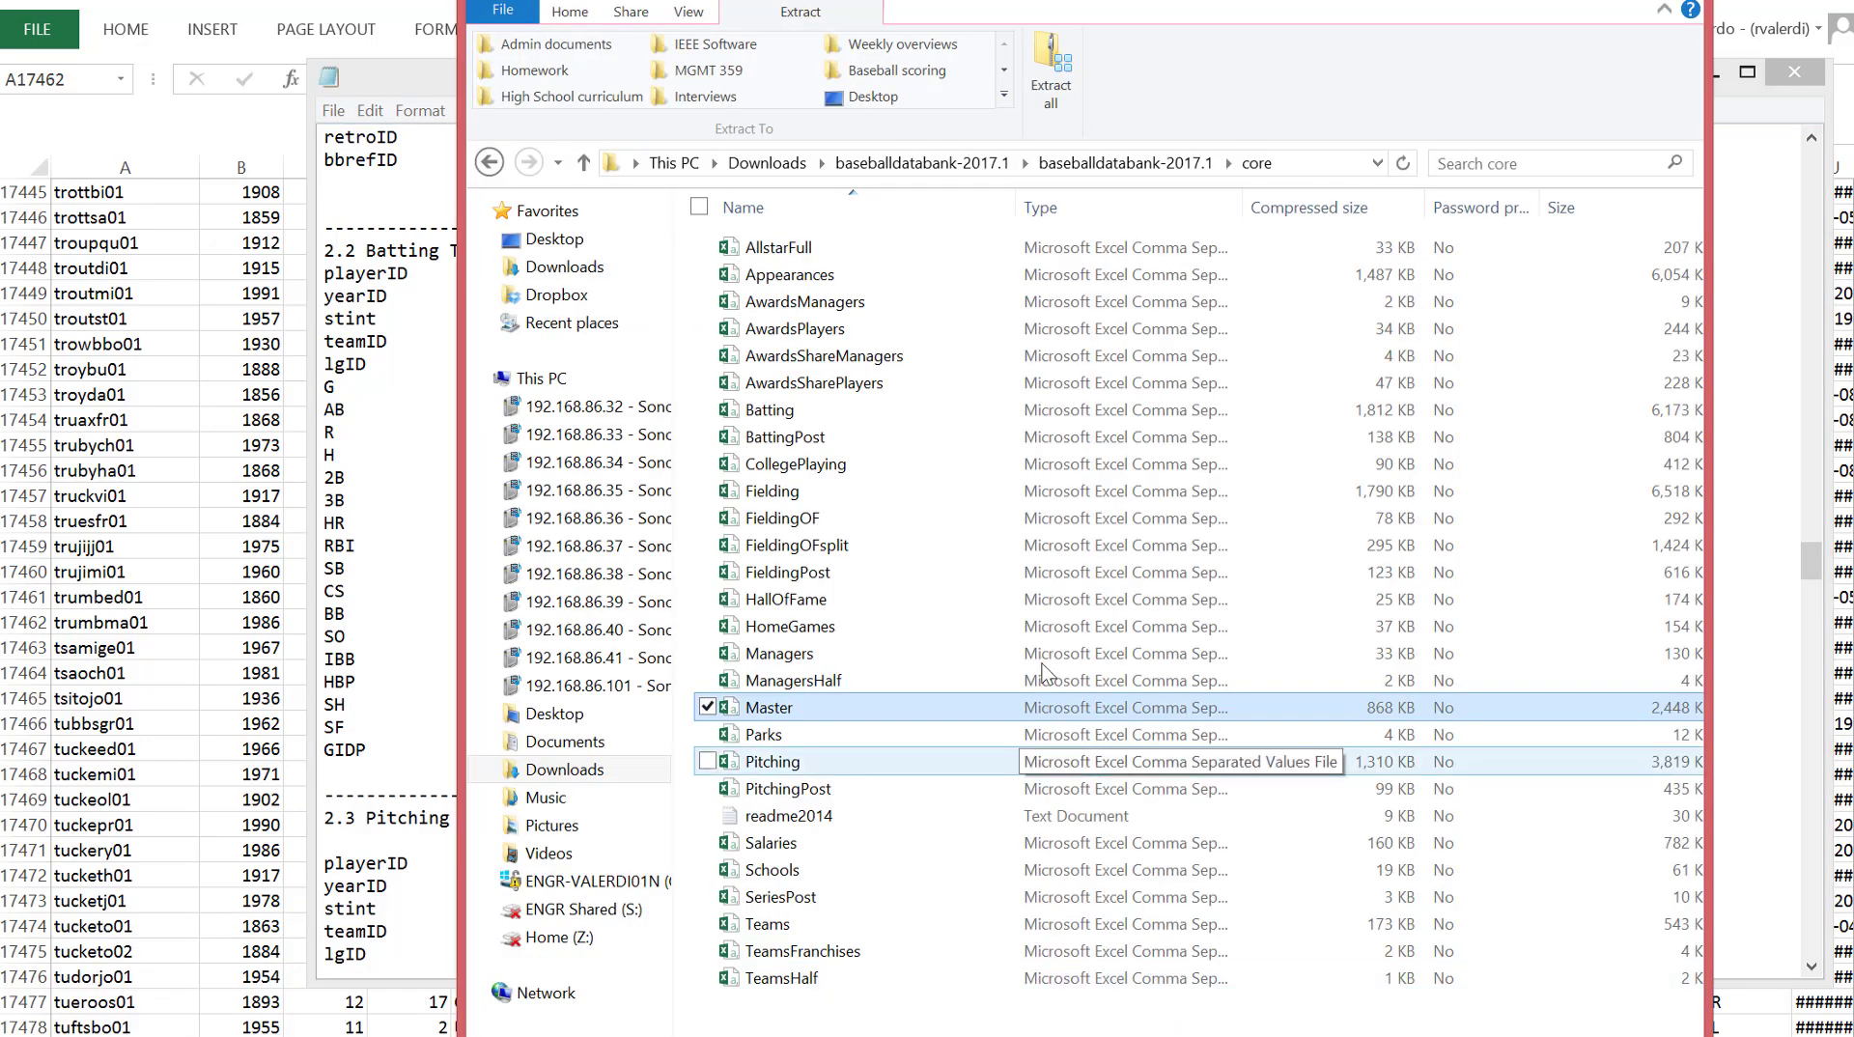
{"action": "left_click", "coordinate": [823, 490]}
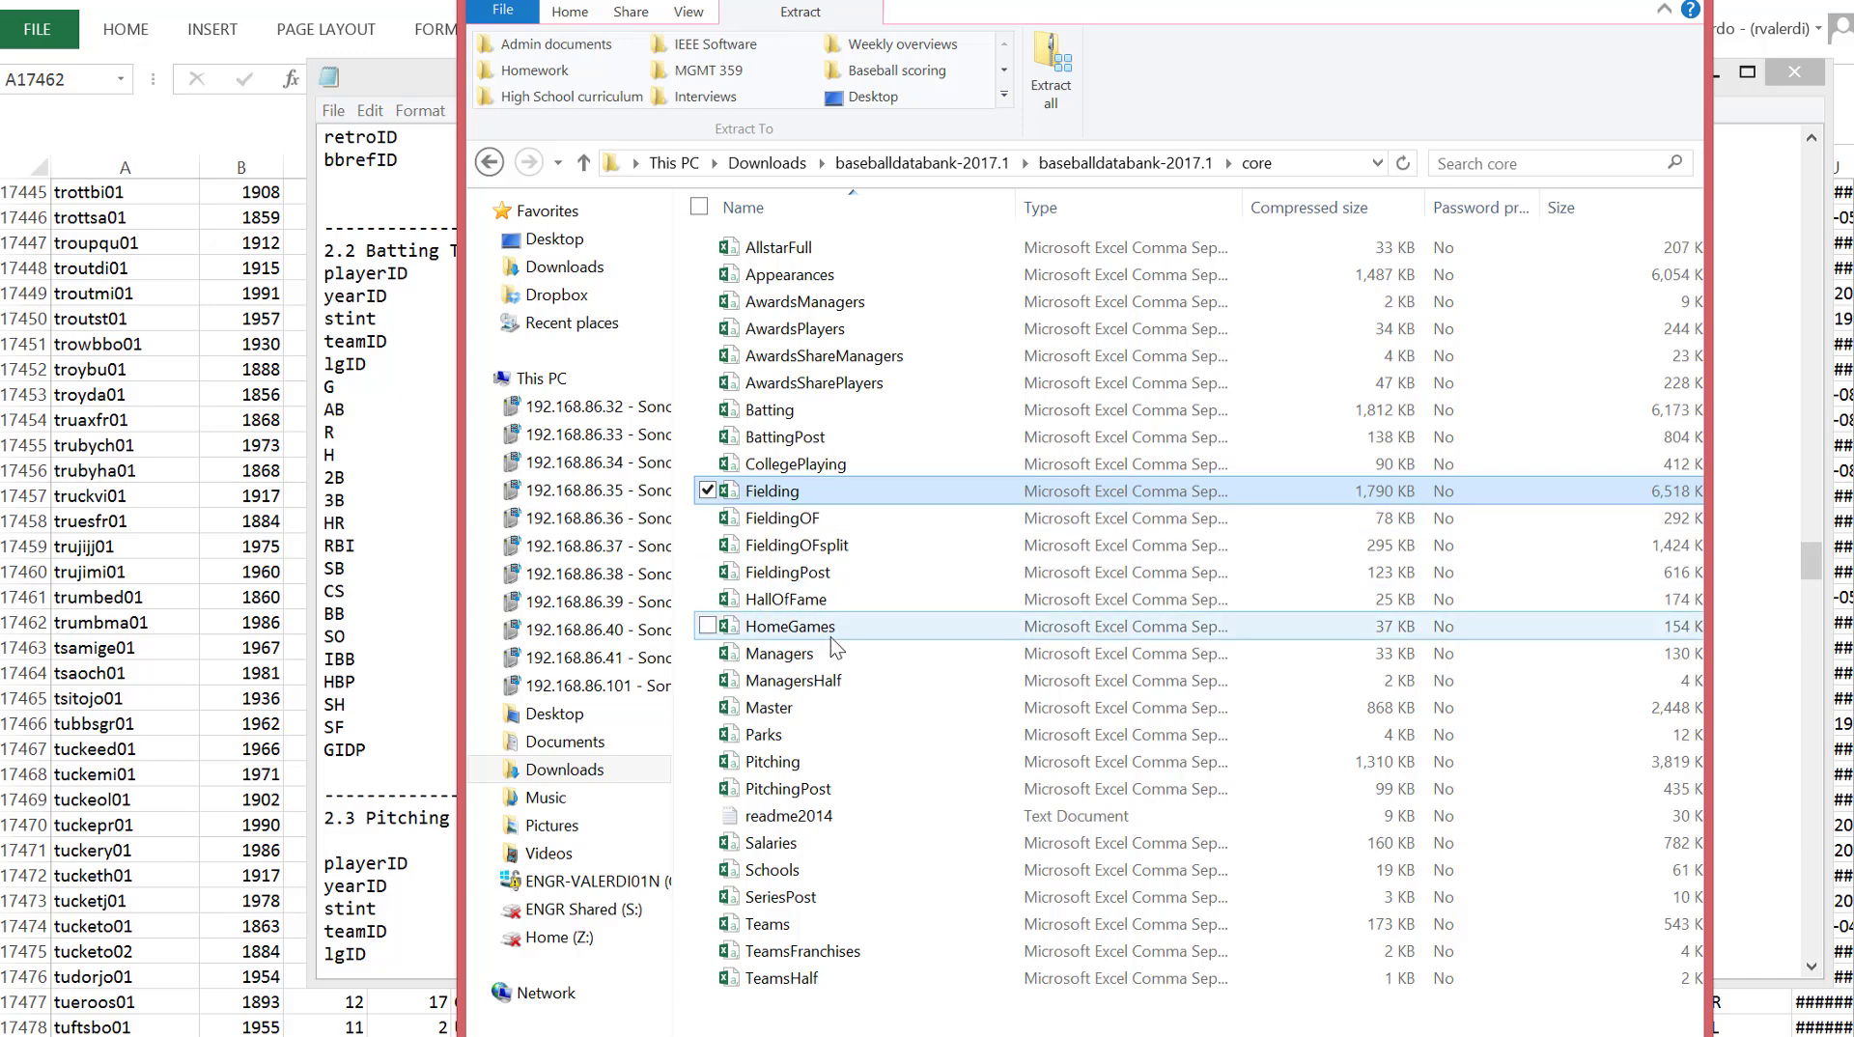
{"action": "left_click", "coordinate": [803, 415]}
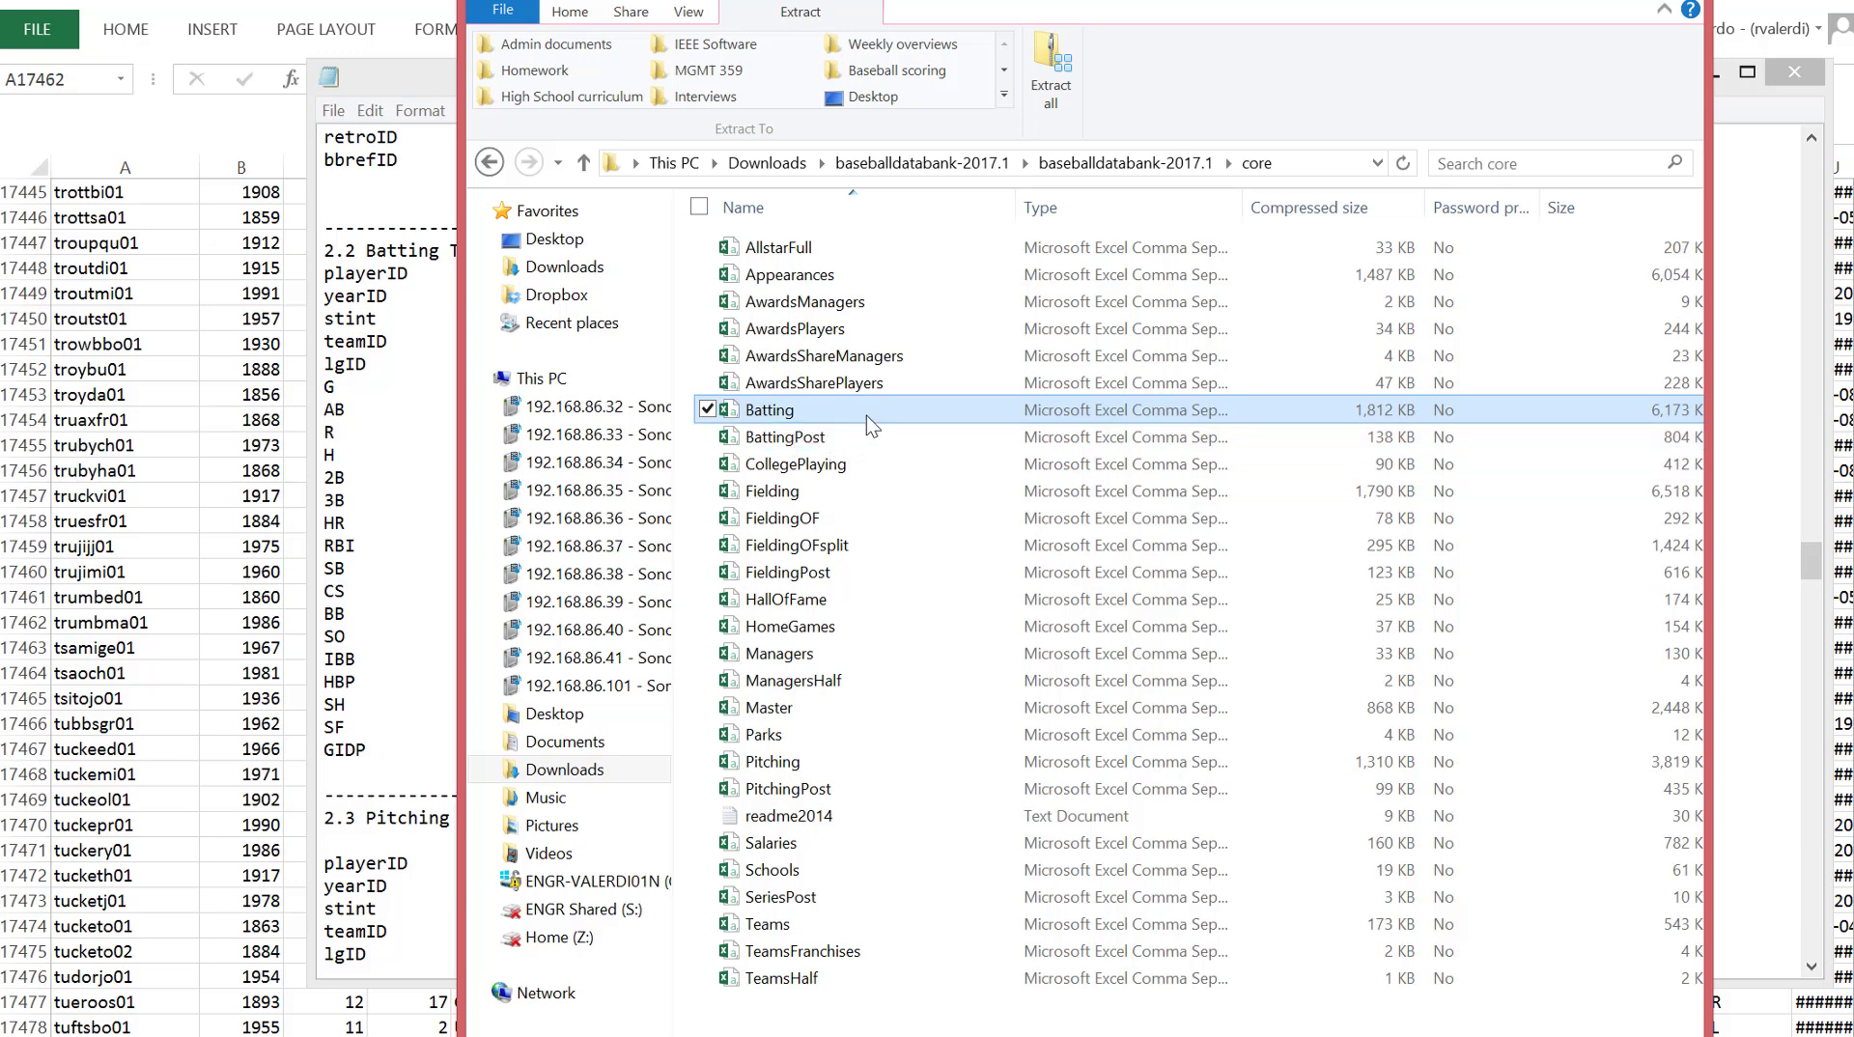
{"action": "key", "text": "alt+Tab"}
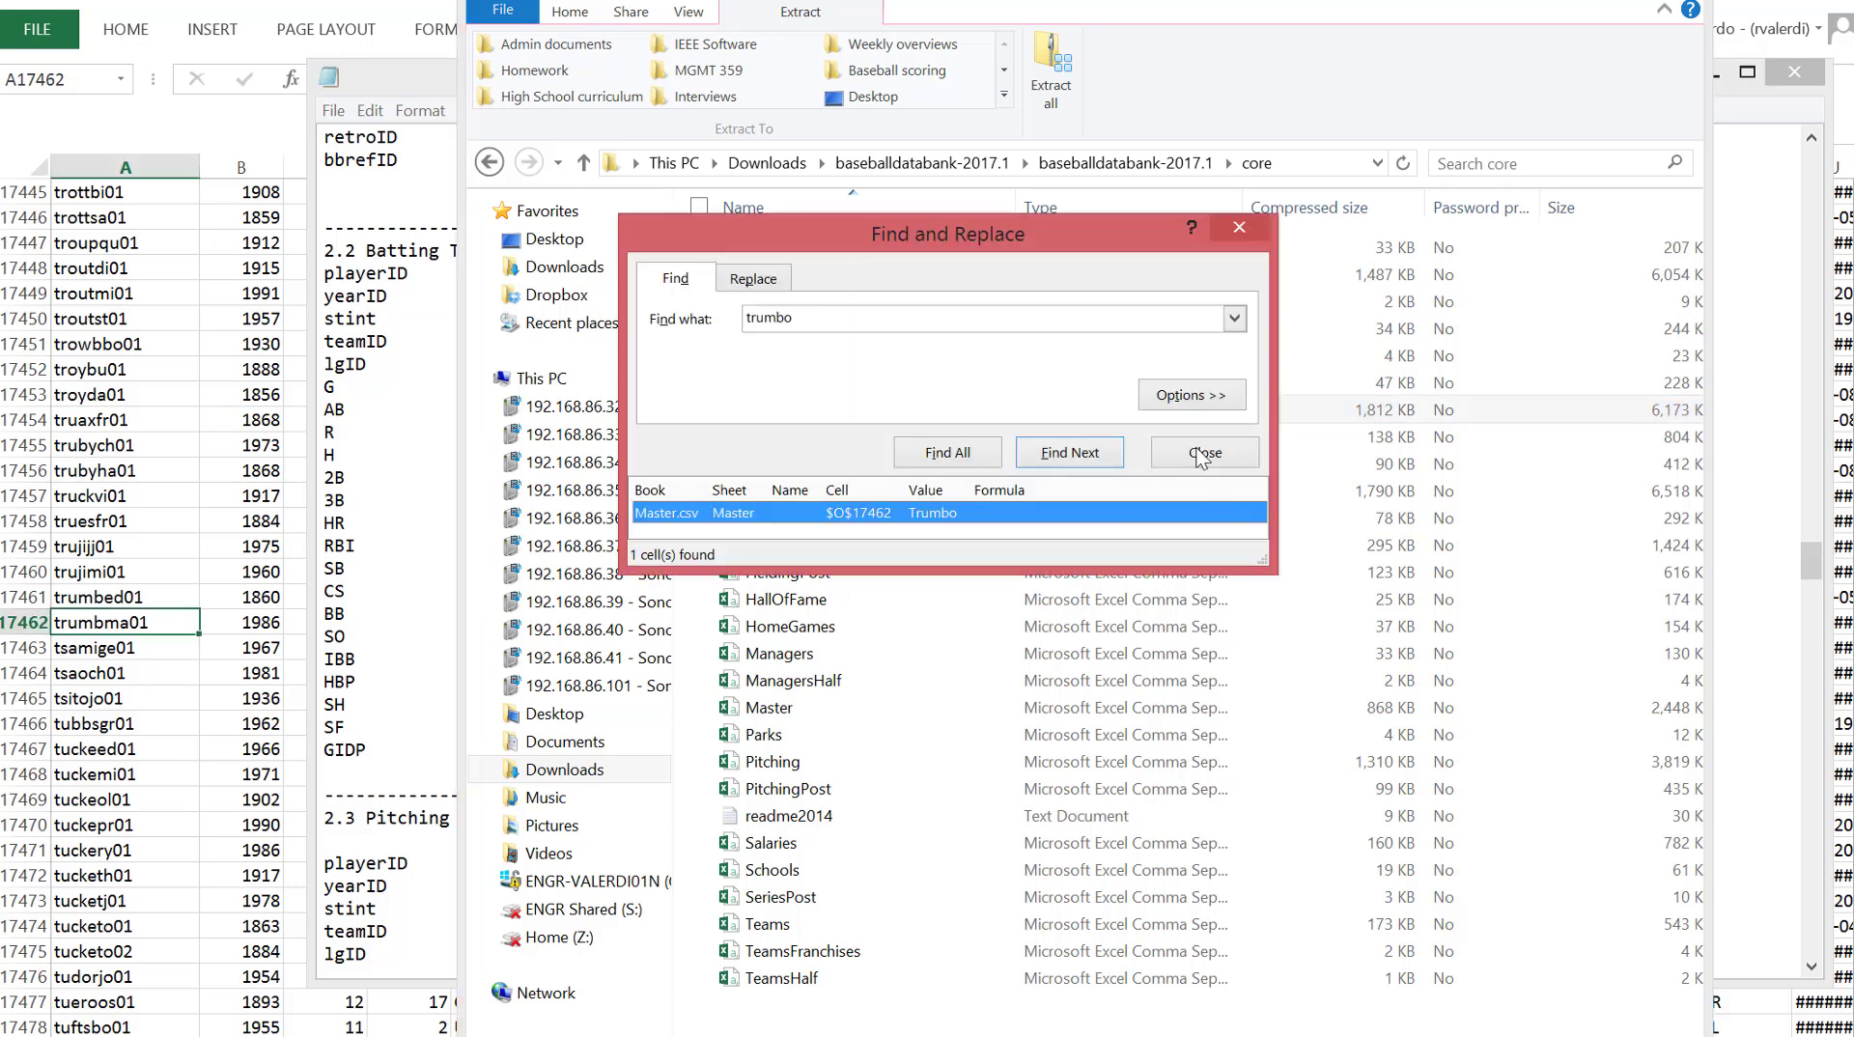
{"action": "left_click", "coordinate": [1187, 445]}
{"action": "left_click", "coordinate": [1188, 445]}
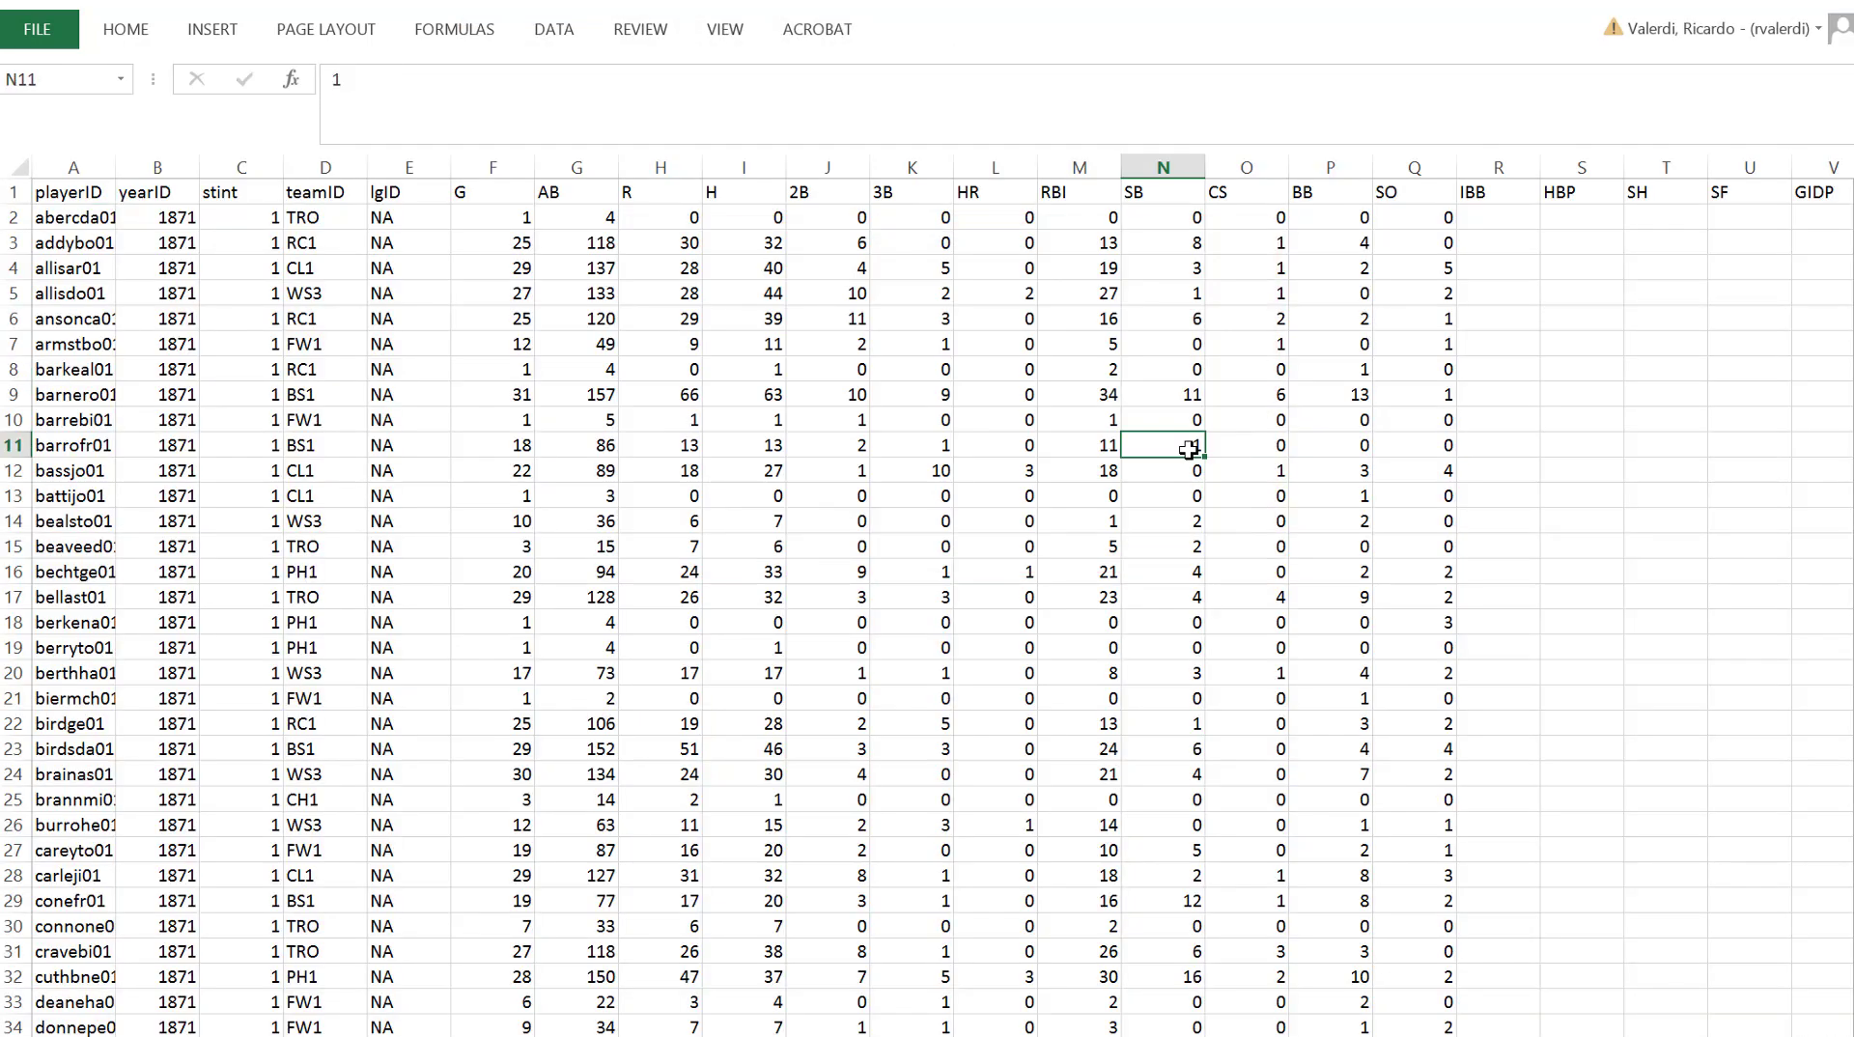
Examine the header row and first player record of the Batting sheet, and go to the last record's playerID cell.
{"action": "left_click", "coordinate": [546, 525]}
{"action": "key", "text": "ctrl+Home"}
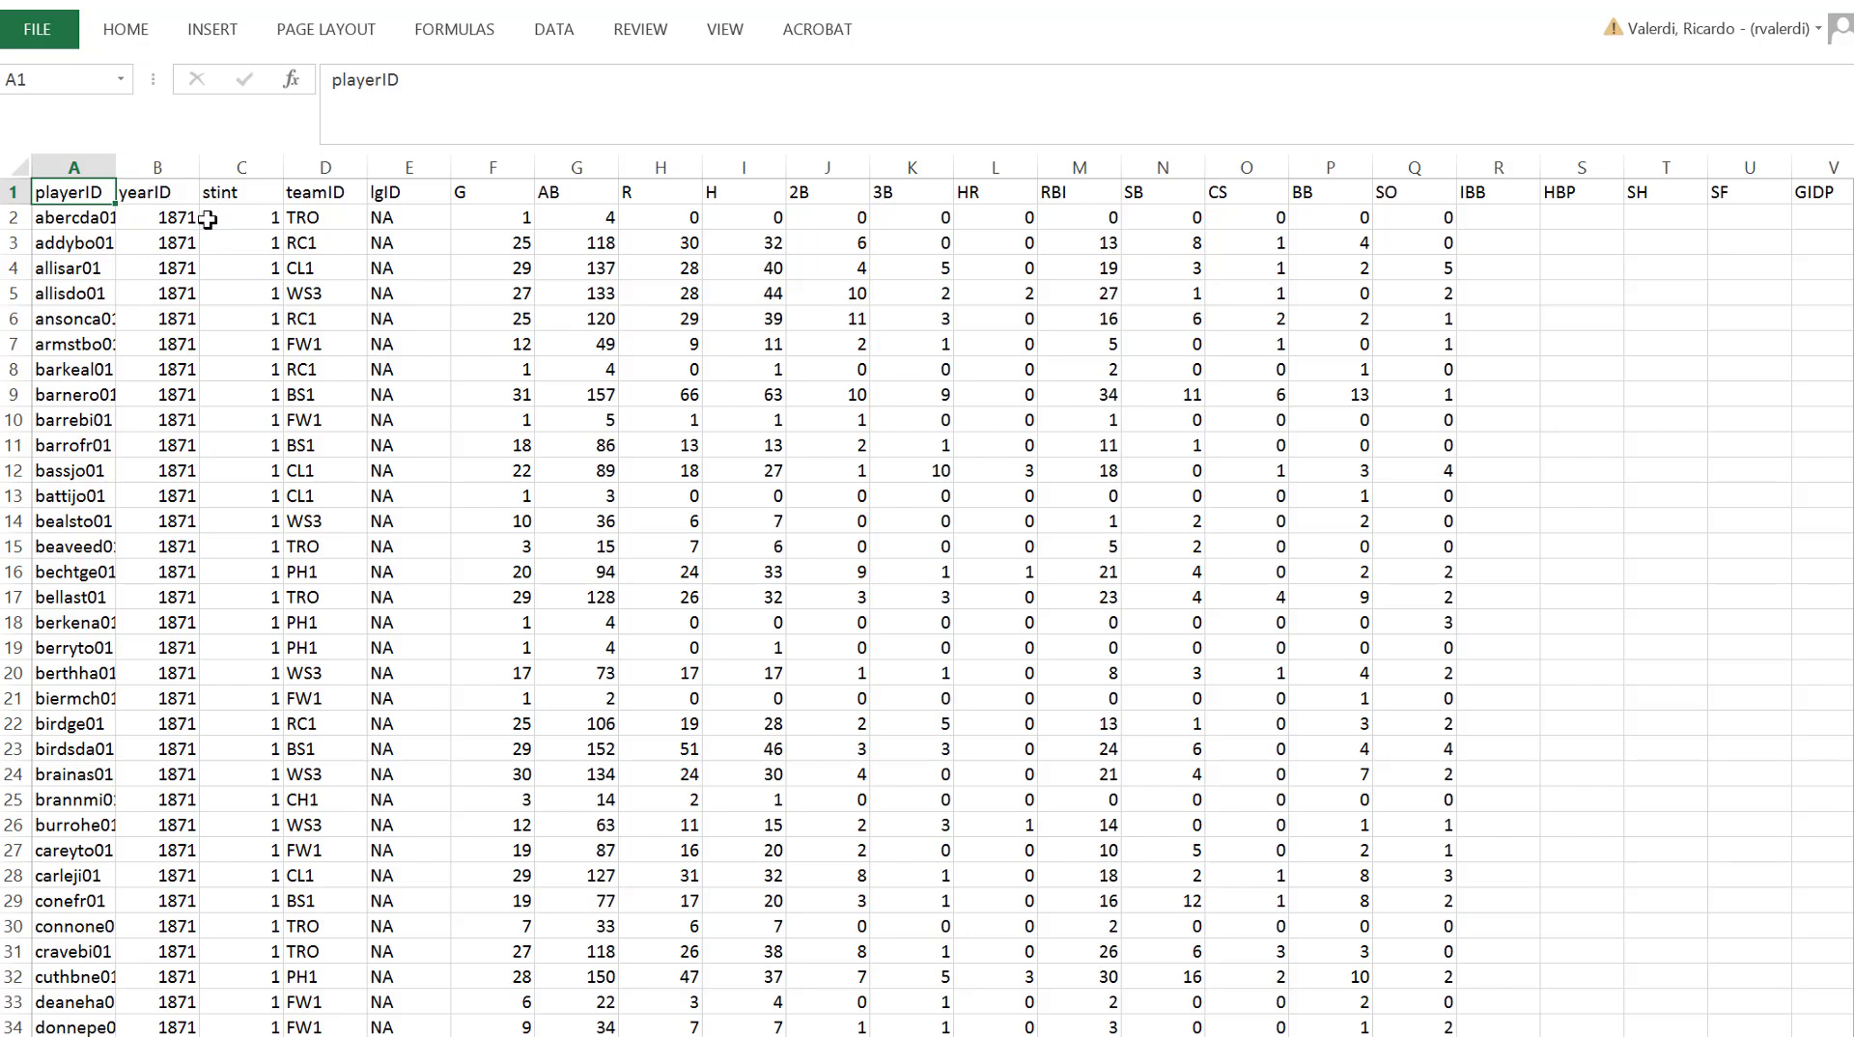
{"action": "left_click", "coordinate": [71, 220]}
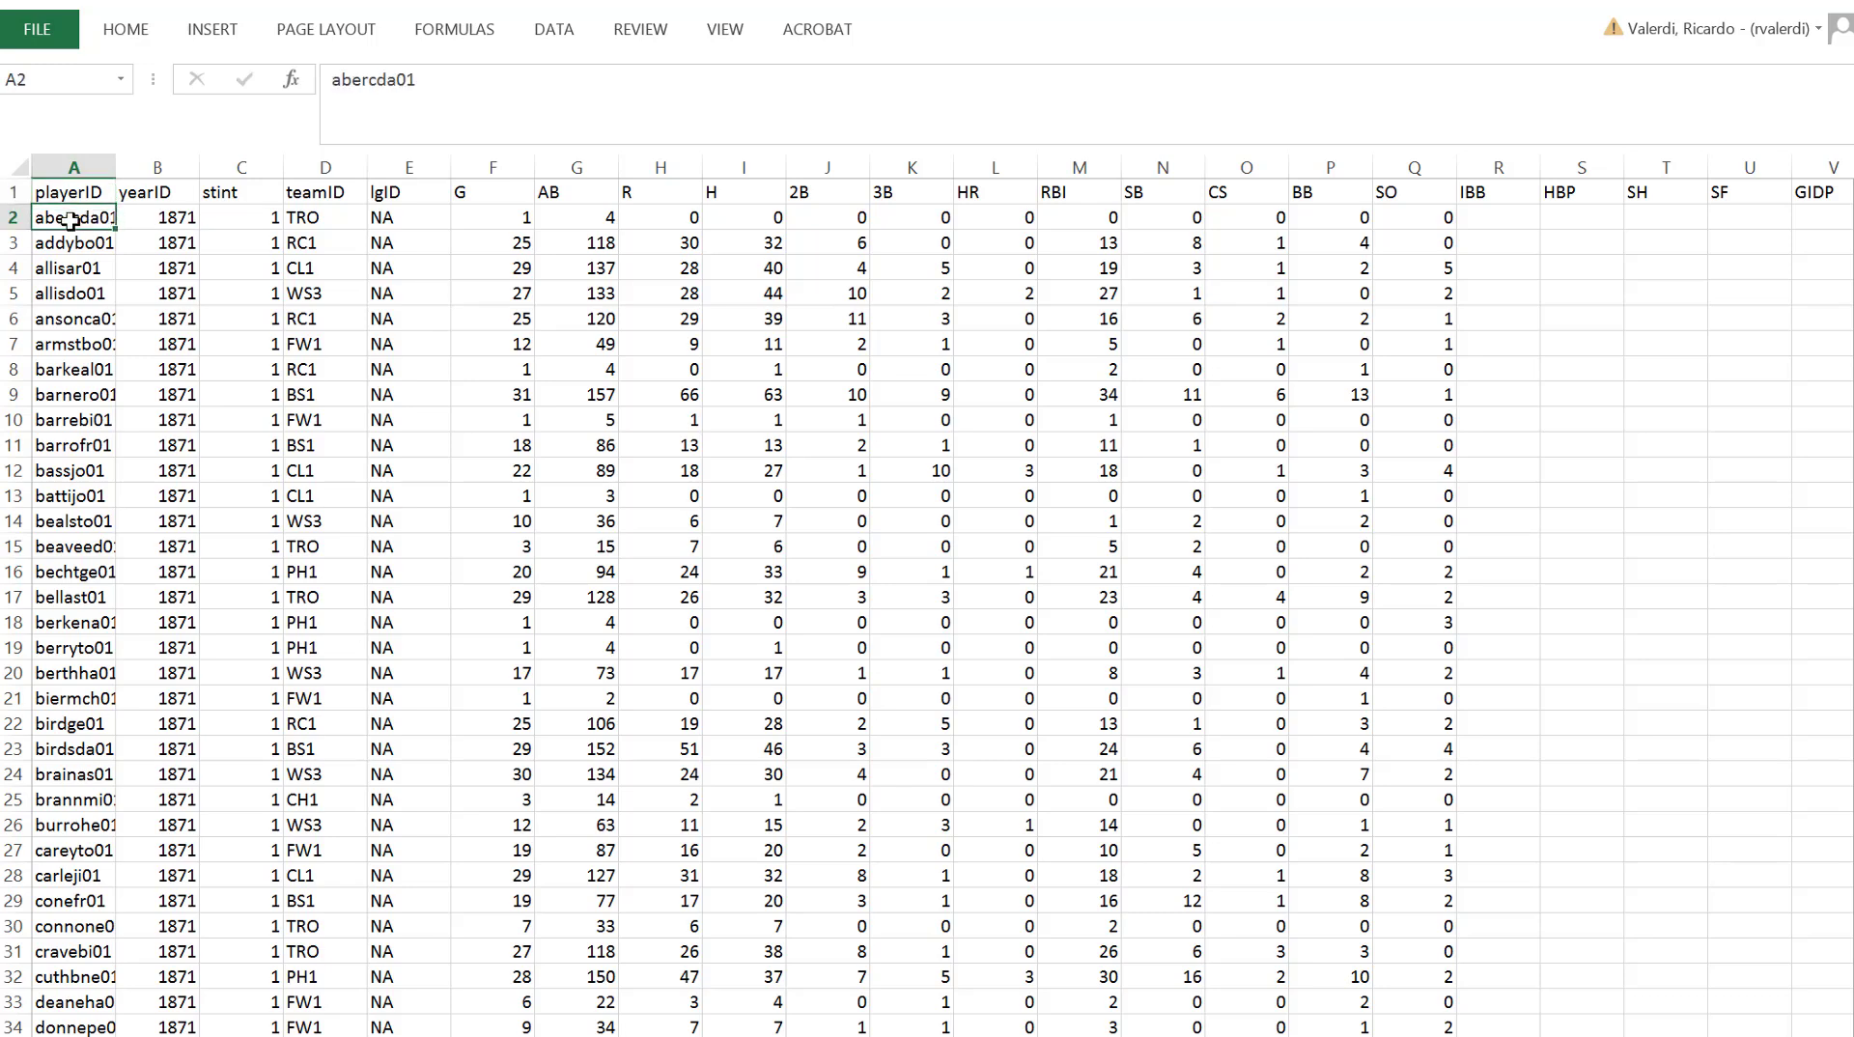
{"action": "key", "text": "ctrl+Home"}
{"action": "key", "text": "ctrl+End"}
{"action": "key", "text": "Home"}
{"action": "scroll", "coordinate": [327, 564], "scroll_direction": "down", "scroll_amount": 7}
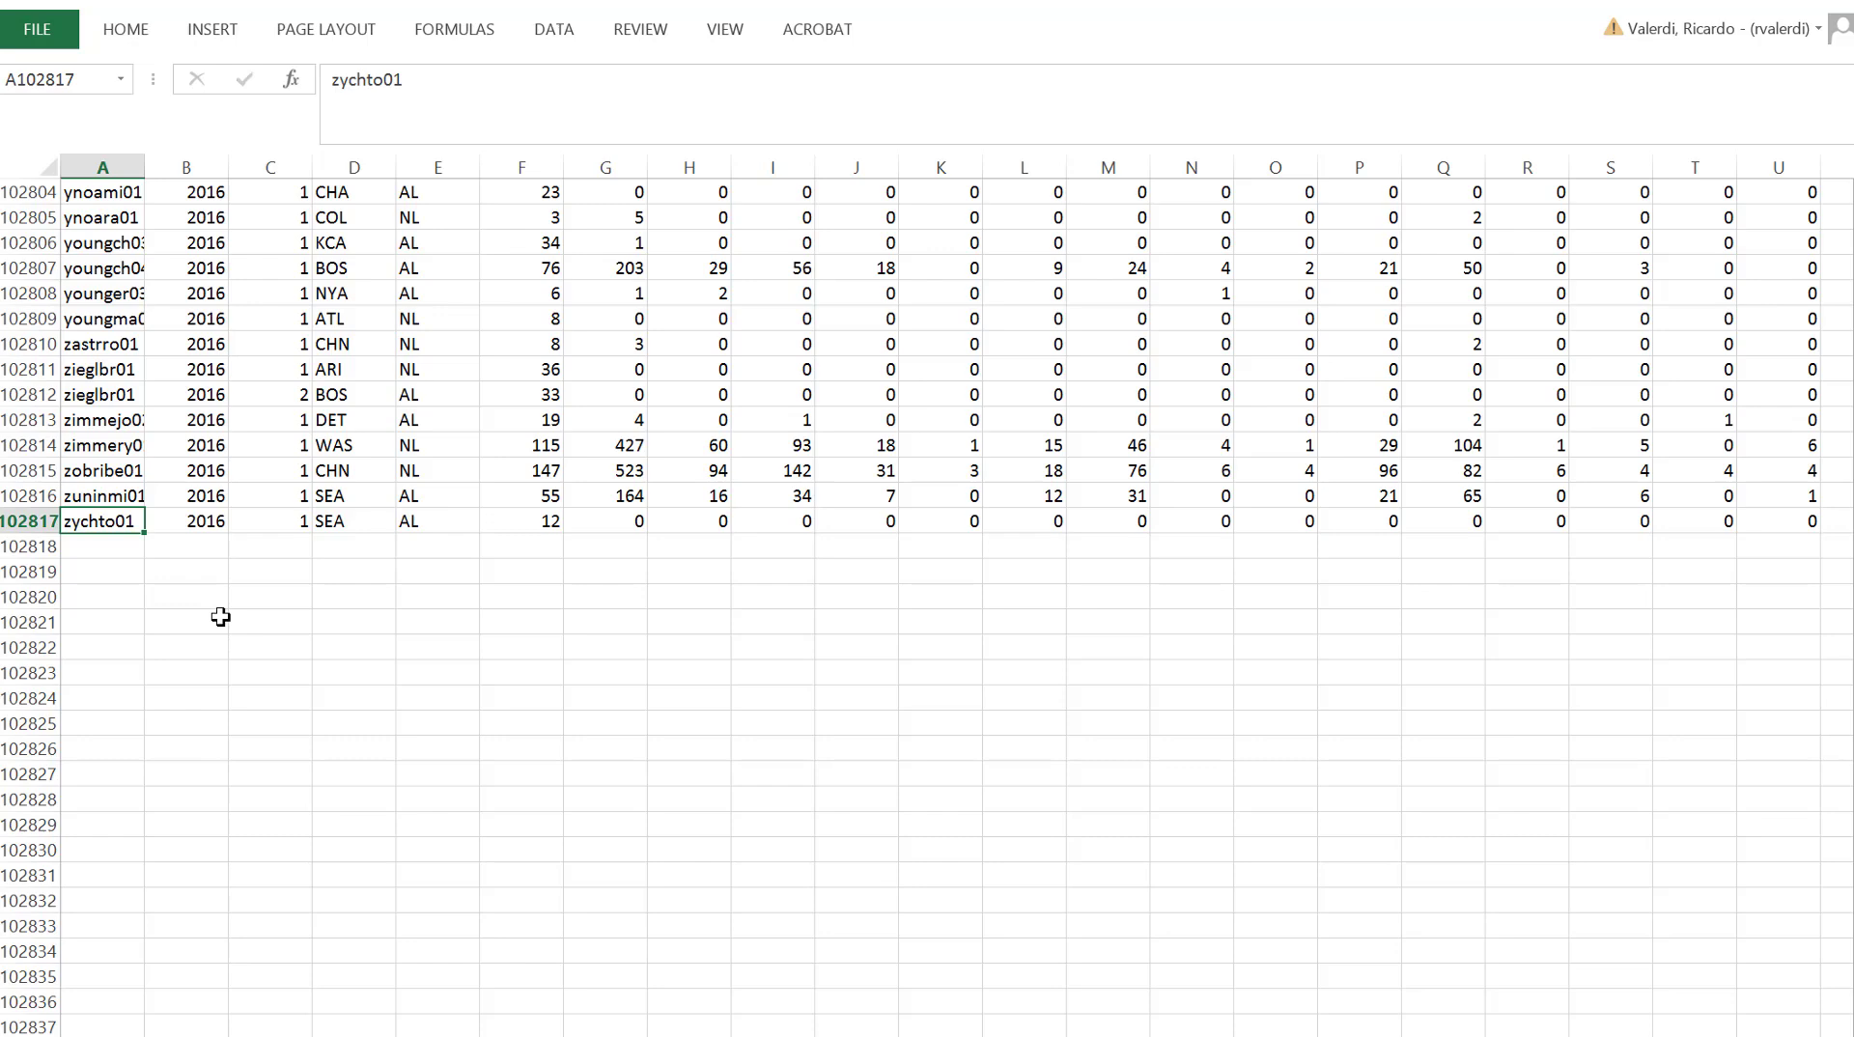
Return to the start of the Batting sheet and examine the header row from playerID across to the HR column.
{"action": "key", "text": "ctrl+Home"}
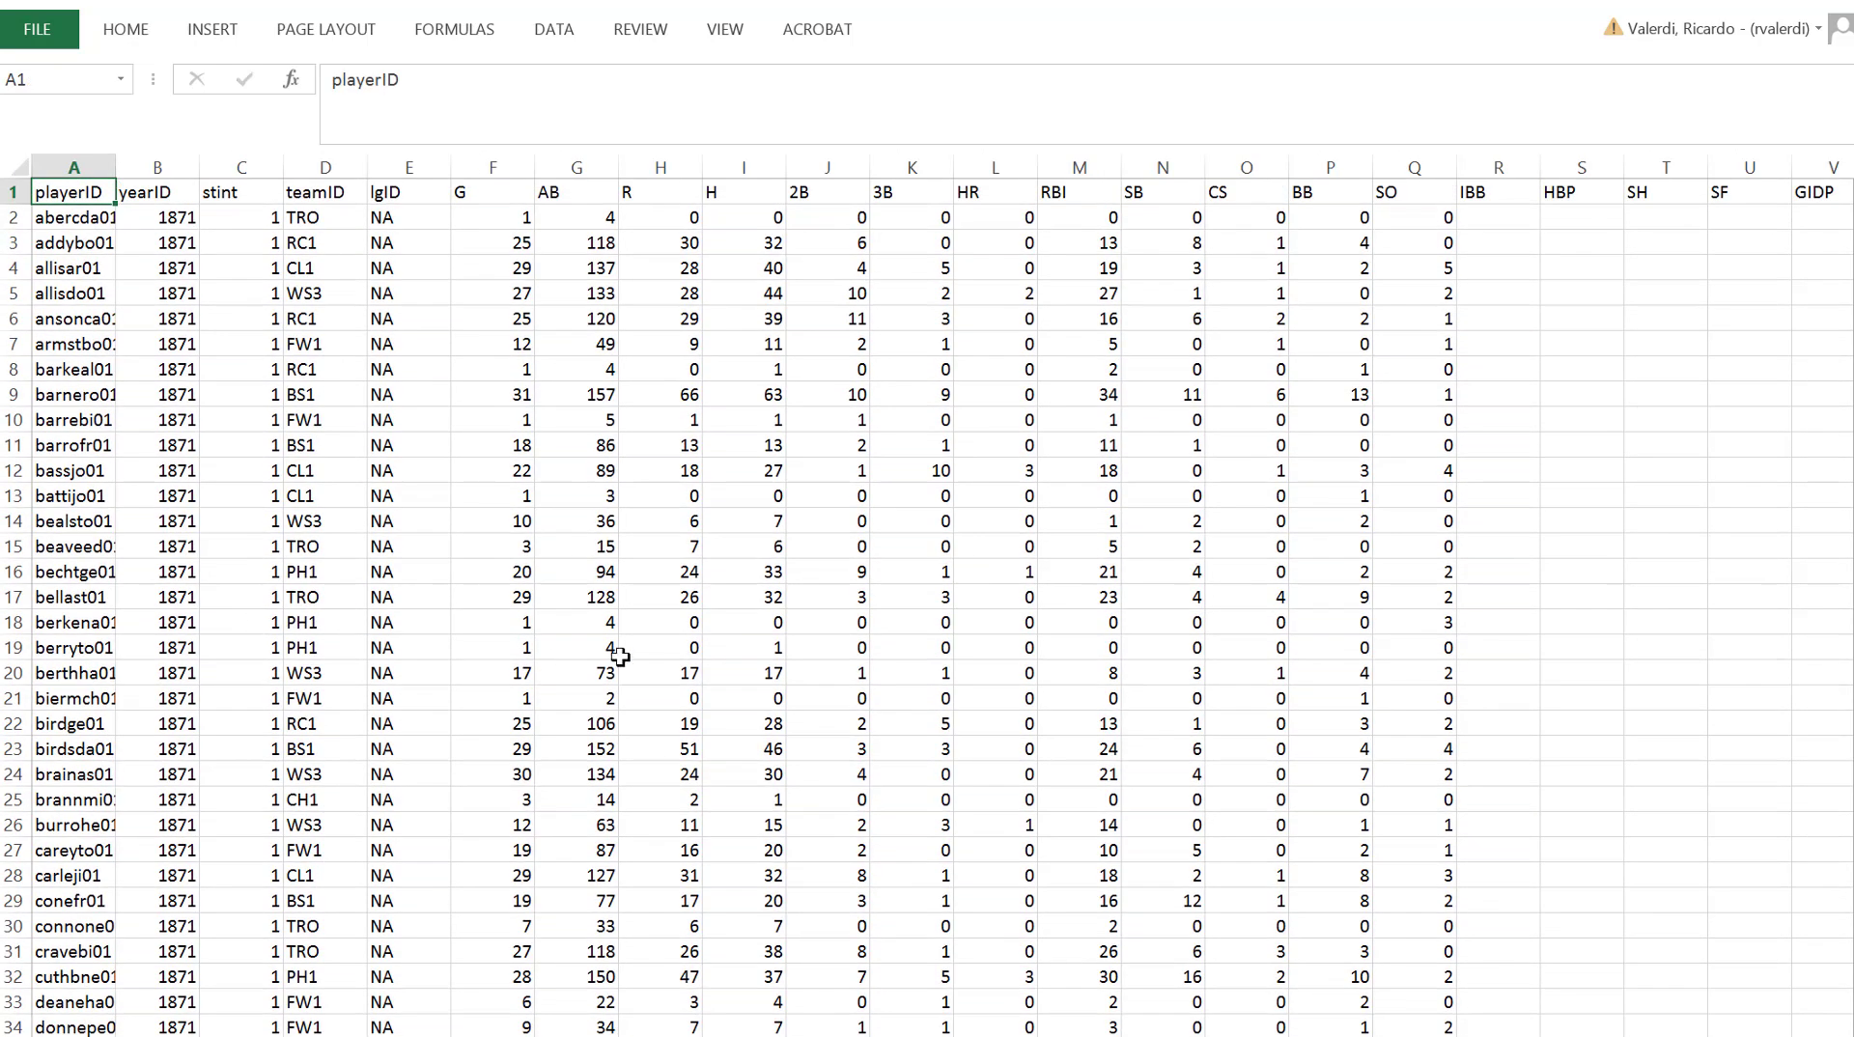
{"action": "key", "text": "Right"}
{"action": "key", "text": "Right"}
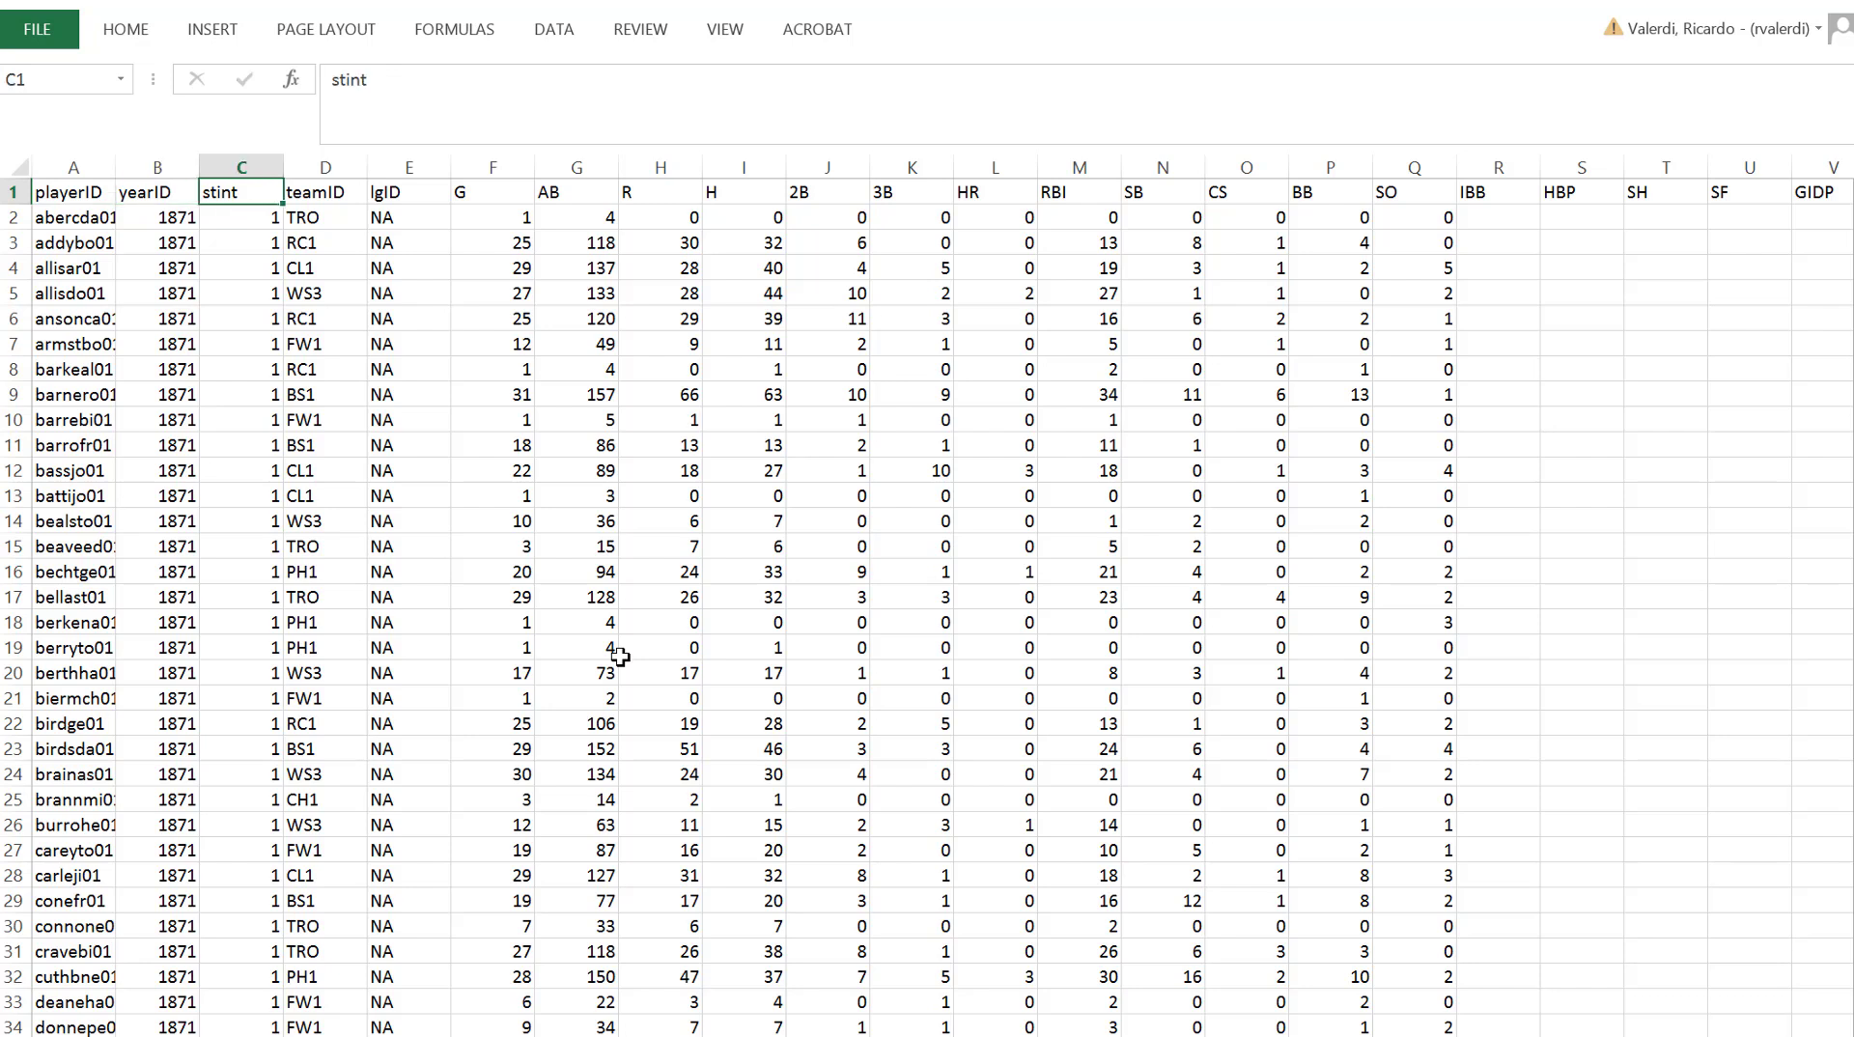
{"action": "key", "text": "Right"}
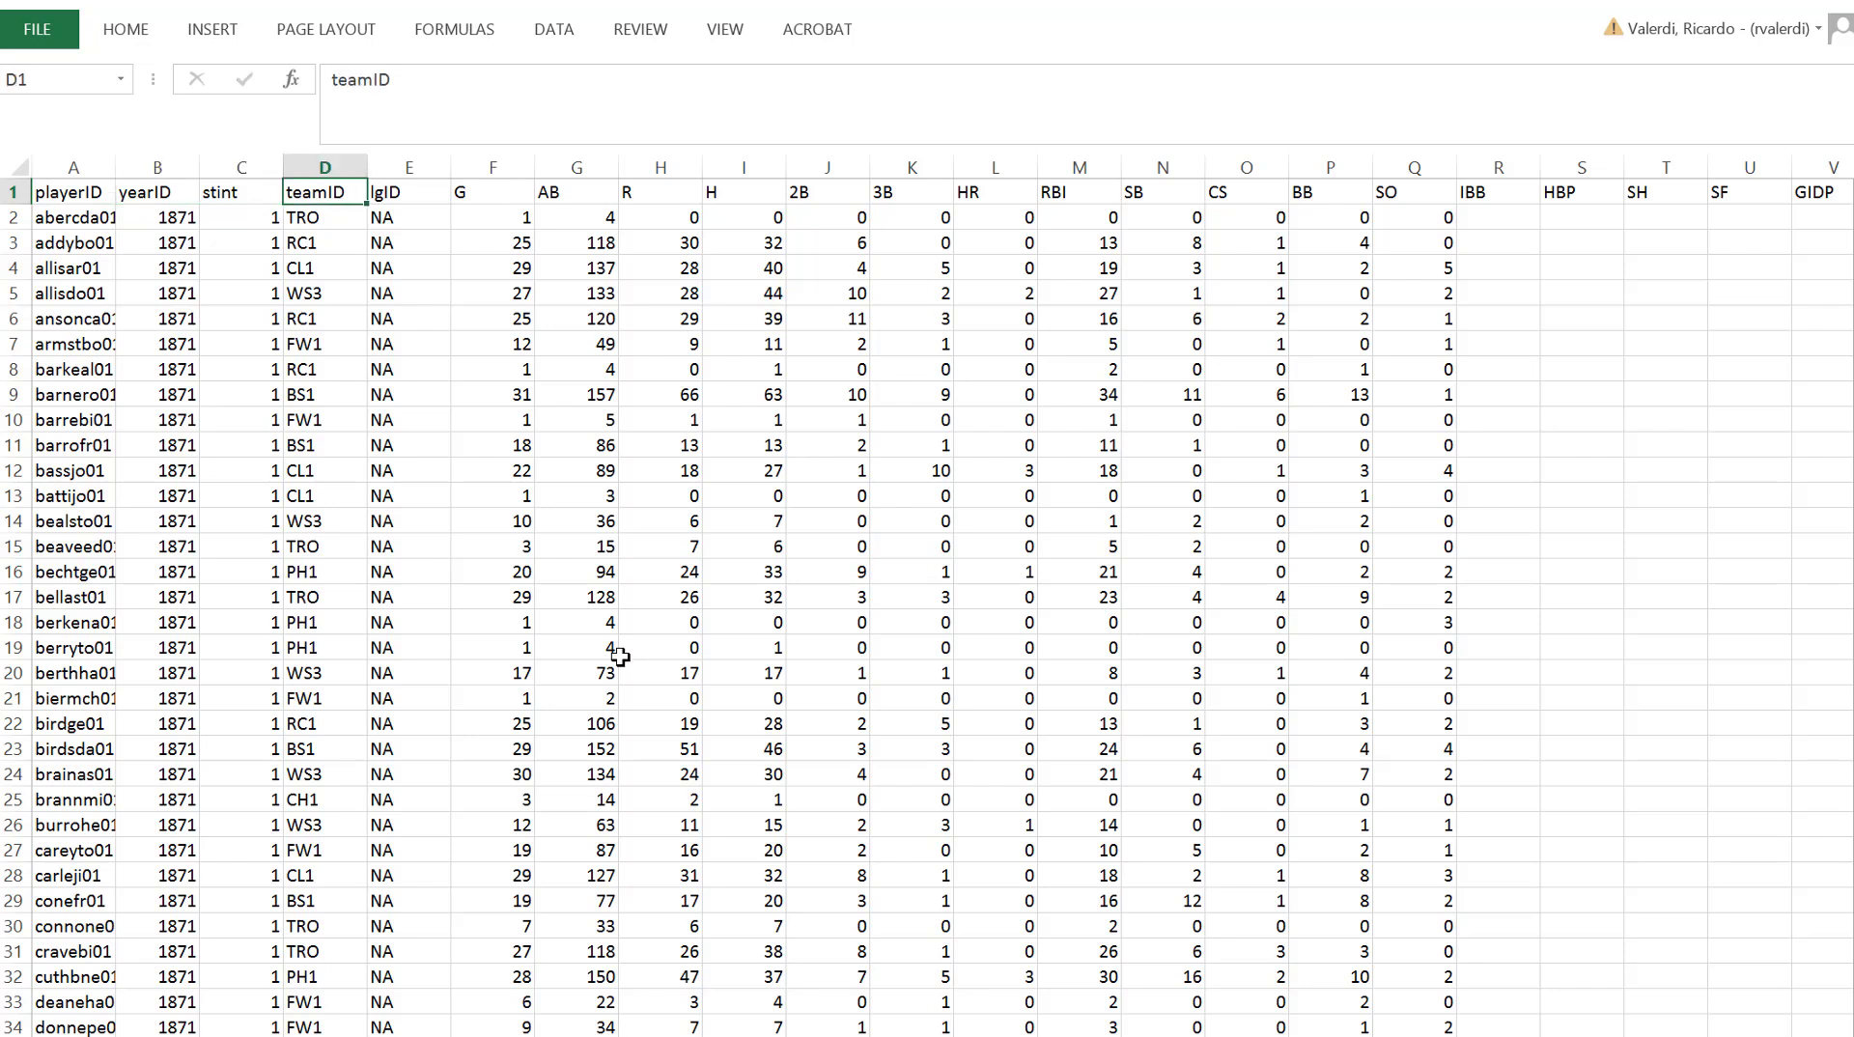
{"action": "key", "text": "Right"}
{"action": "key", "text": "Right"}
{"action": "key", "text": "Right"}
{"action": "key", "text": "Right"}
{"action": "key", "text": "Right"}
{"action": "key", "text": "Right"}
{"action": "key", "text": "Right"}
{"action": "key", "text": "Right"}
{"action": "key", "text": "Right"}
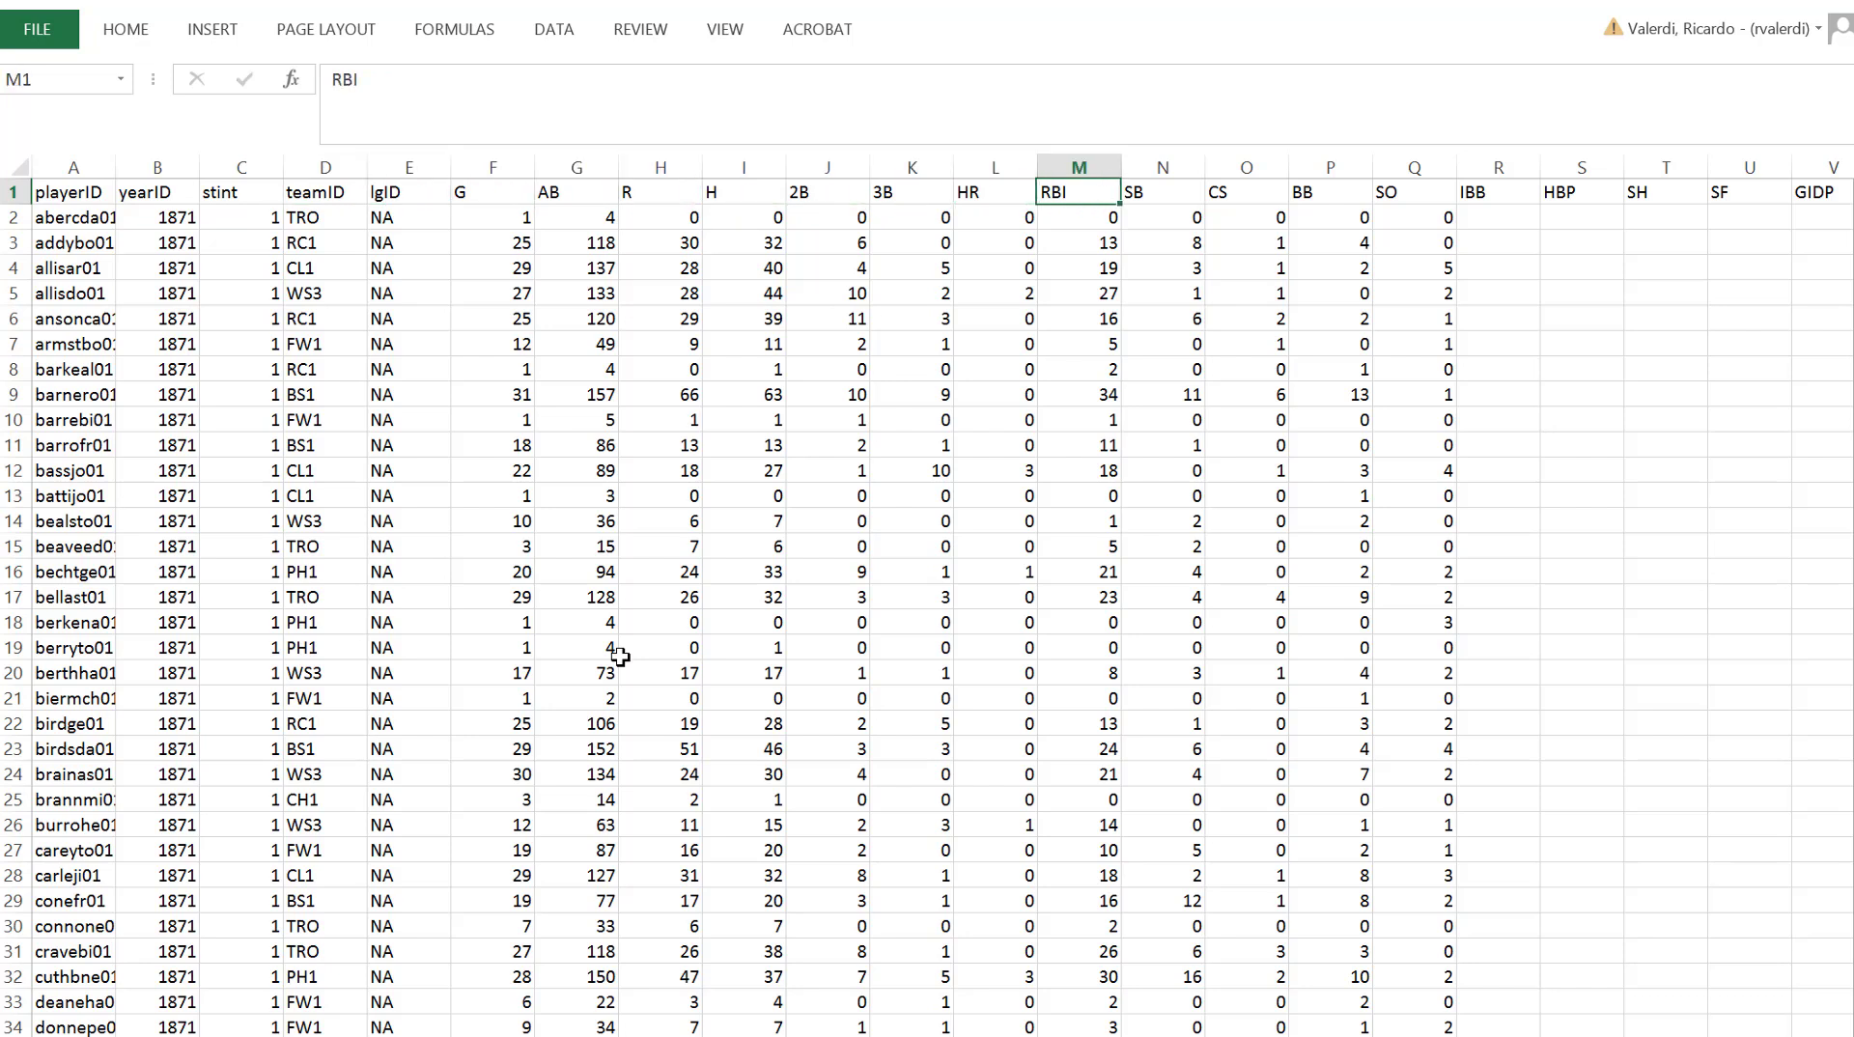
{"action": "key", "text": "Right"}
{"action": "key", "text": "Left"}
{"action": "key", "text": "Left"}
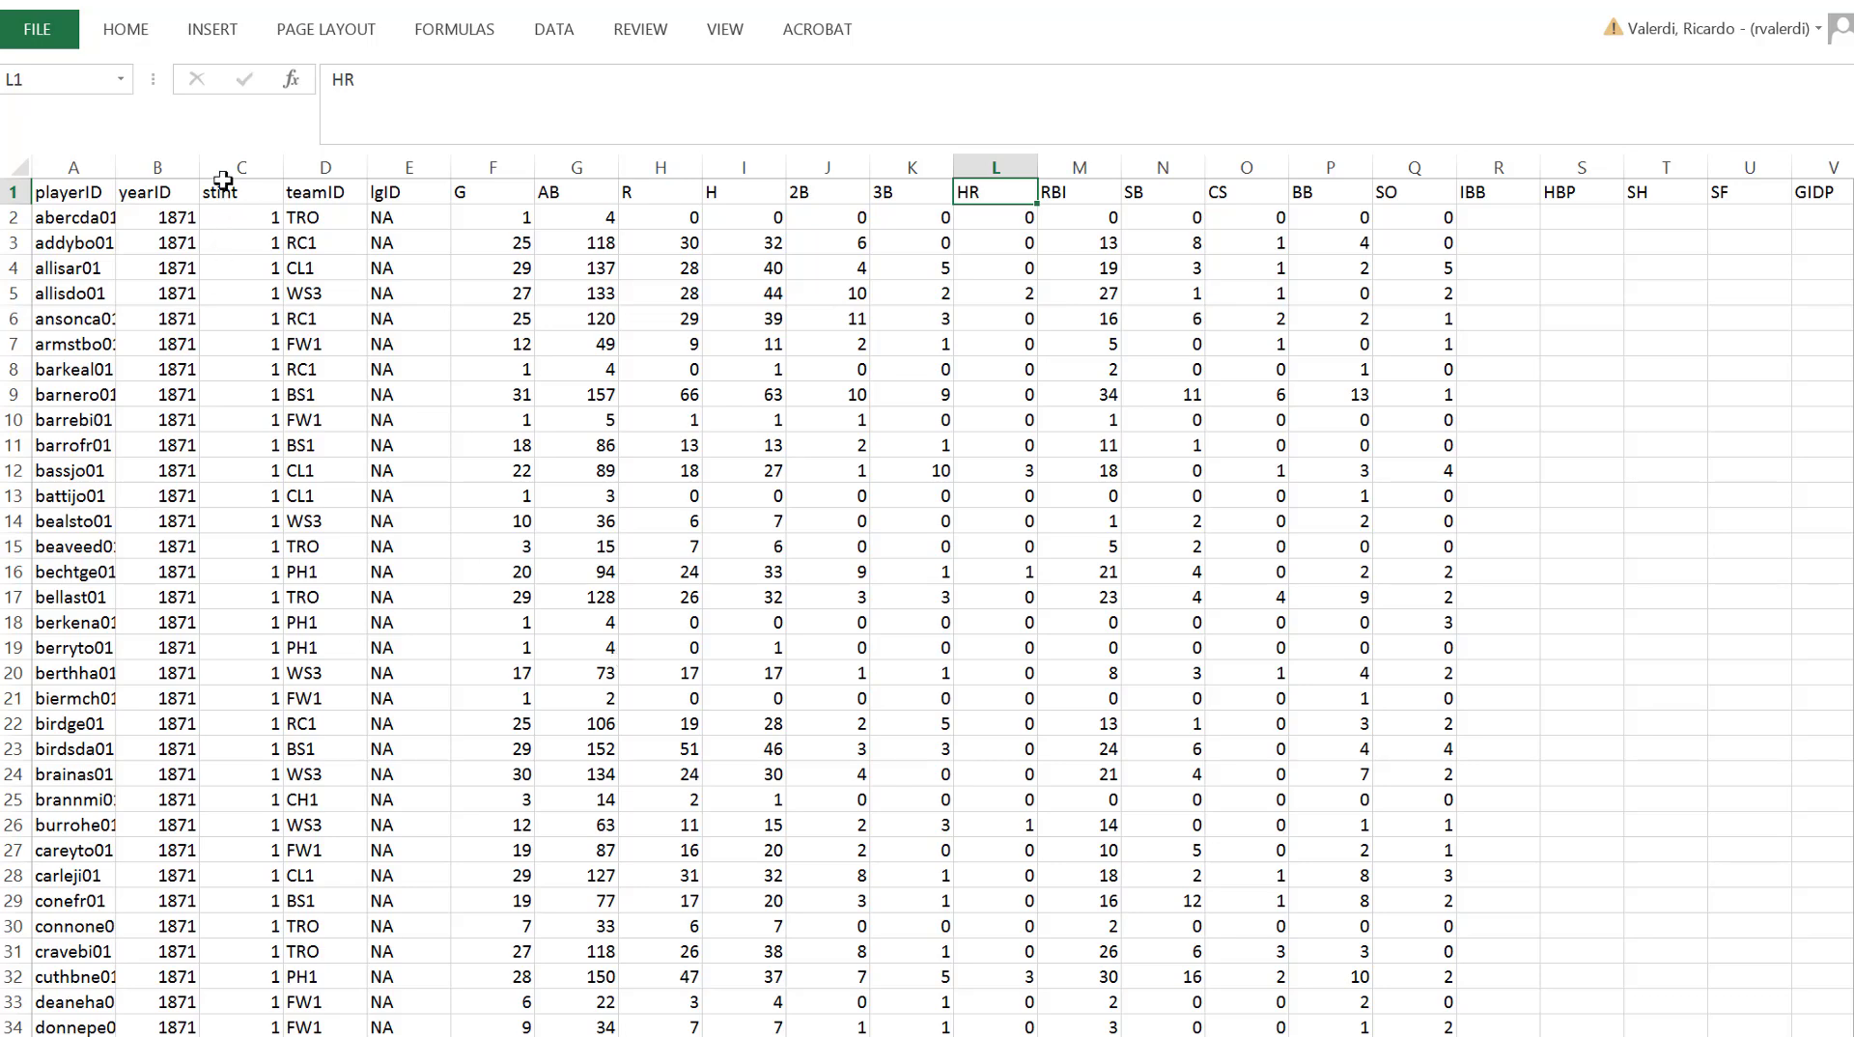
Create a pivot table from Batting!$A$1:$V$102817 on a new worksheet and add HR as its summed value.
{"action": "left_click", "coordinate": [220, 38]}
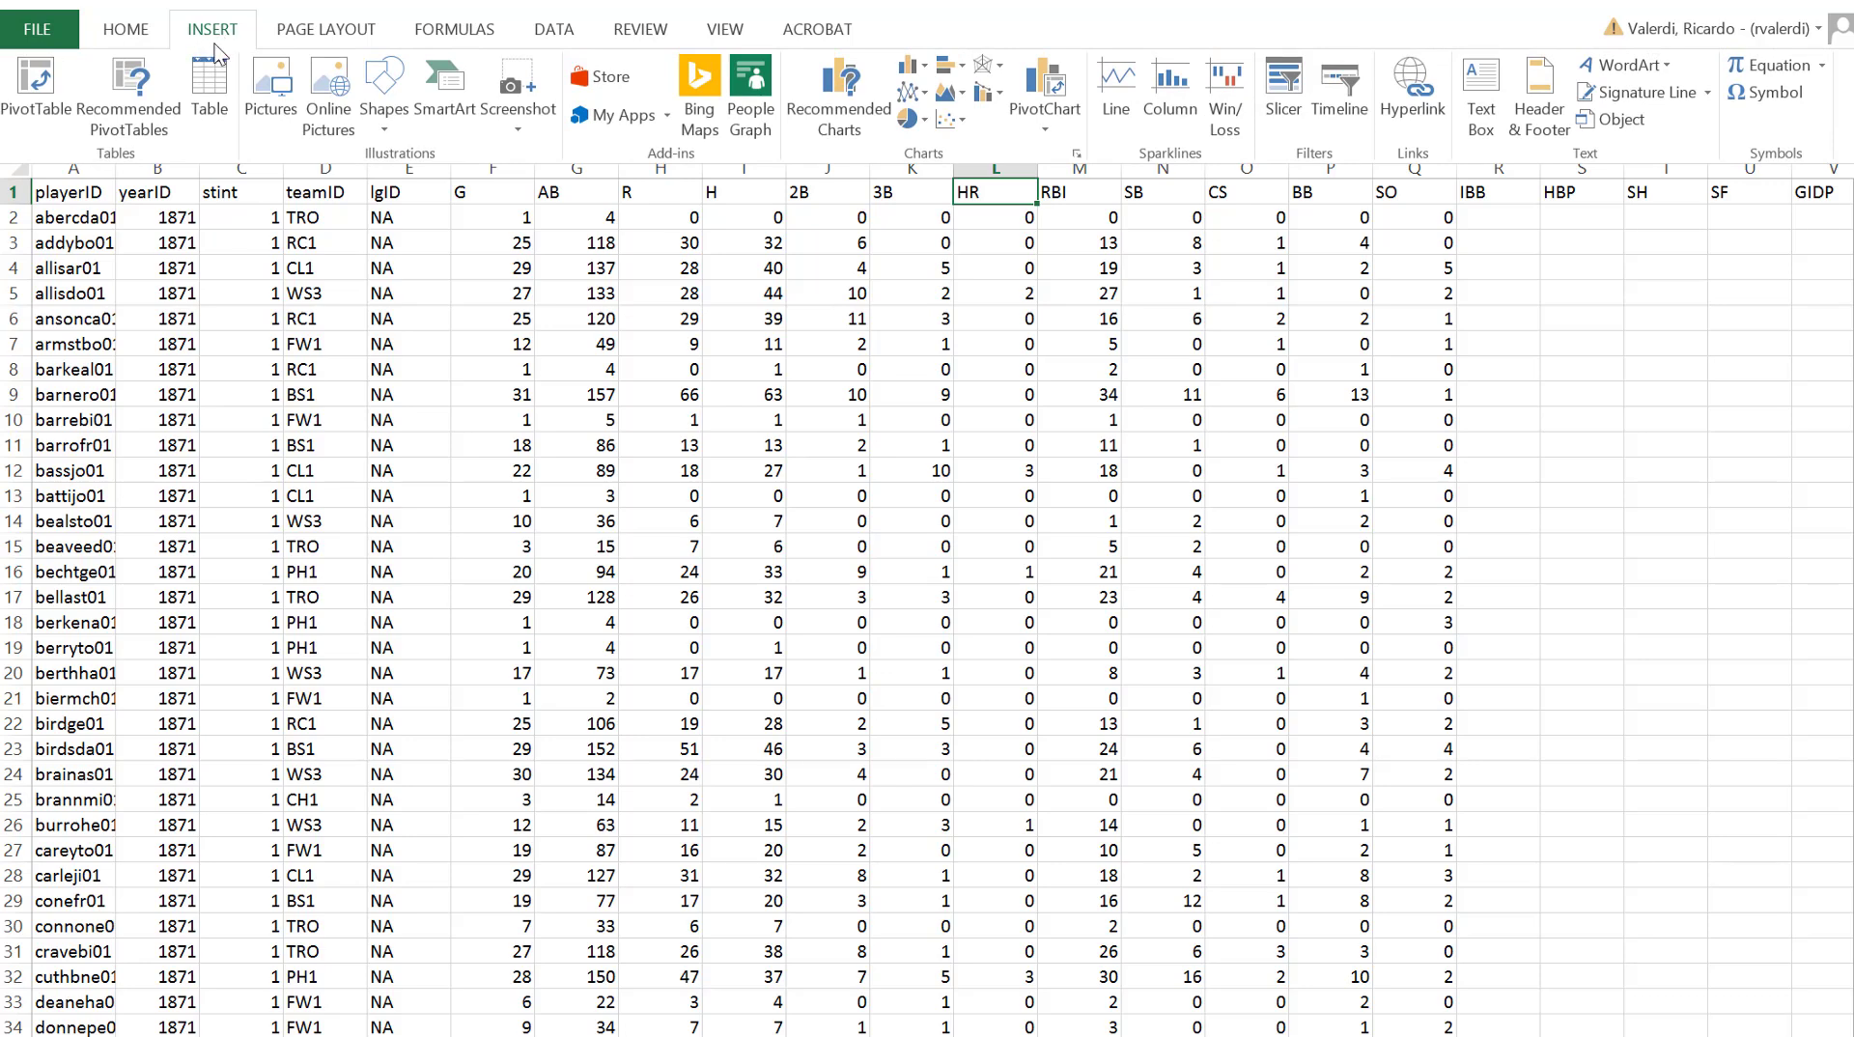
{"action": "left_click", "coordinate": [35, 123]}
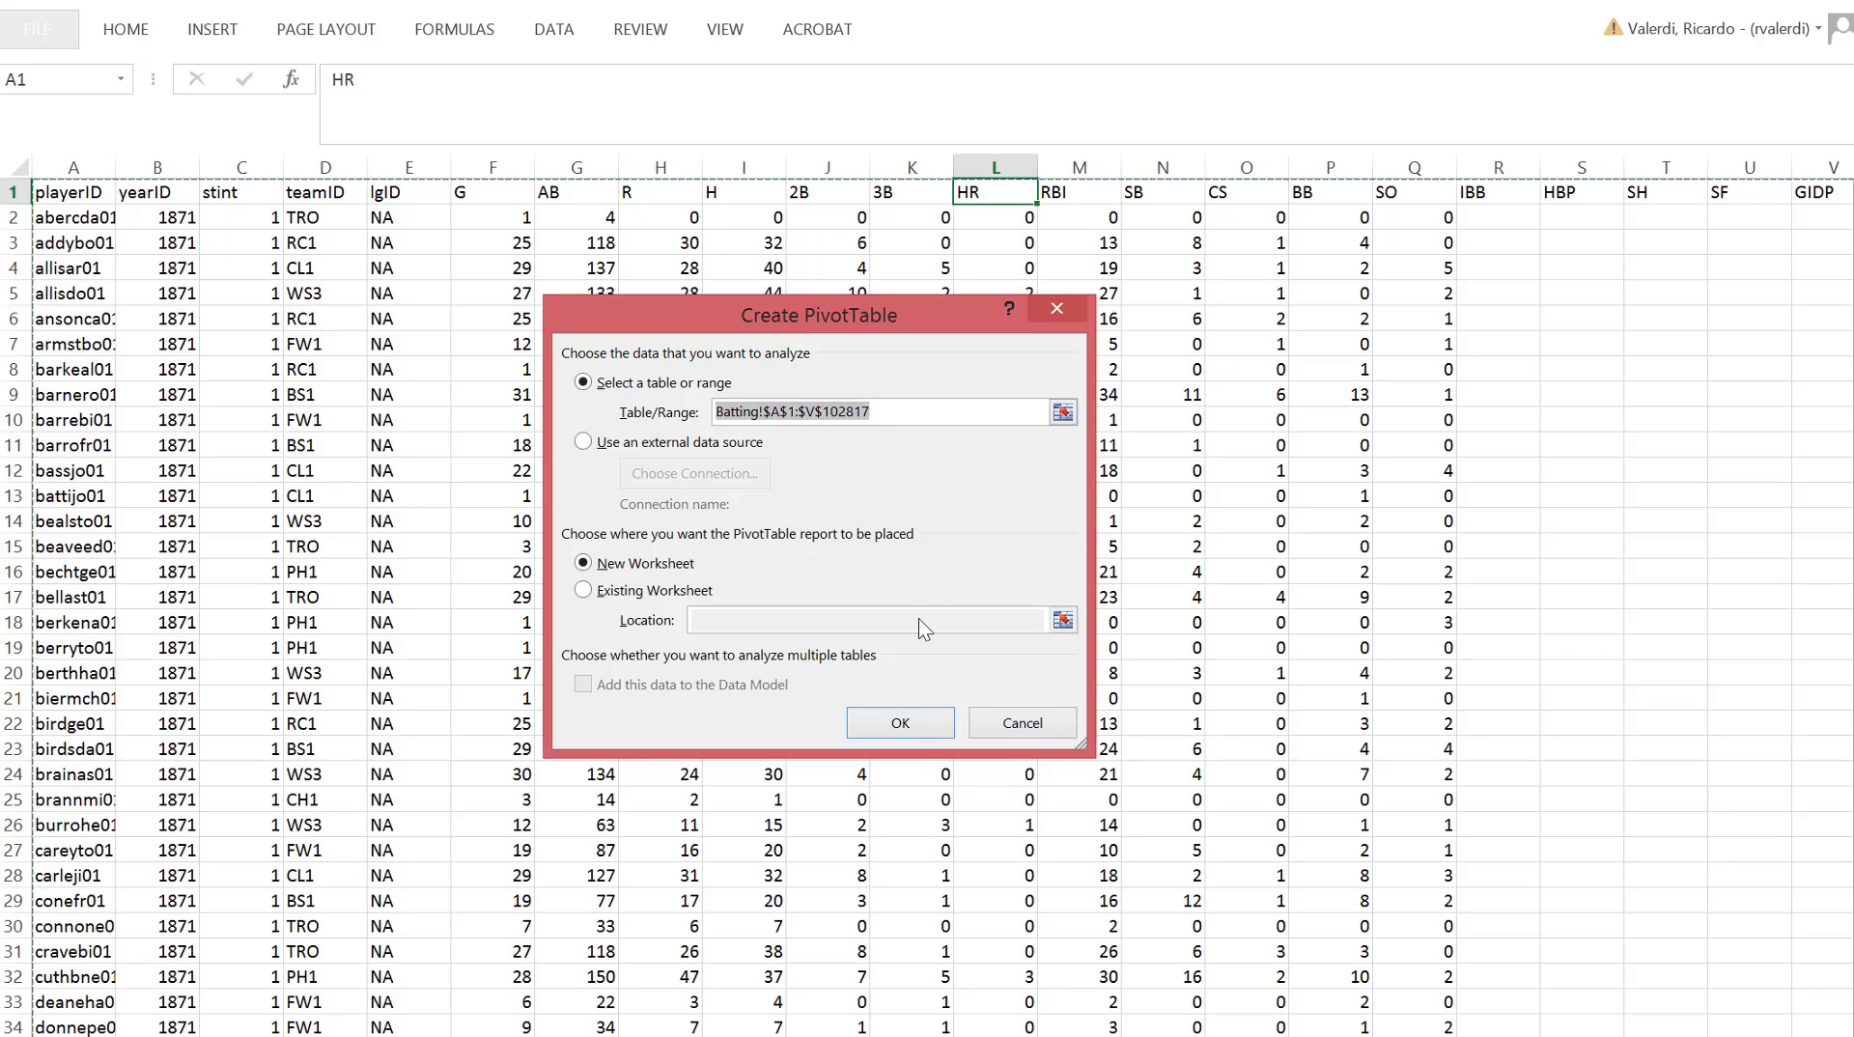
{"action": "left_click", "coordinate": [900, 724]}
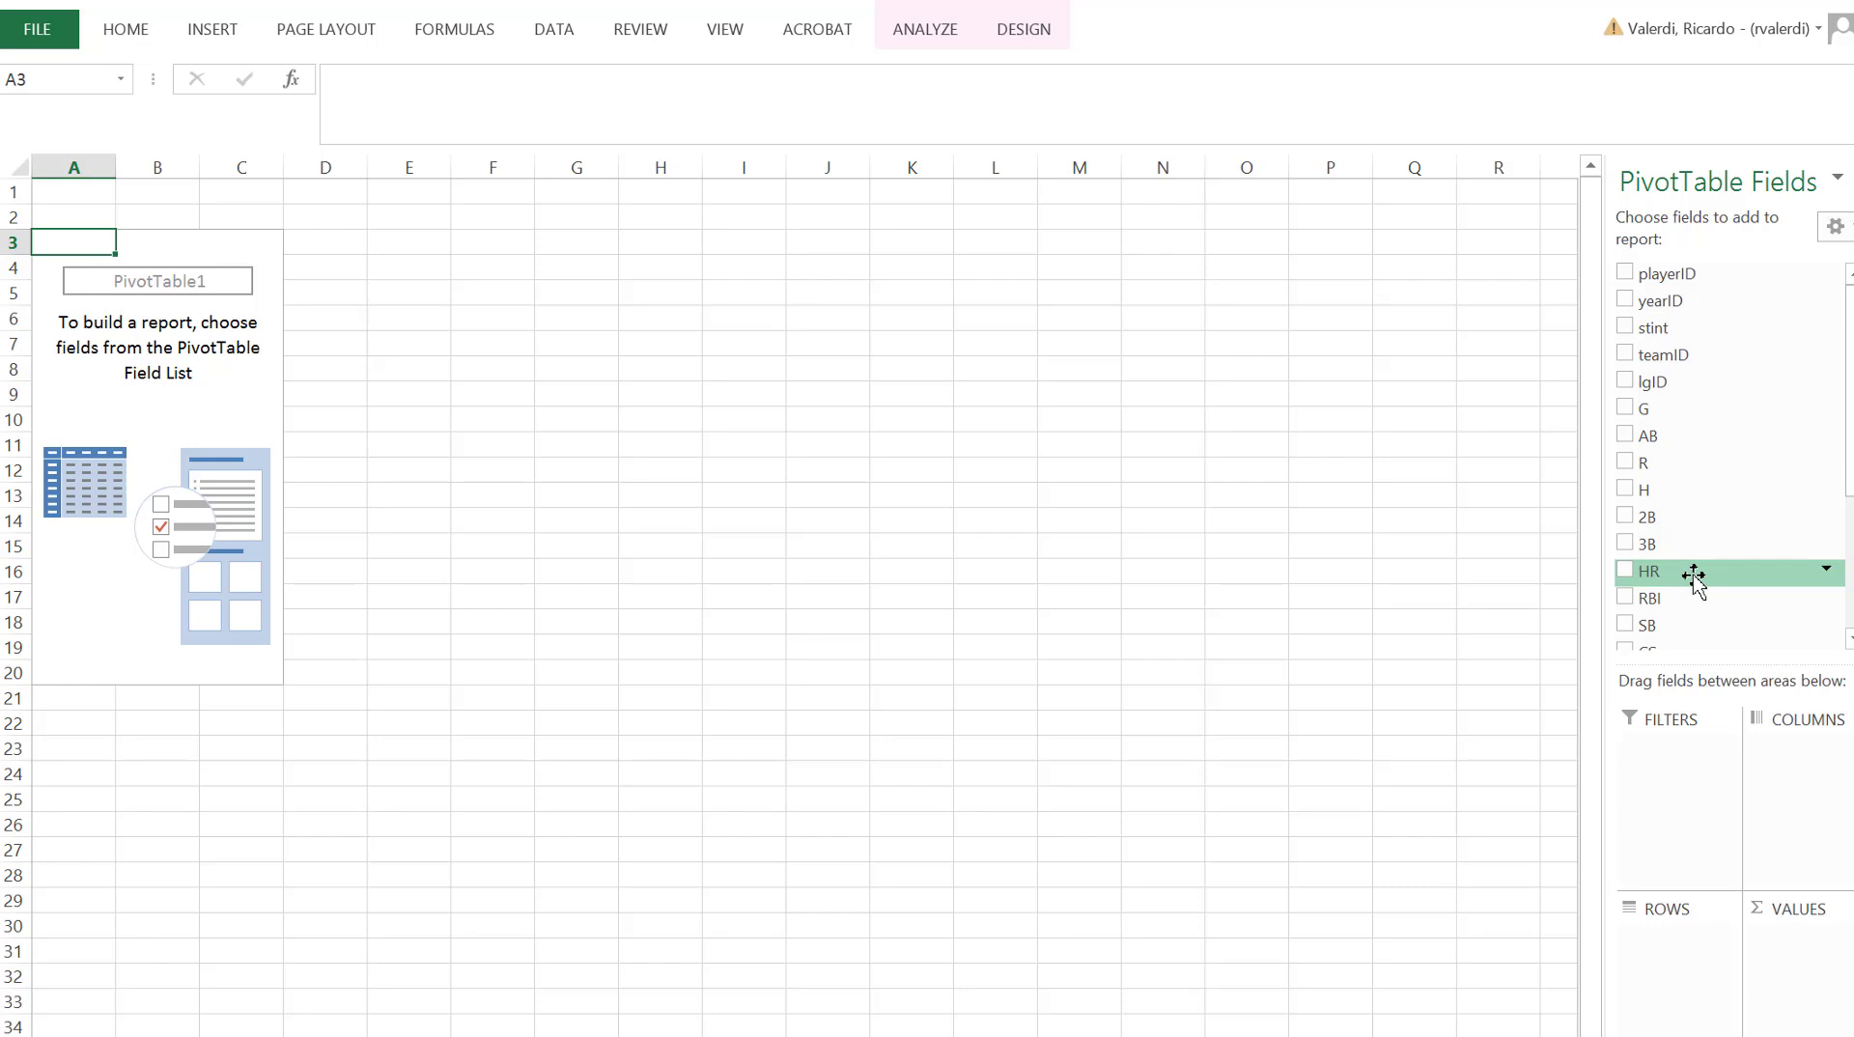
{"action": "left_click_drag", "start_coordinate": [1694, 576], "coordinate": [1795, 978]}
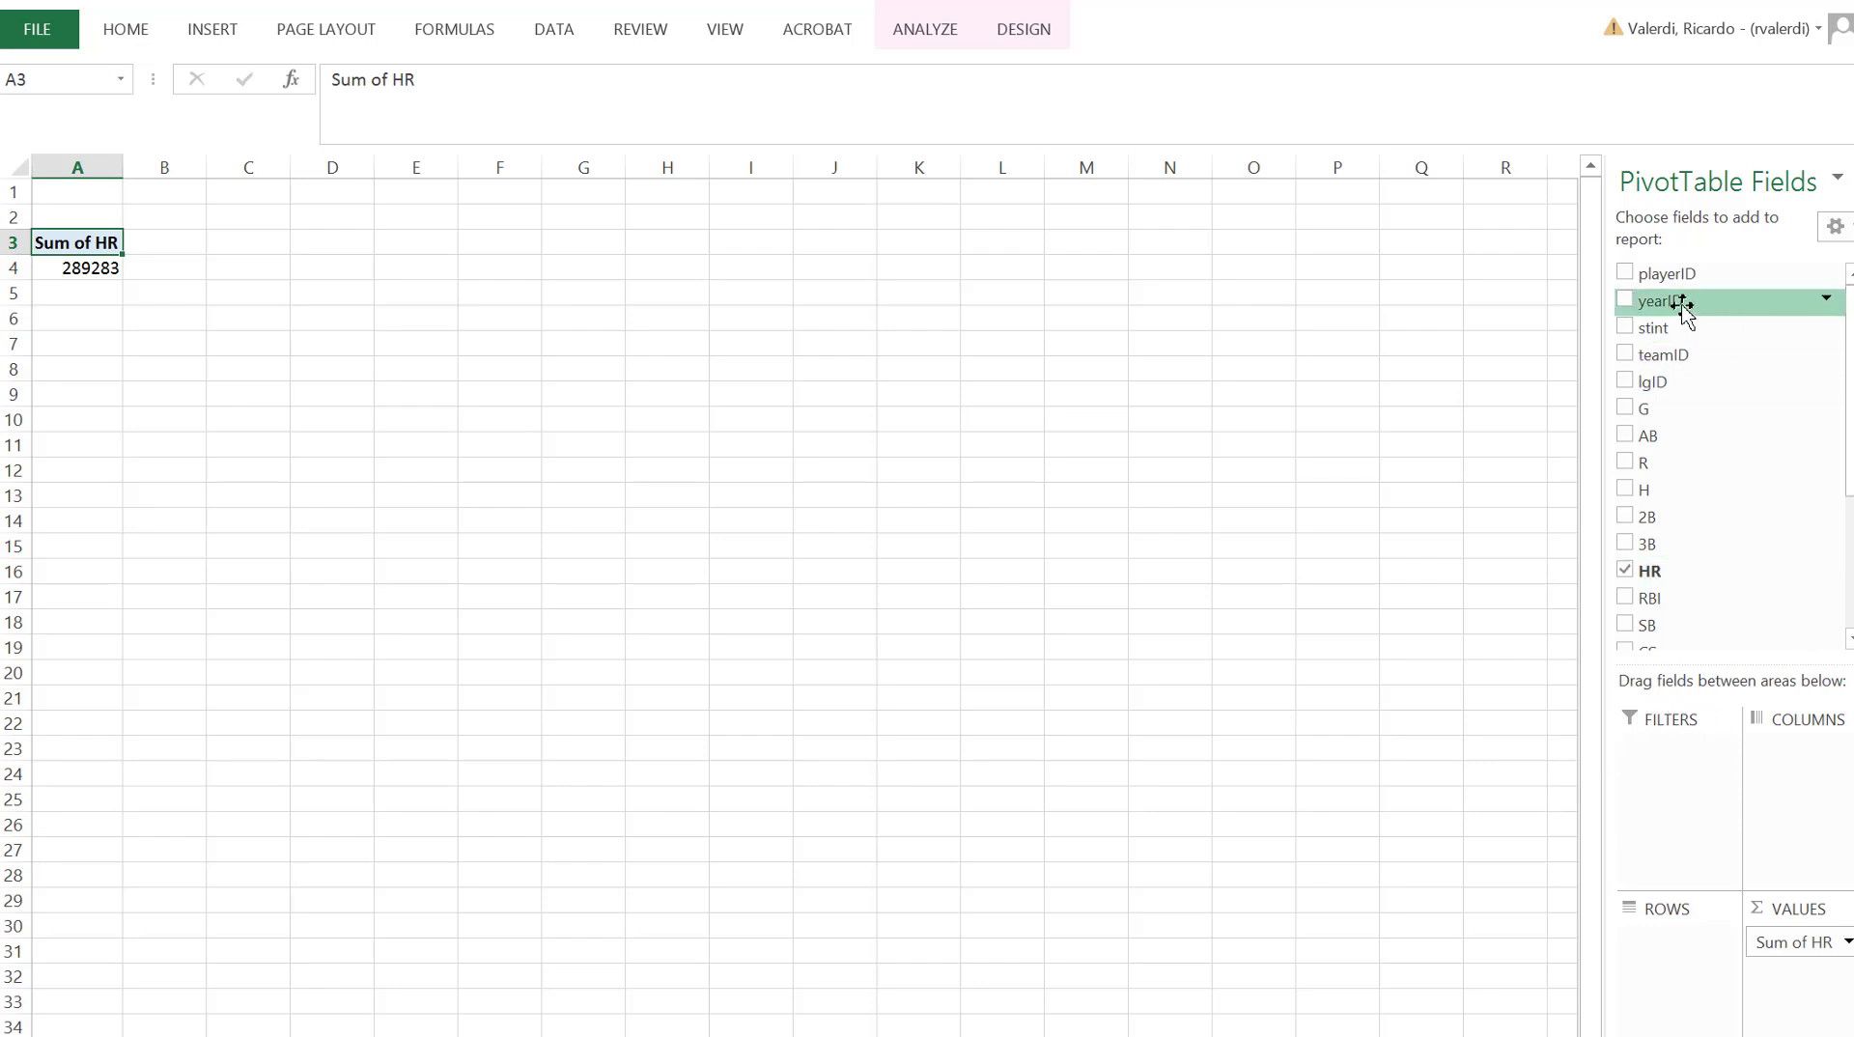
Limit the yearID field to 2016 only and add it to the pivot table as a report filter.
{"action": "left_click", "coordinate": [1826, 301]}
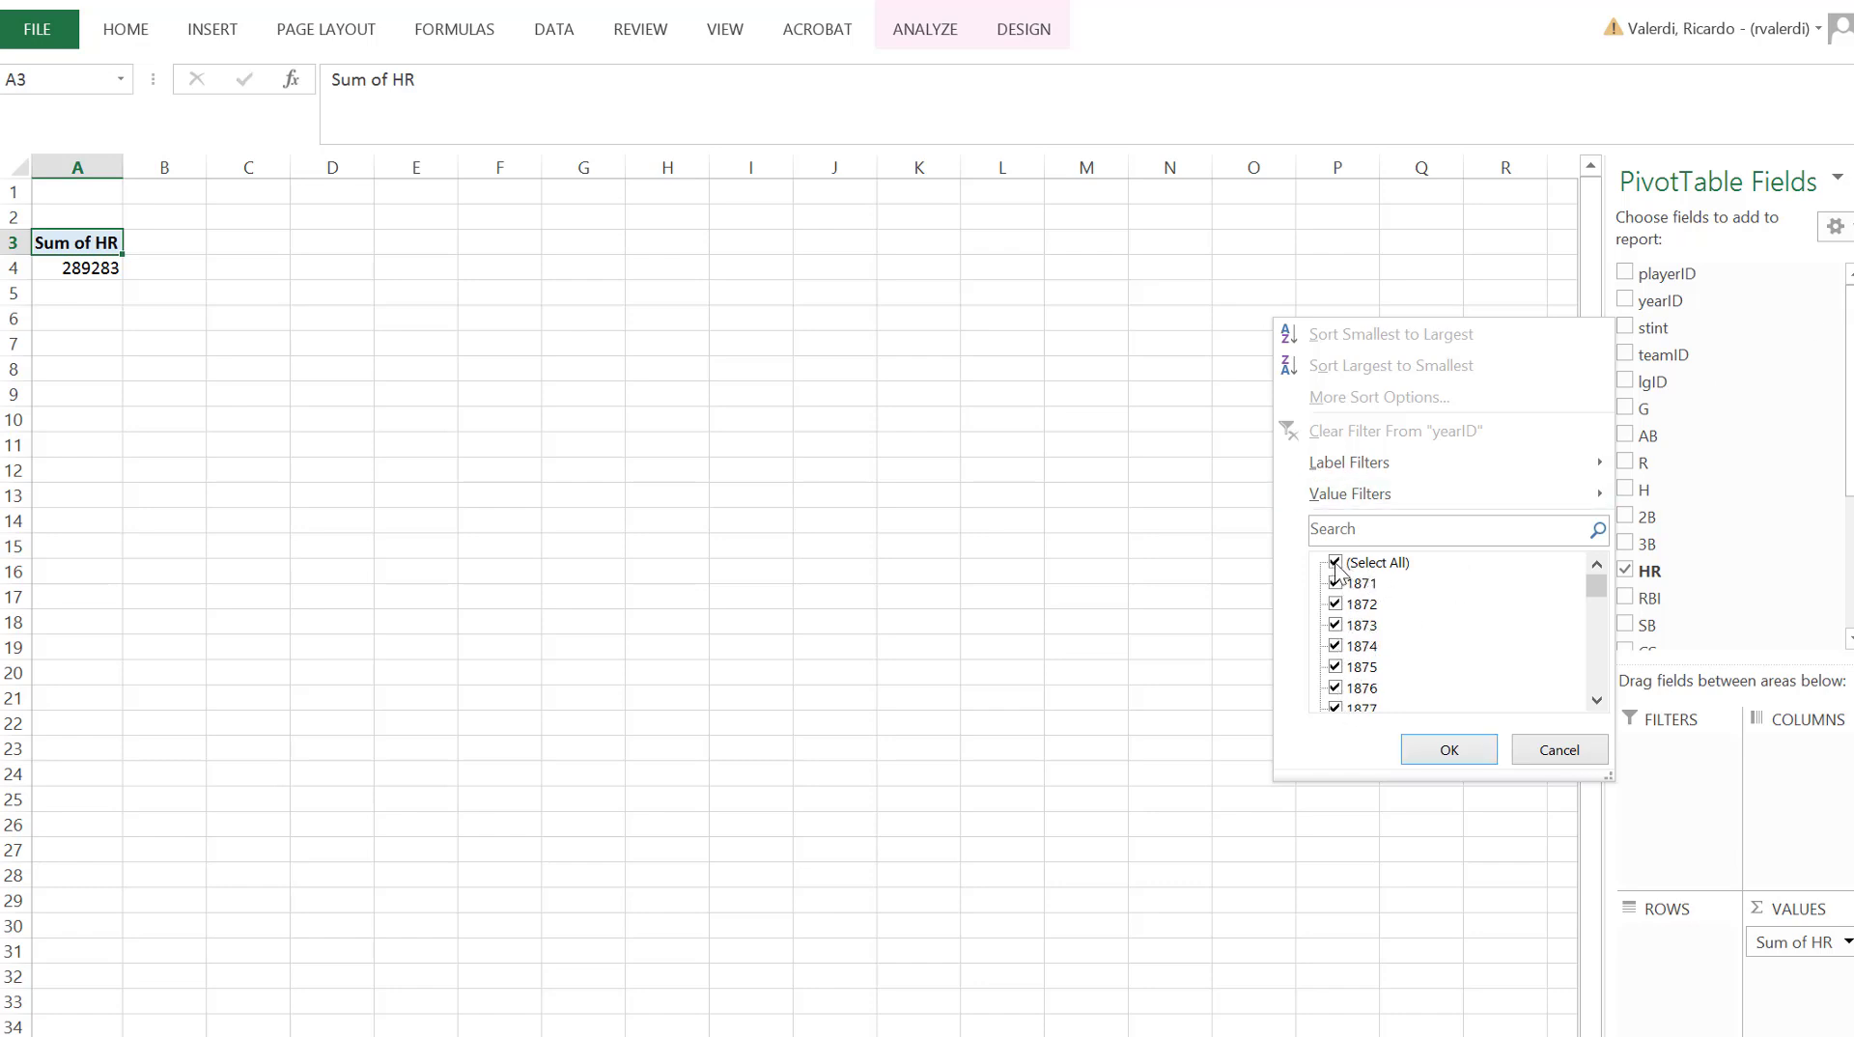
{"action": "left_click", "coordinate": [1335, 563]}
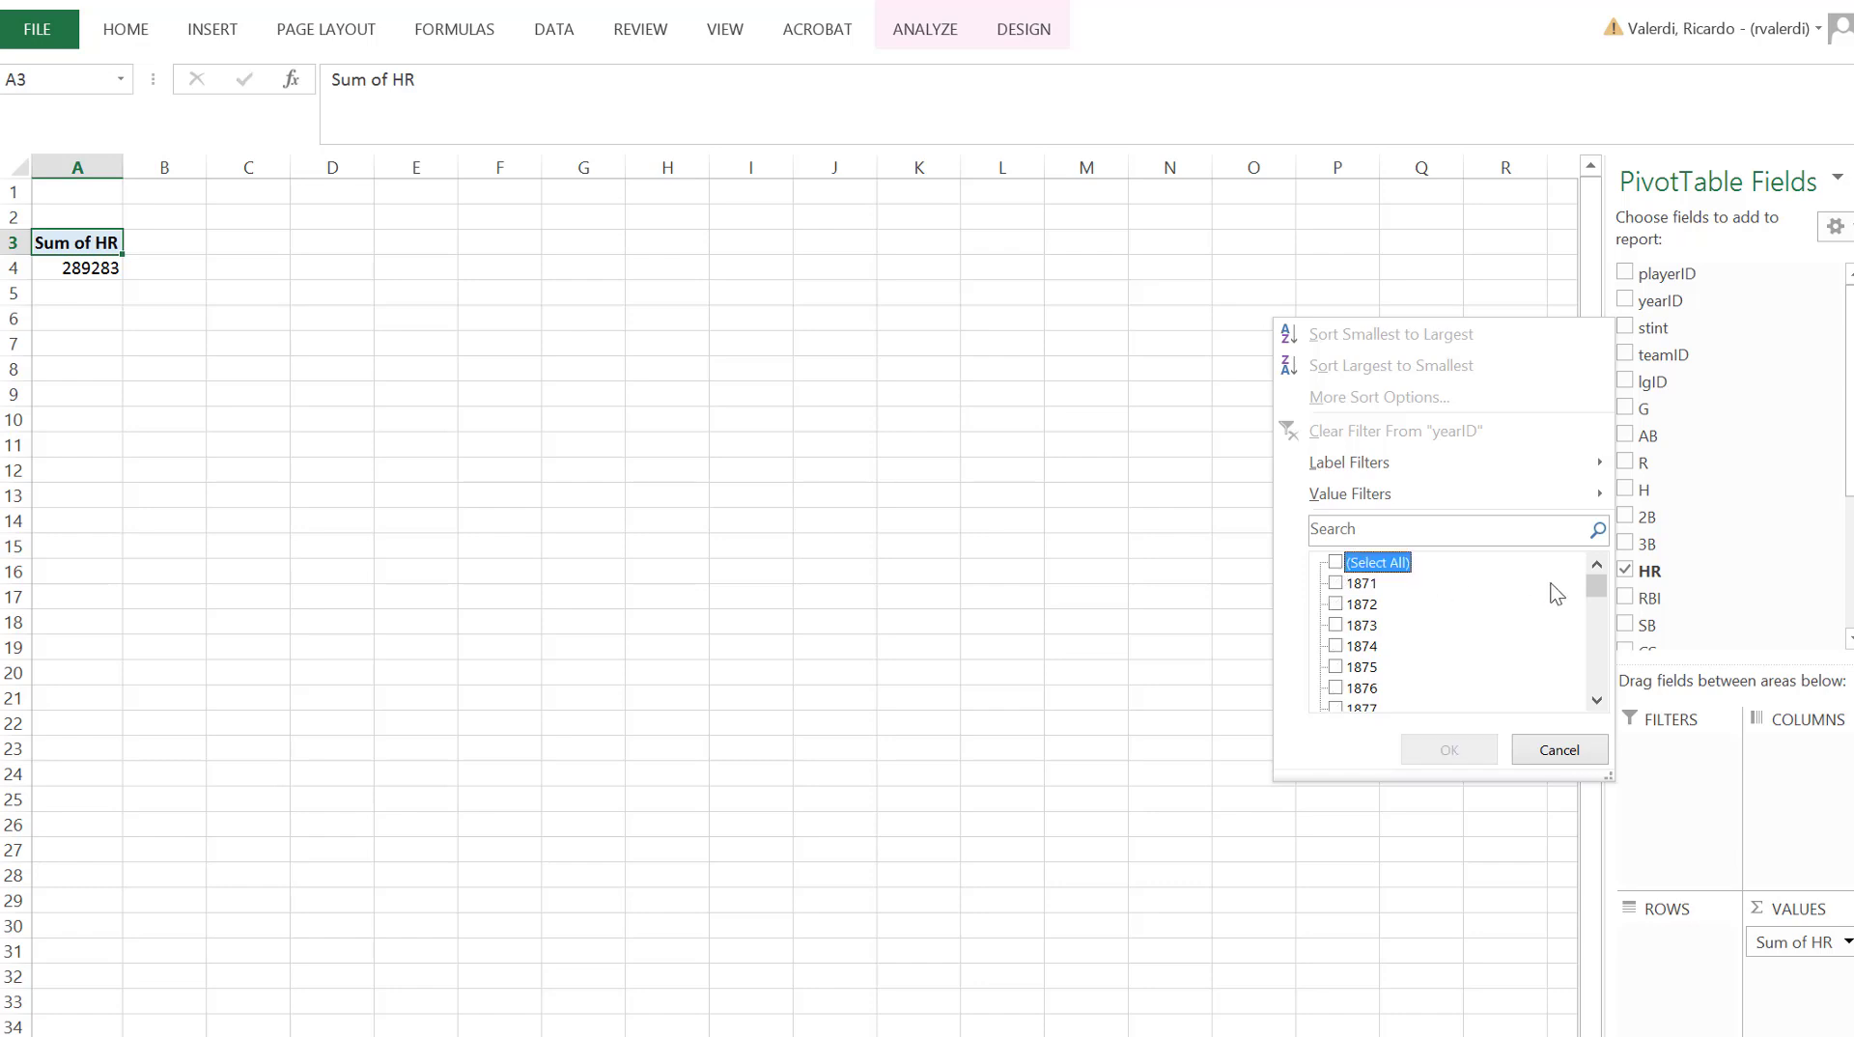
{"action": "left_click", "coordinate": [1595, 586]}
{"action": "left_click_drag", "start_coordinate": [1595, 585], "coordinate": [1608, 708]}
{"action": "left_click", "coordinate": [1338, 689]}
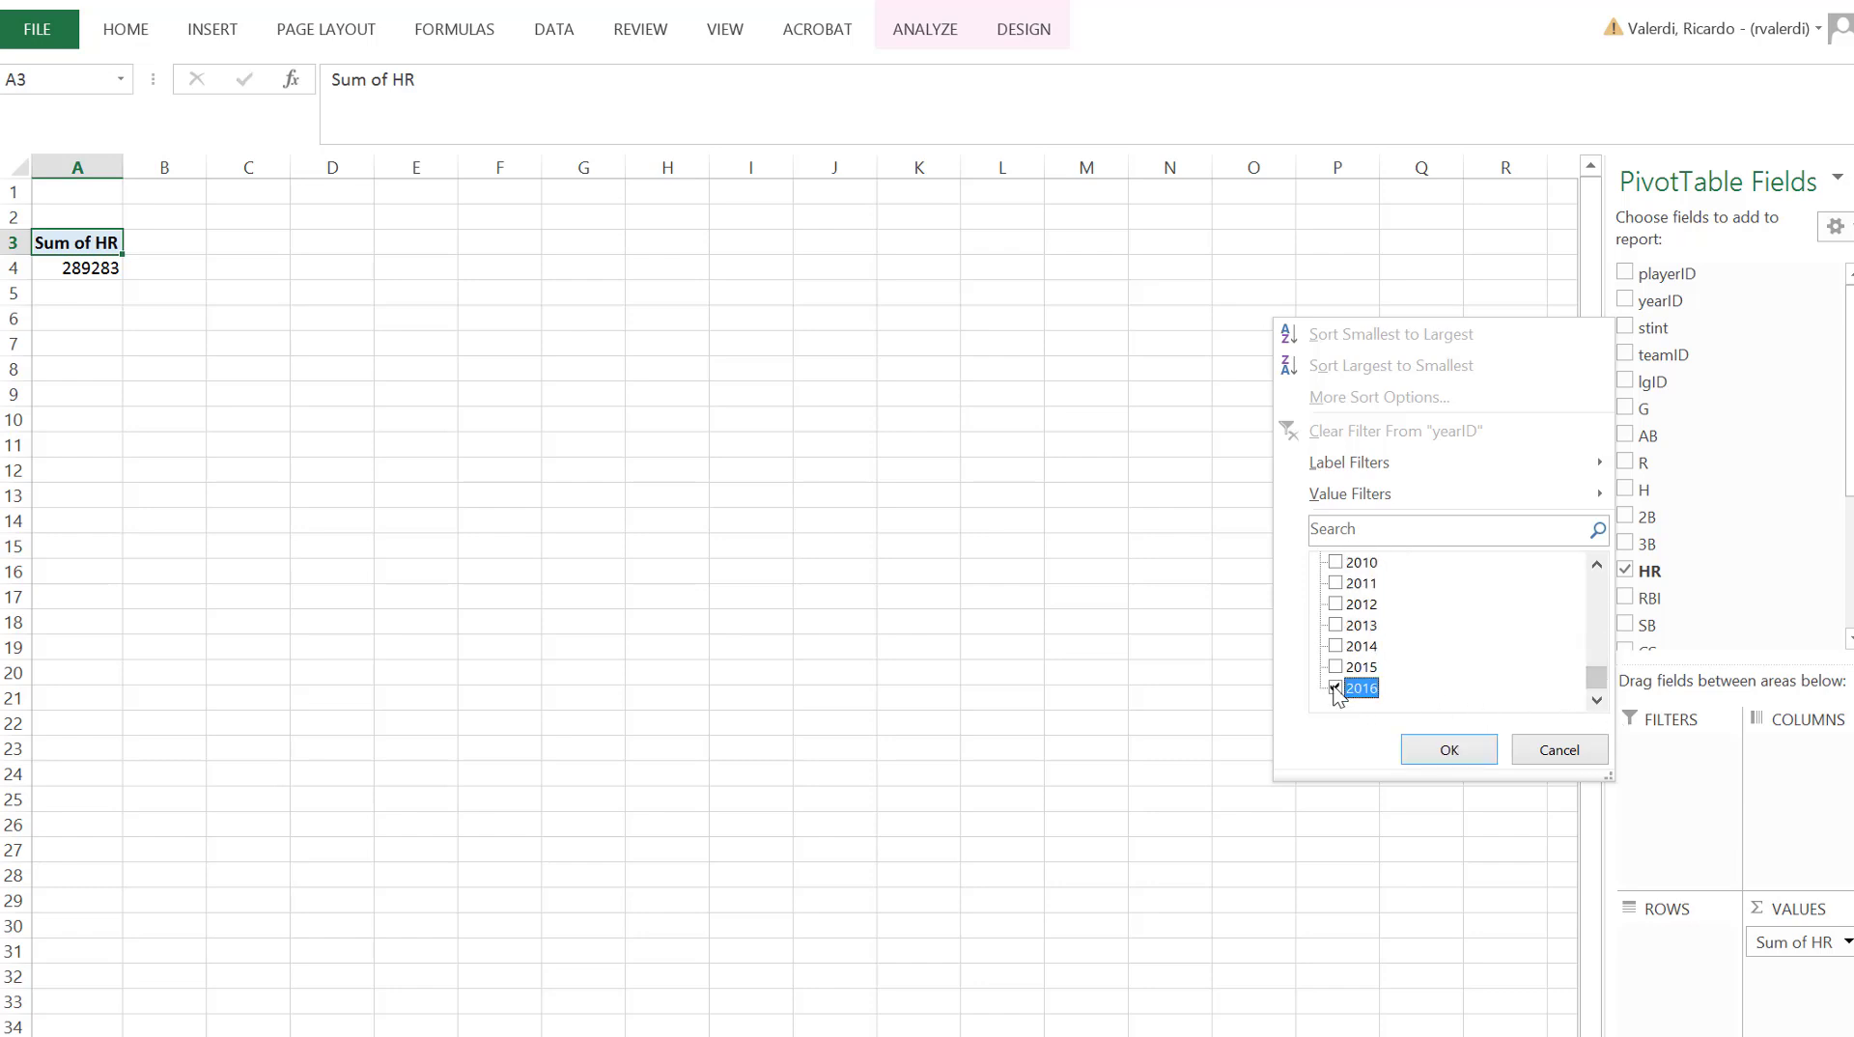
{"action": "left_click", "coordinate": [1448, 752]}
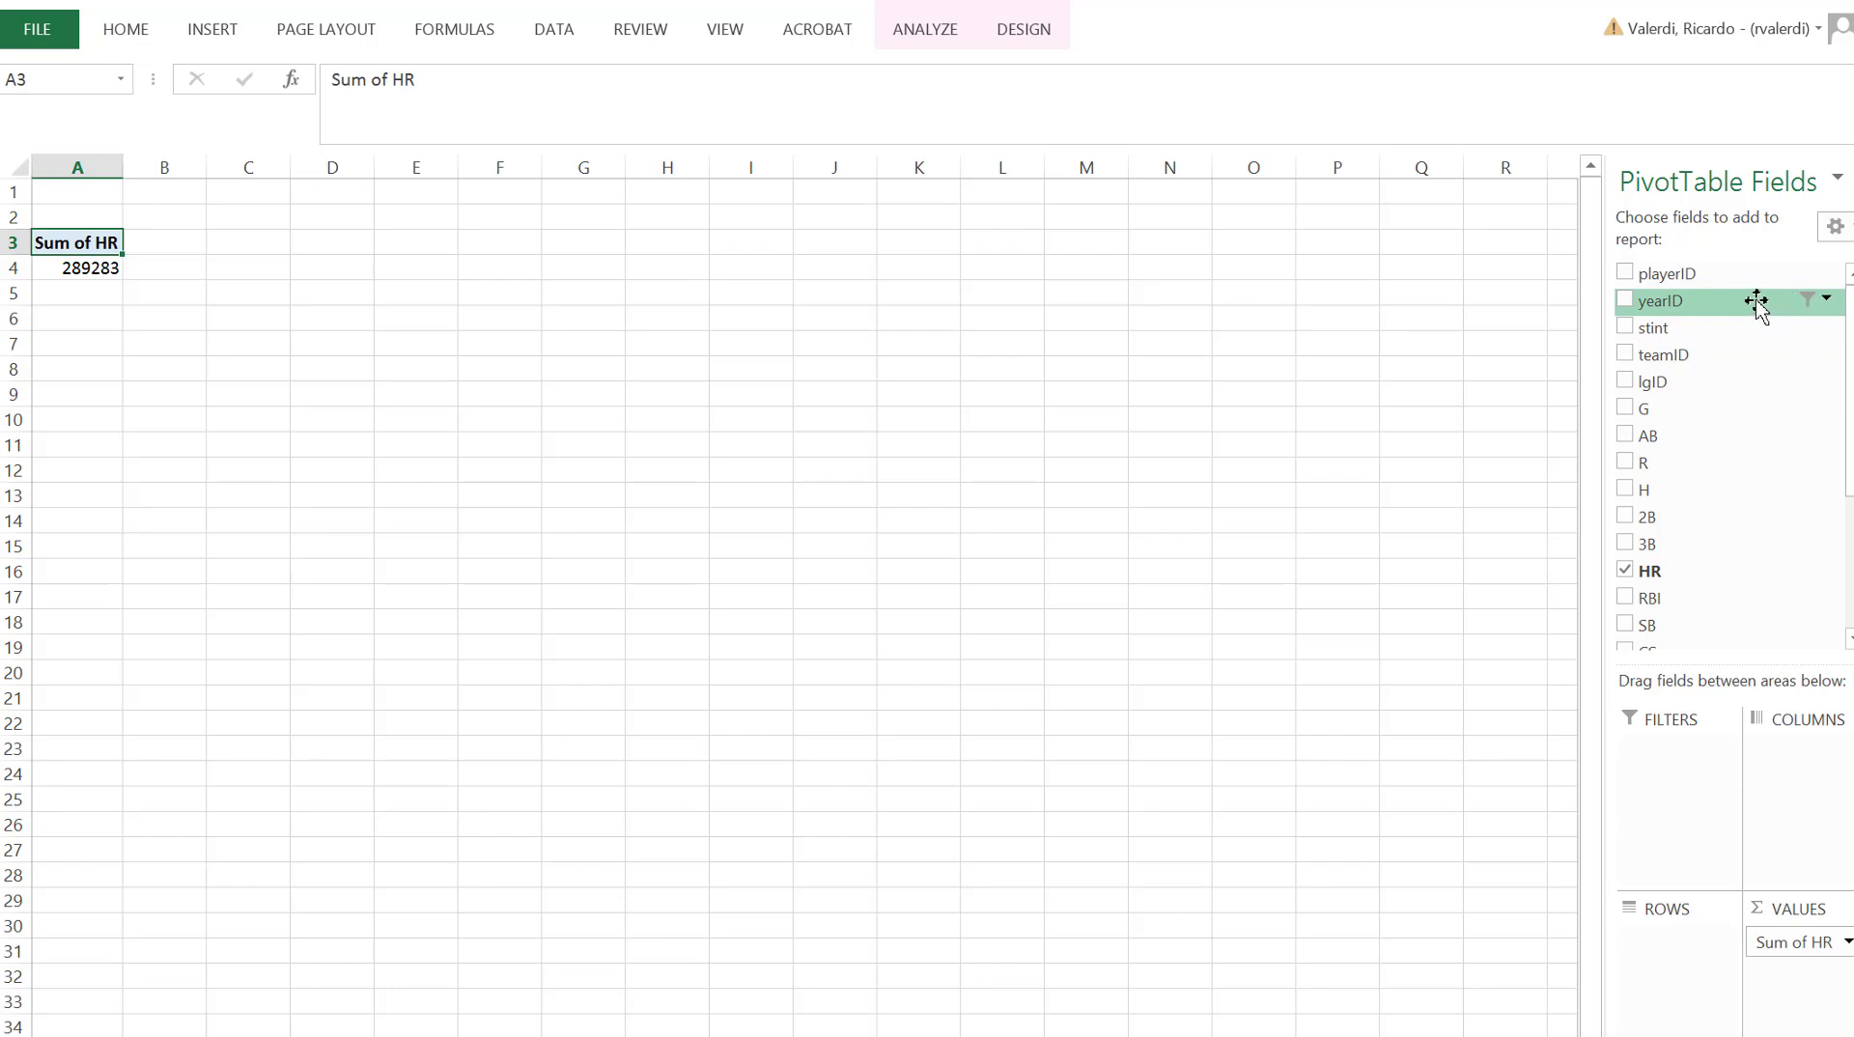
{"action": "left_click_drag", "start_coordinate": [1757, 302], "coordinate": [1689, 787]}
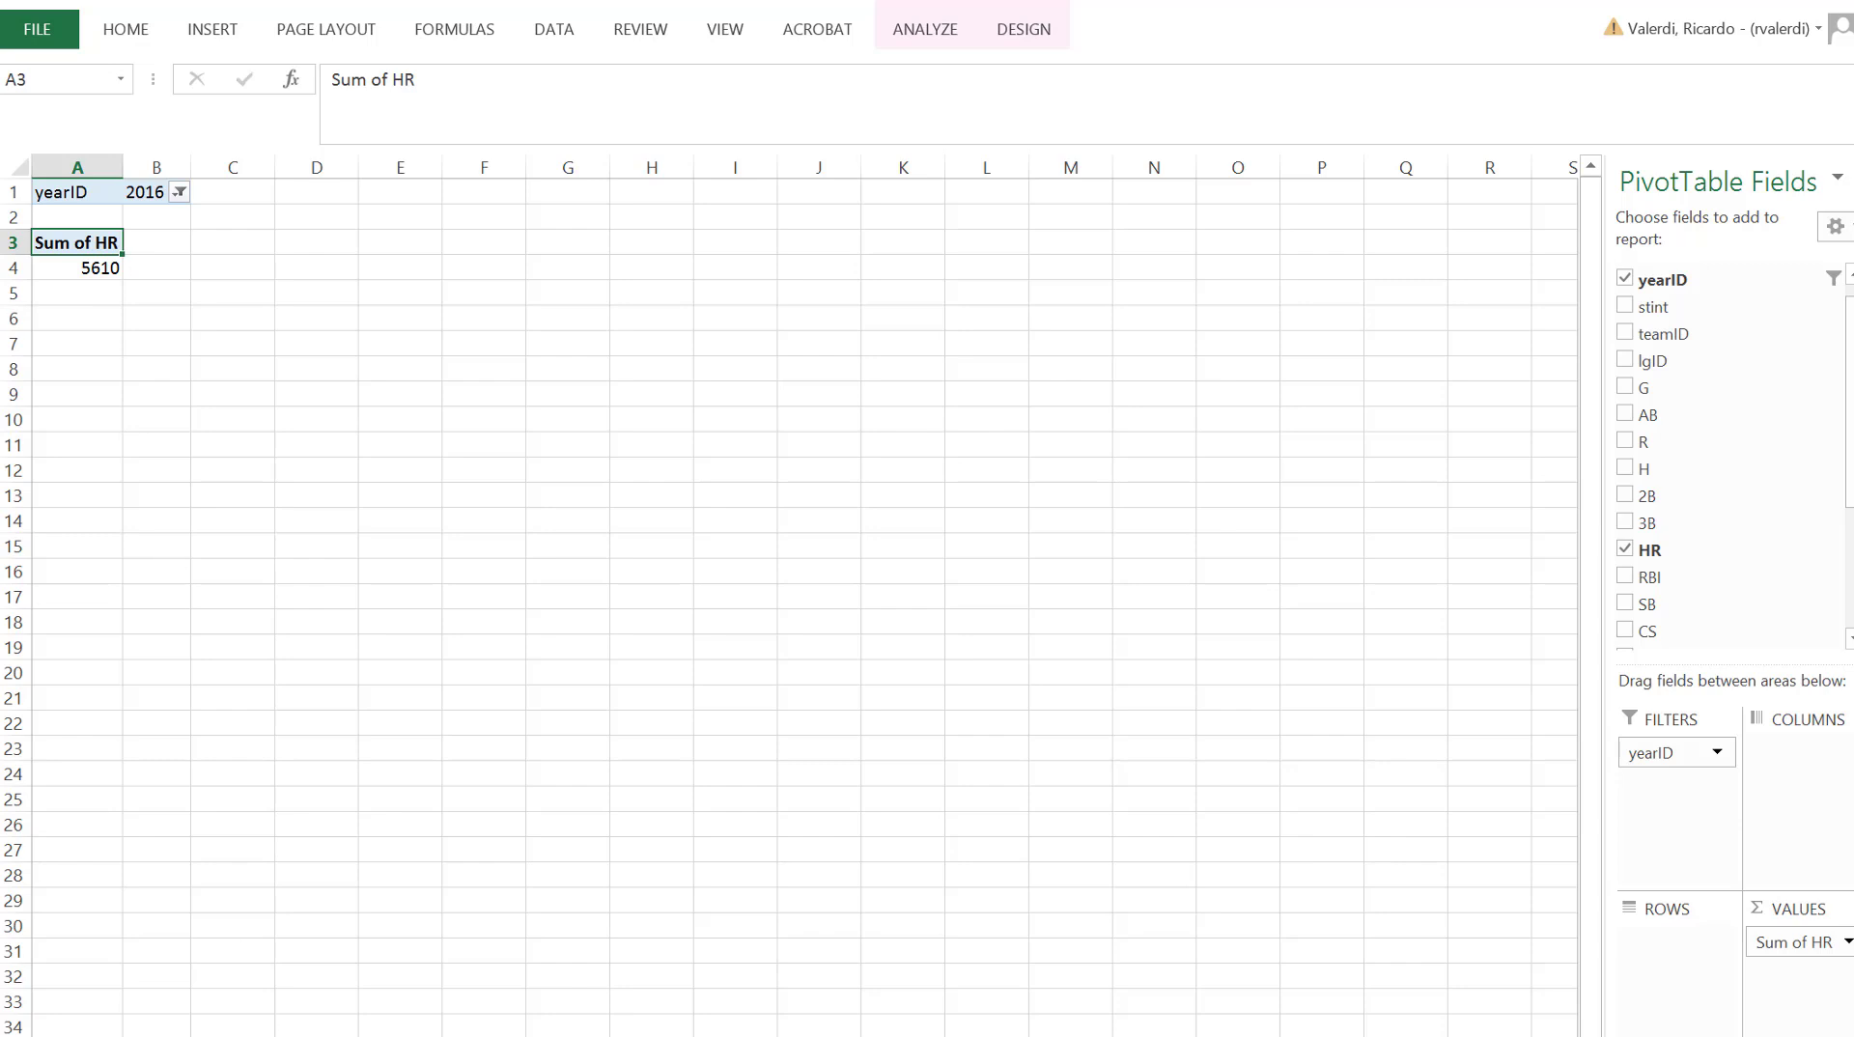
Switch to the PowerPoint slide and enter 5,610 as the answer to how many home runs MLB teams hit in 2016.
{"action": "left_click", "coordinate": [222, 995]}
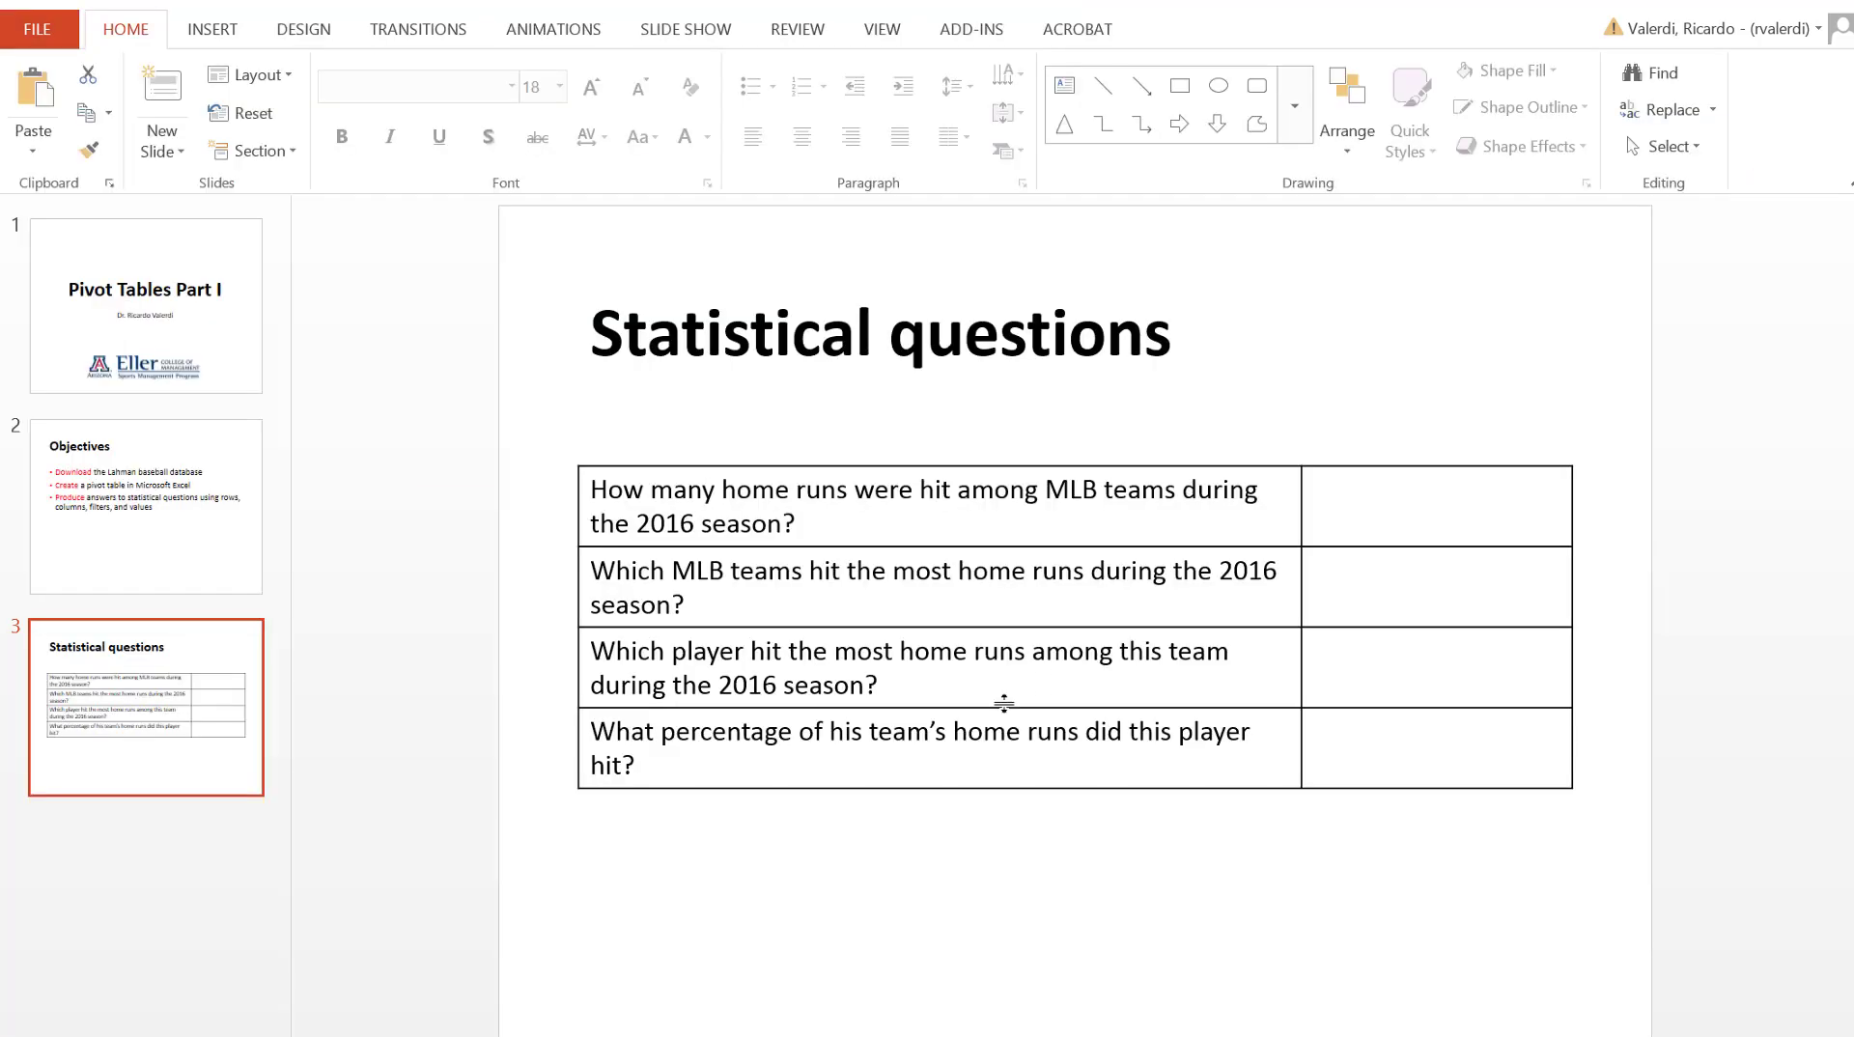
{"action": "left_click", "coordinate": [1408, 508]}
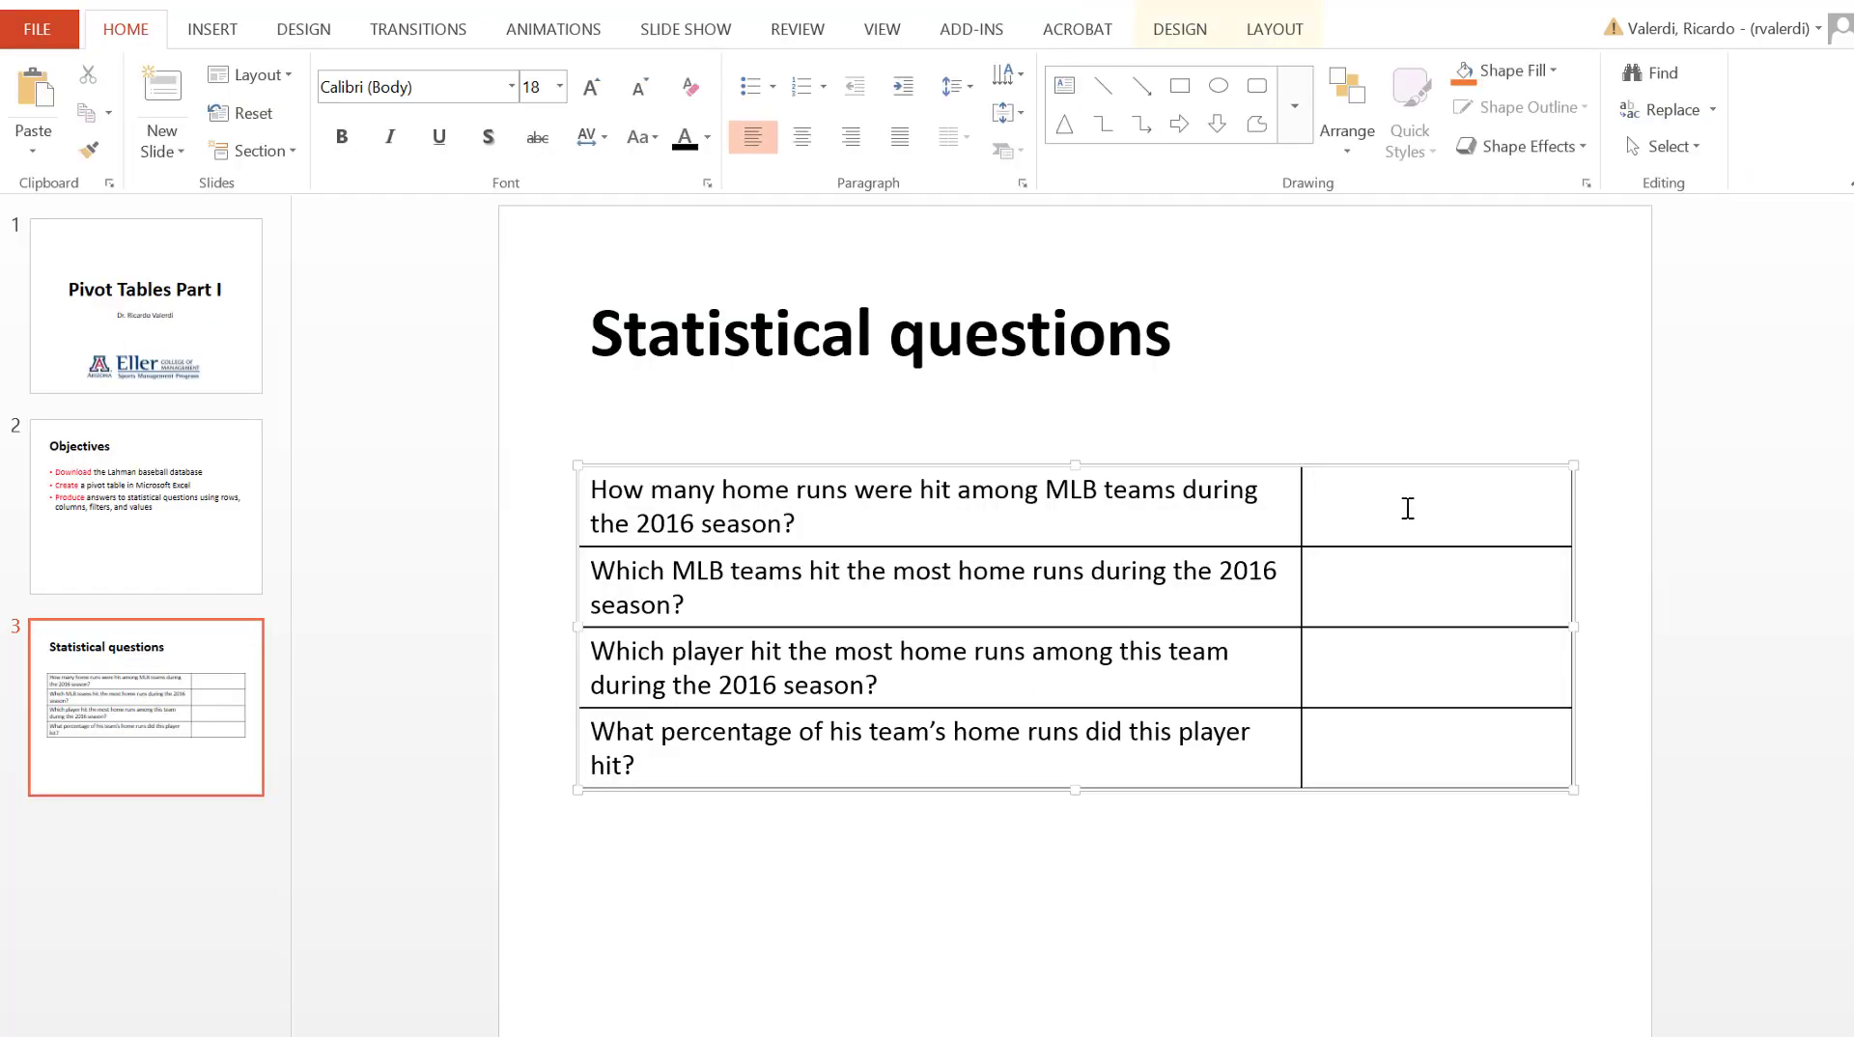
{"action": "type", "text": "5,610"}
{"action": "key", "text": "alt+Tab"}
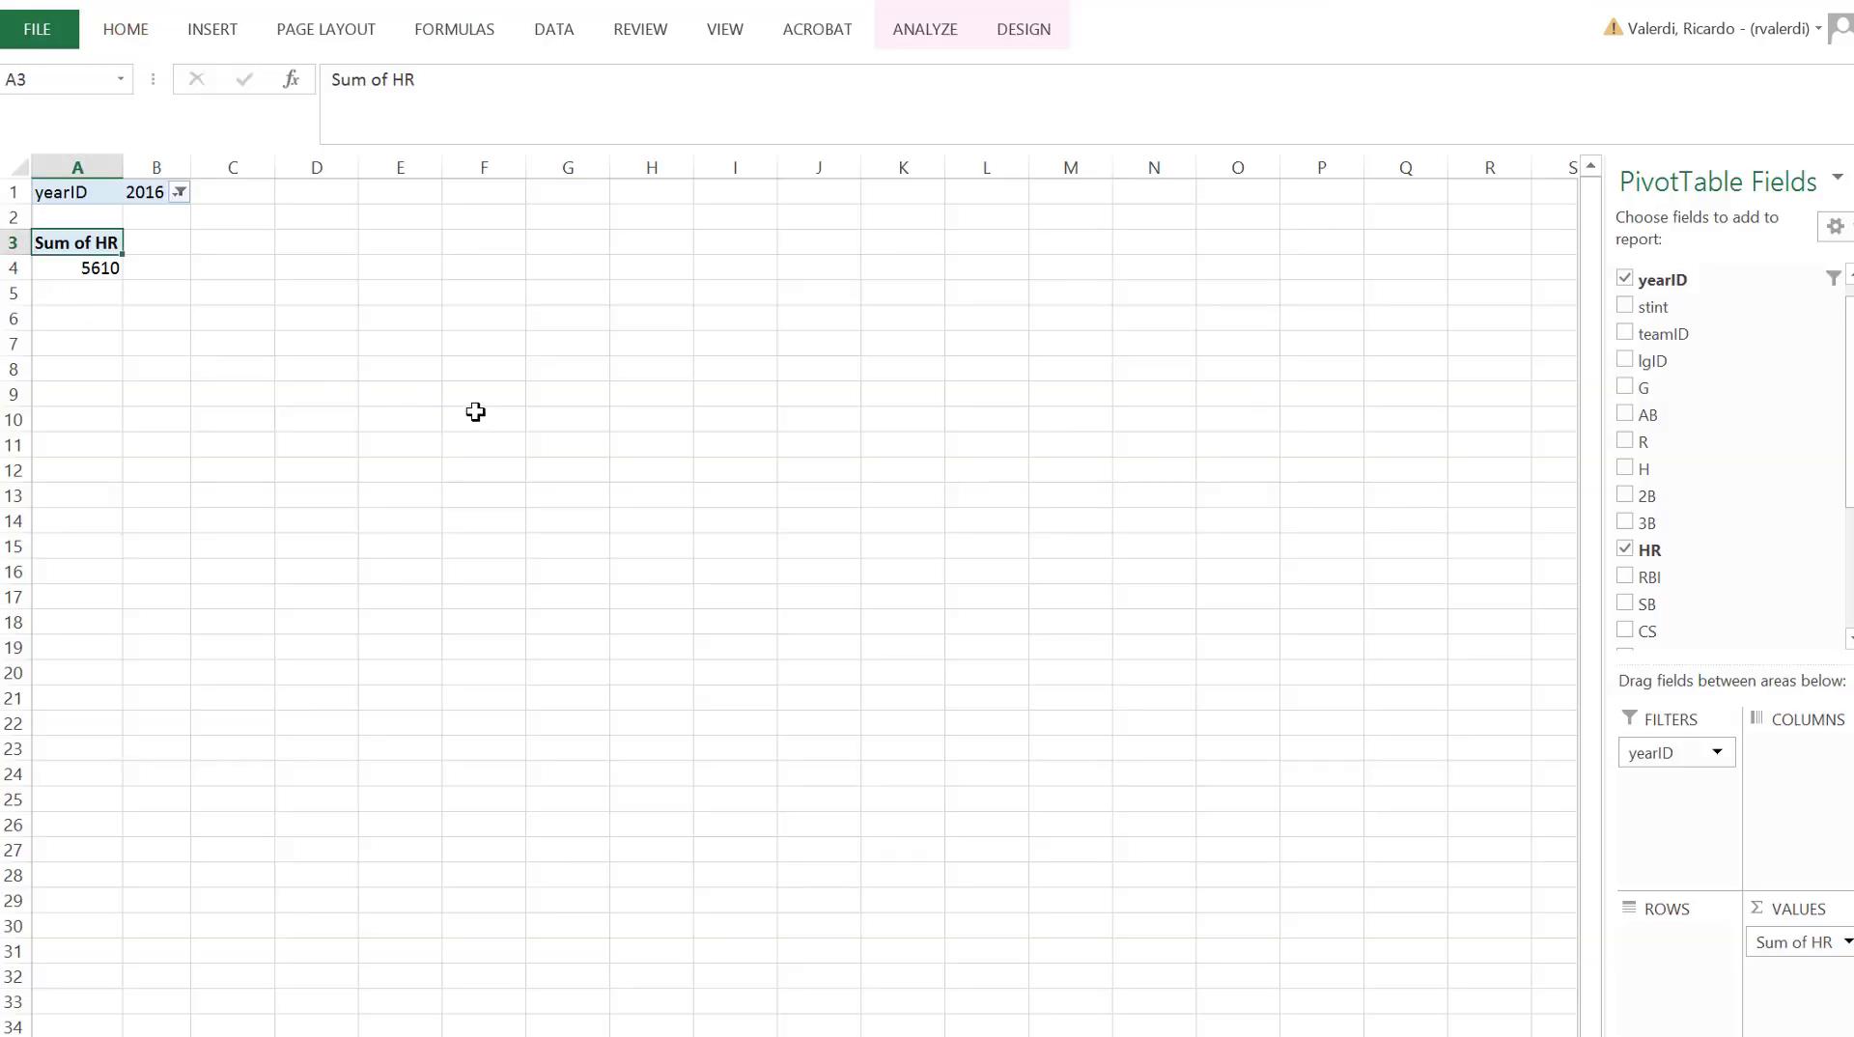
{"action": "key", "text": "alt+Tab"}
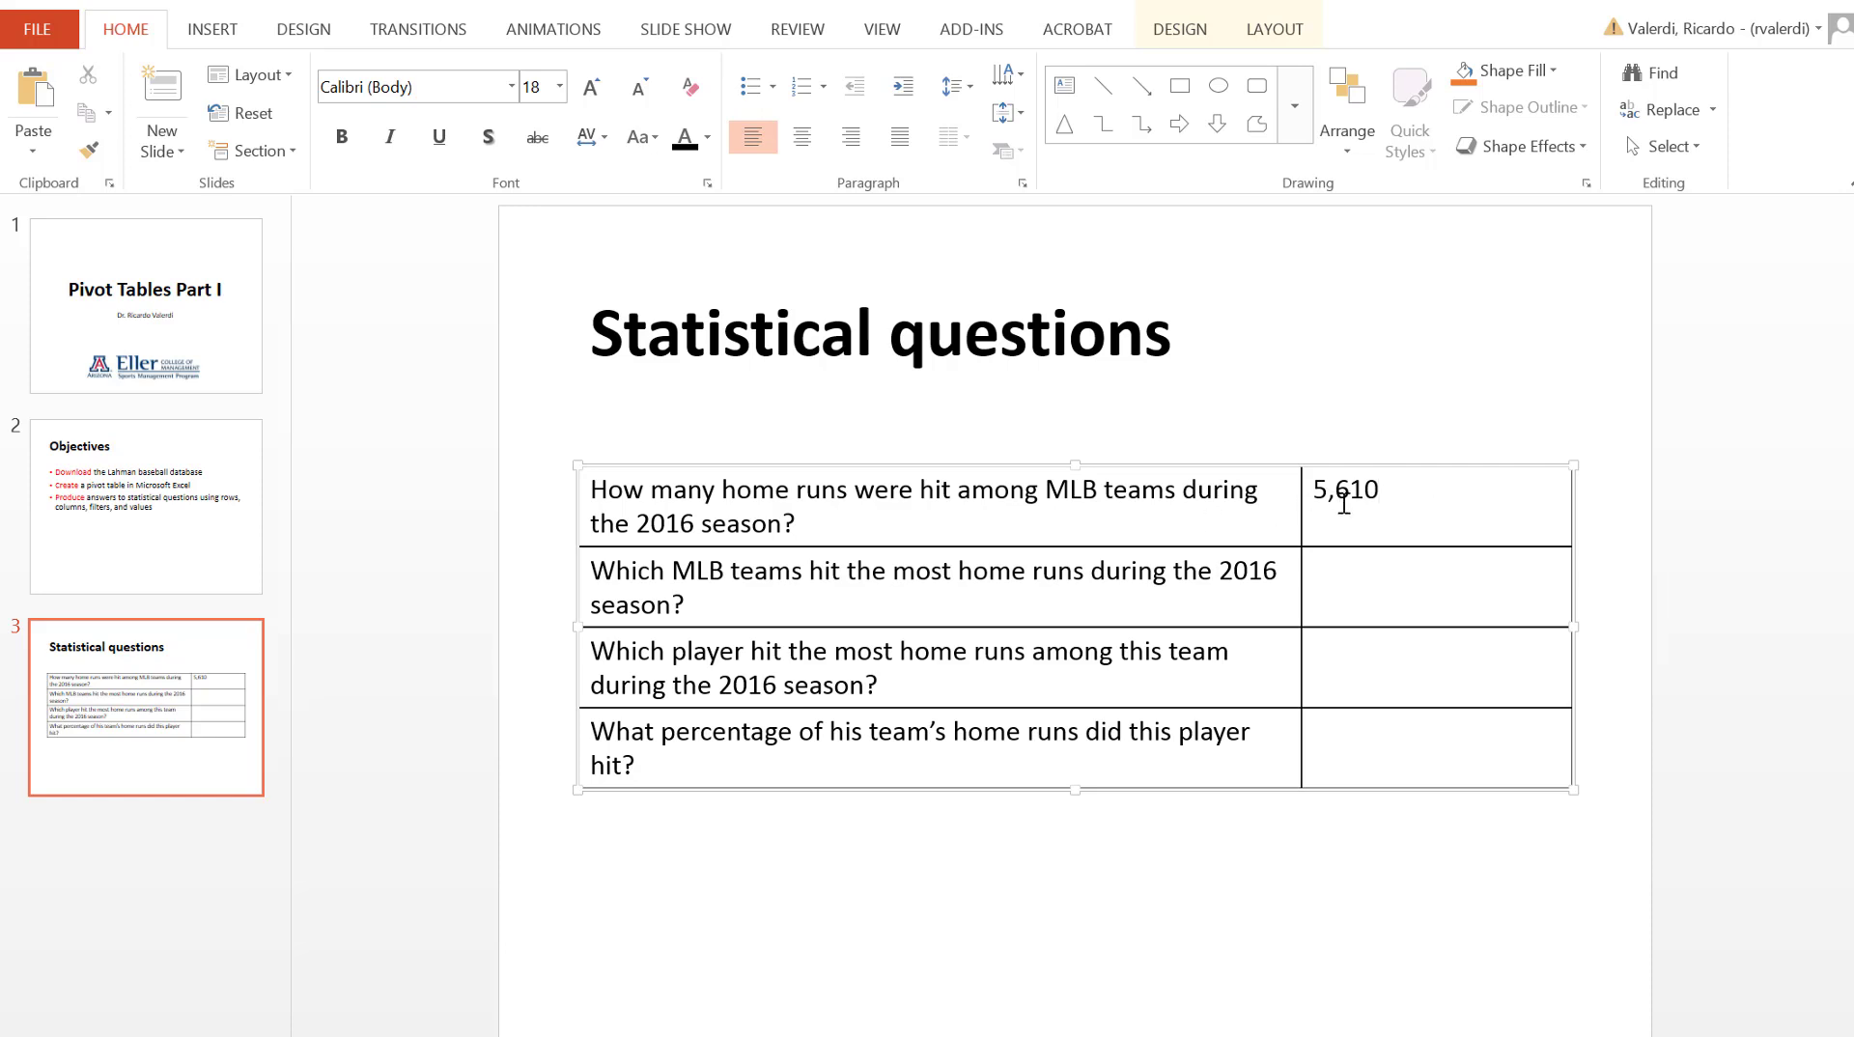
{"action": "left_click", "coordinate": [1328, 587]}
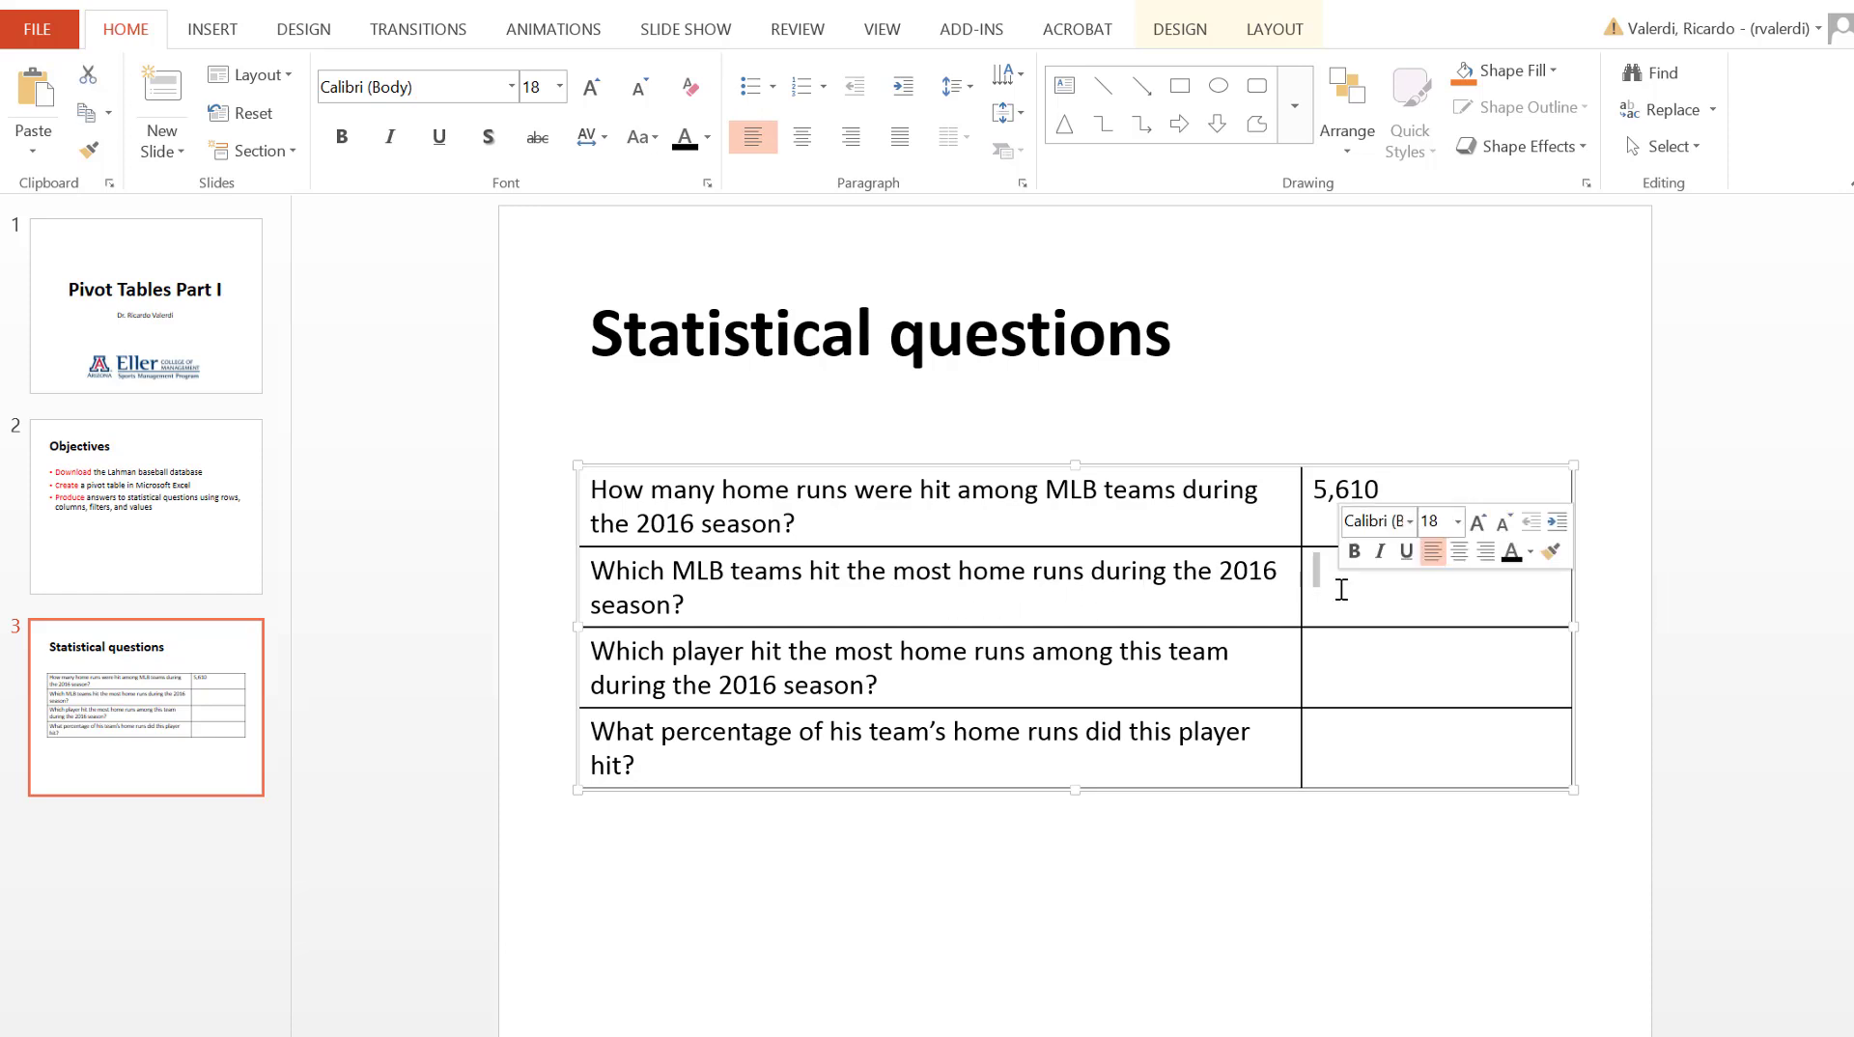
Switch to Excel, add teamID as the pivot table rows, and sort the teams by Sum of HR from largest to smallest.
{"action": "key", "text": "alt+Tab"}
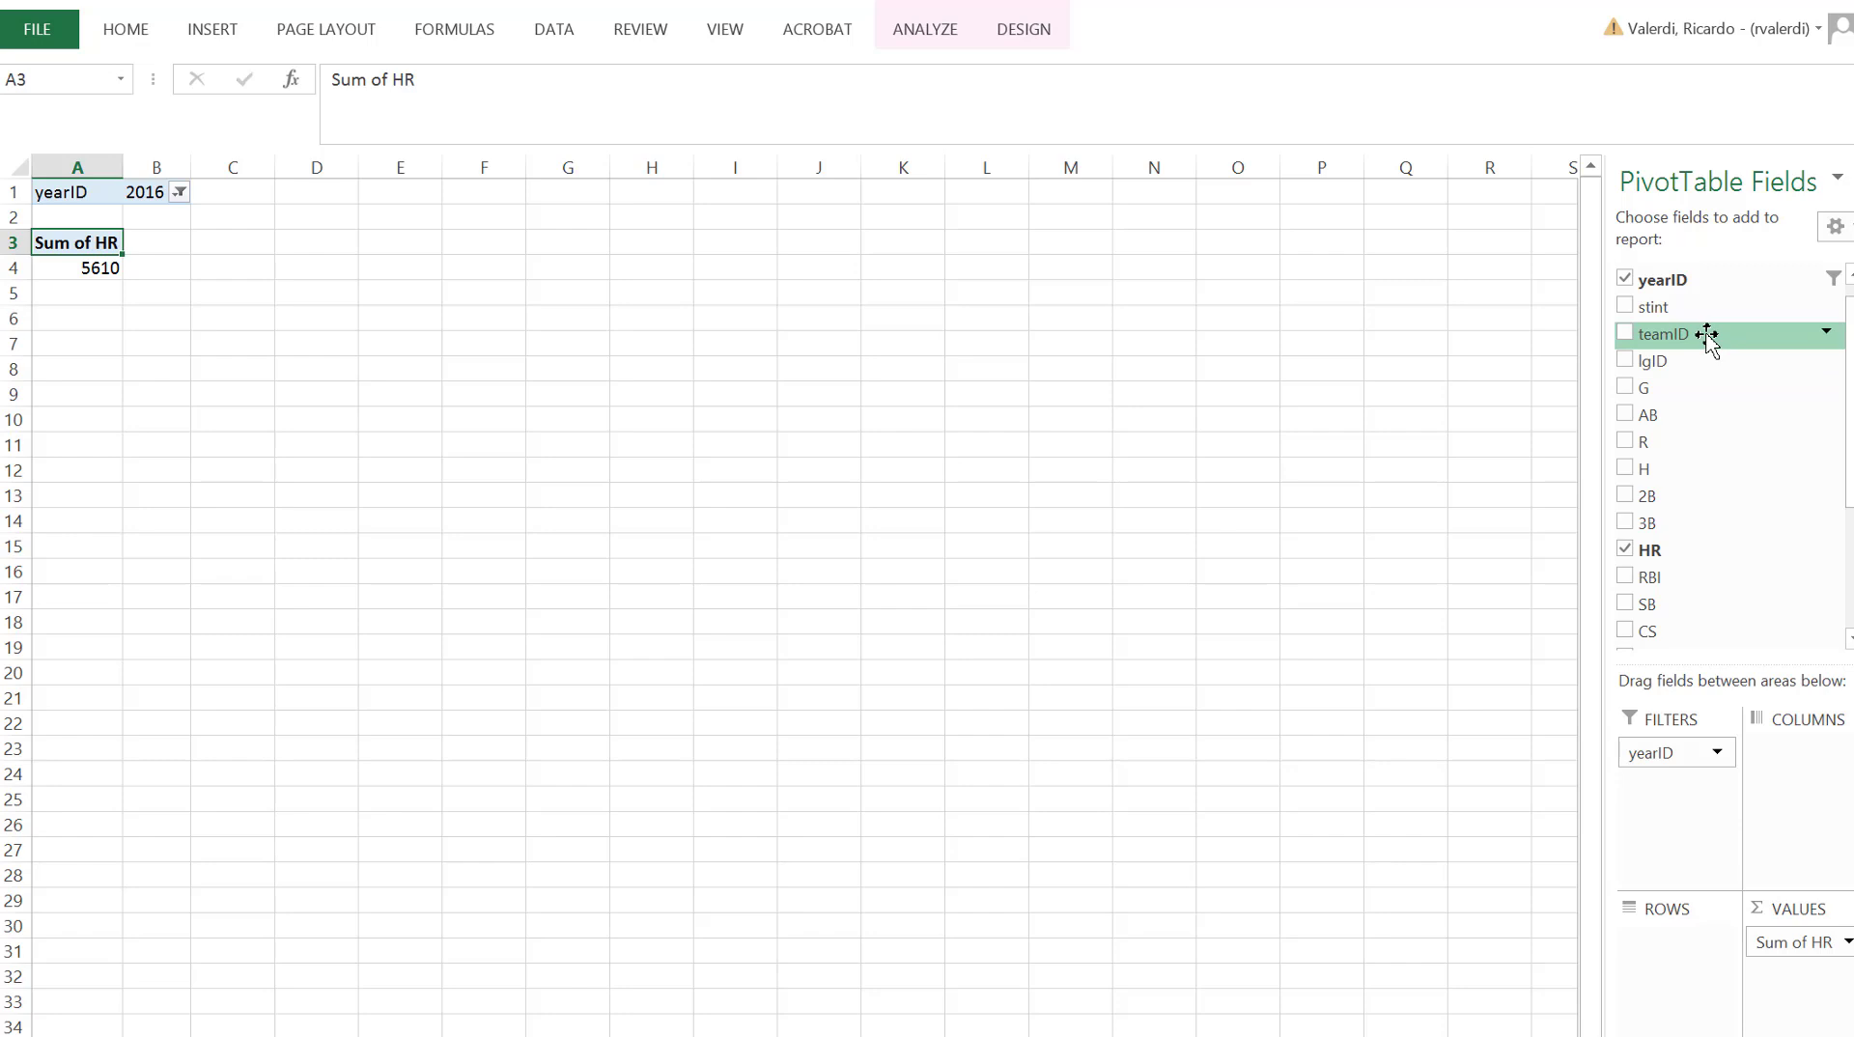
{"action": "left_click_drag", "start_coordinate": [1707, 338], "coordinate": [1676, 956]}
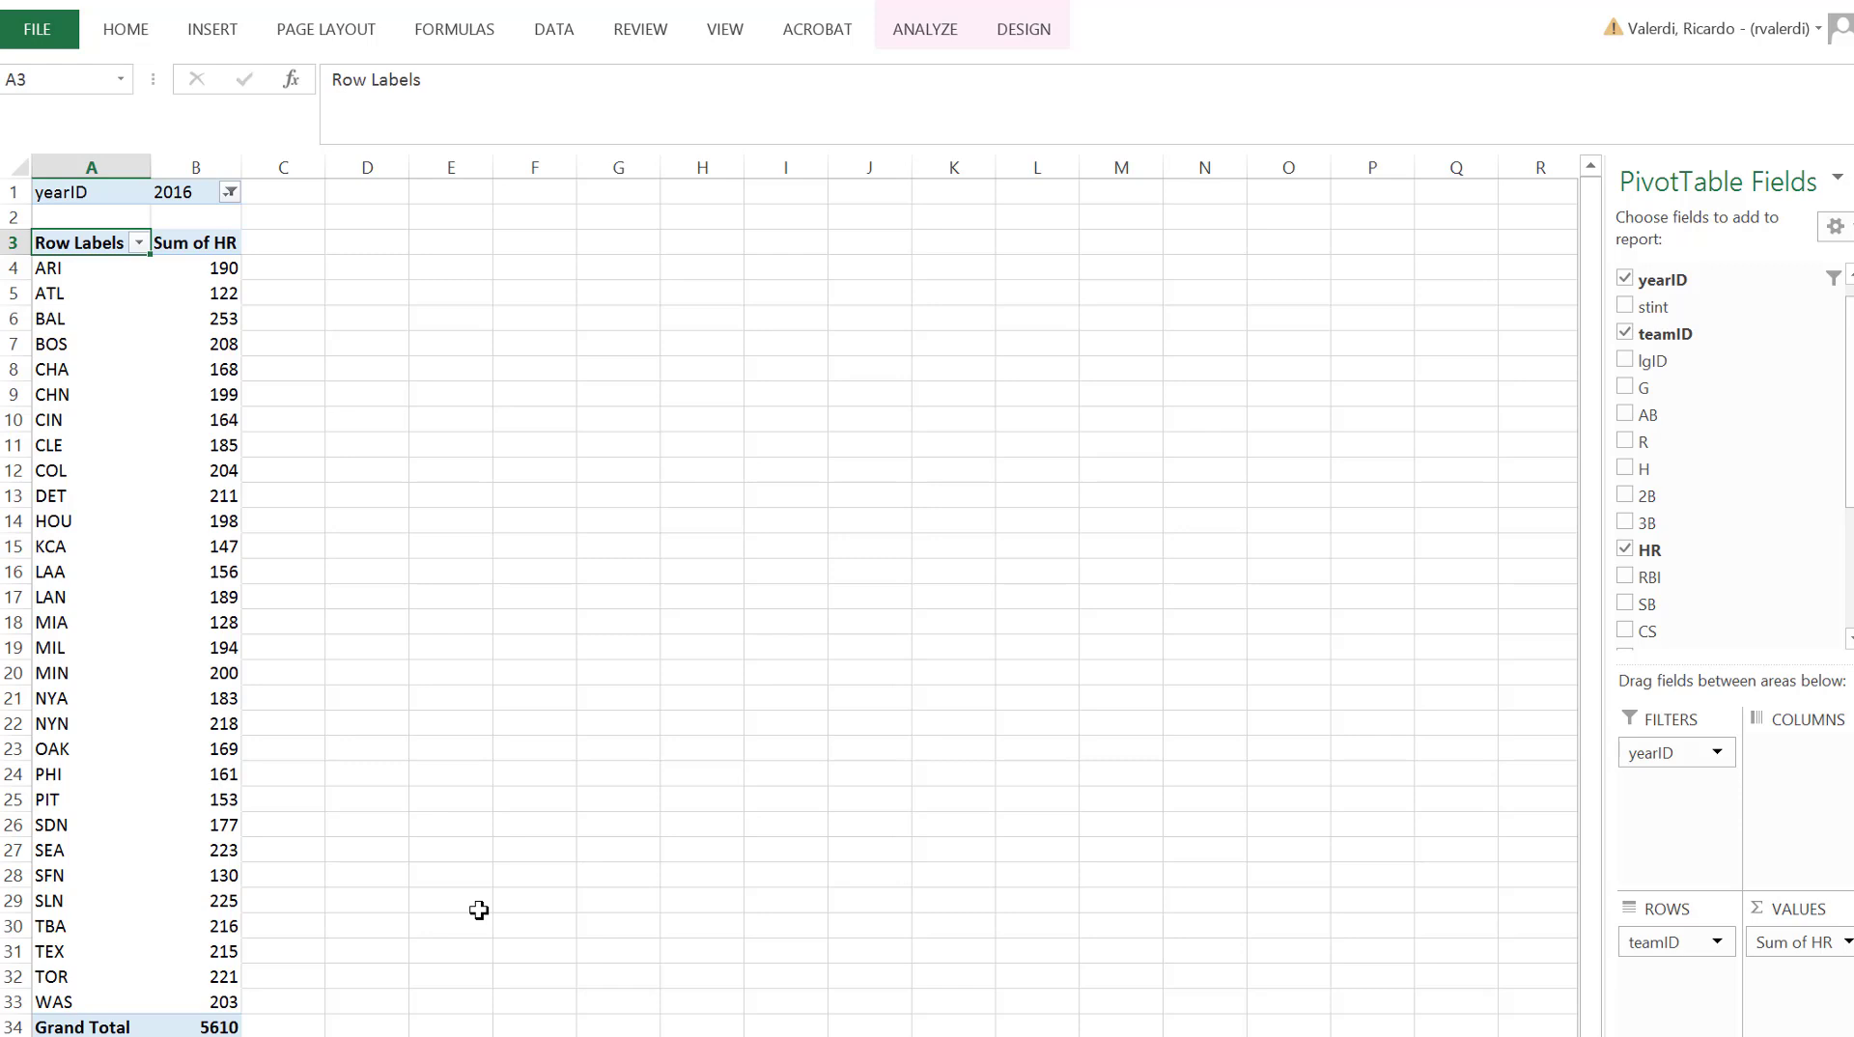
{"action": "left_click", "coordinate": [184, 309]}
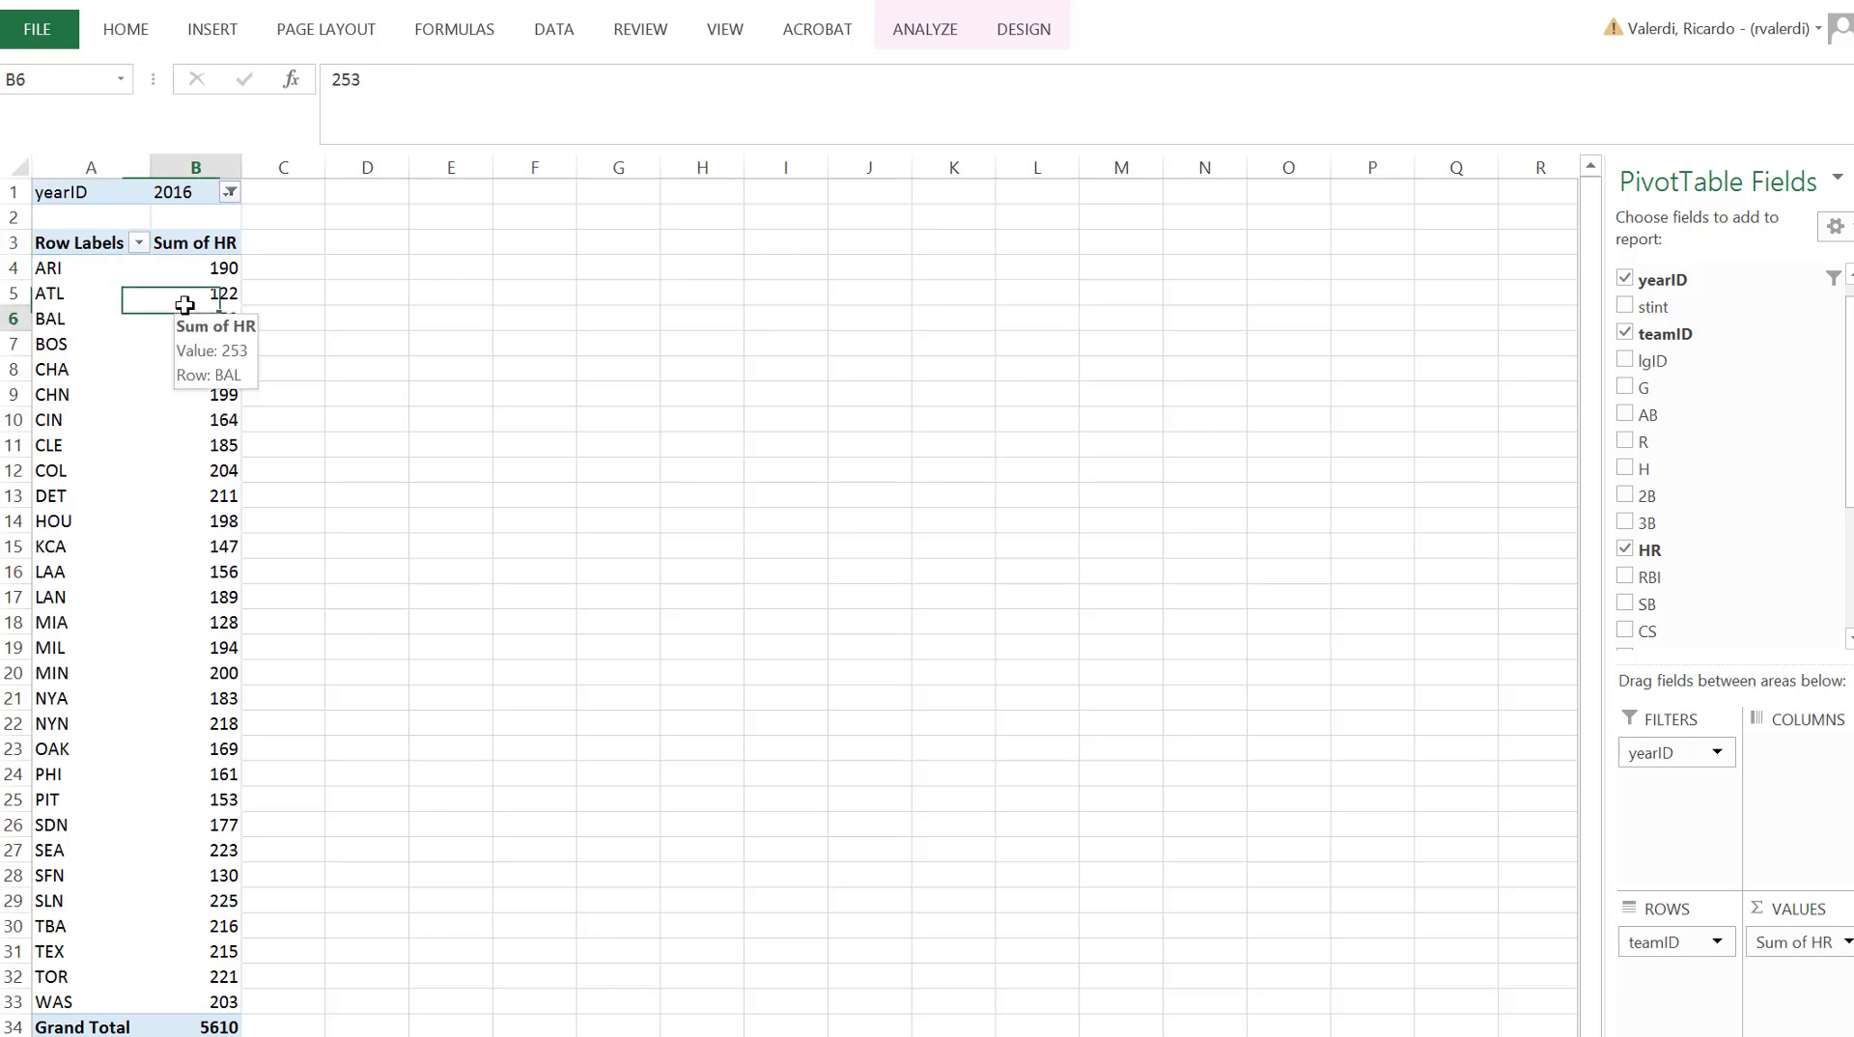
{"action": "left_click", "coordinate": [553, 39]}
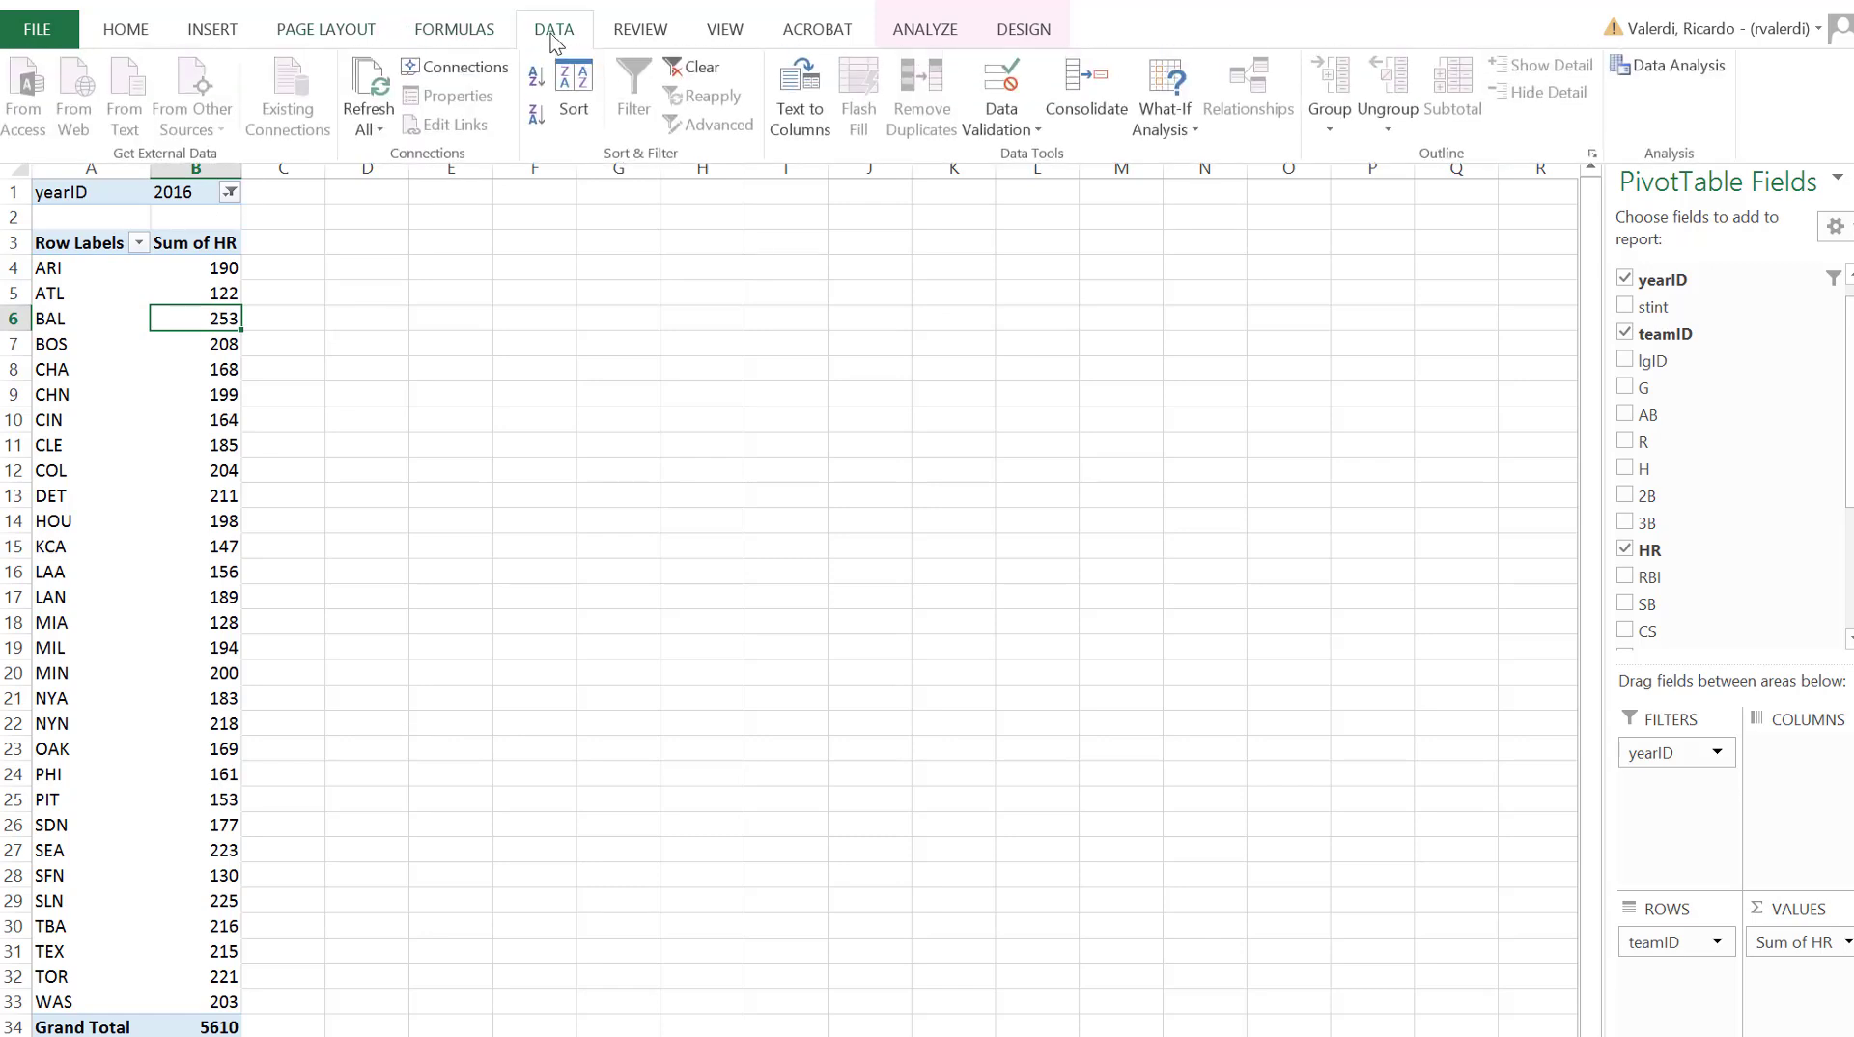
{"action": "left_click", "coordinate": [571, 110]}
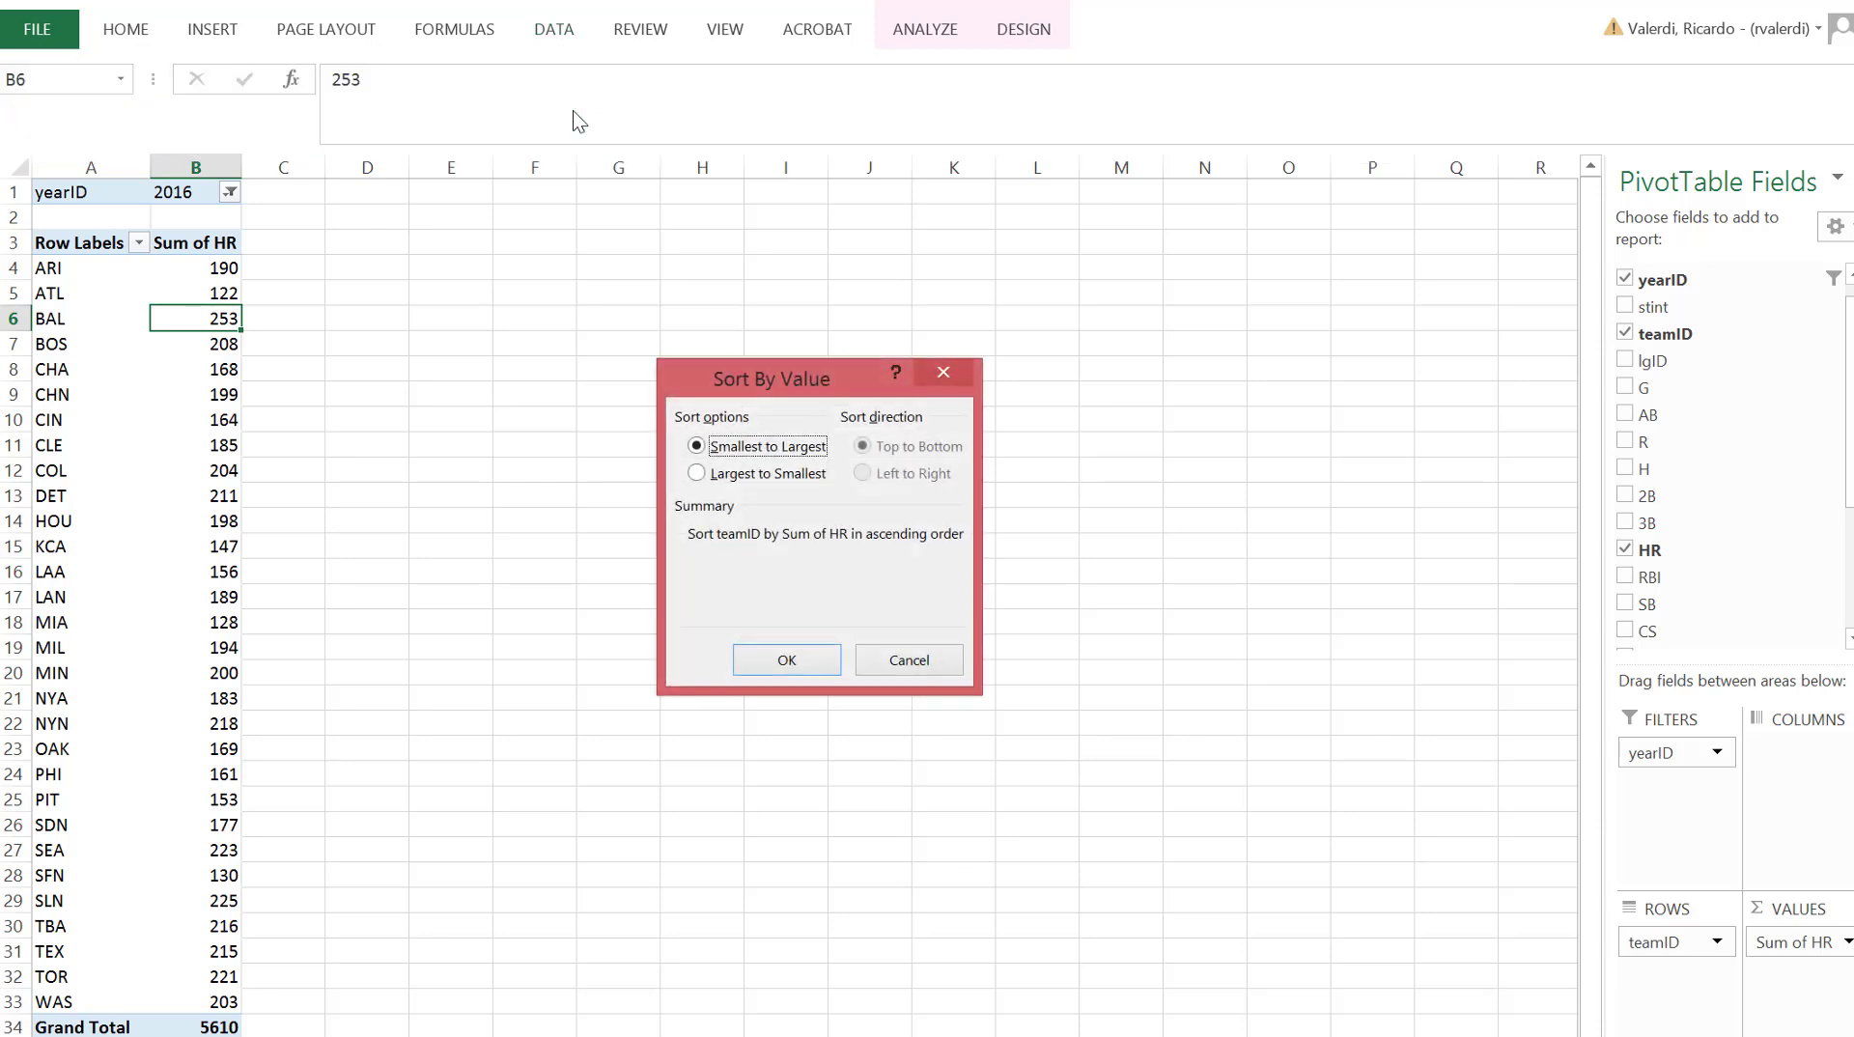
{"action": "left_click", "coordinate": [729, 475]}
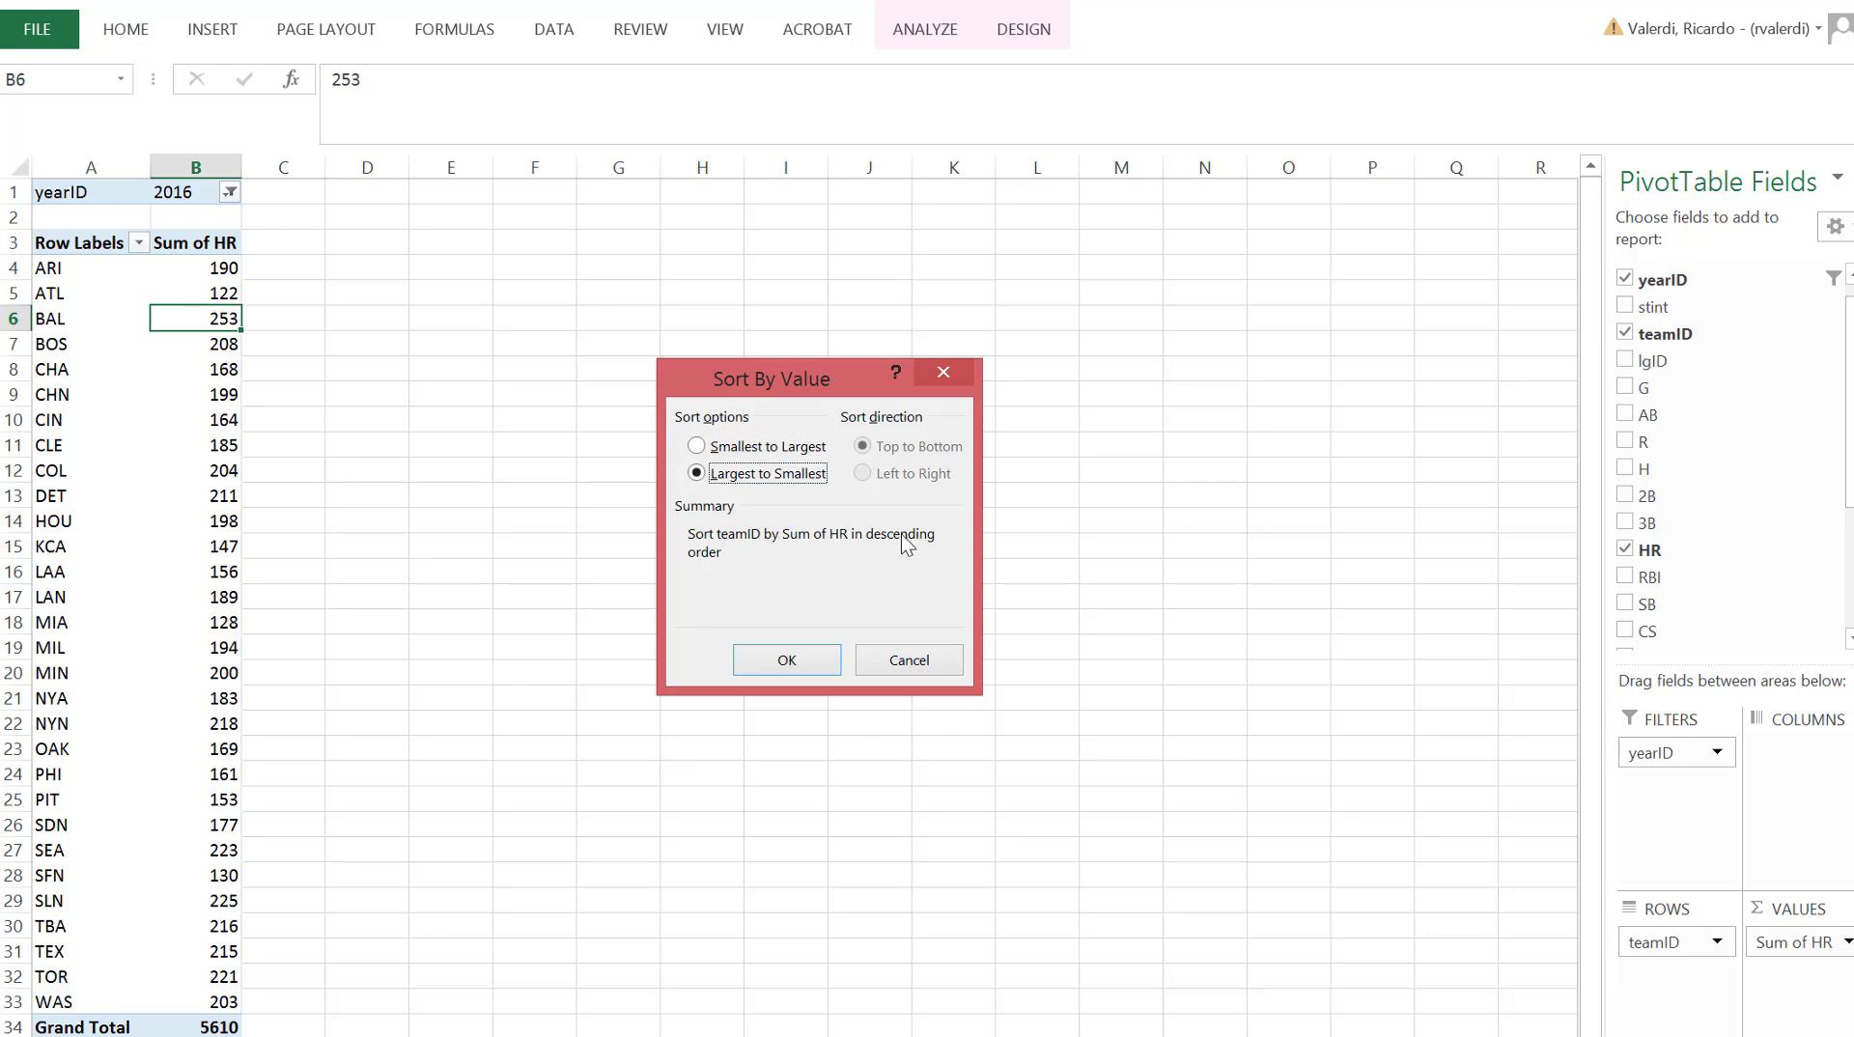
{"action": "left_click", "coordinate": [790, 658]}
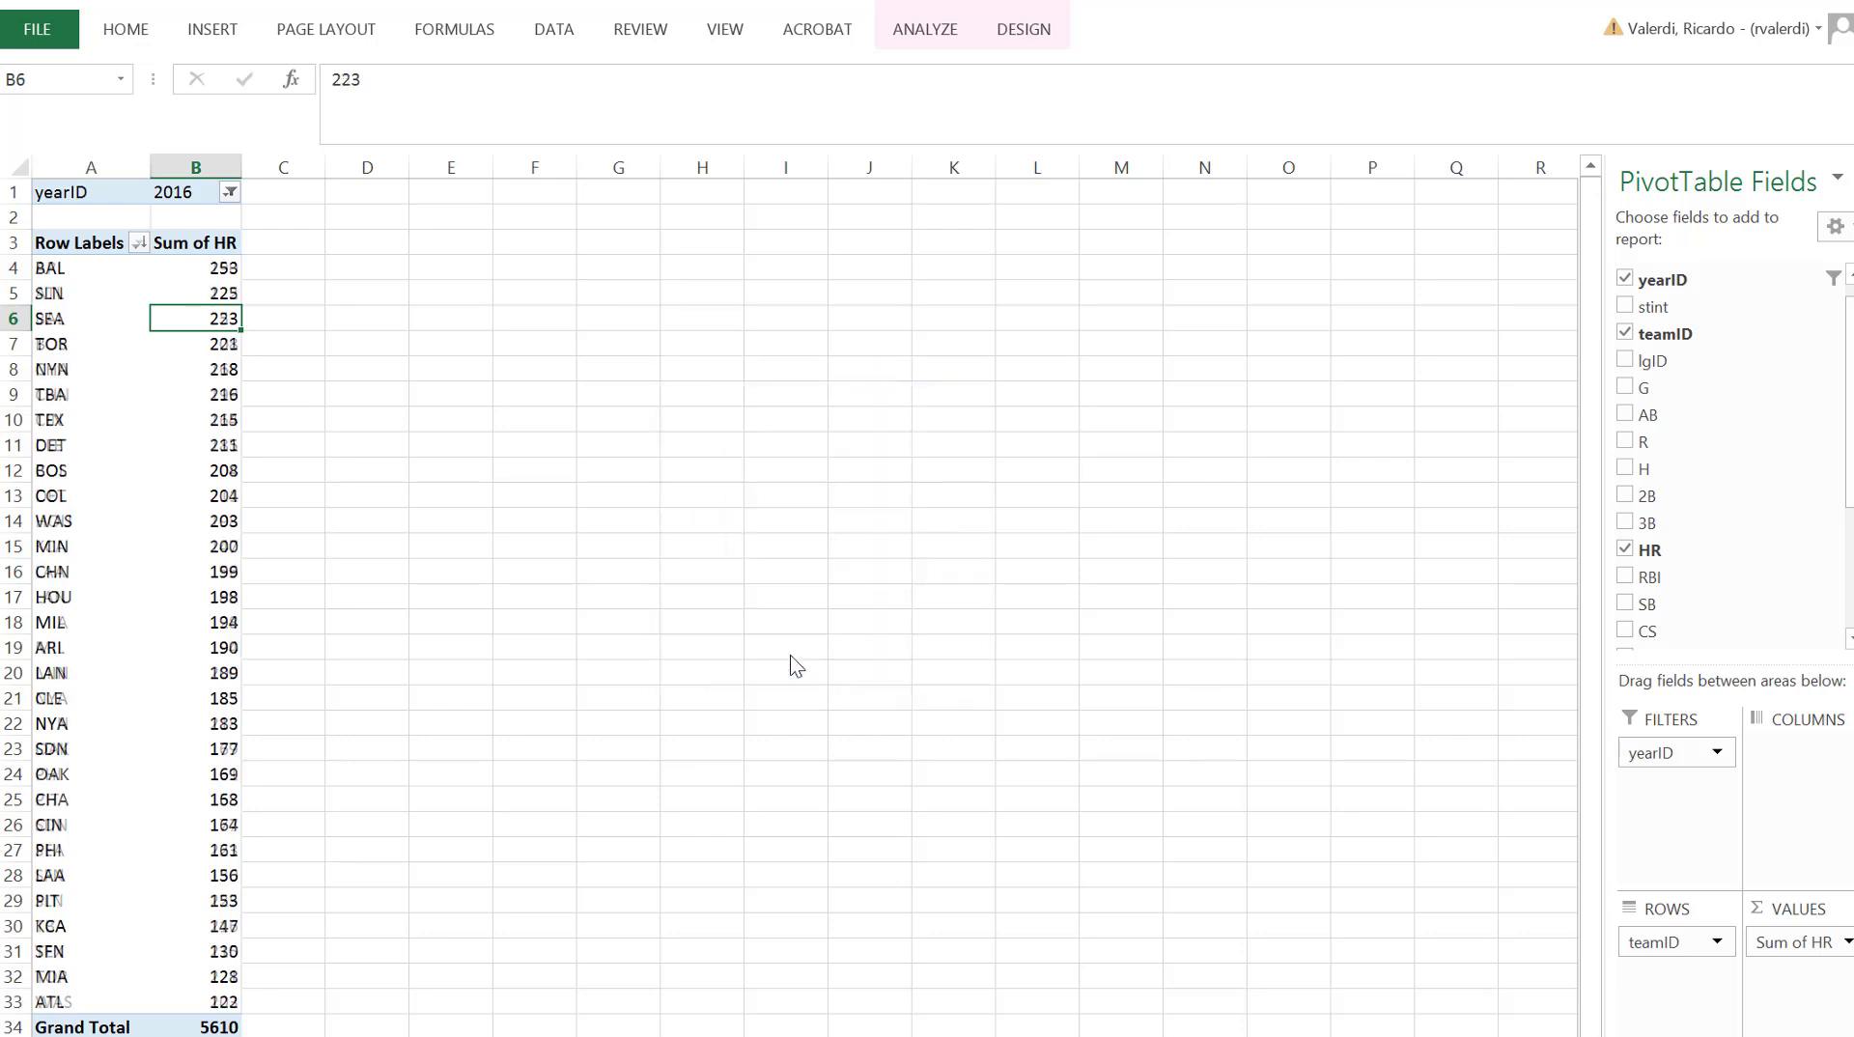
{"action": "left_click", "coordinate": [286, 276]}
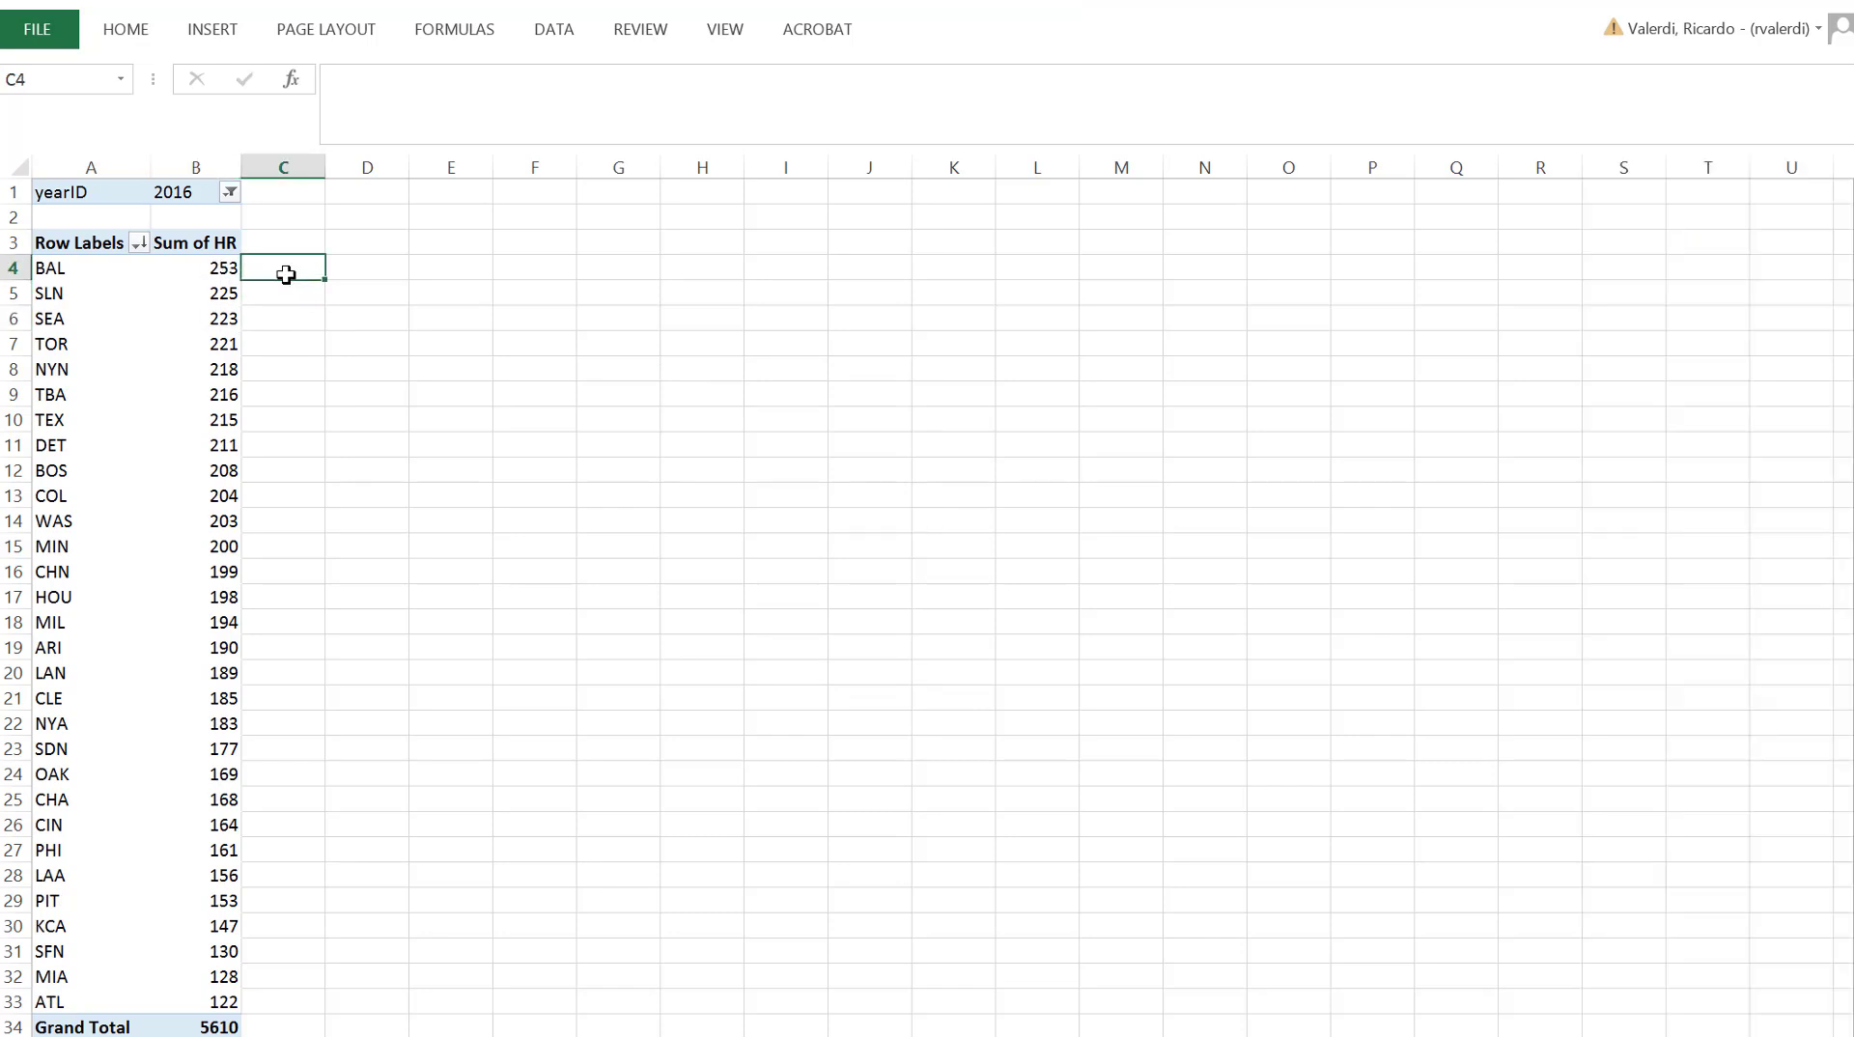
{"action": "left_click", "coordinate": [201, 278]}
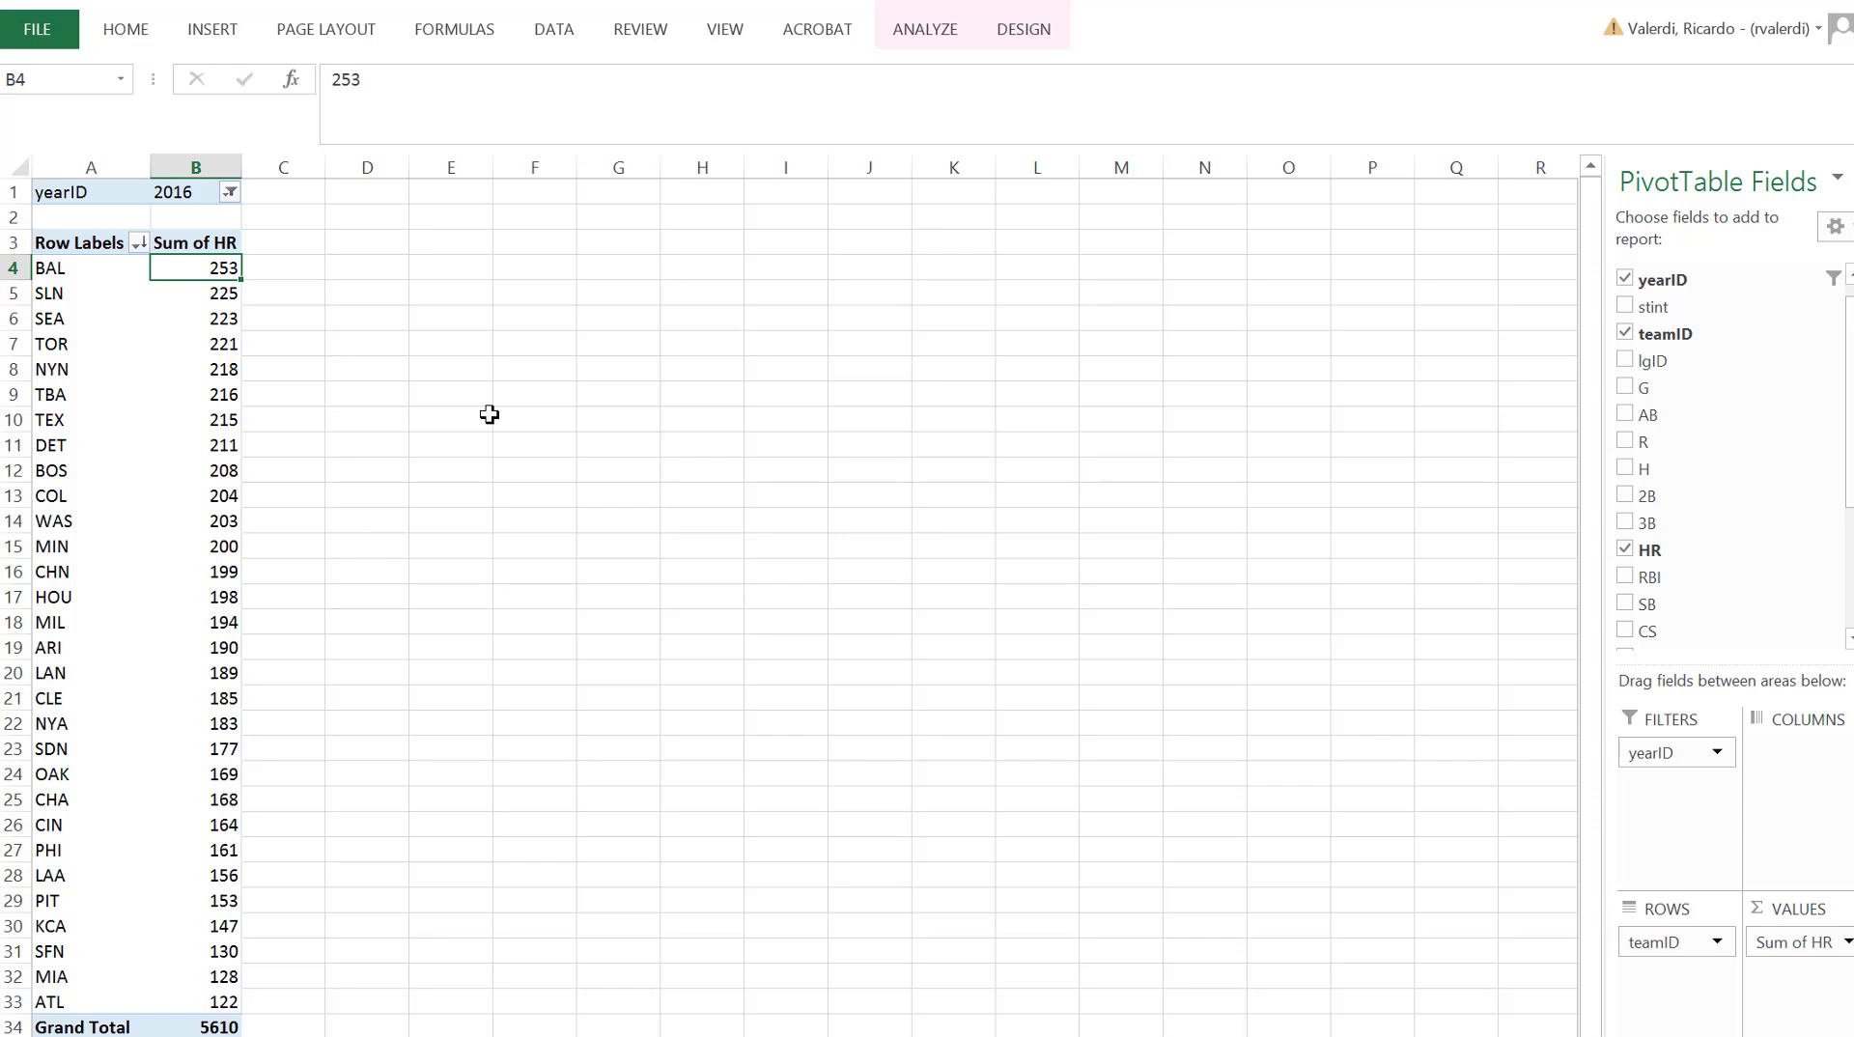
Switch to PowerPoint and enter Baltimore Orioles as the team with the most home runs in the 2016 season.
{"action": "key", "text": "alt+Tab"}
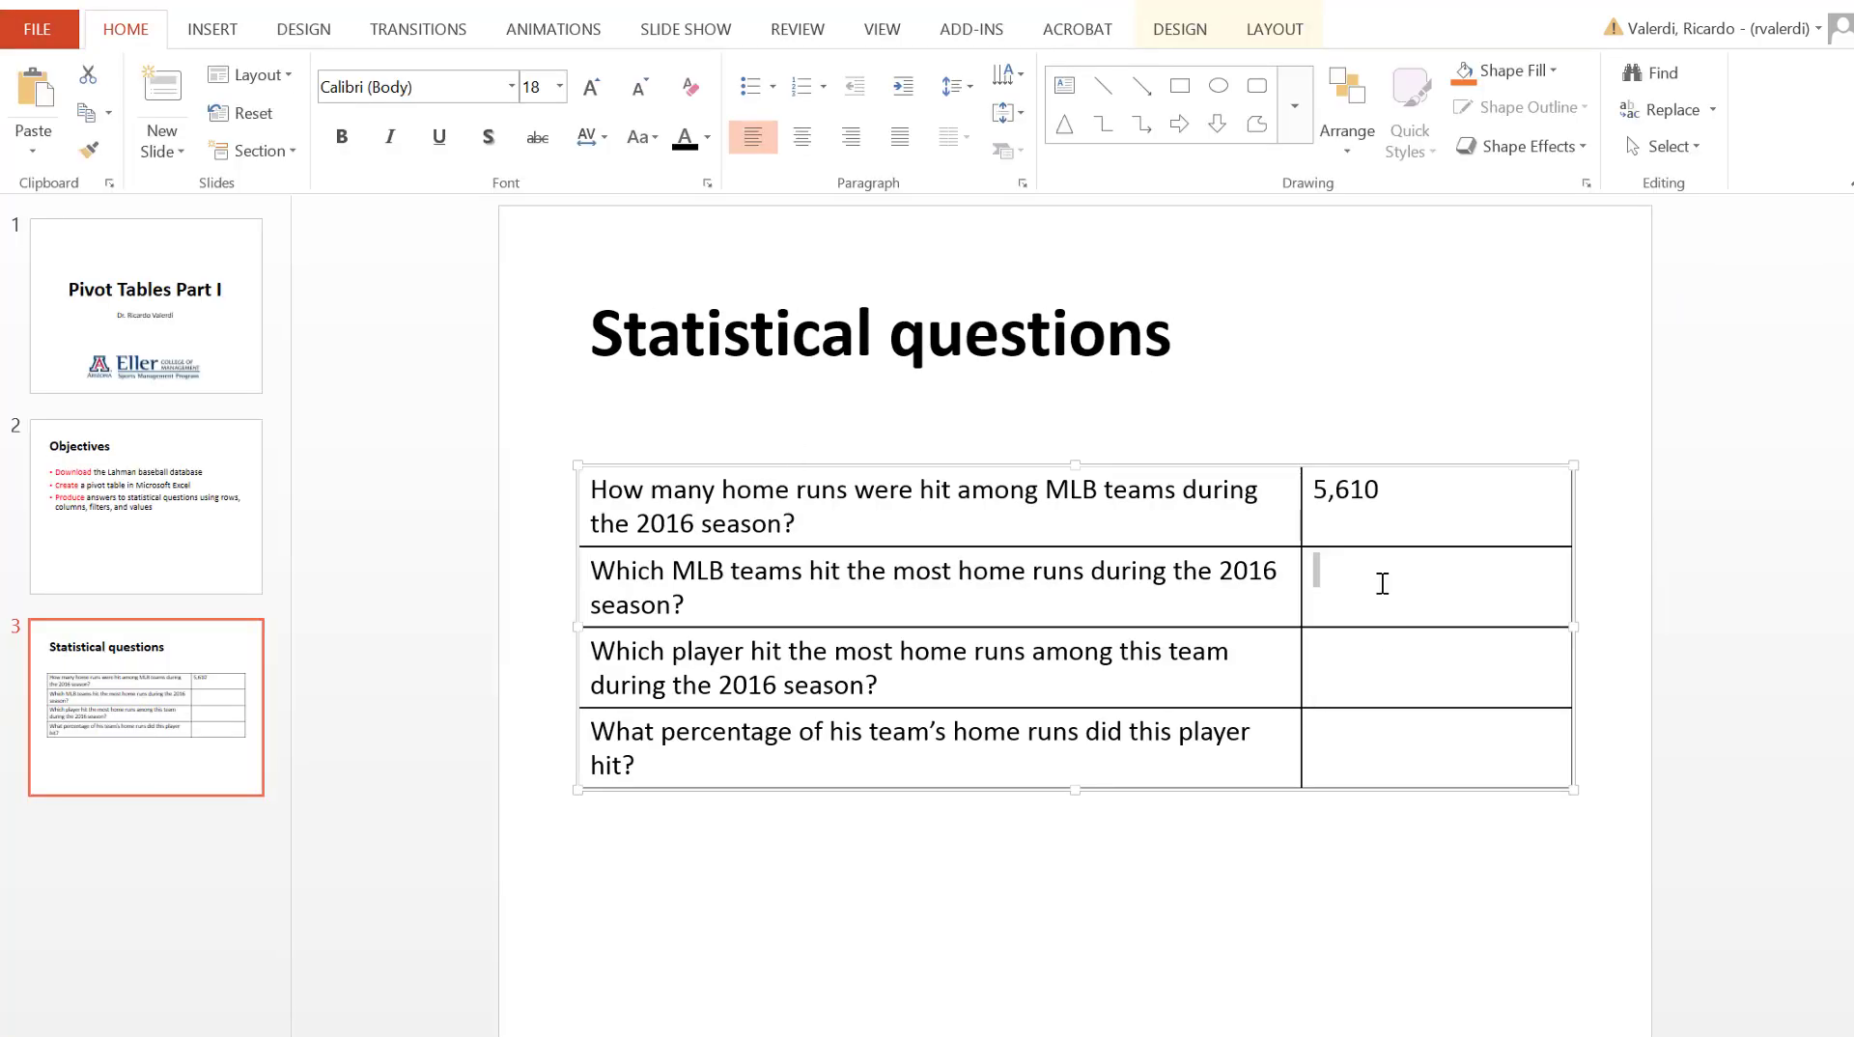
{"action": "left_click", "coordinate": [1381, 583]}
{"action": "type", "text": "Baltimore Orioles"}
{"action": "left_click", "coordinate": [1417, 677]}
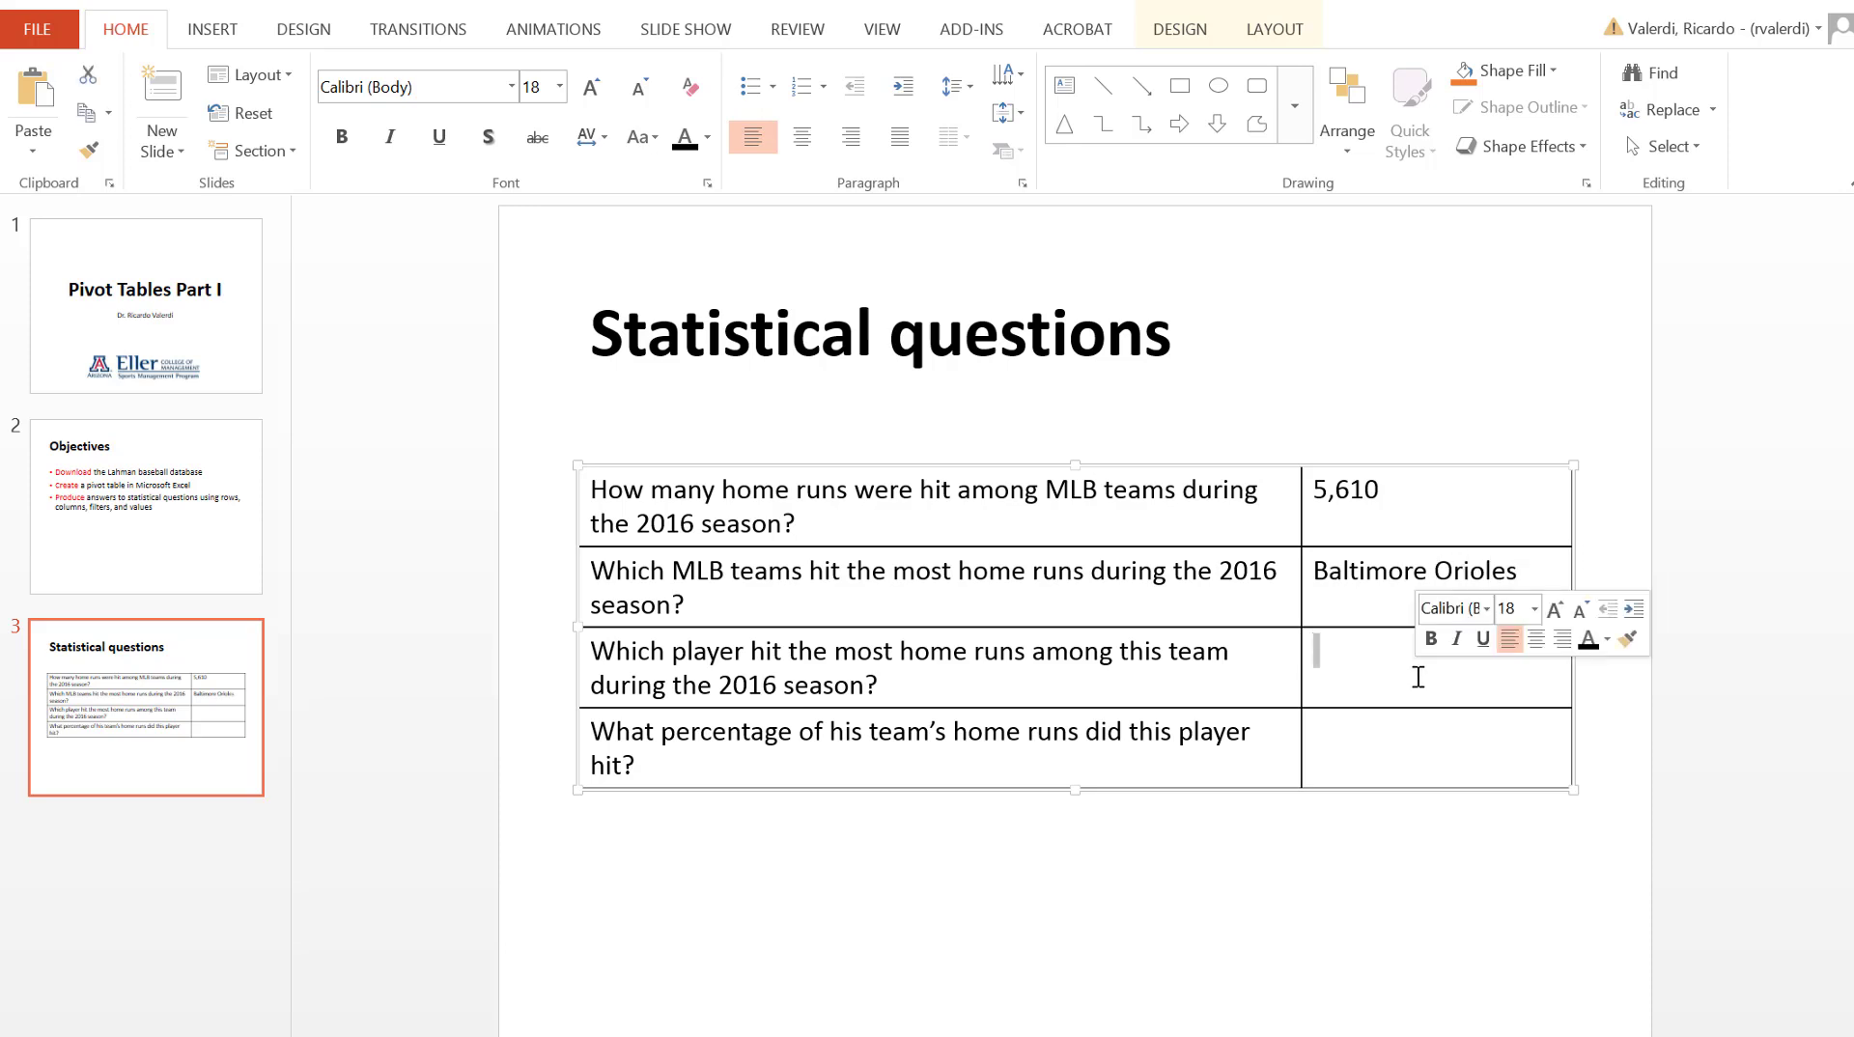
{"action": "left_click", "coordinate": [1286, 881]}
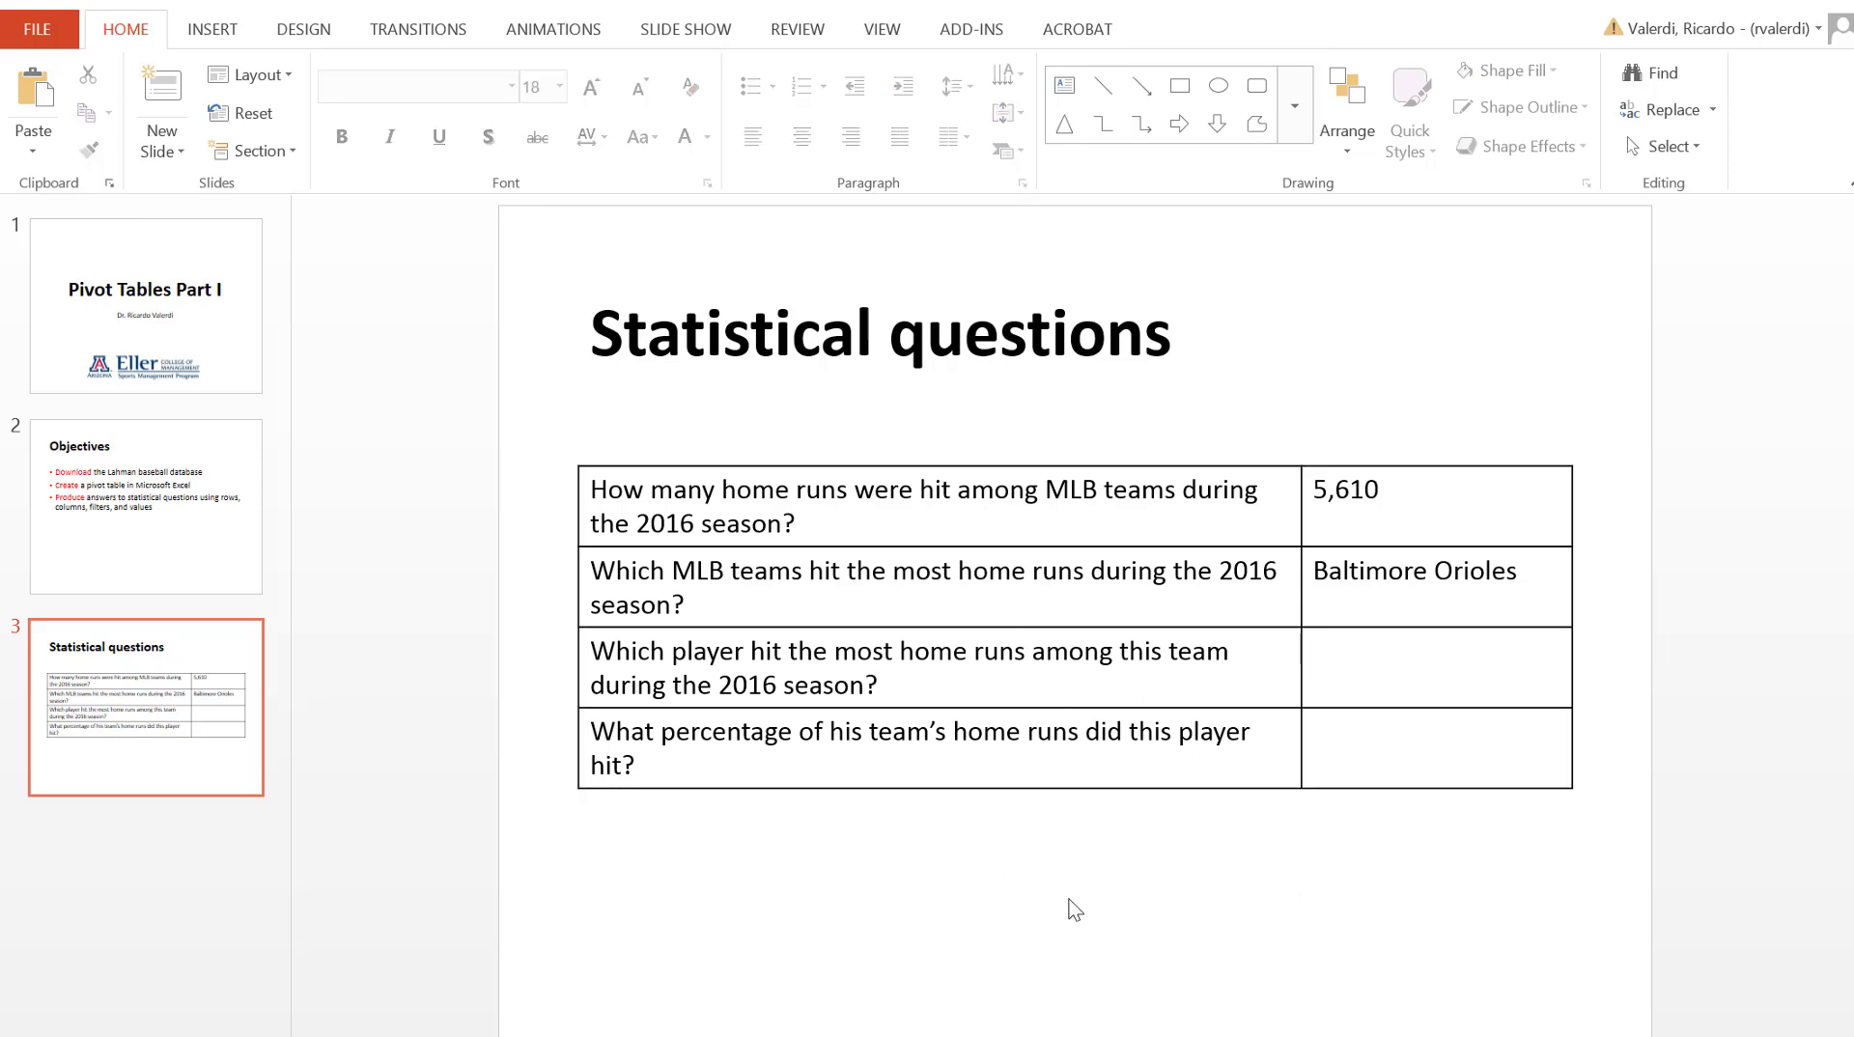
Switch to Excel and drill down into BAL's Sum of HR to list its underlying batting records on a new sheet.
{"action": "key", "text": "alt+Tab"}
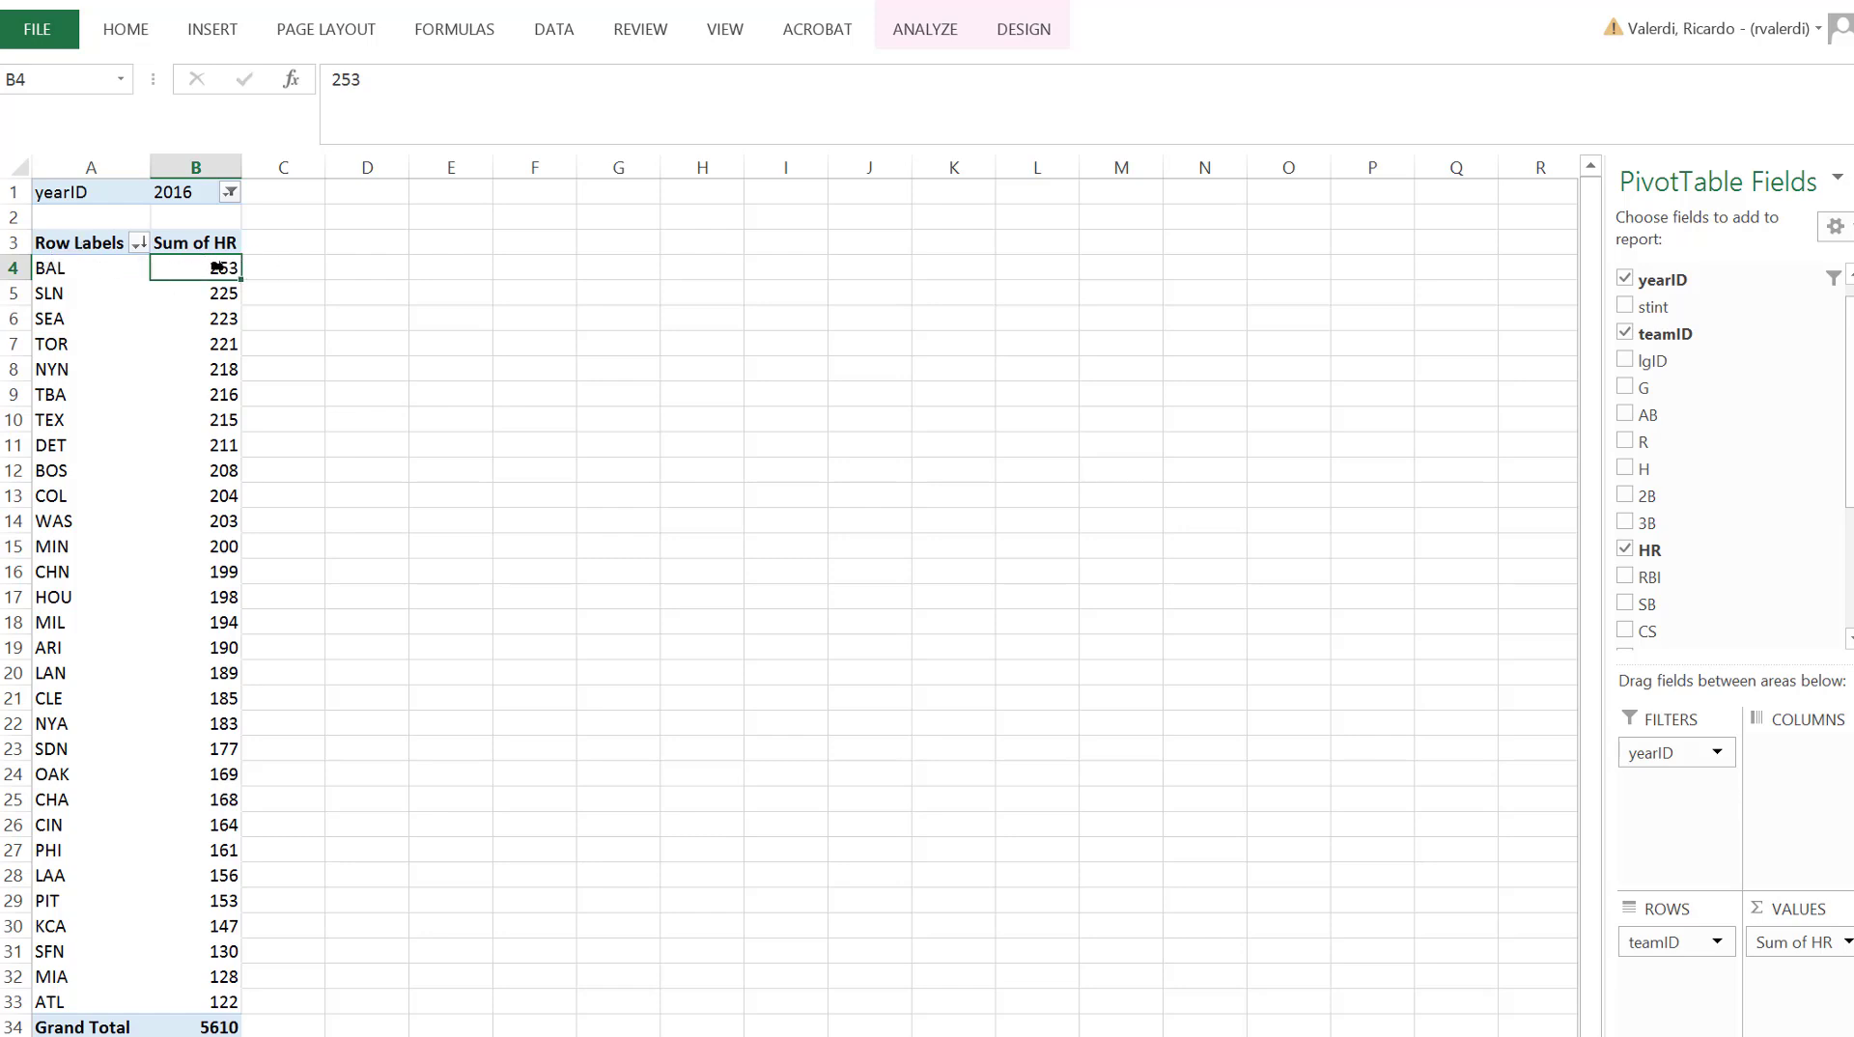
{"action": "mouse_move", "coordinate": [210, 268]}
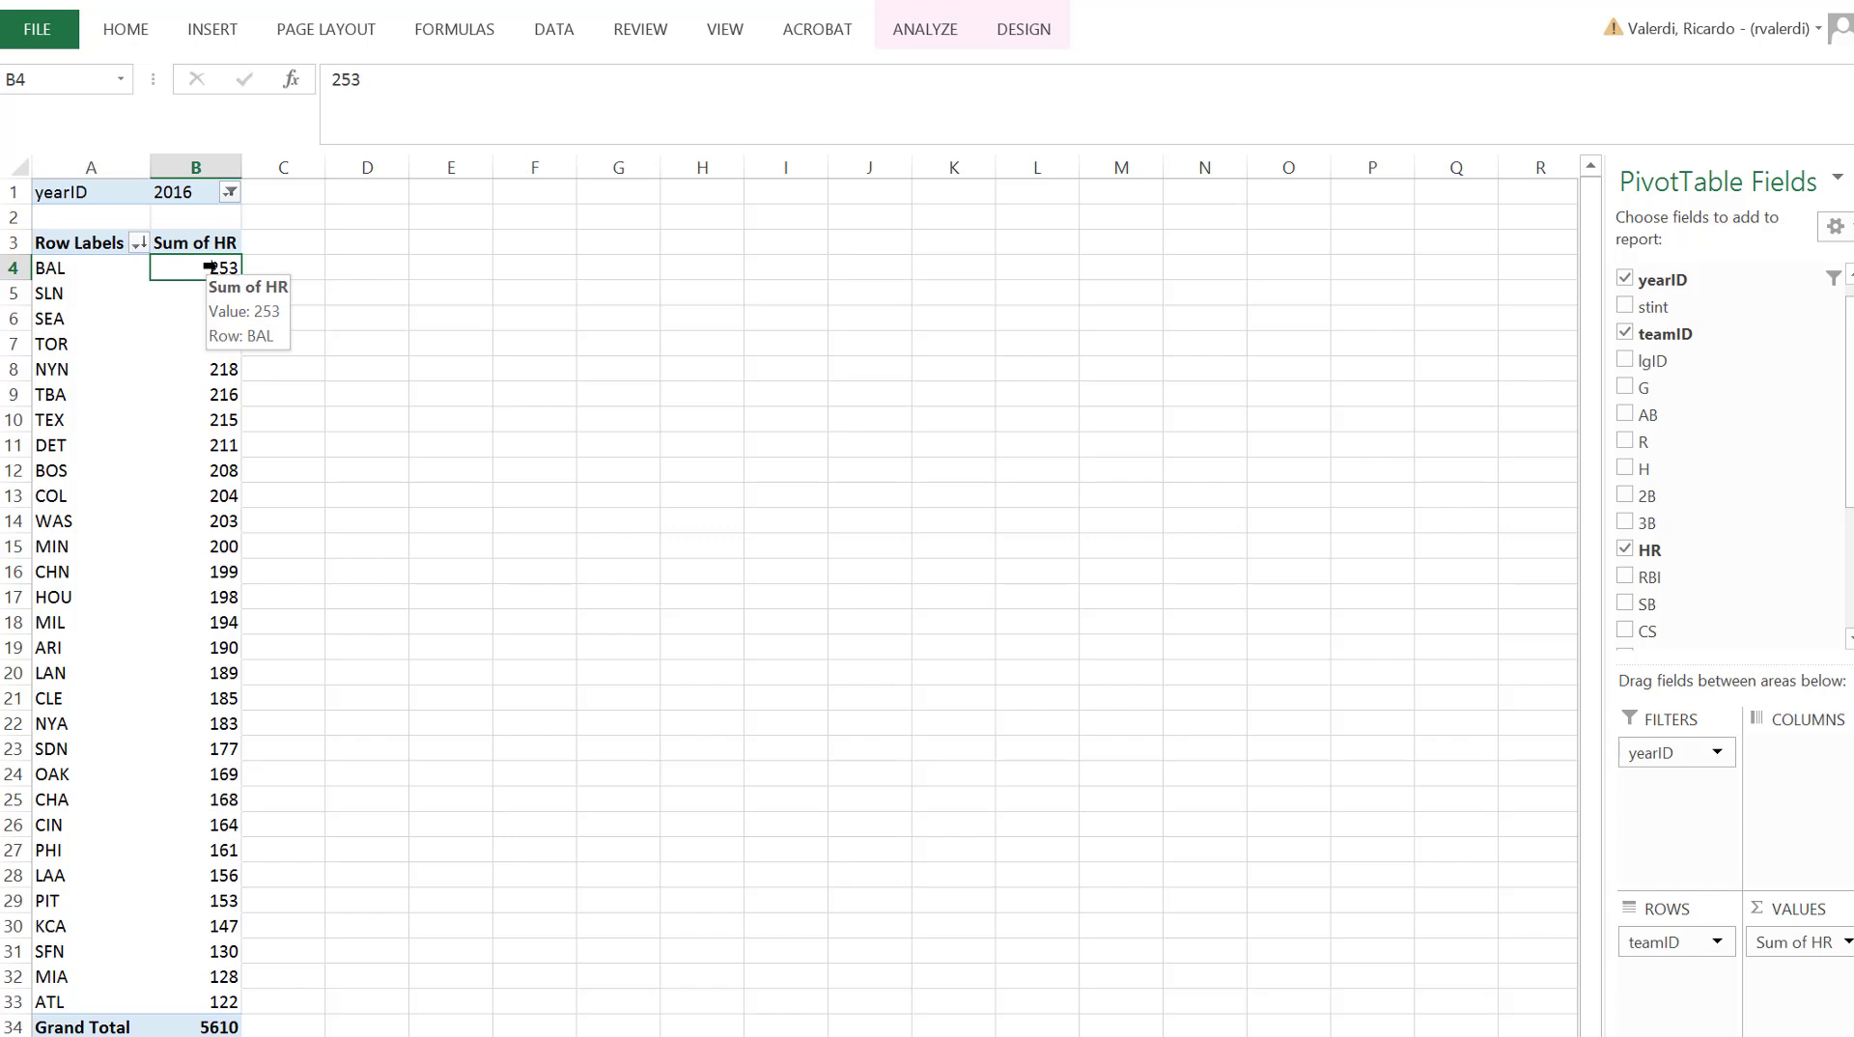
{"action": "double_click", "coordinate": [210, 267]}
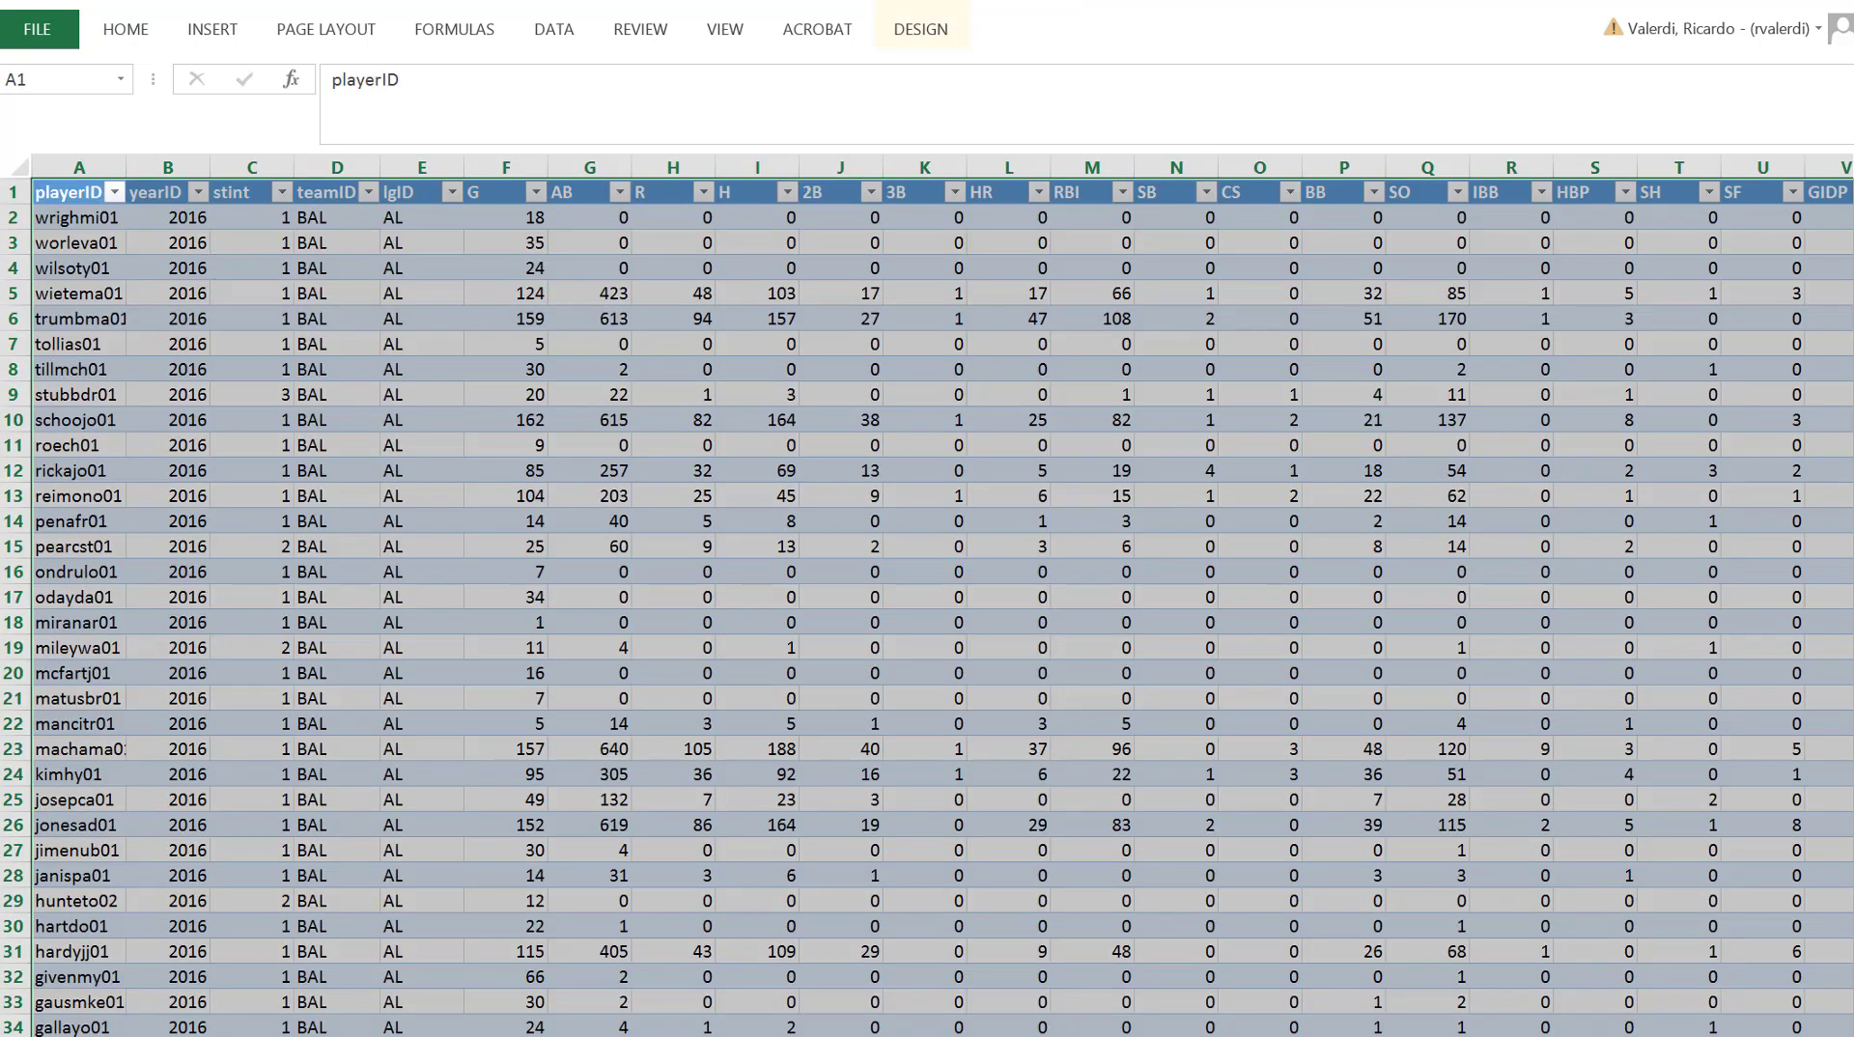
Return to the pivot table sheet and expand BAL to show its playerID detail beneath the team row.
{"action": "key", "text": "ctrl+Page_Down"}
{"action": "key", "text": "ctrl+Page_Up"}
{"action": "left_click", "coordinate": [89, 267]}
{"action": "double_click", "coordinate": [91, 269]}
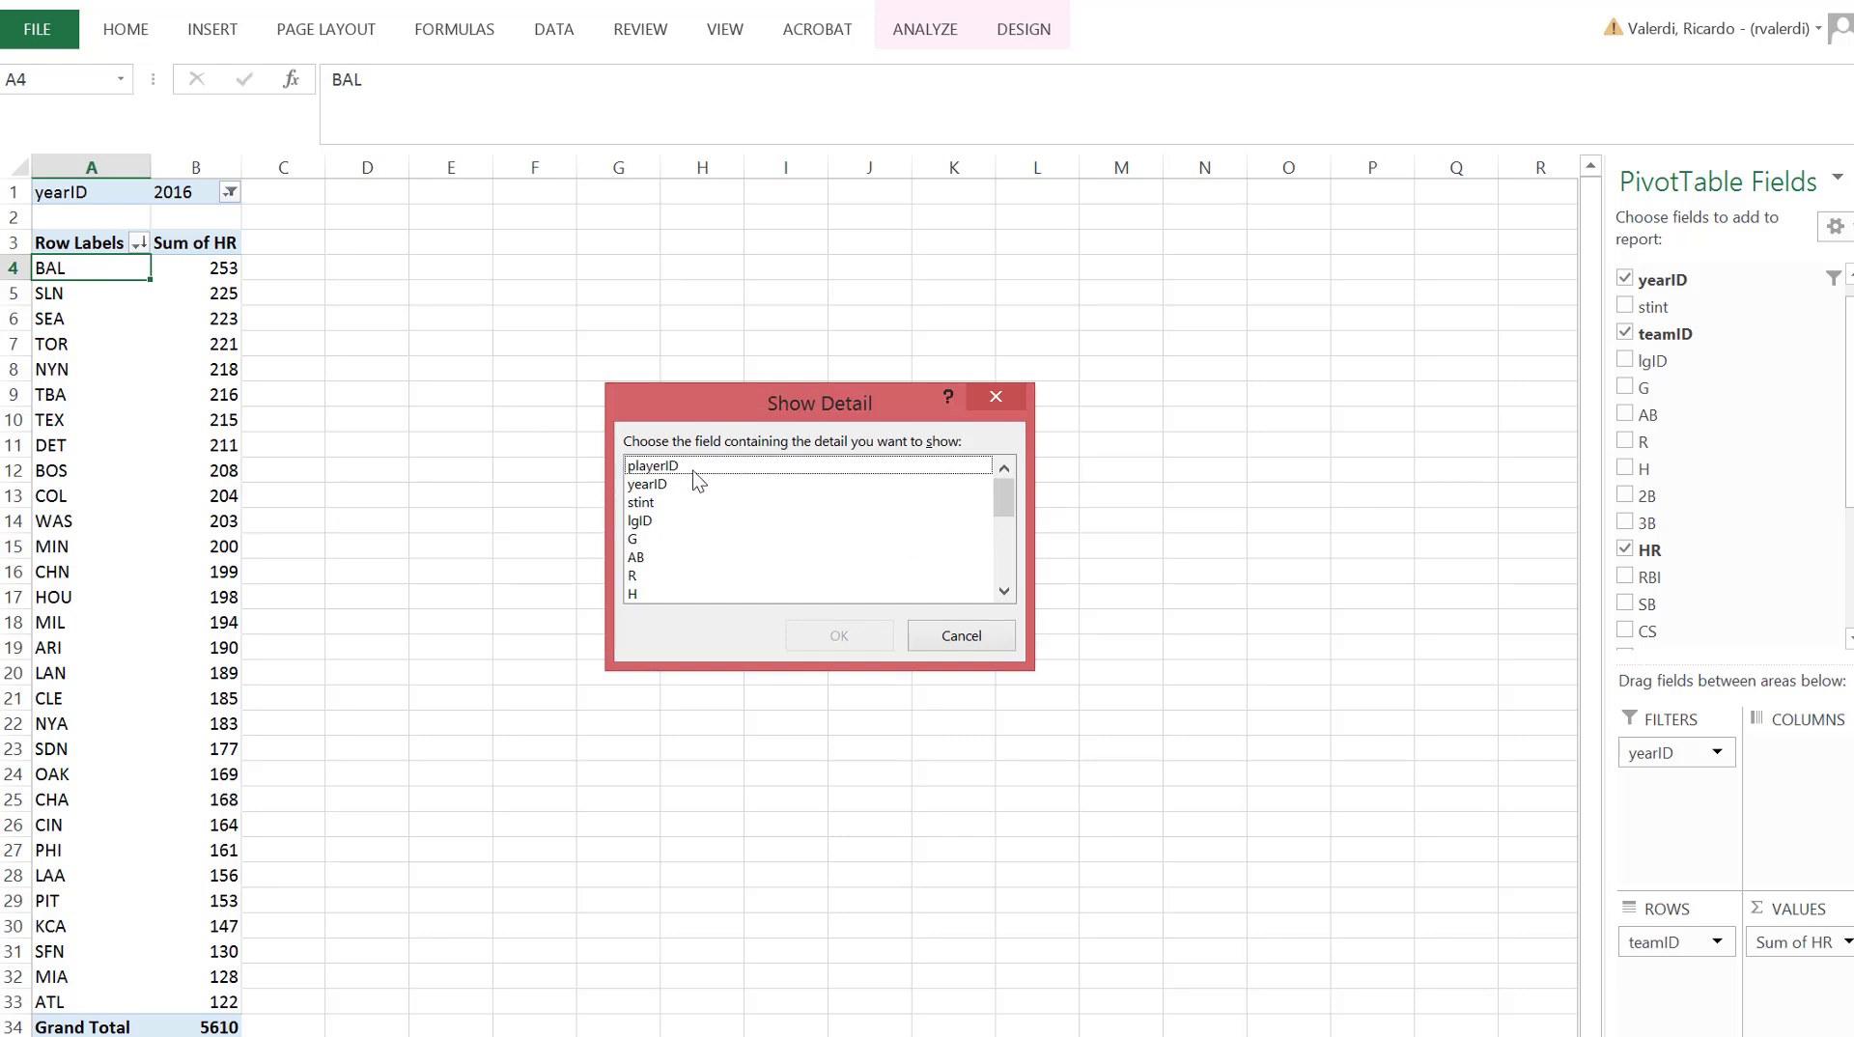
{"action": "left_click", "coordinate": [692, 472]}
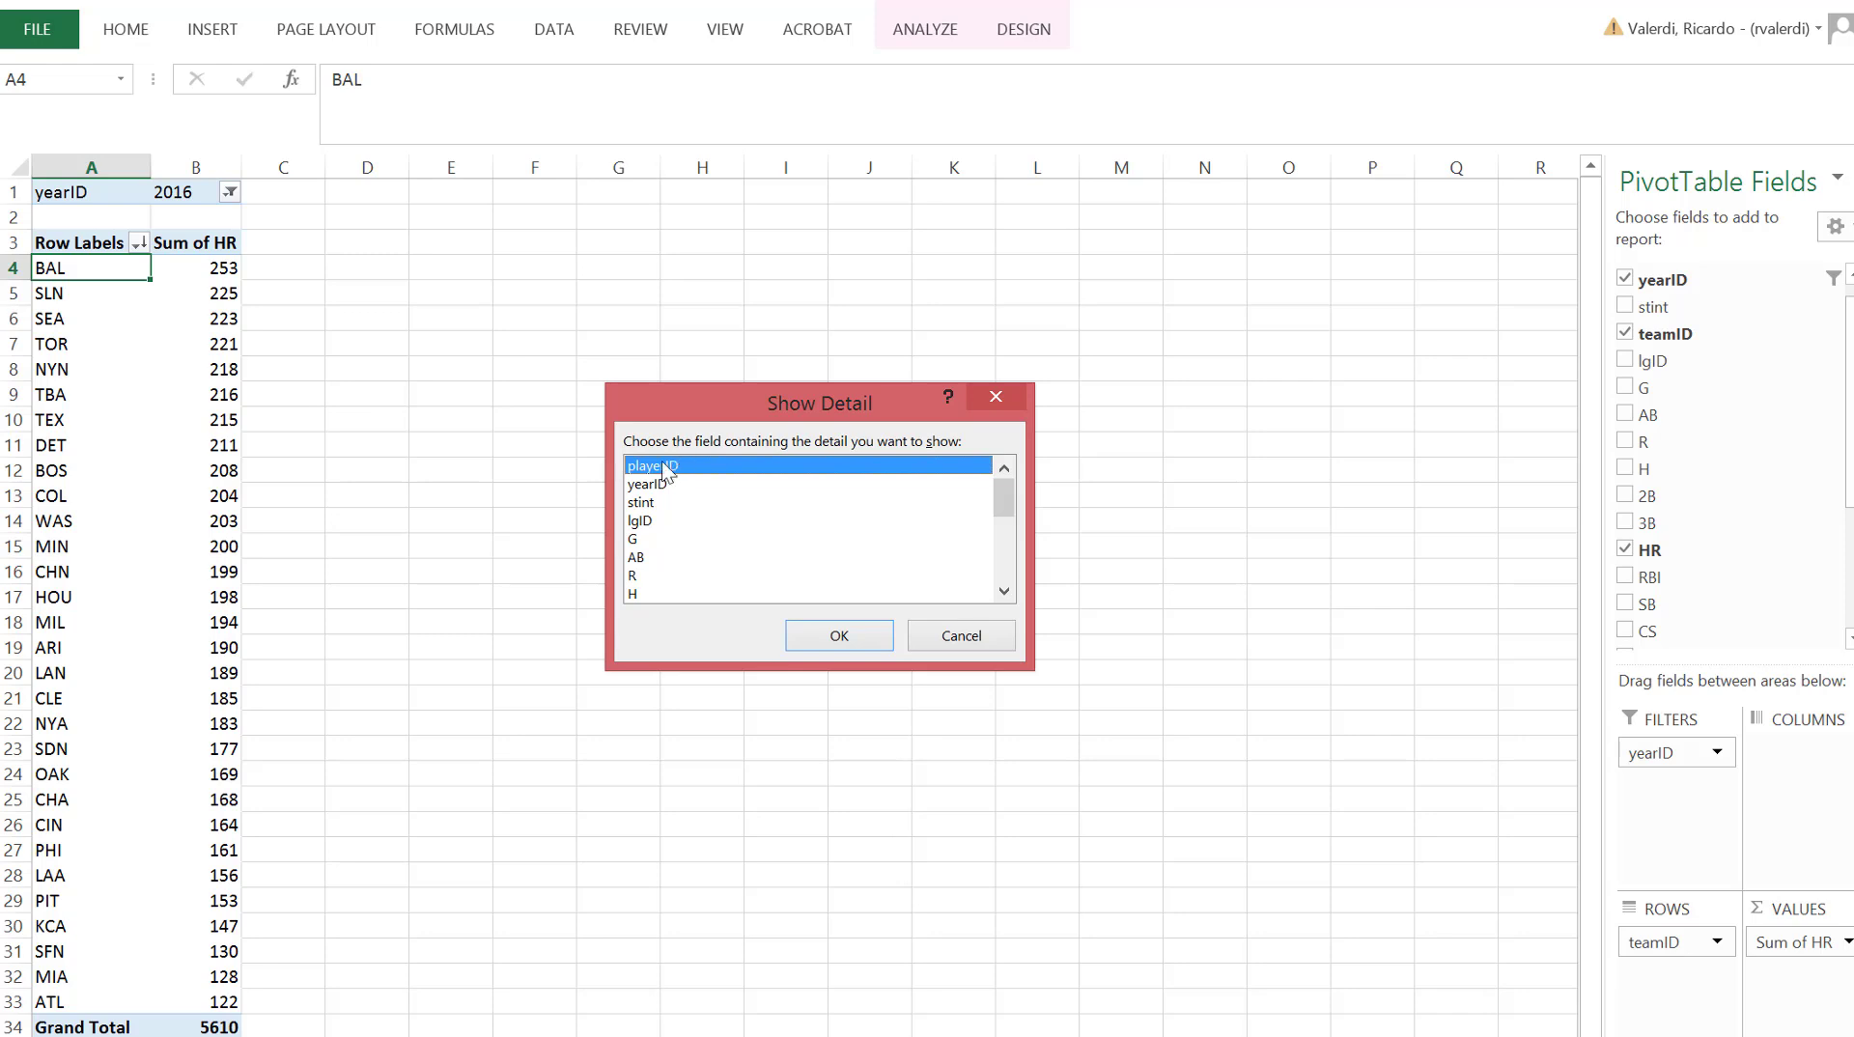
{"action": "left_click", "coordinate": [865, 638]}
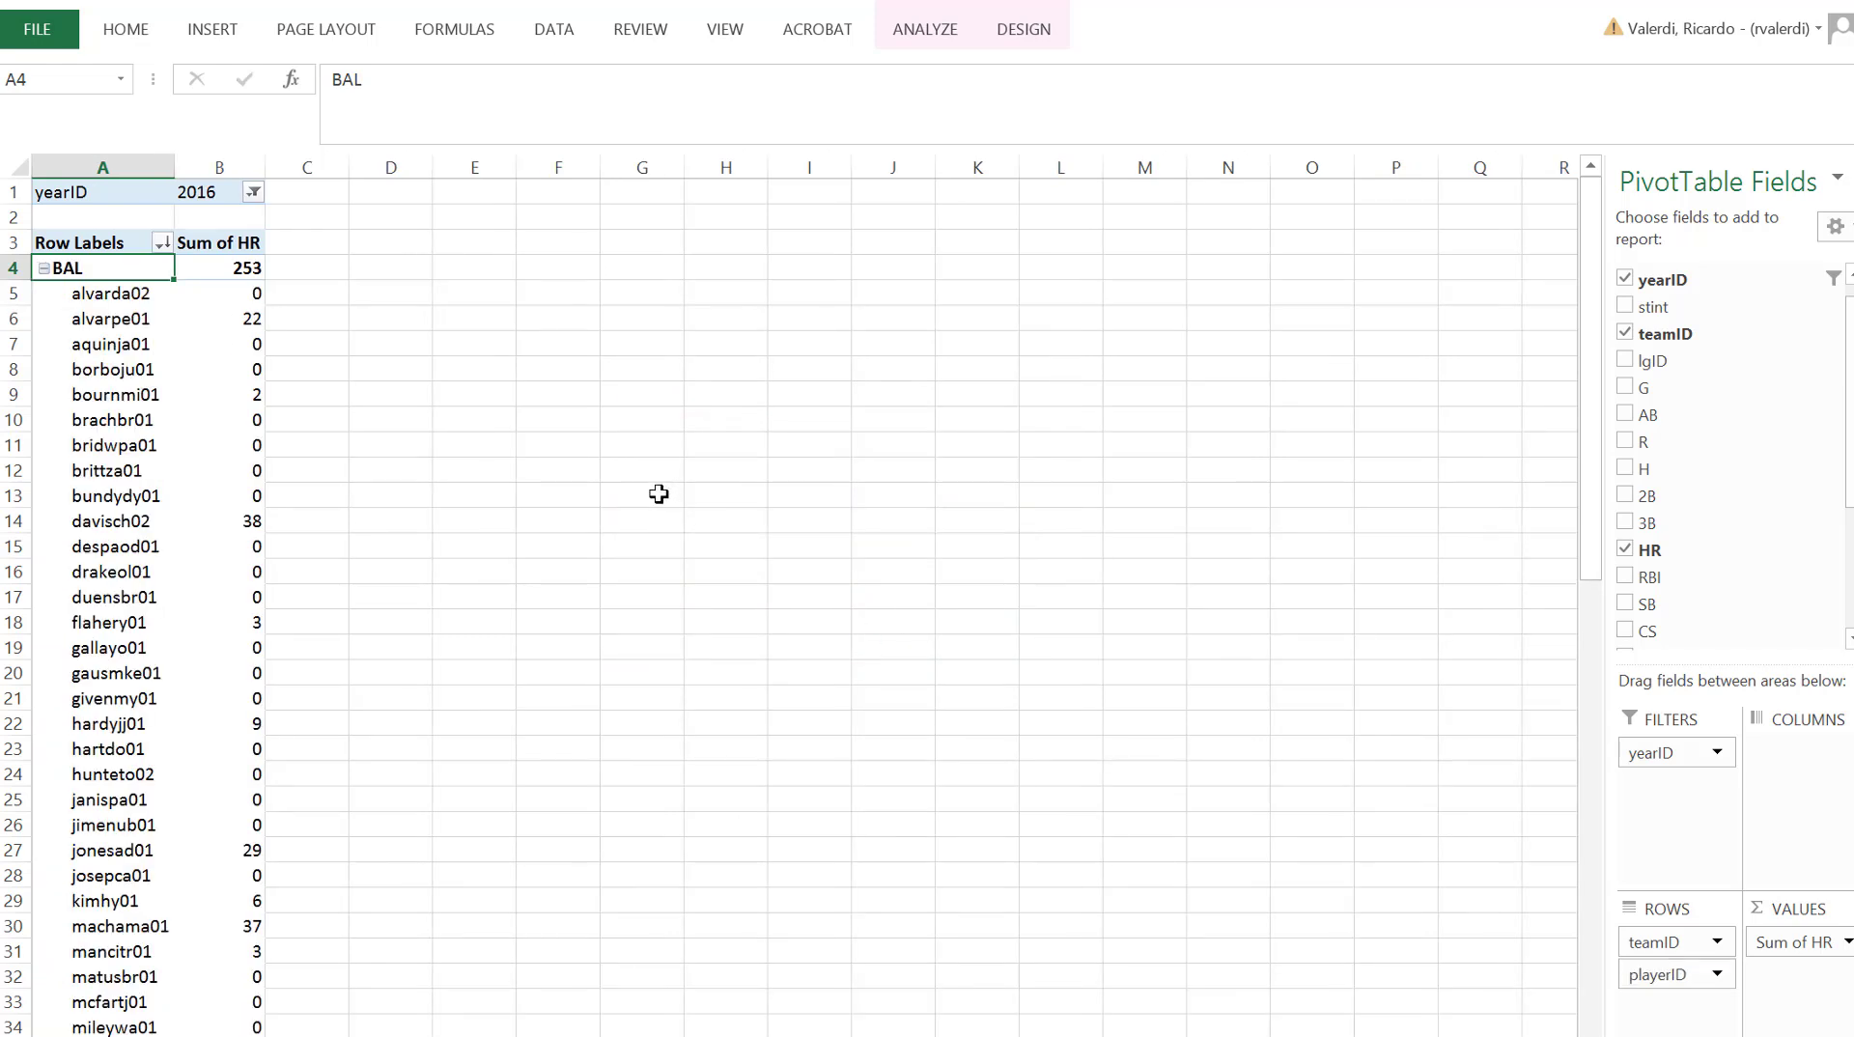
{"action": "scroll", "coordinate": [302, 741], "scroll_direction": "down", "scroll_amount": 6}
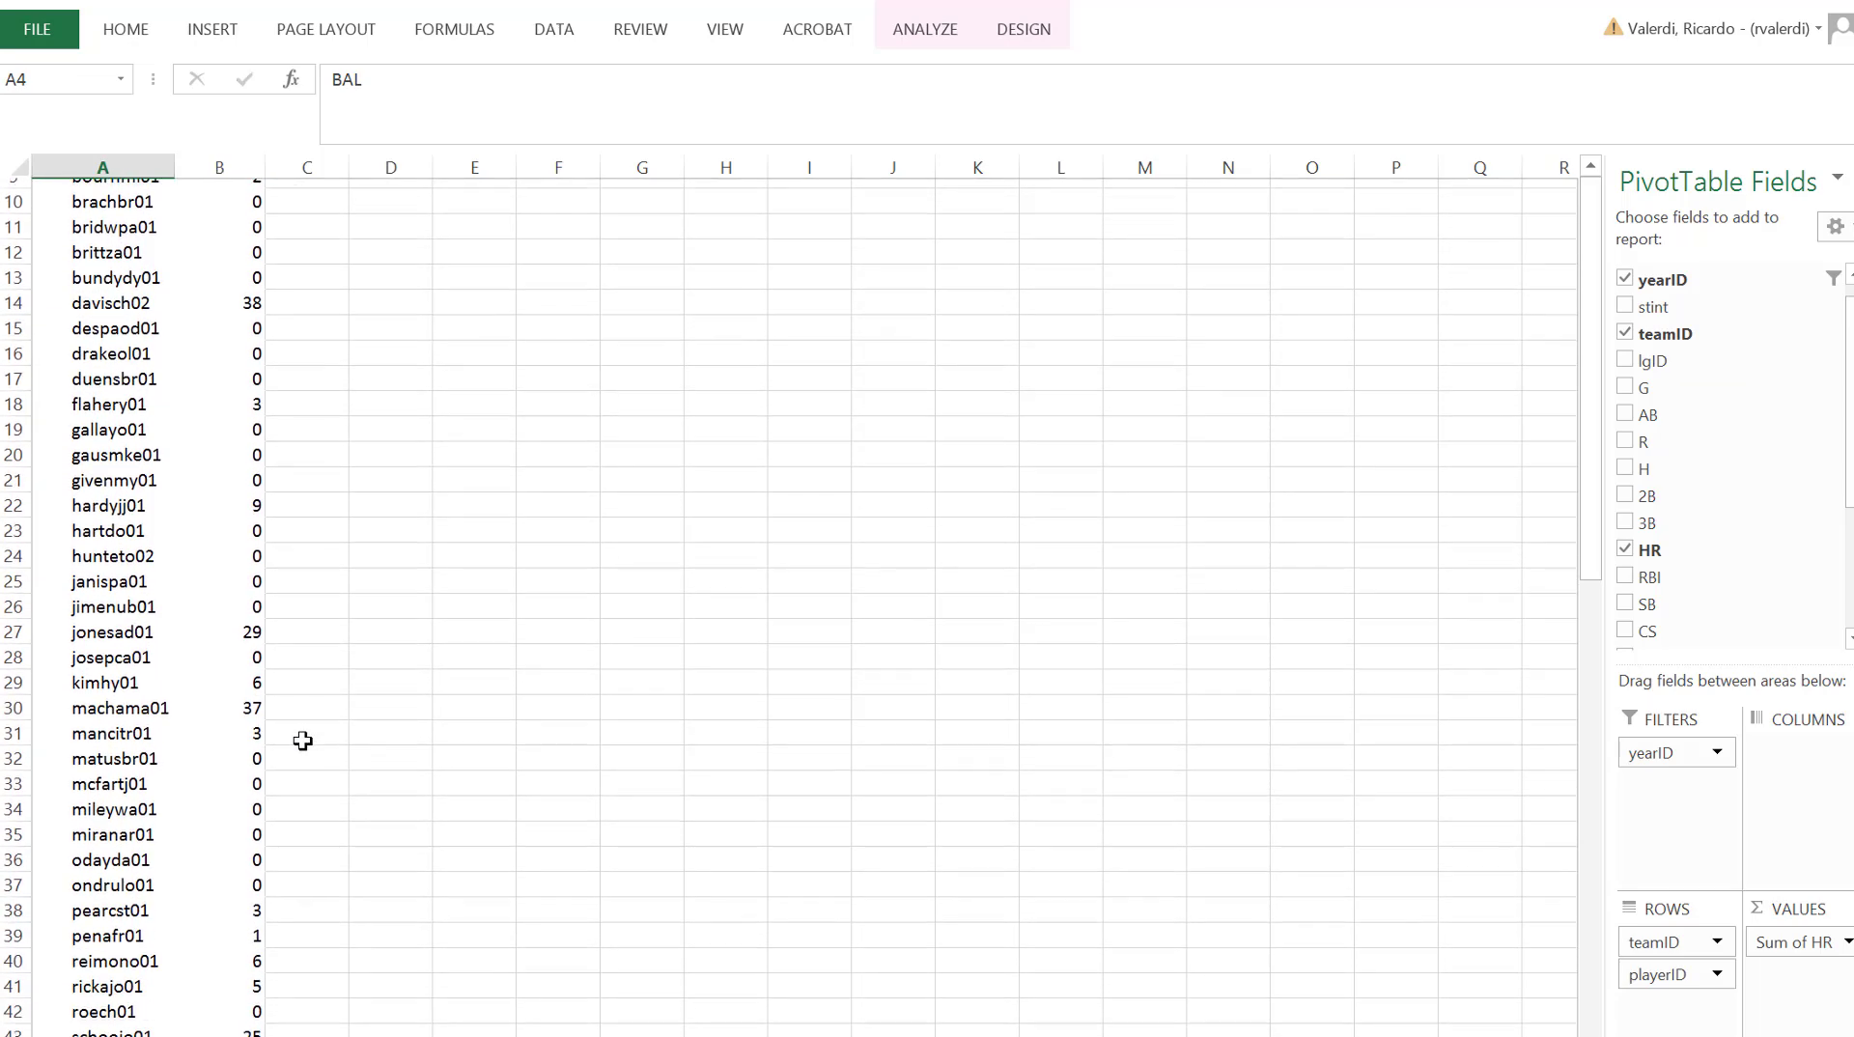
{"action": "scroll", "coordinate": [302, 741], "scroll_direction": "down", "scroll_amount": 1}
{"action": "scroll", "coordinate": [303, 740], "scroll_direction": "up", "scroll_amount": 2}
{"action": "scroll", "coordinate": [302, 740], "scroll_direction": "up", "scroll_amount": 5}
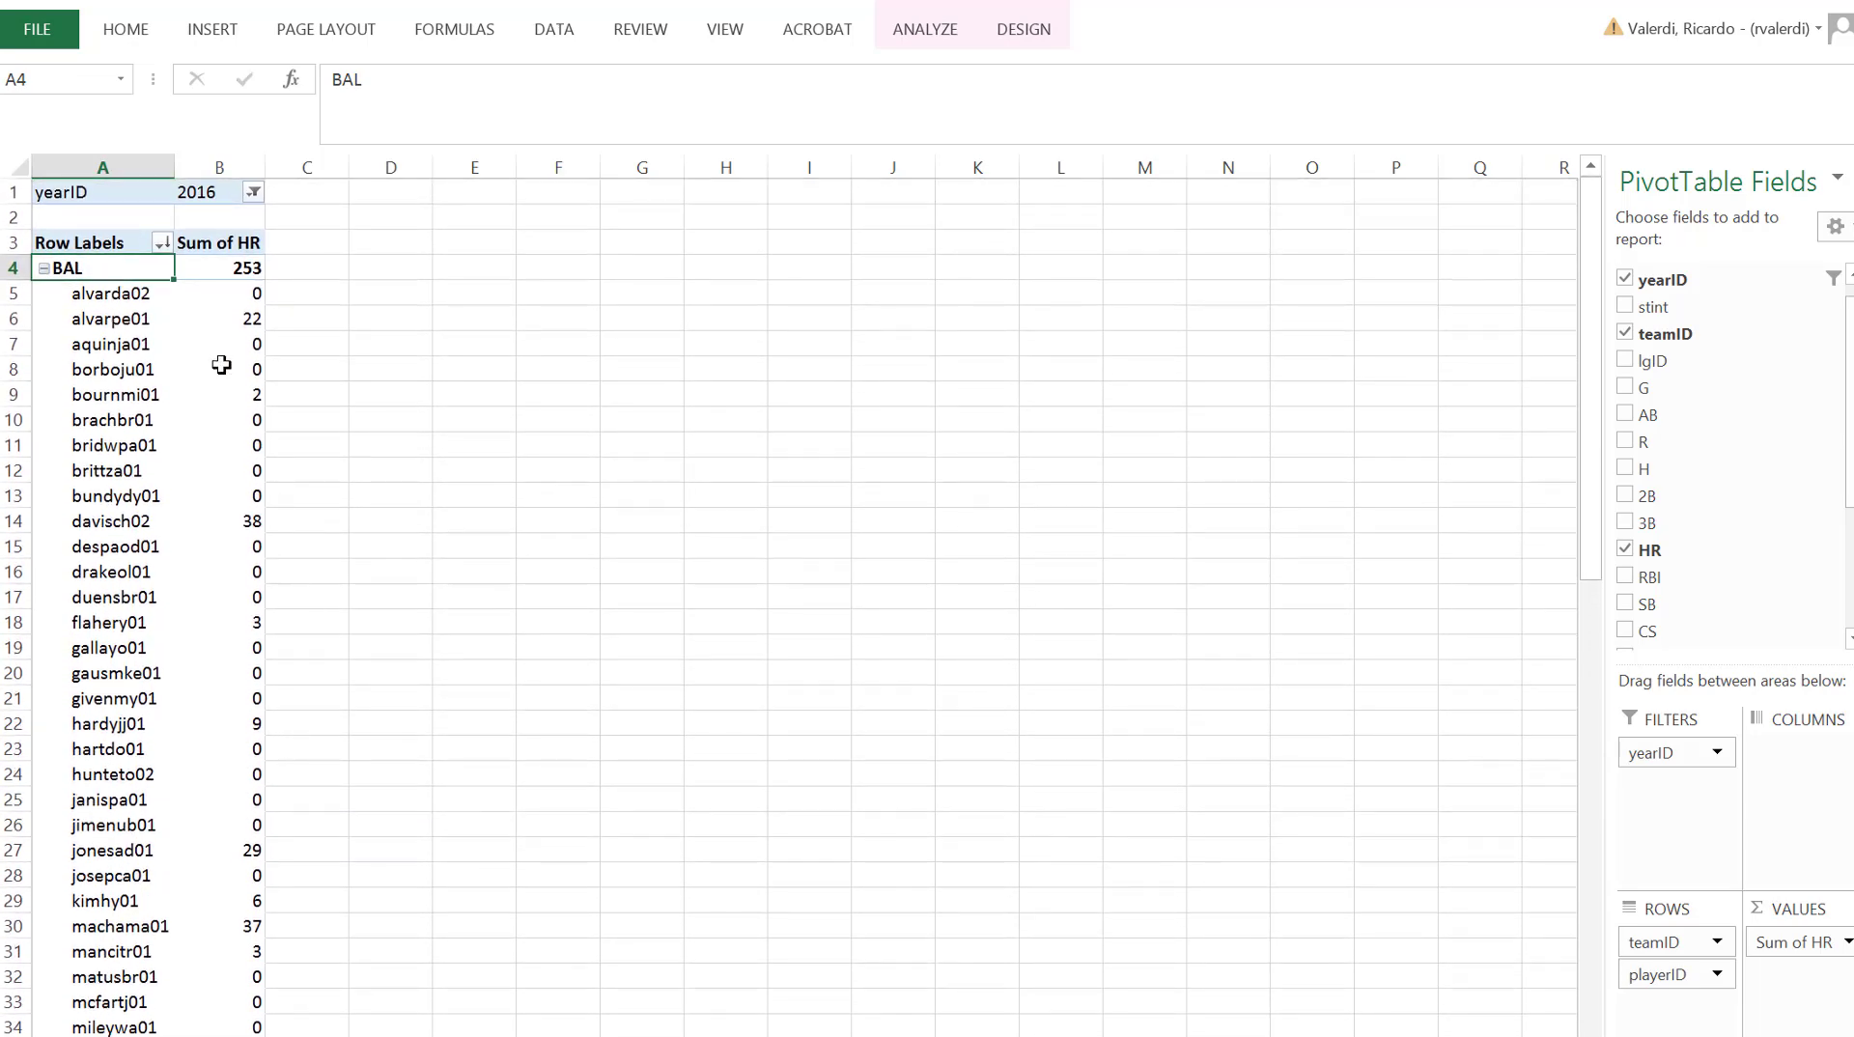
Show the pivot table's Sum of HR values as % of Parent Row Total.
{"action": "left_click", "coordinate": [221, 365]}
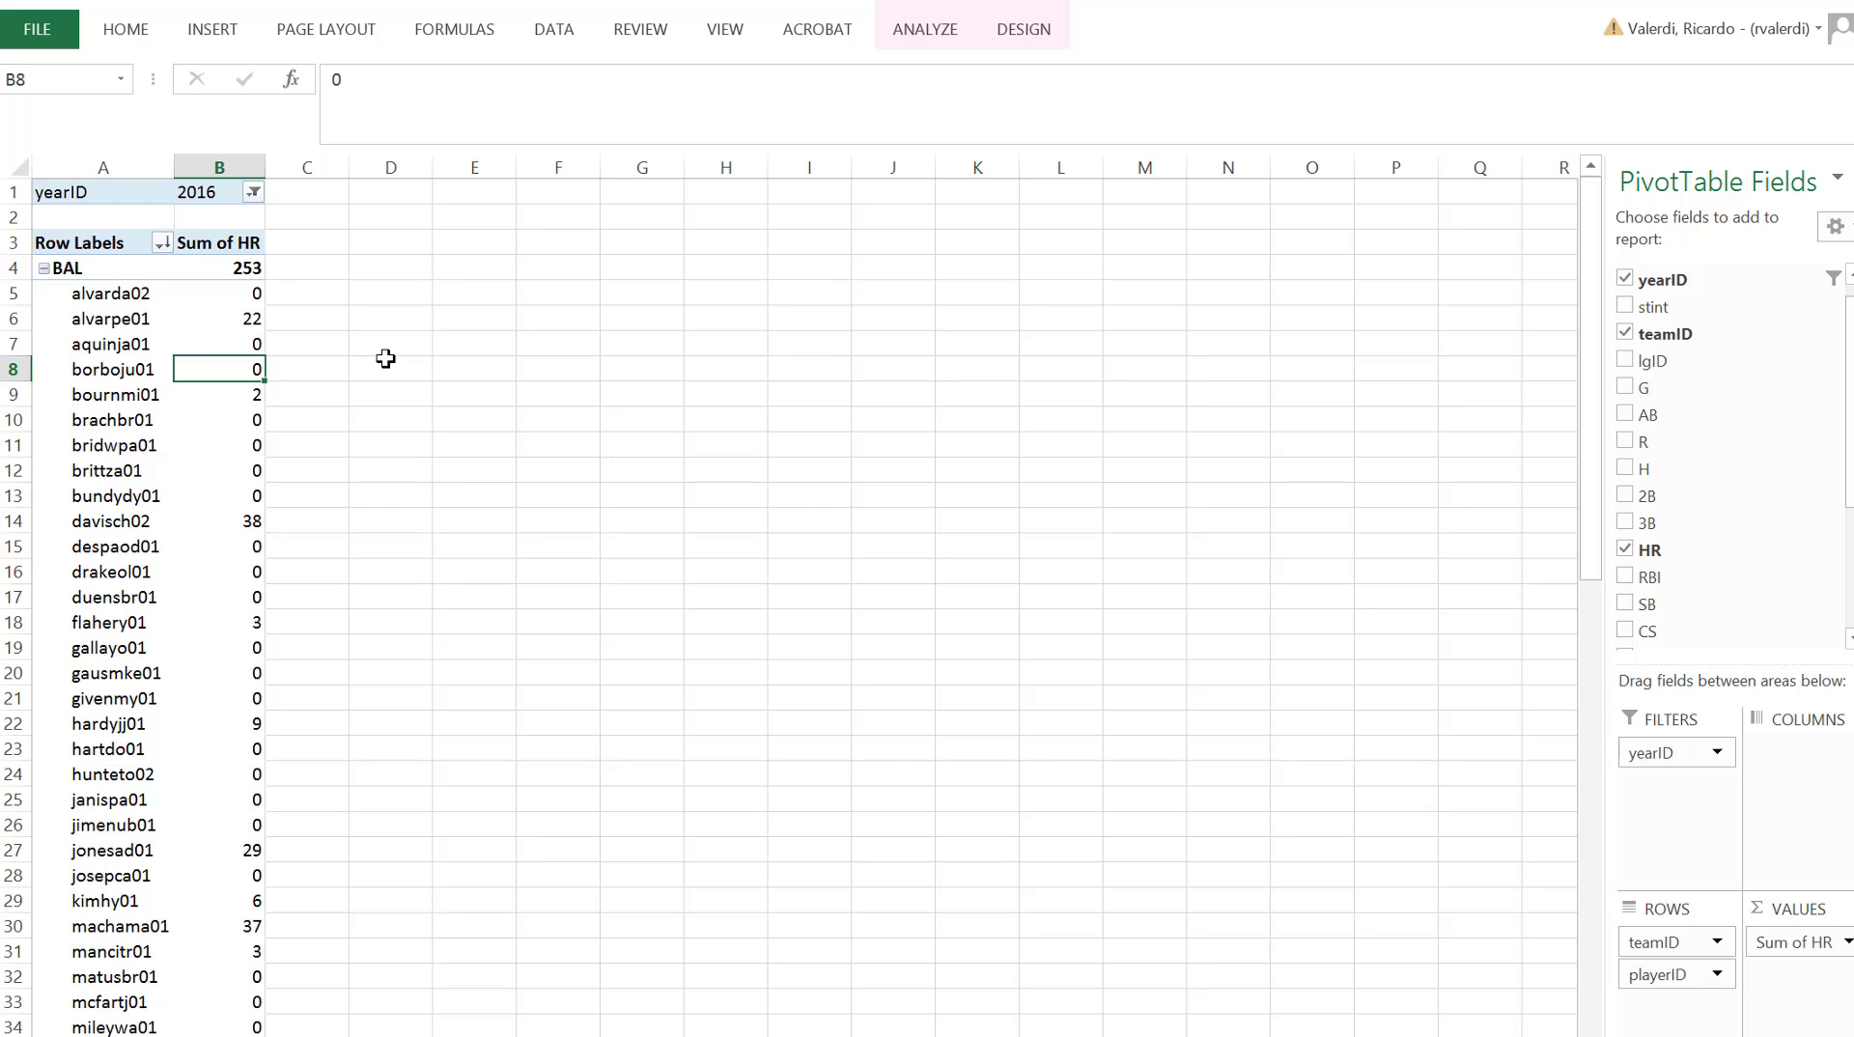
{"action": "right_click", "coordinate": [235, 326]}
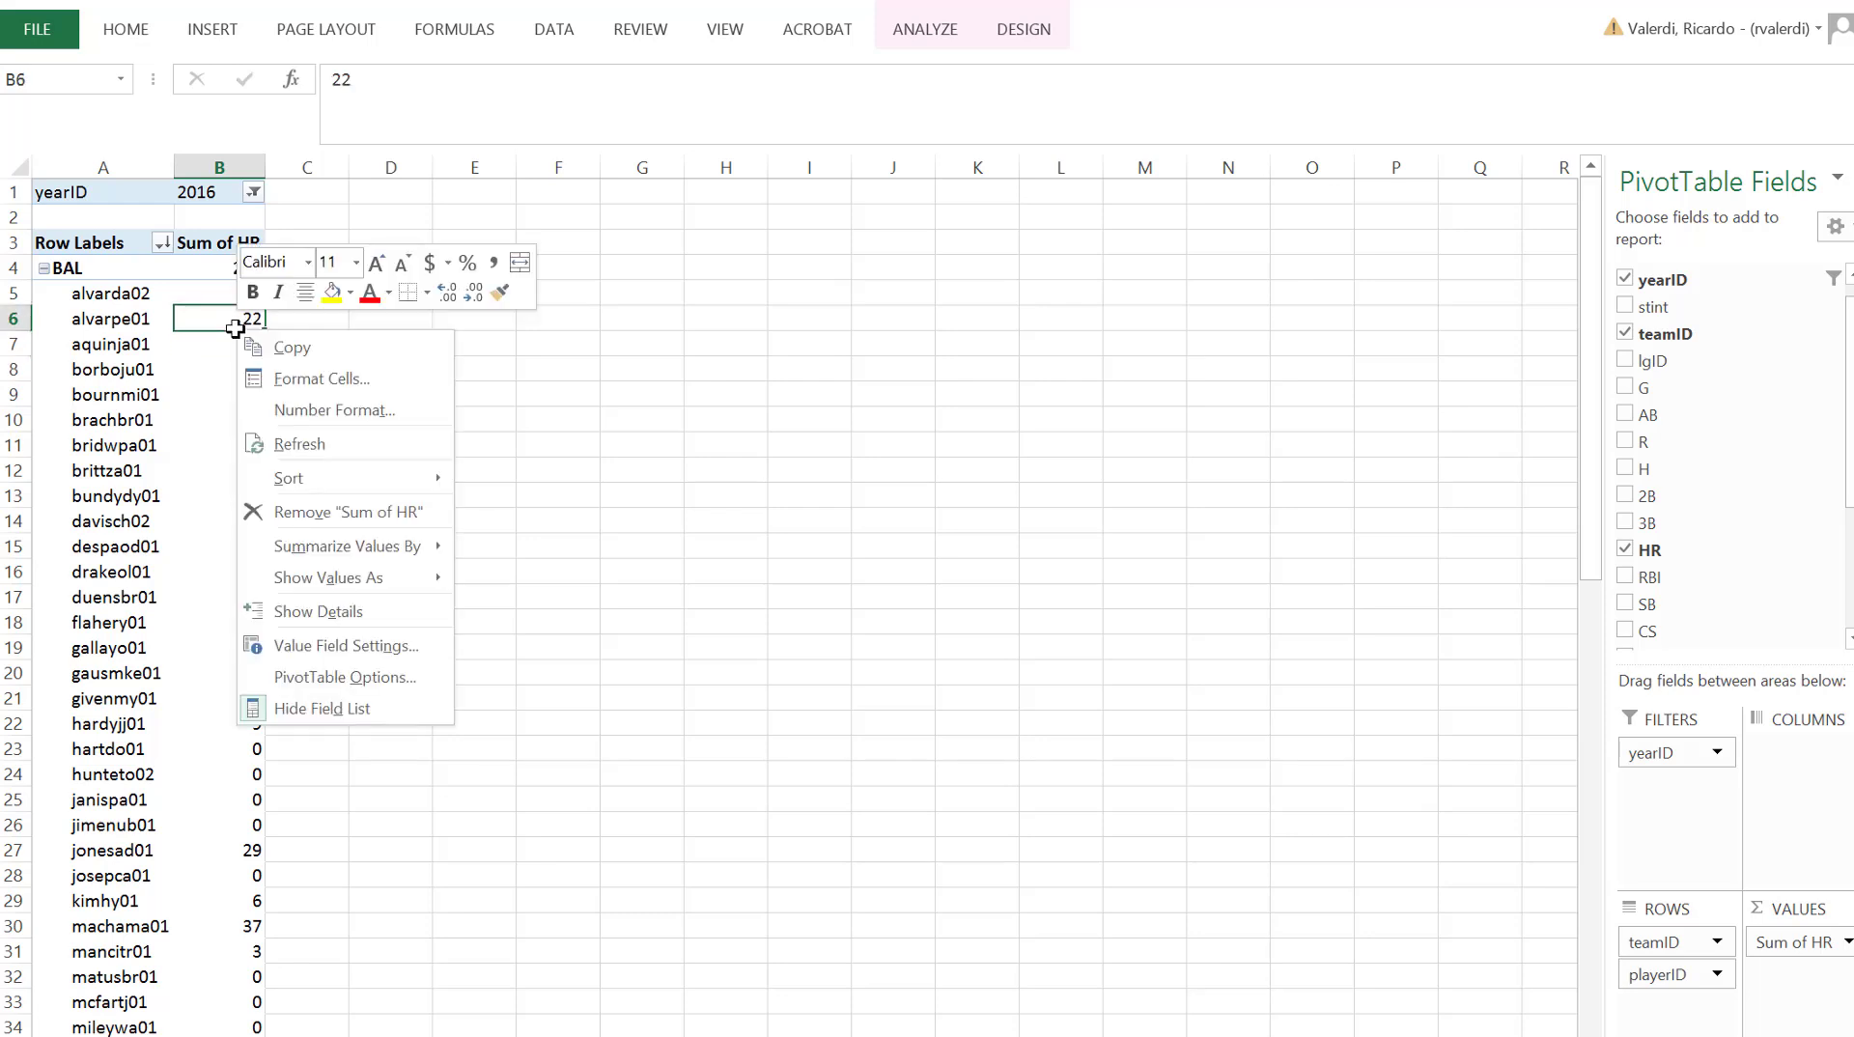
{"action": "left_click", "coordinate": [403, 651]}
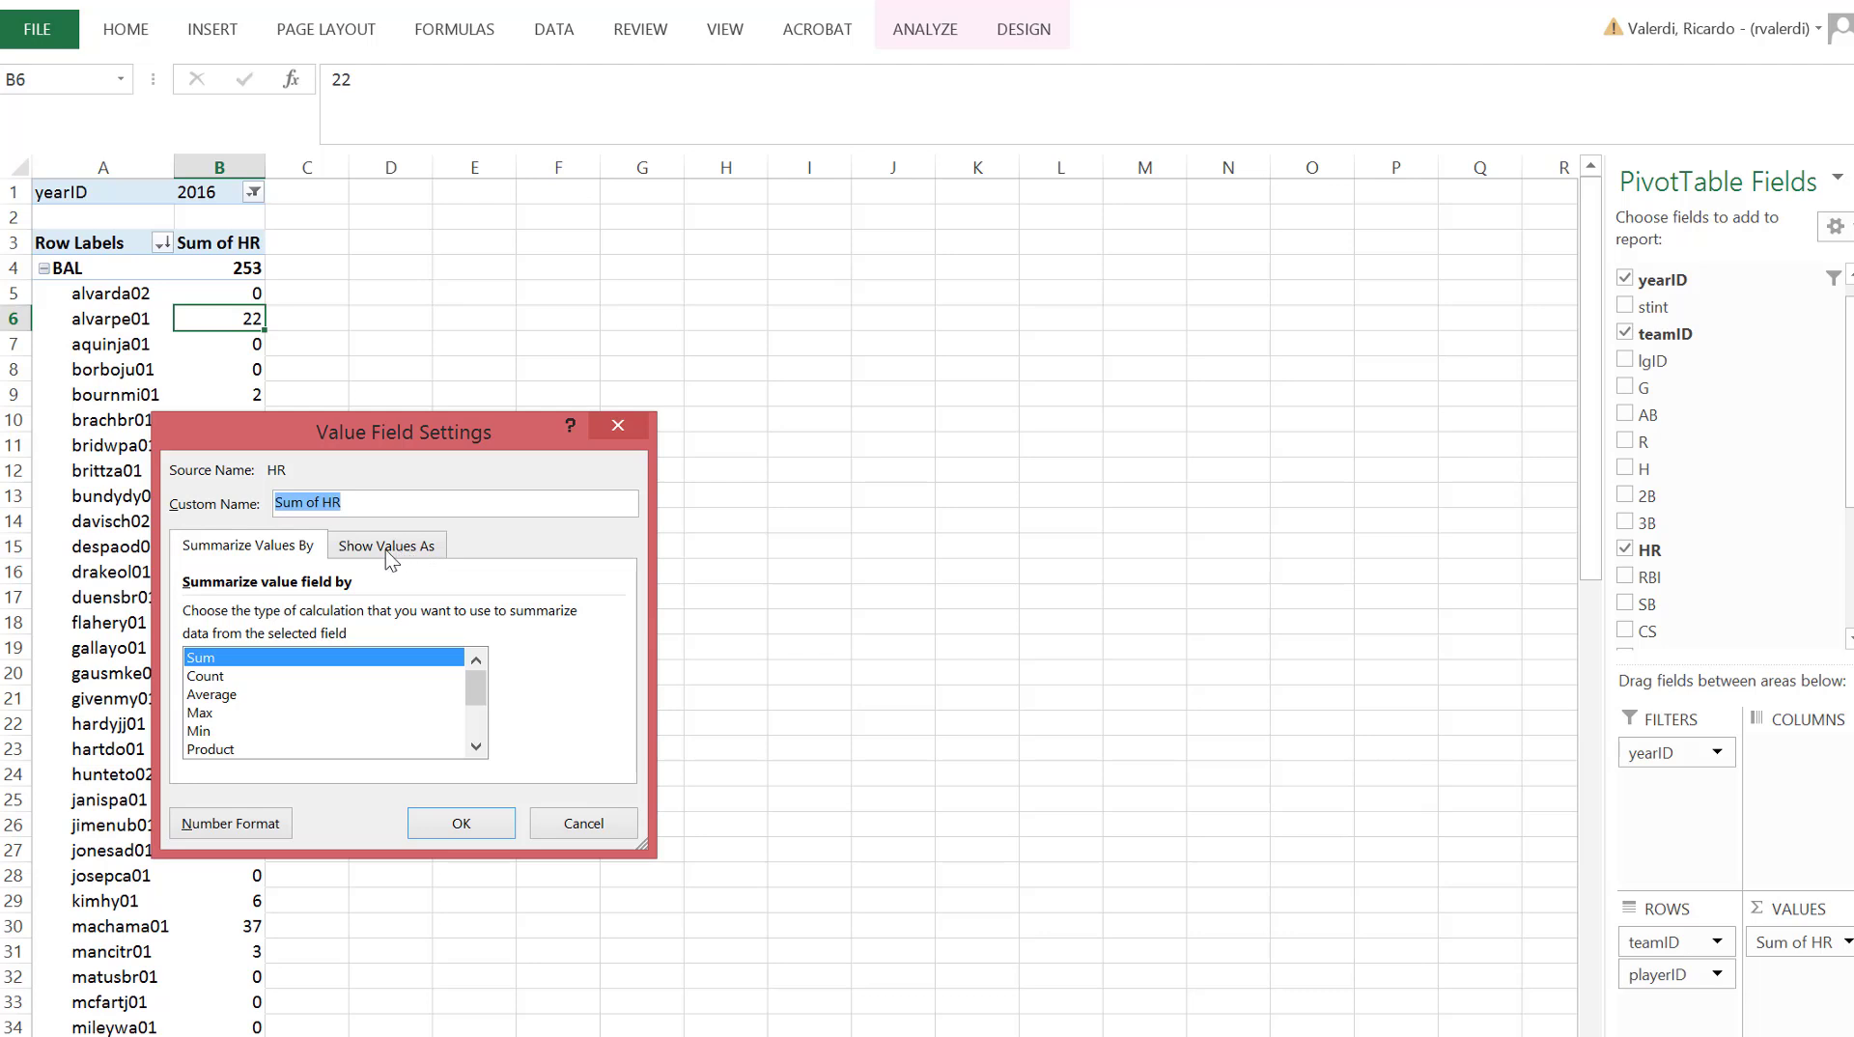
{"action": "left_click", "coordinate": [385, 546]}
{"action": "left_click", "coordinate": [385, 618]}
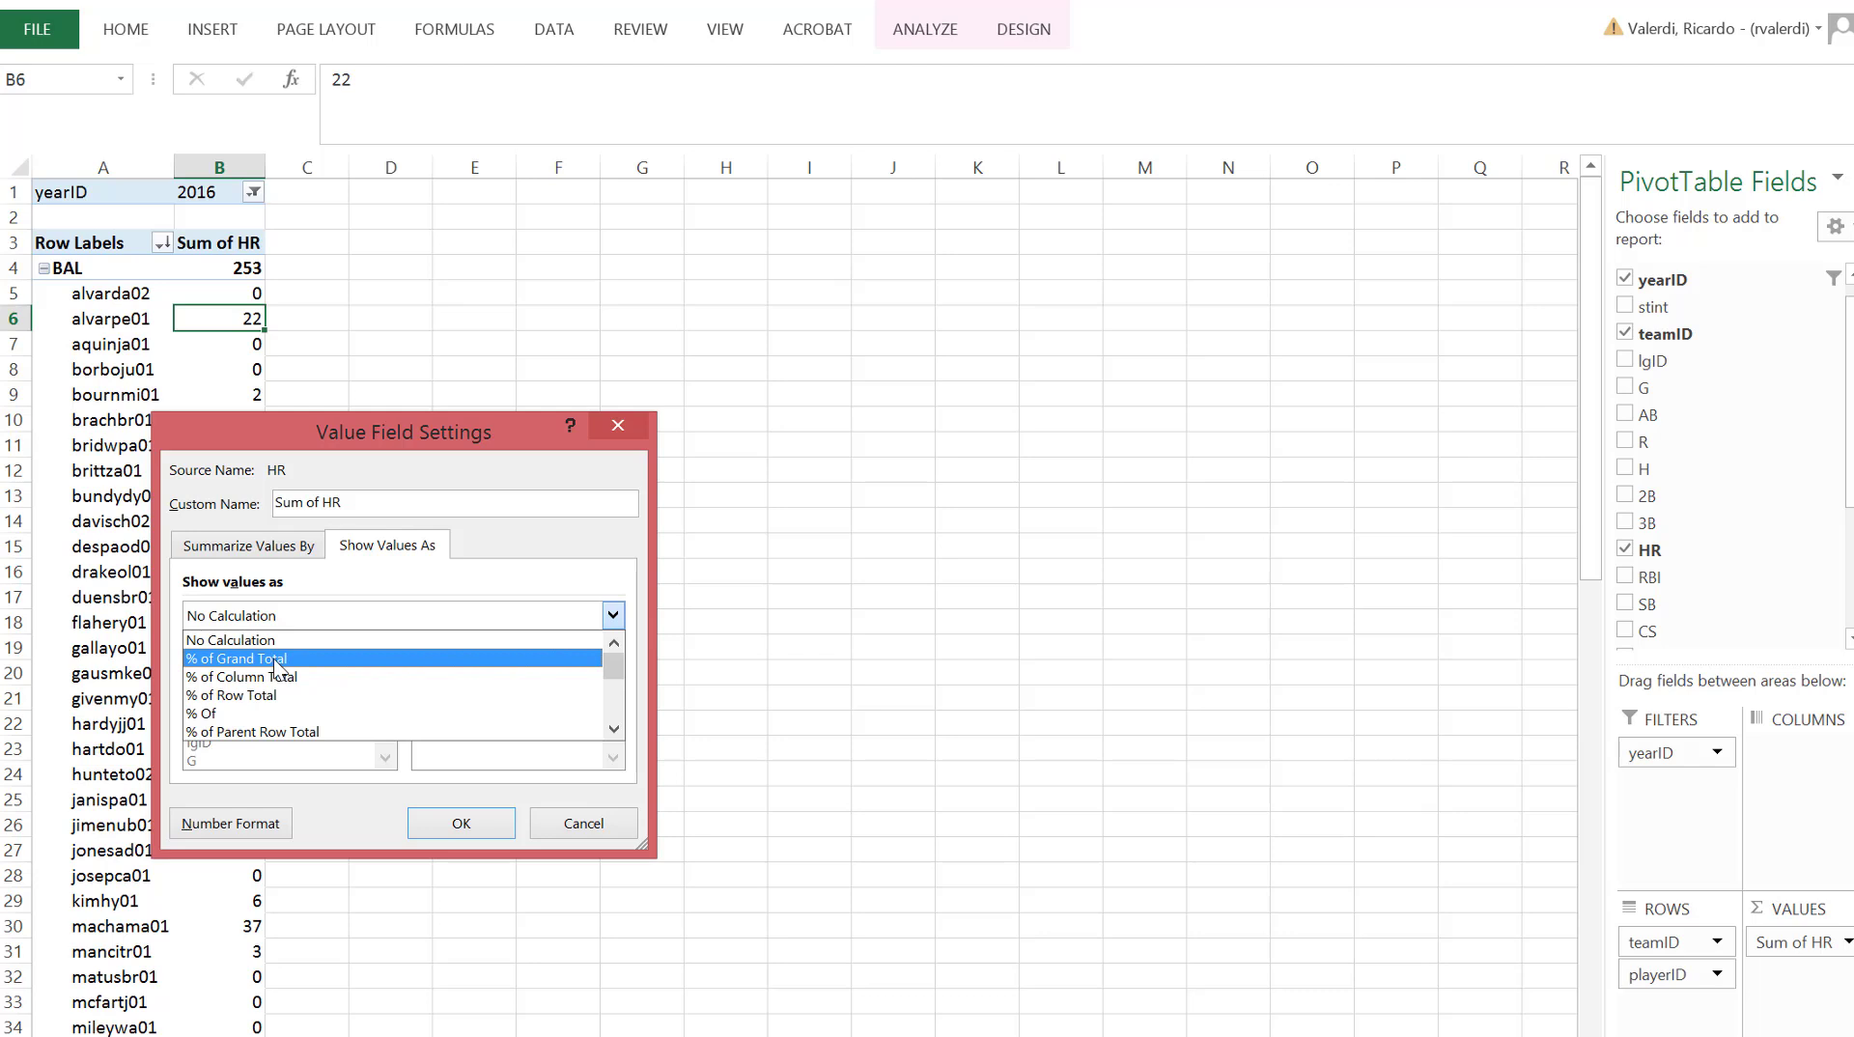
{"action": "left_click", "coordinate": [339, 732]}
{"action": "left_click", "coordinate": [460, 822]}
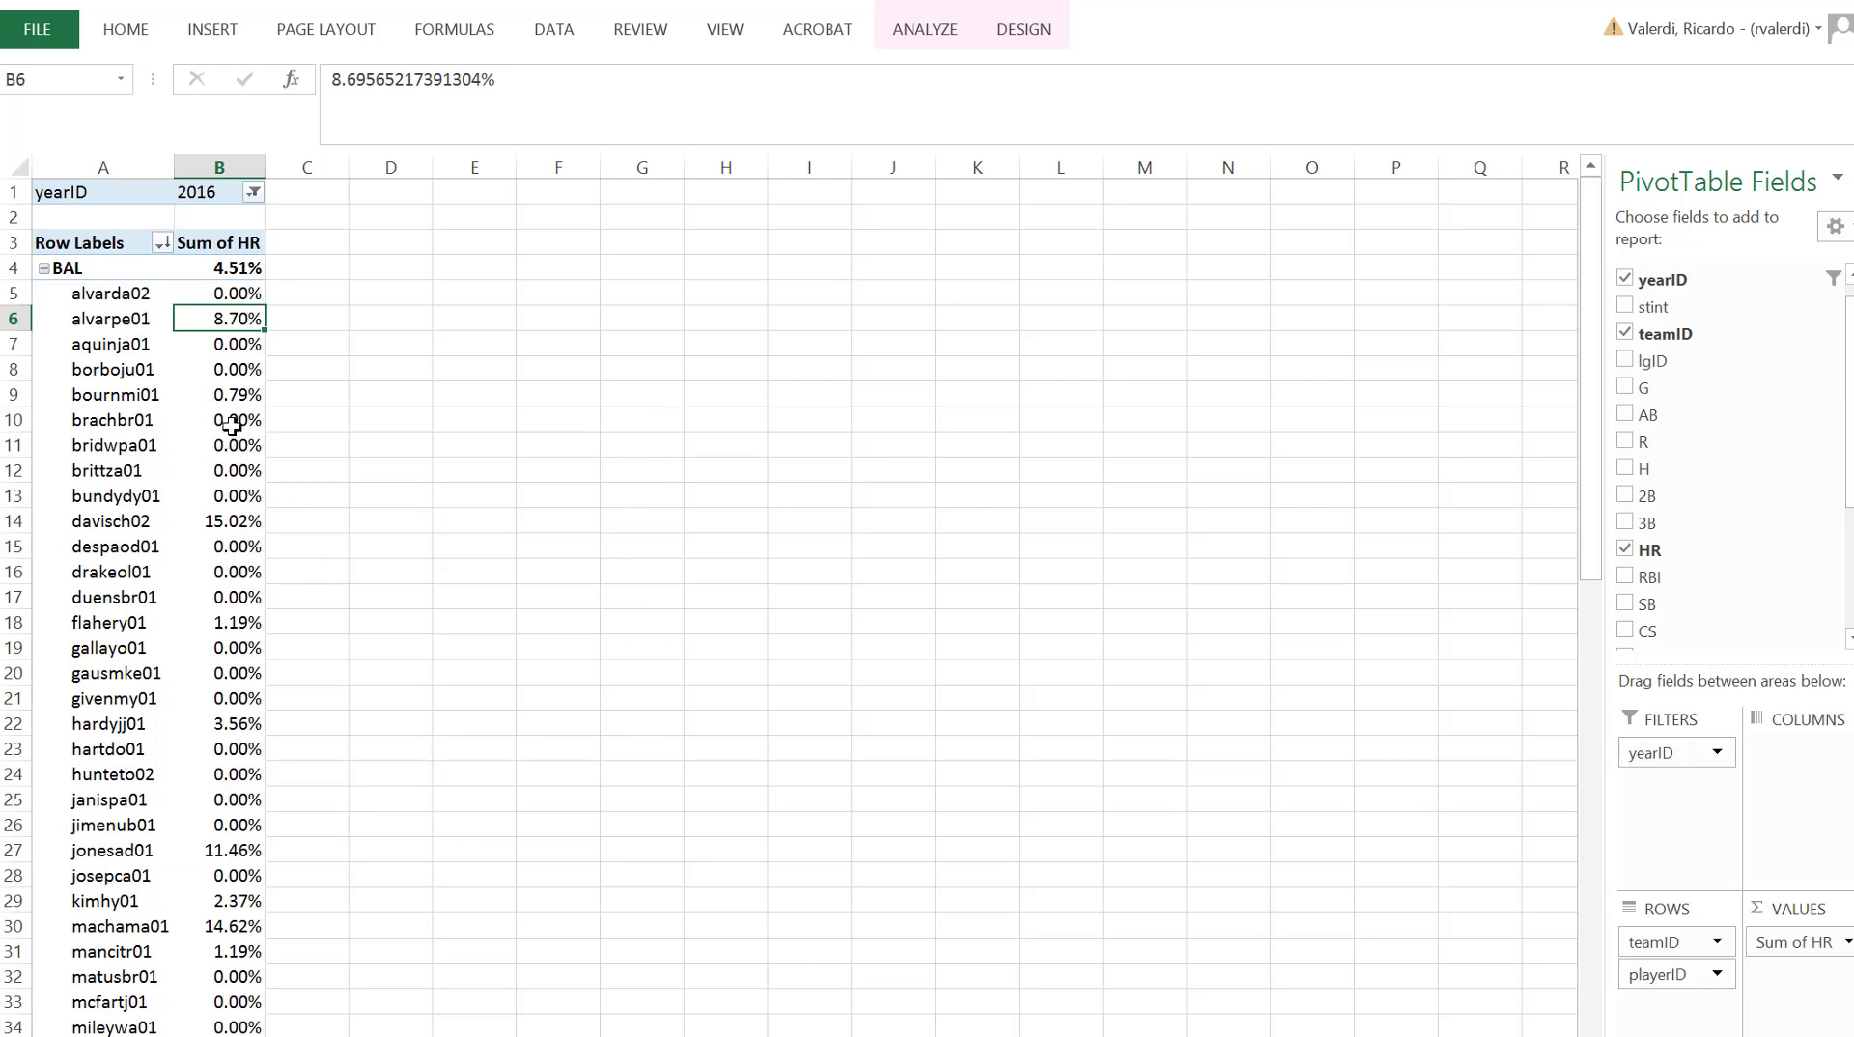
Sort the players within BAL by Sum of HR from largest to smallest and select the top player's percentage.
{"action": "left_click", "coordinate": [555, 39]}
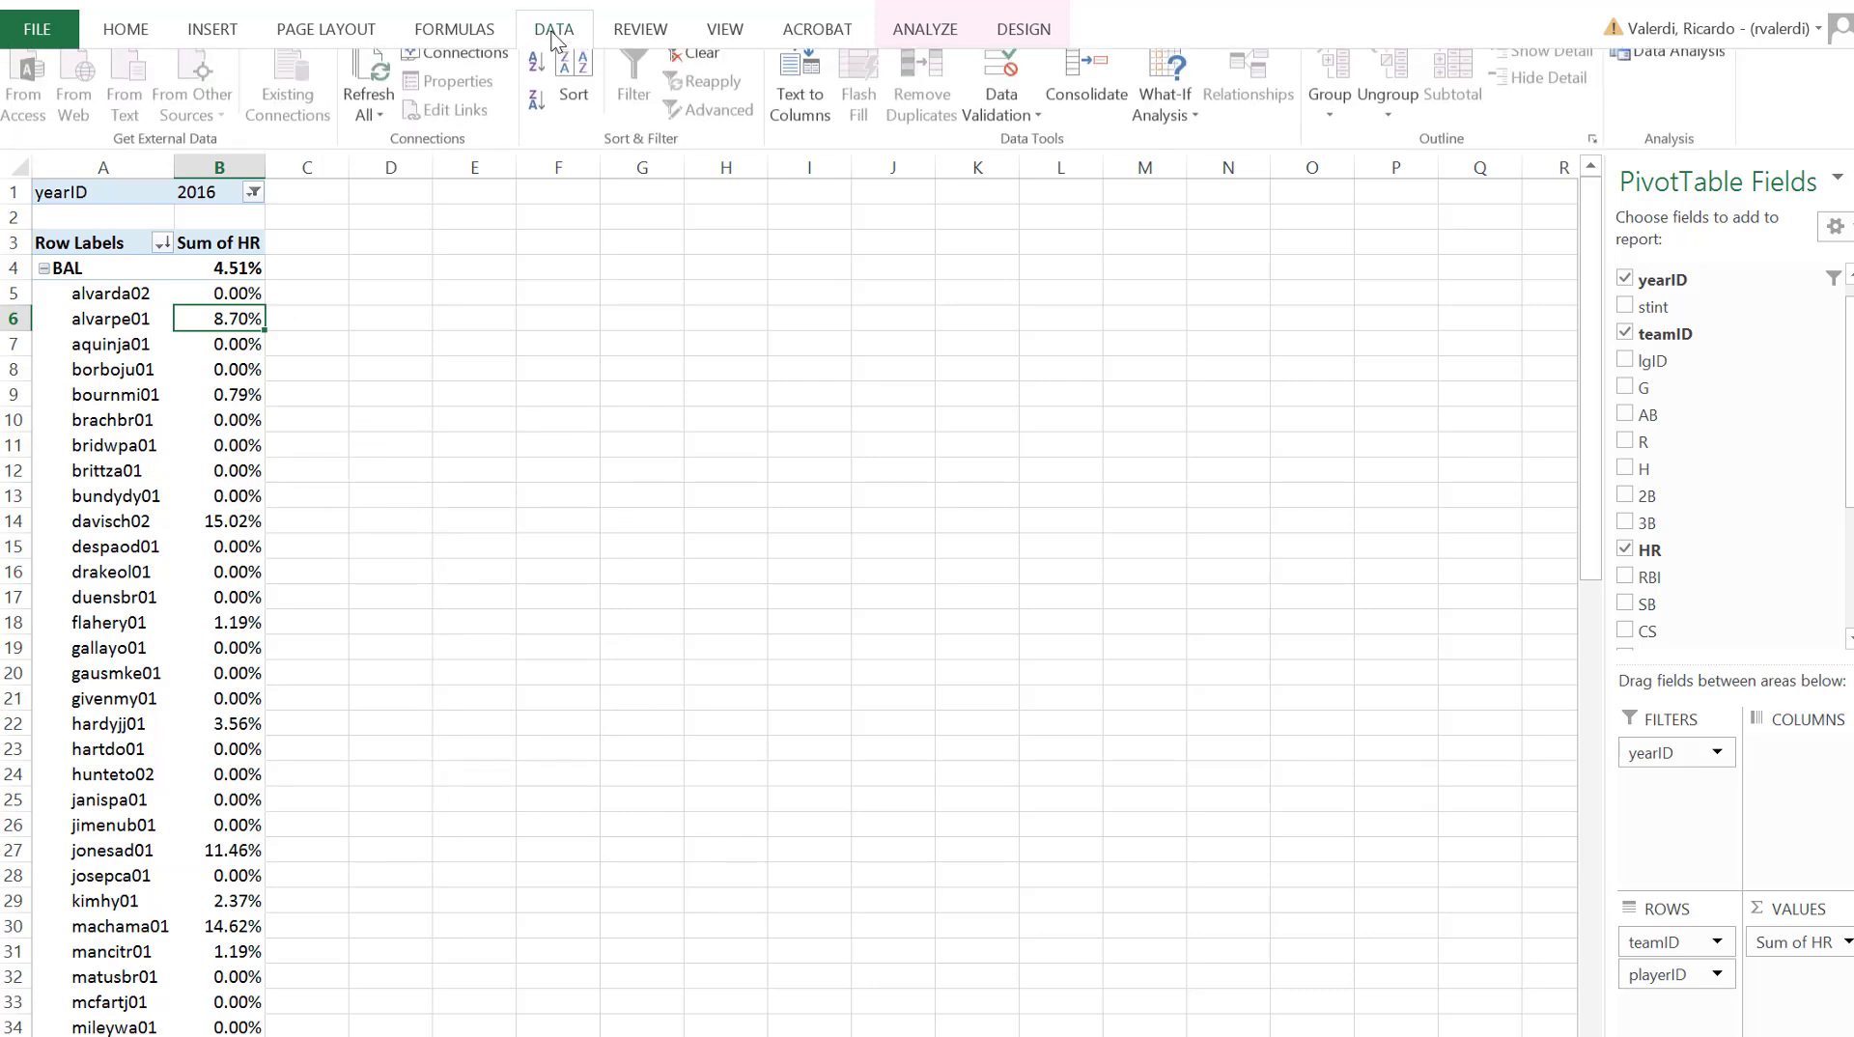
{"action": "left_click", "coordinate": [576, 116]}
{"action": "left_click", "coordinate": [712, 473]}
{"action": "left_click", "coordinate": [789, 662]}
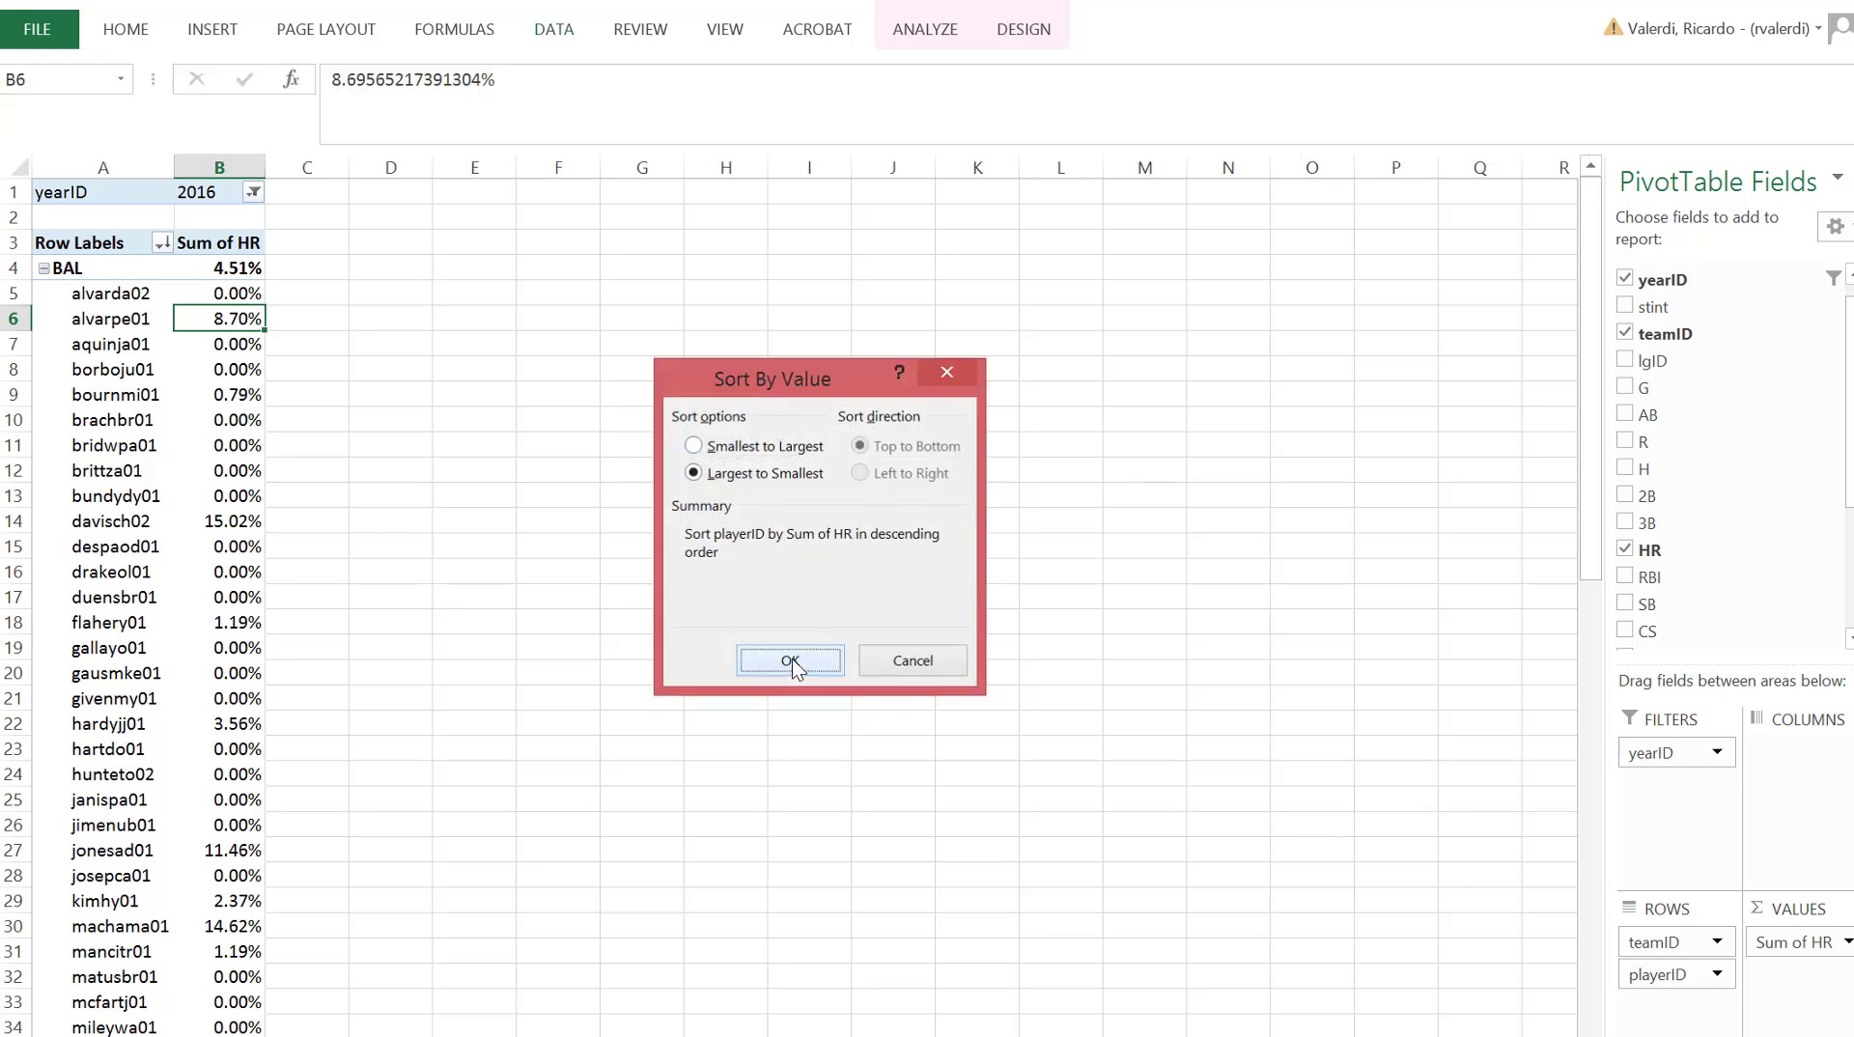
{"action": "left_click", "coordinate": [319, 288]}
{"action": "left_click", "coordinate": [238, 292]}
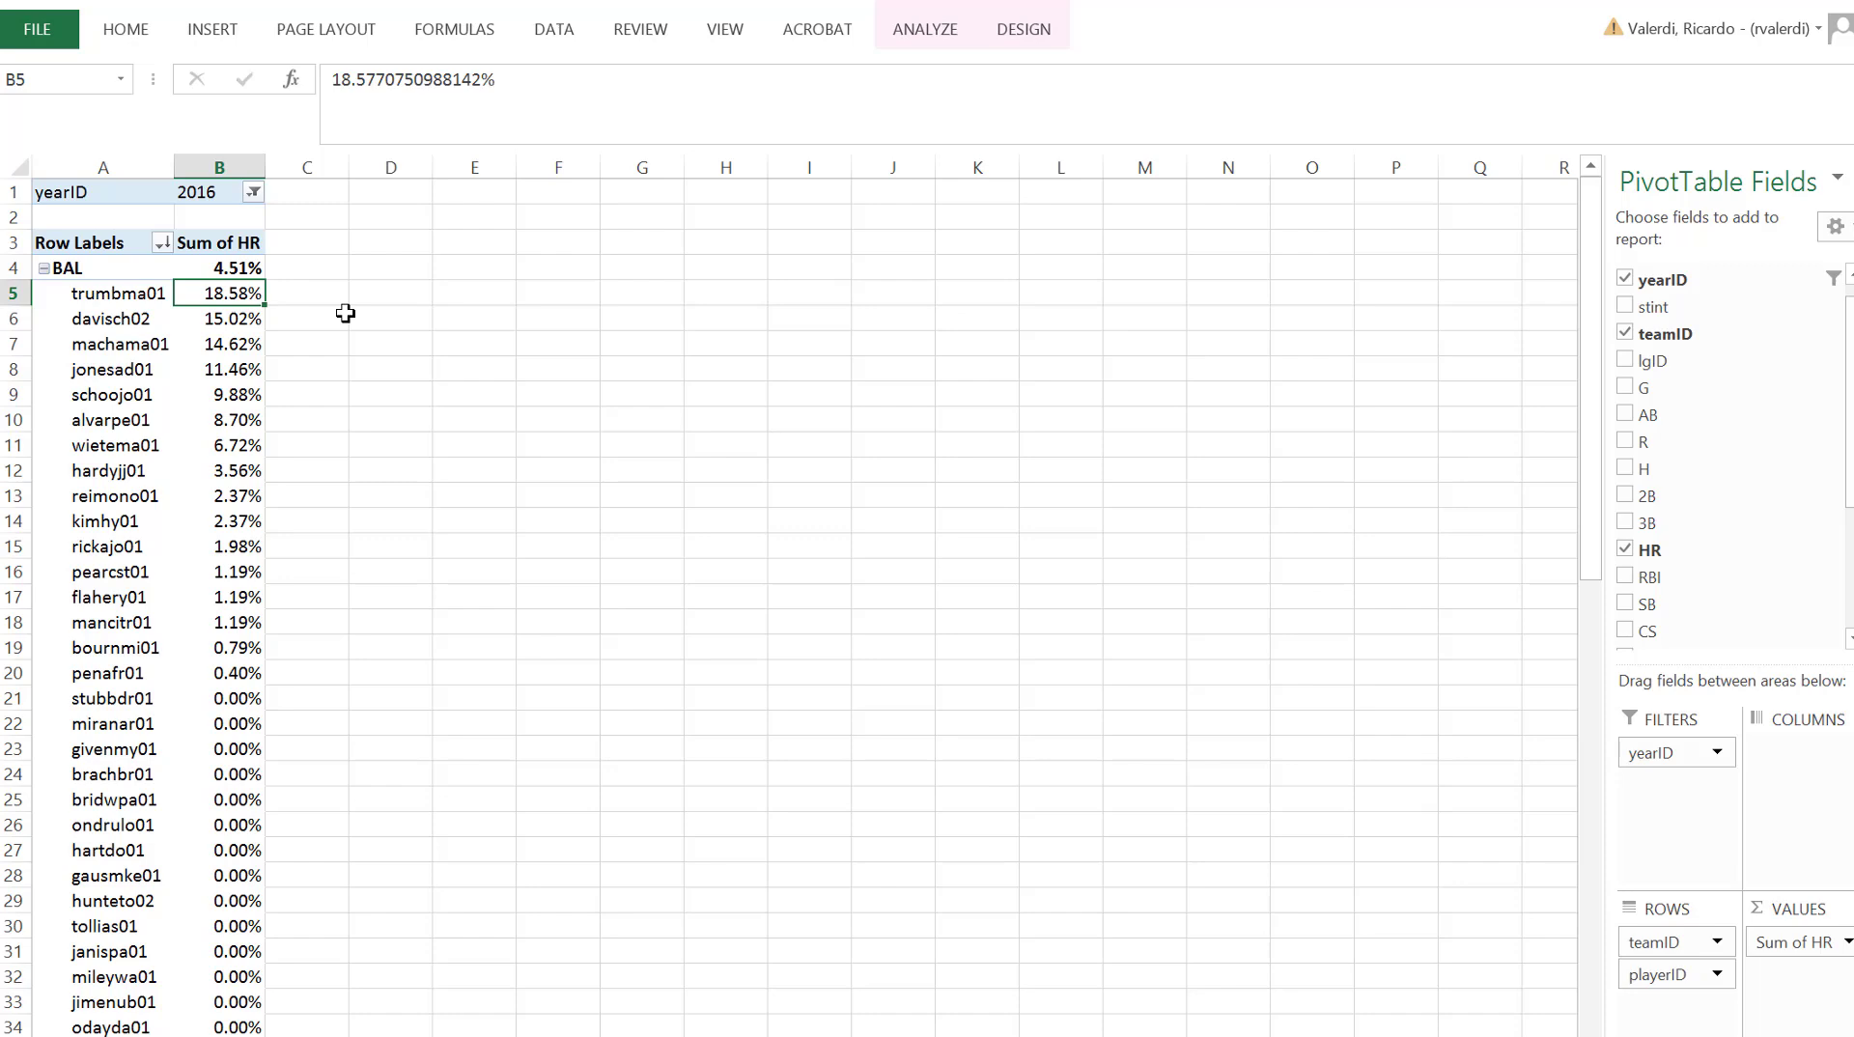
Switch to PowerPoint and enter Mark Trumbo as the player who hit the team's most home runs in 2016.
{"action": "key", "text": "alt+Tab"}
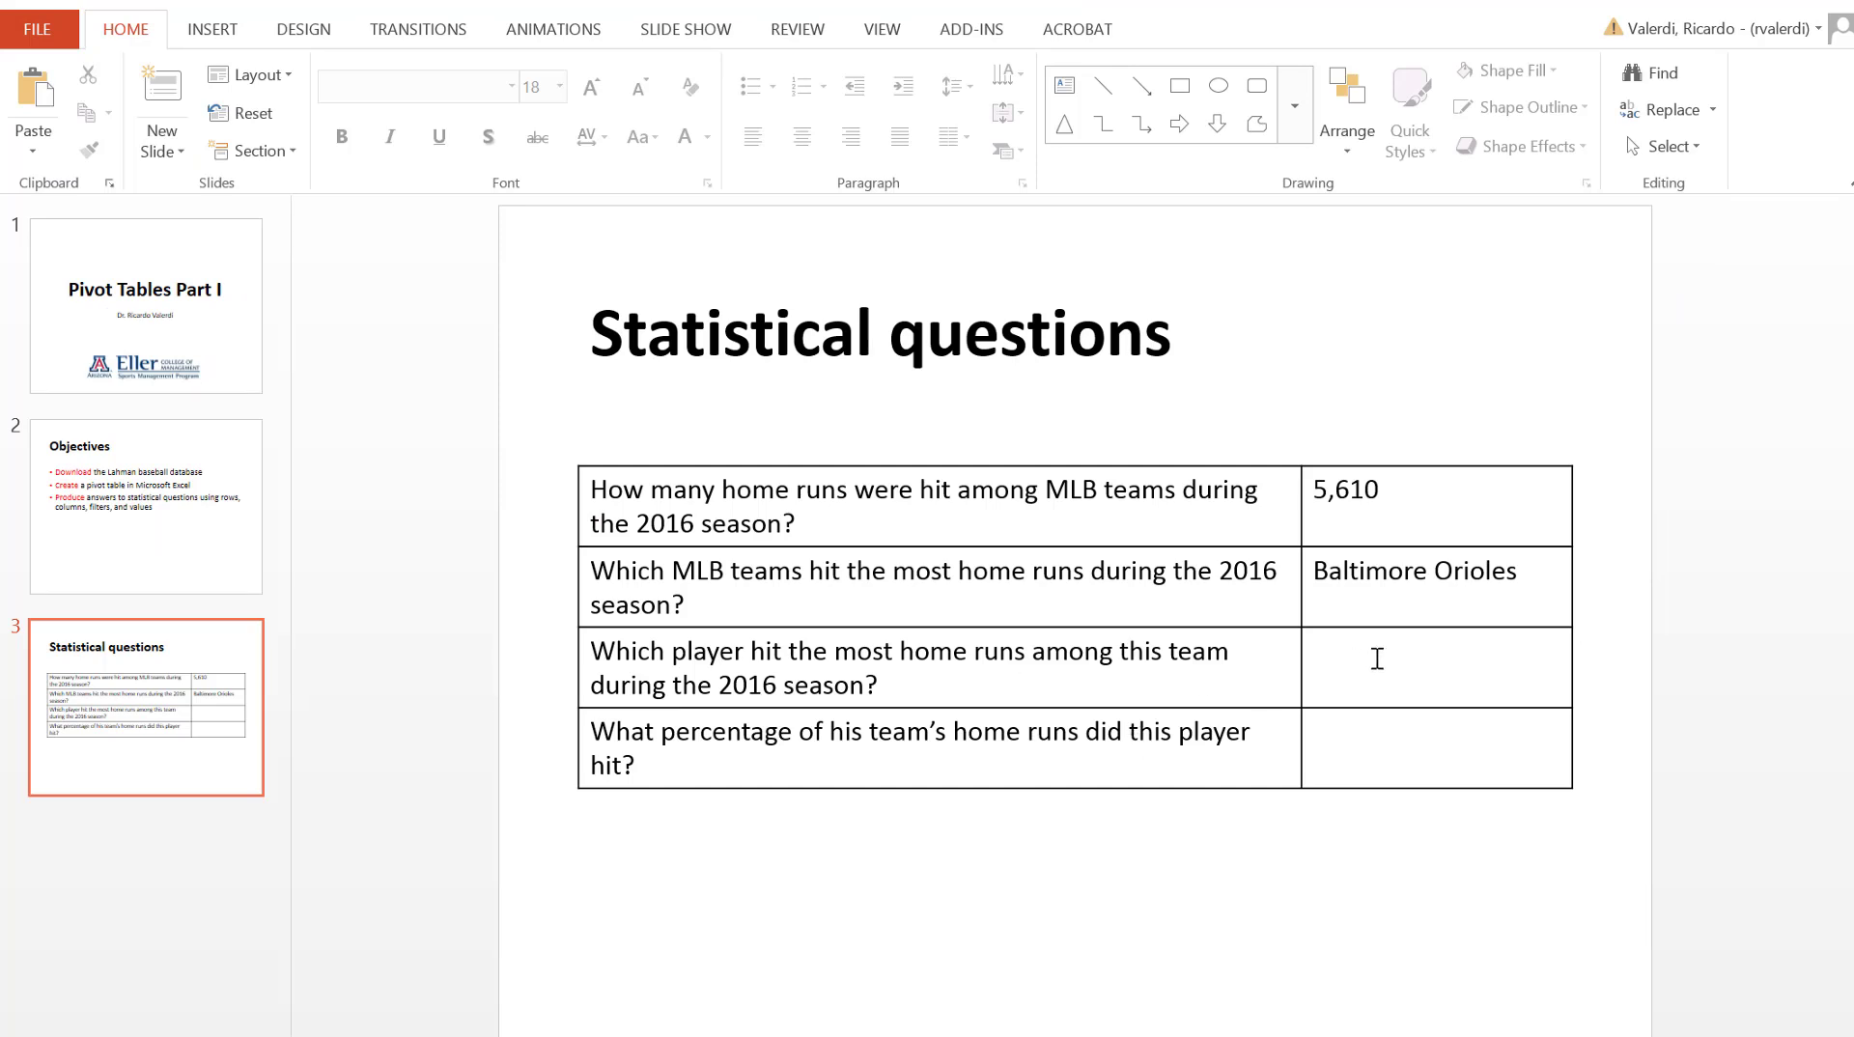
{"action": "left_click", "coordinate": [1377, 659]}
{"action": "type", "text": "Mark Trumbo"}
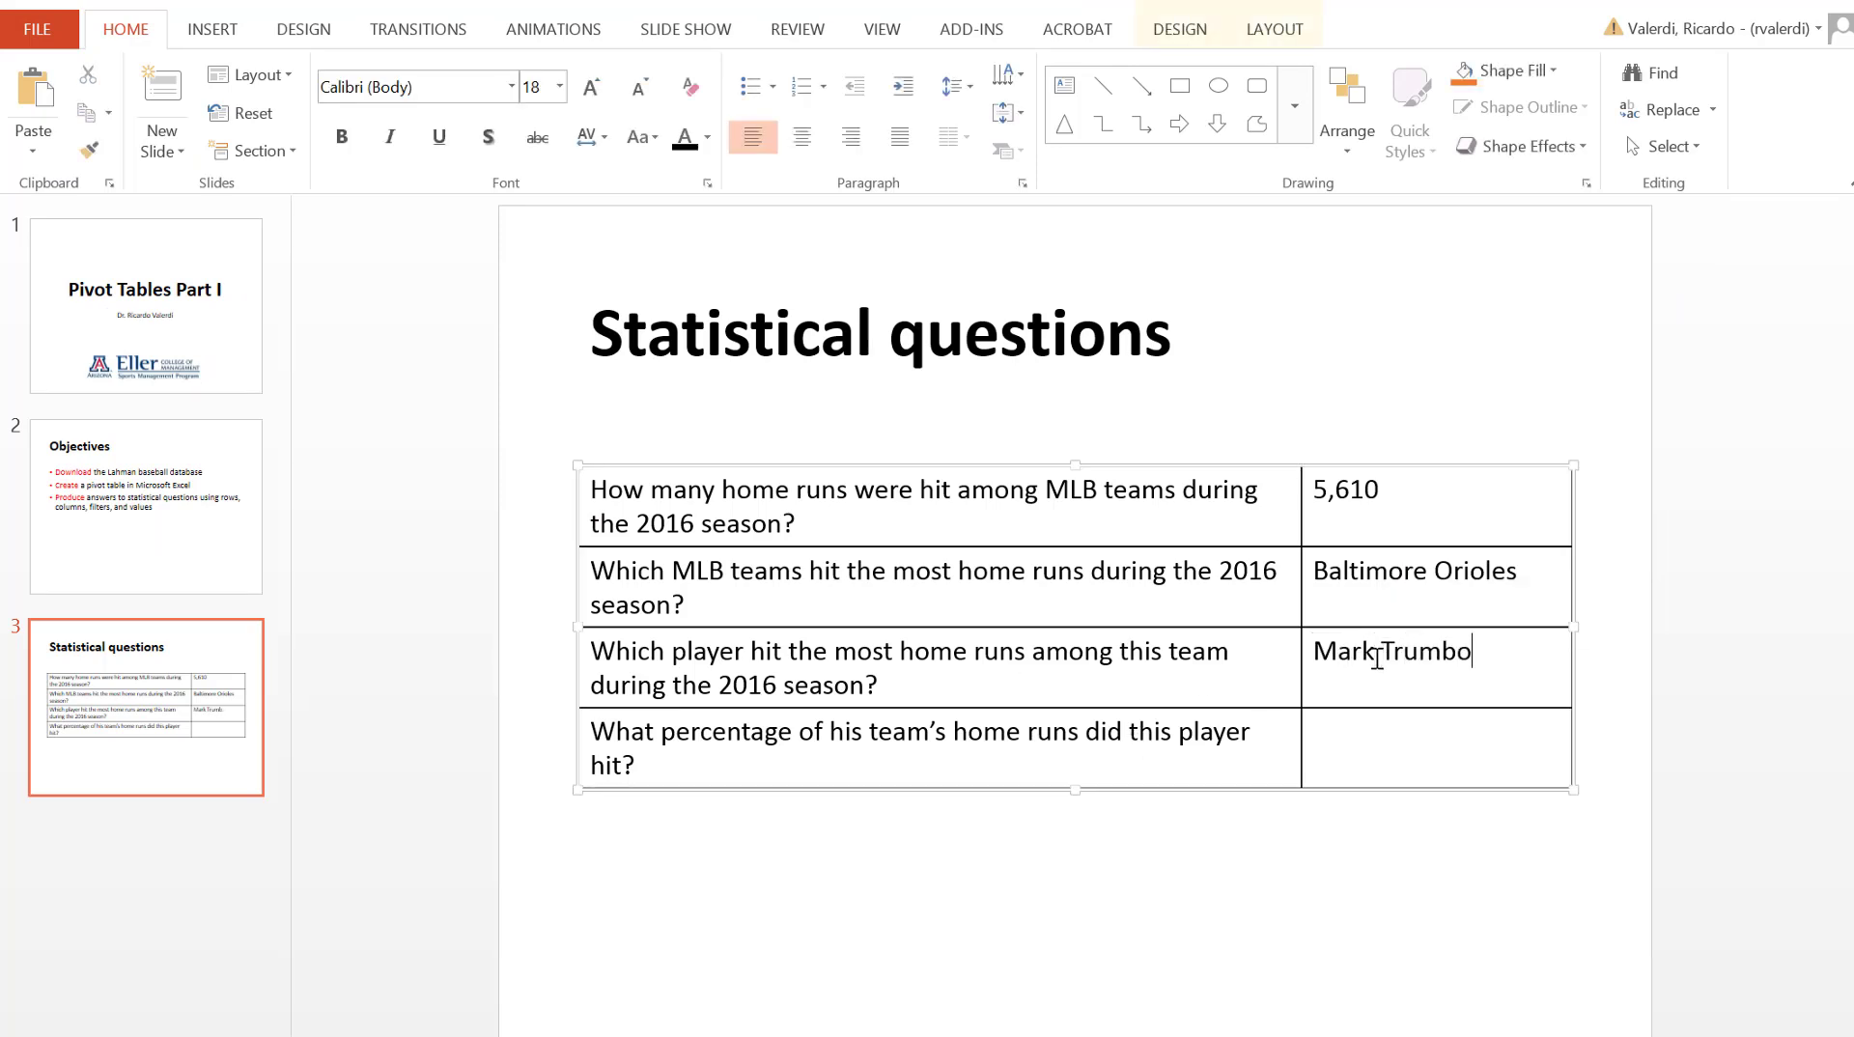
Enter 18.6% as the player's share of his team's home runs, checking the exact figure in the Excel pivot table.
{"action": "left_click", "coordinate": [1366, 743]}
{"action": "type", "text": "18."}
{"action": "key", "text": "alt+Tab"}
{"action": "key", "text": "alt+Tab"}
{"action": "type", "text": "6%"}
{"action": "left_click", "coordinate": [1301, 902]}
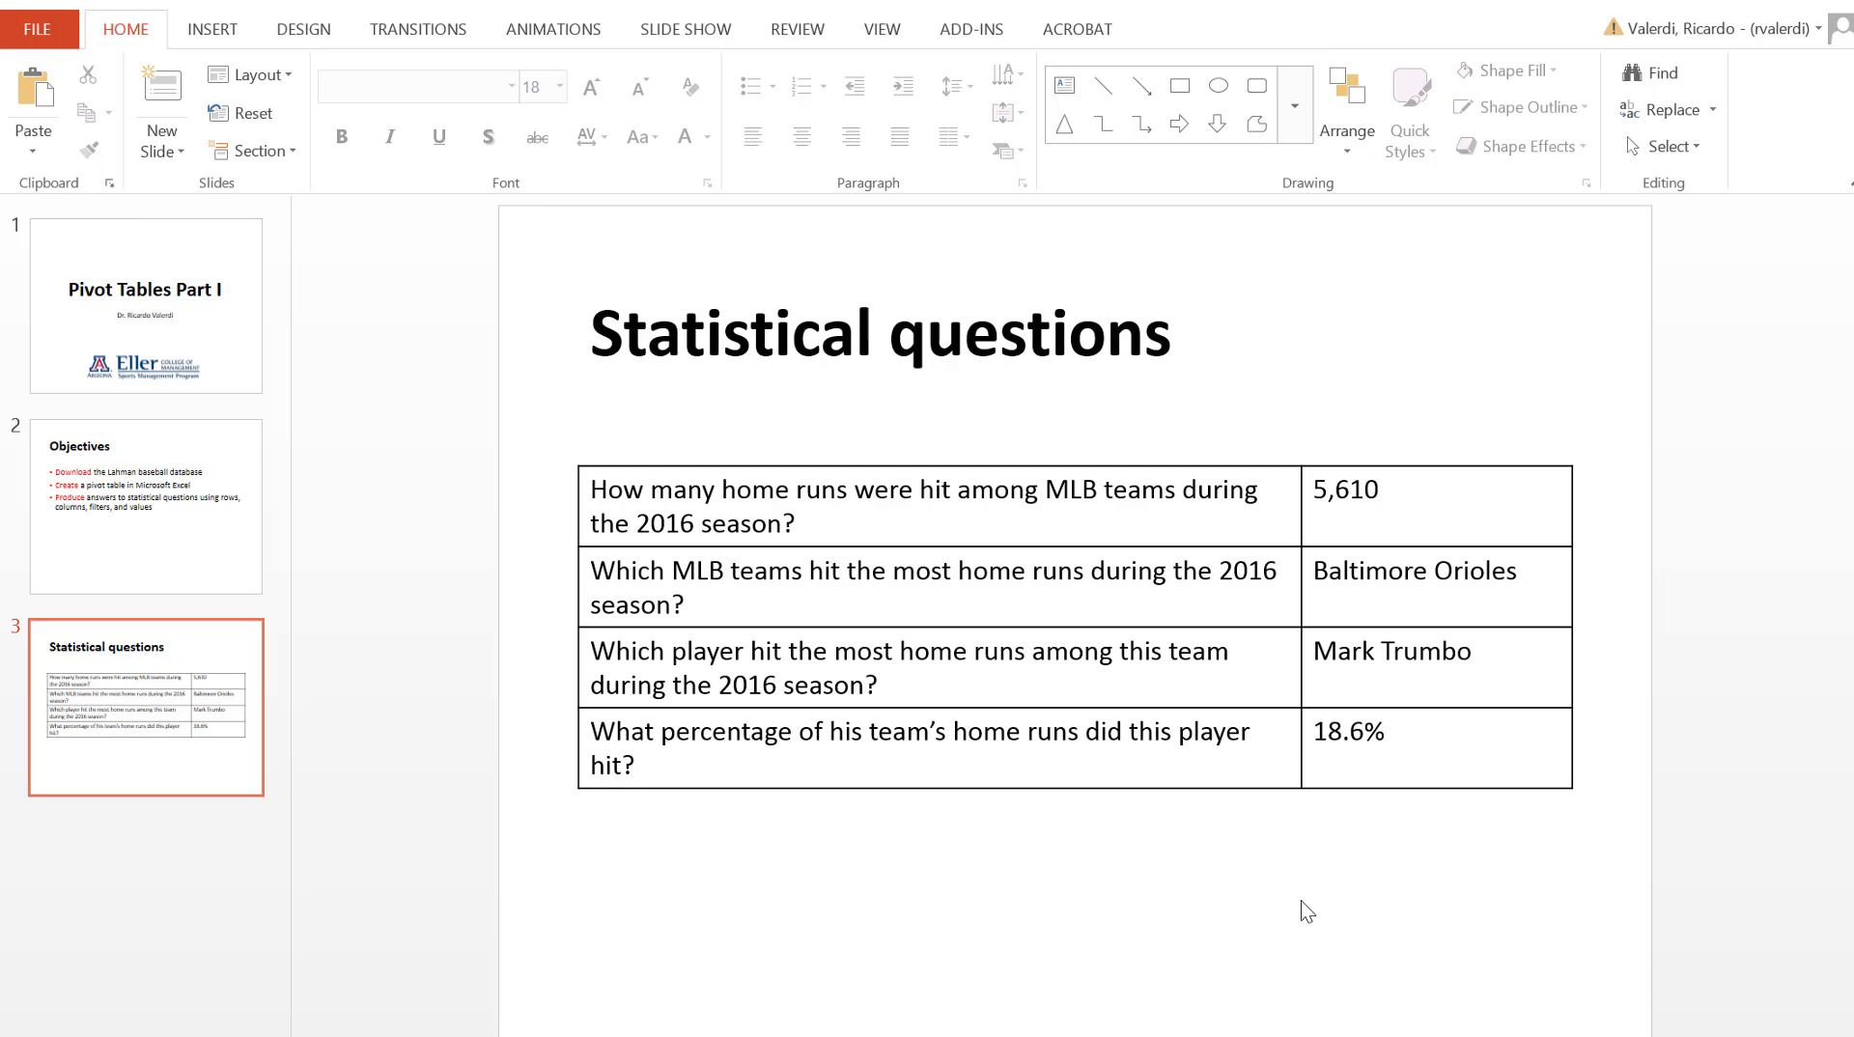